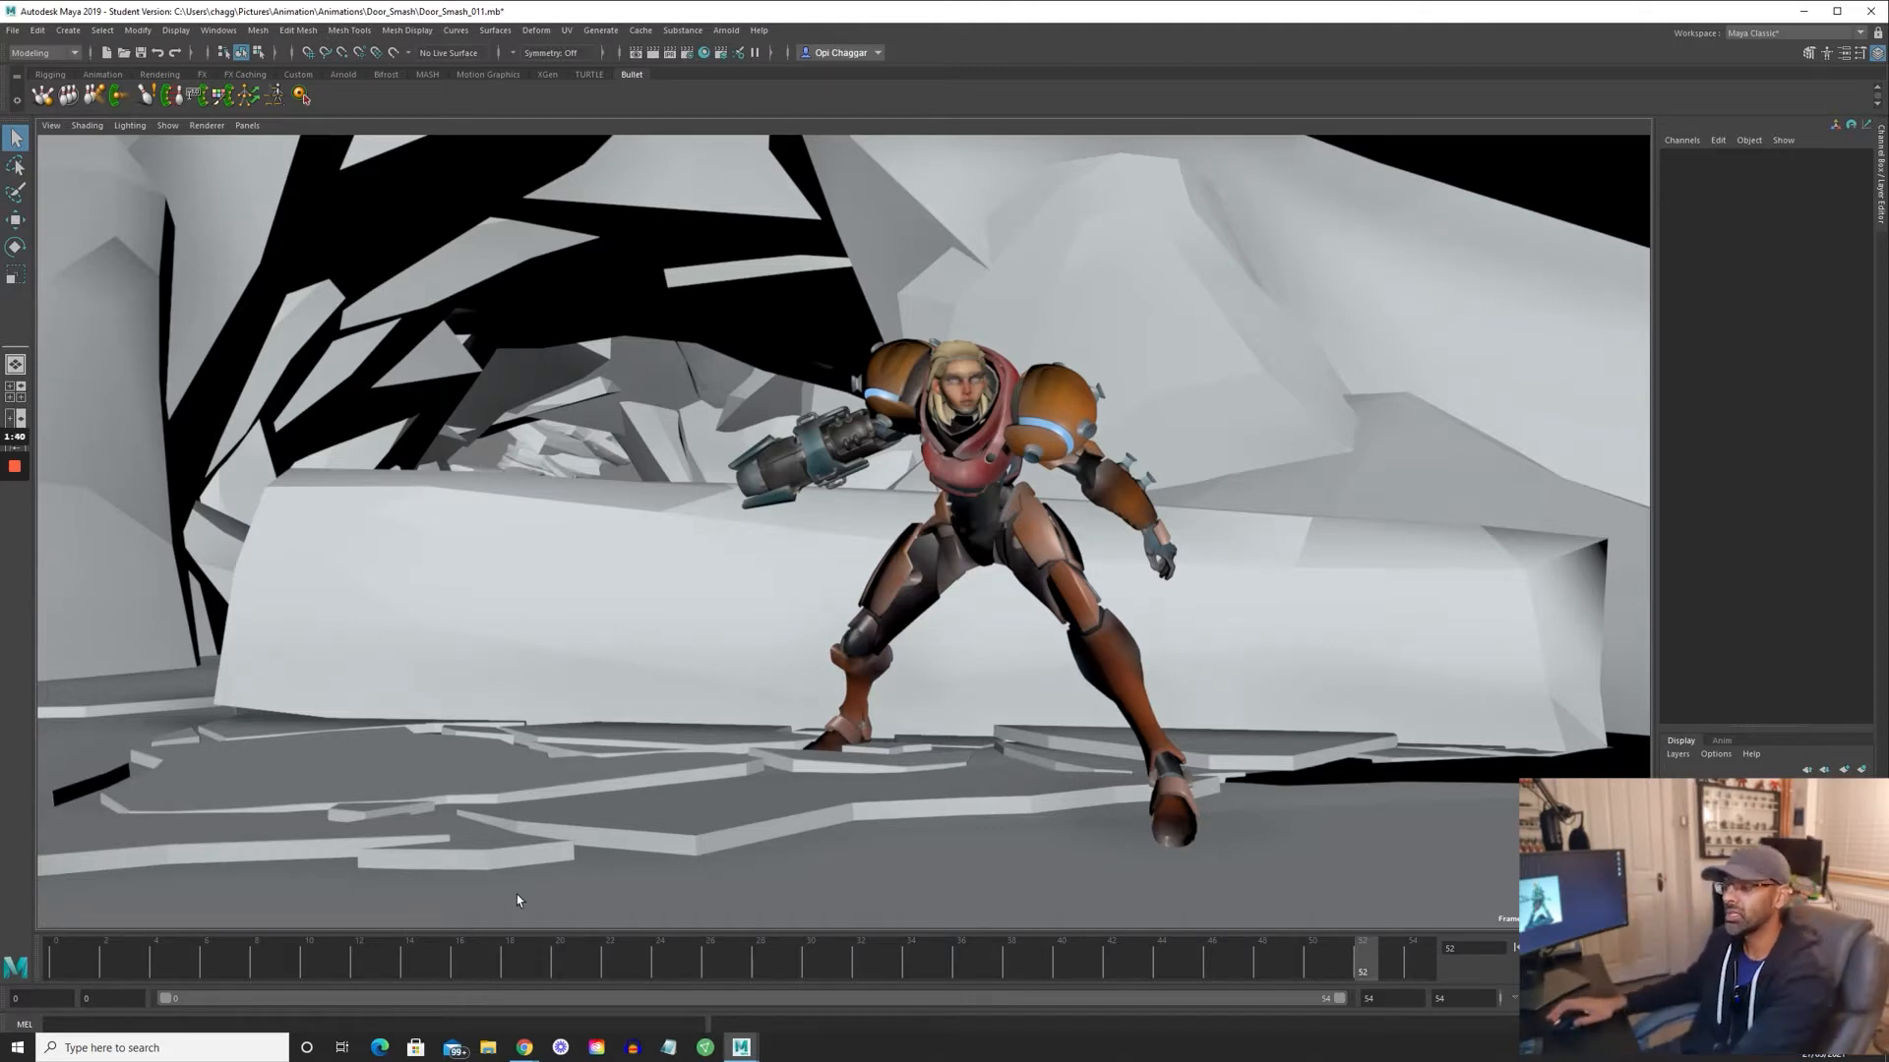
- Scrub the finished animation back to frame 0 and bring up the maximized working scene with the rigged character behind the rock
drag(502, 961, 68, 969)
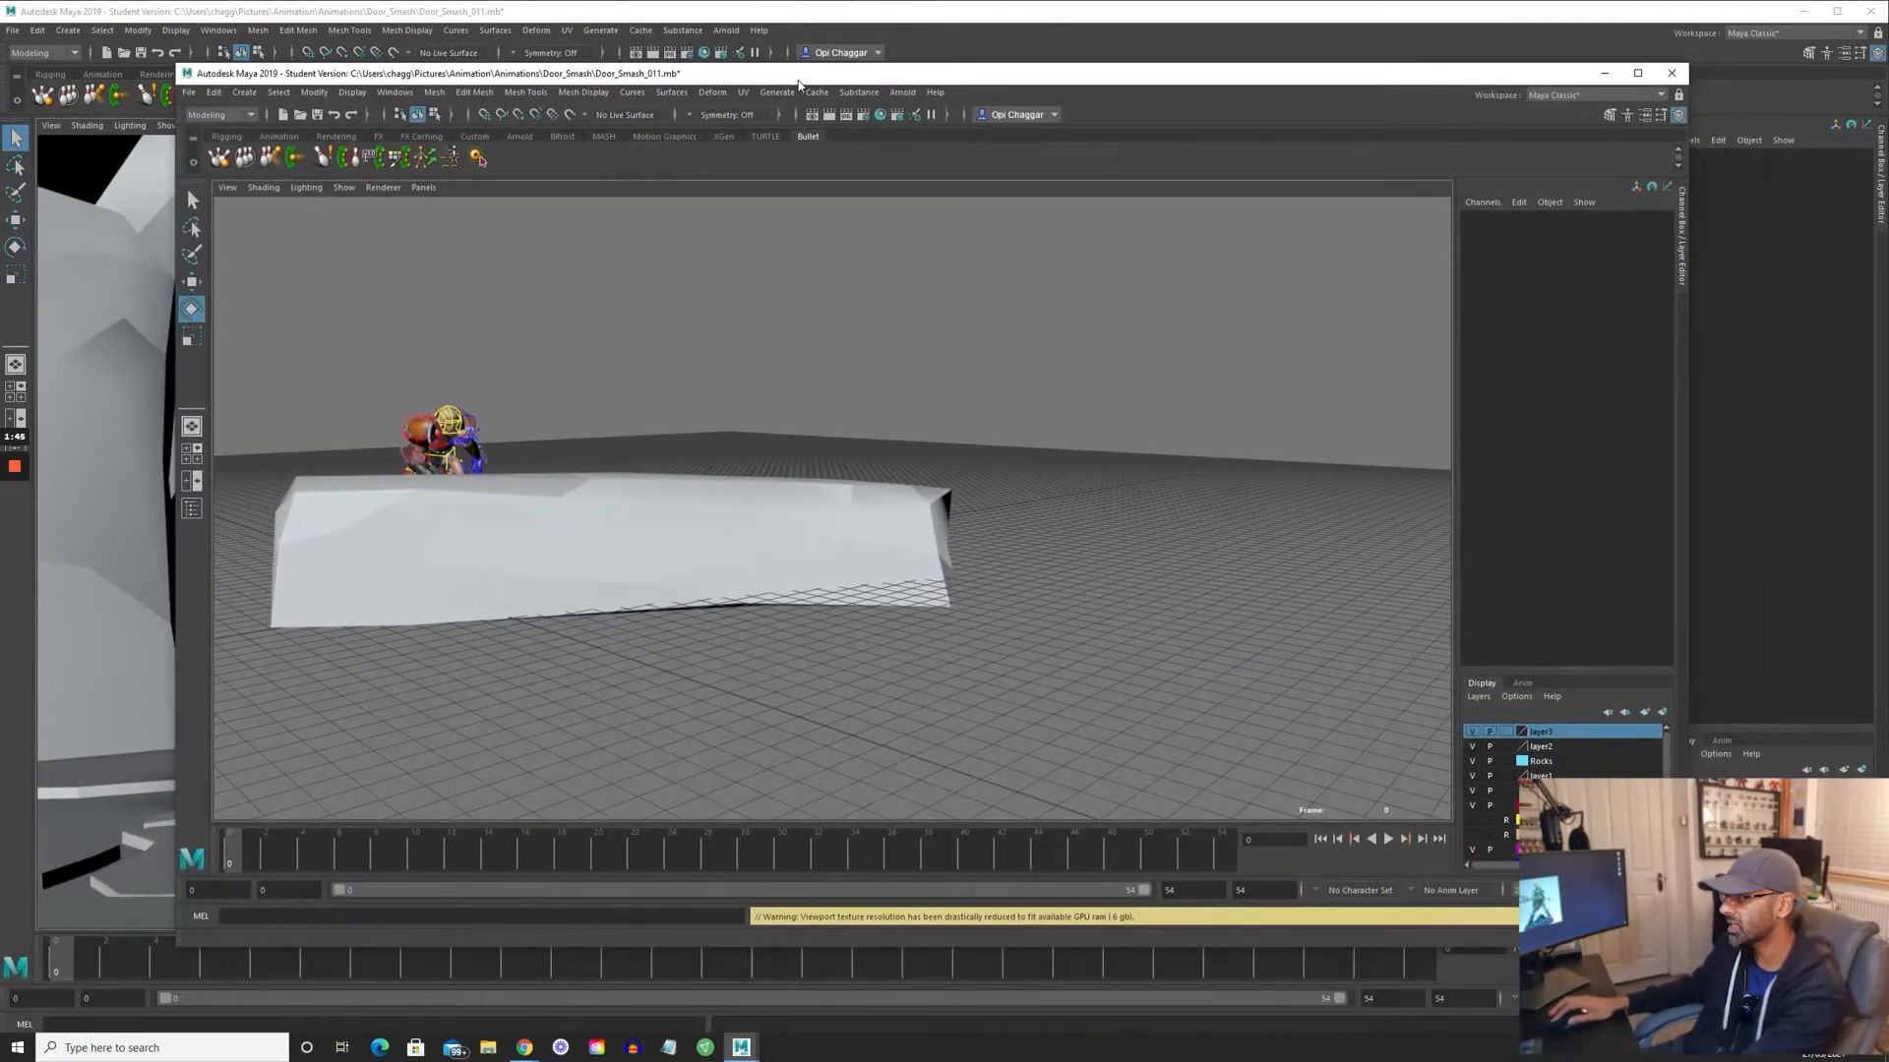
double_click(799, 79)
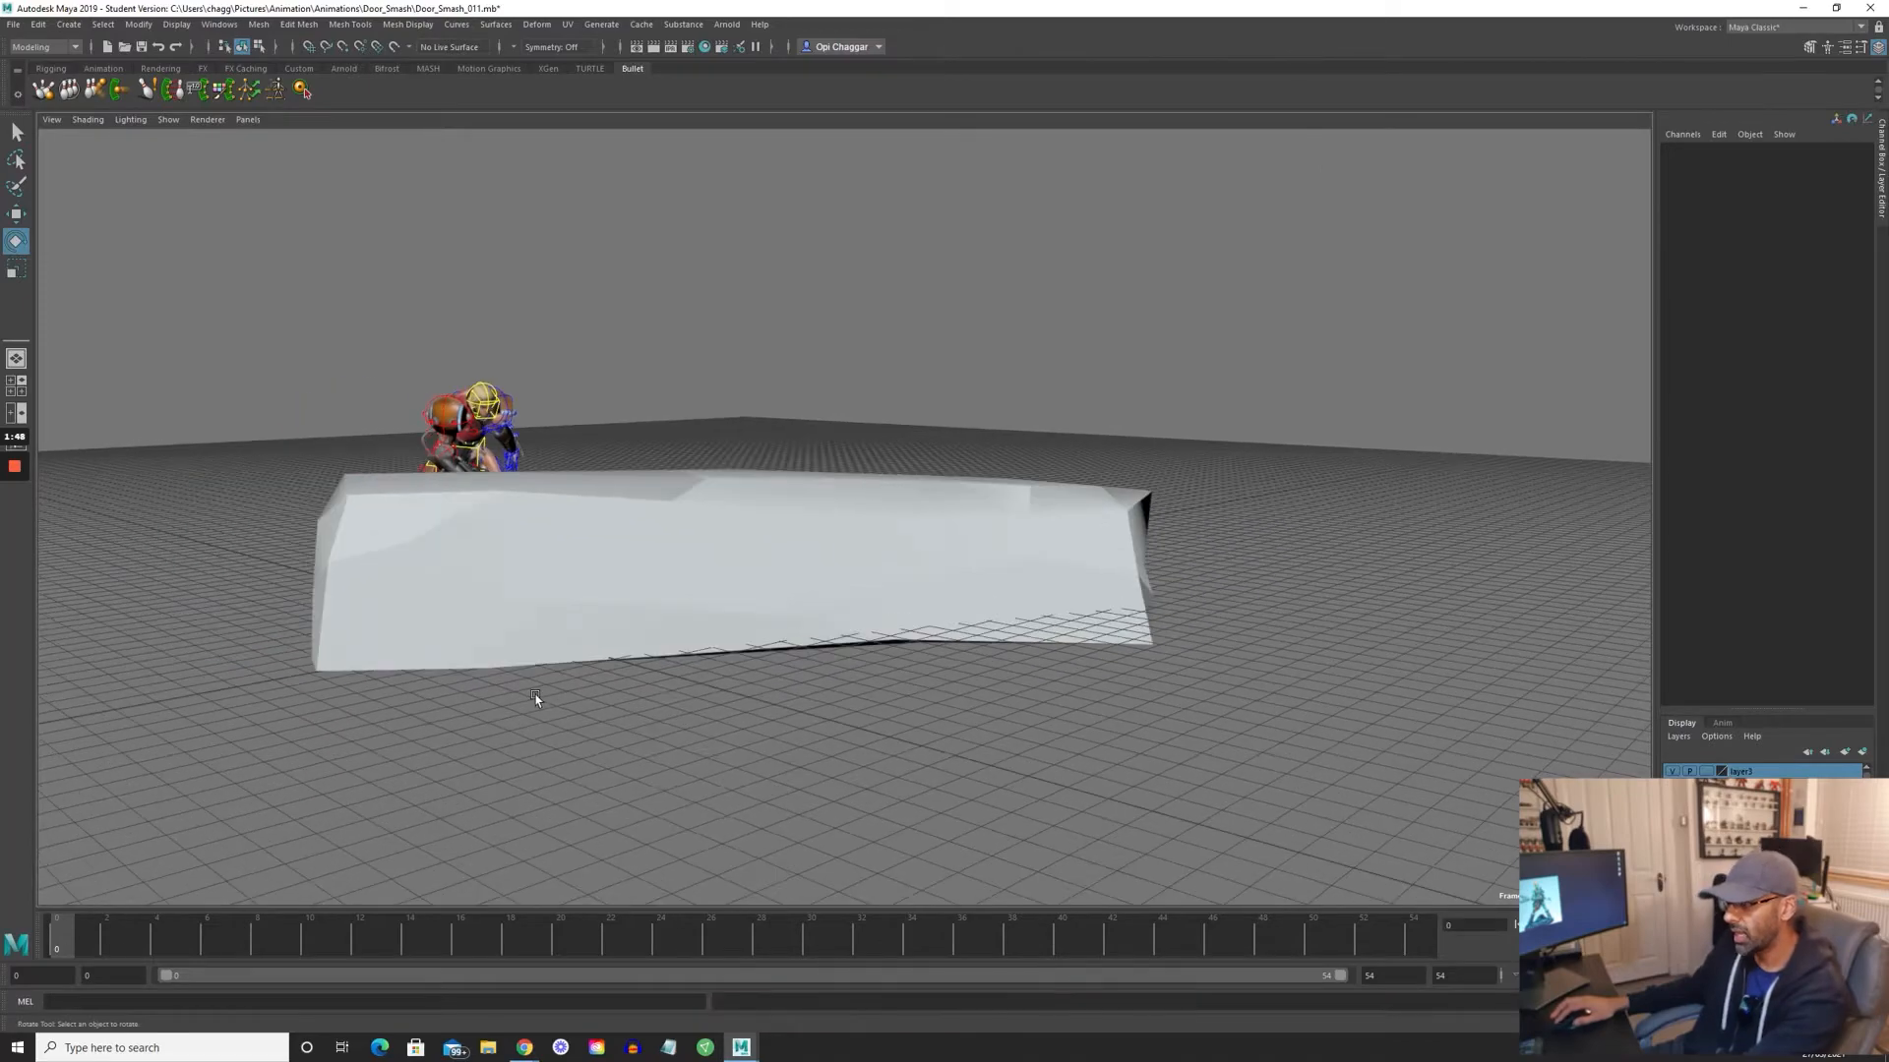
alt+drag(536, 700, 596, 691)
- Switch to the Bow and Arrow Practice video in Chrome, mute it and rewind it to the beginning
click(532, 1051)
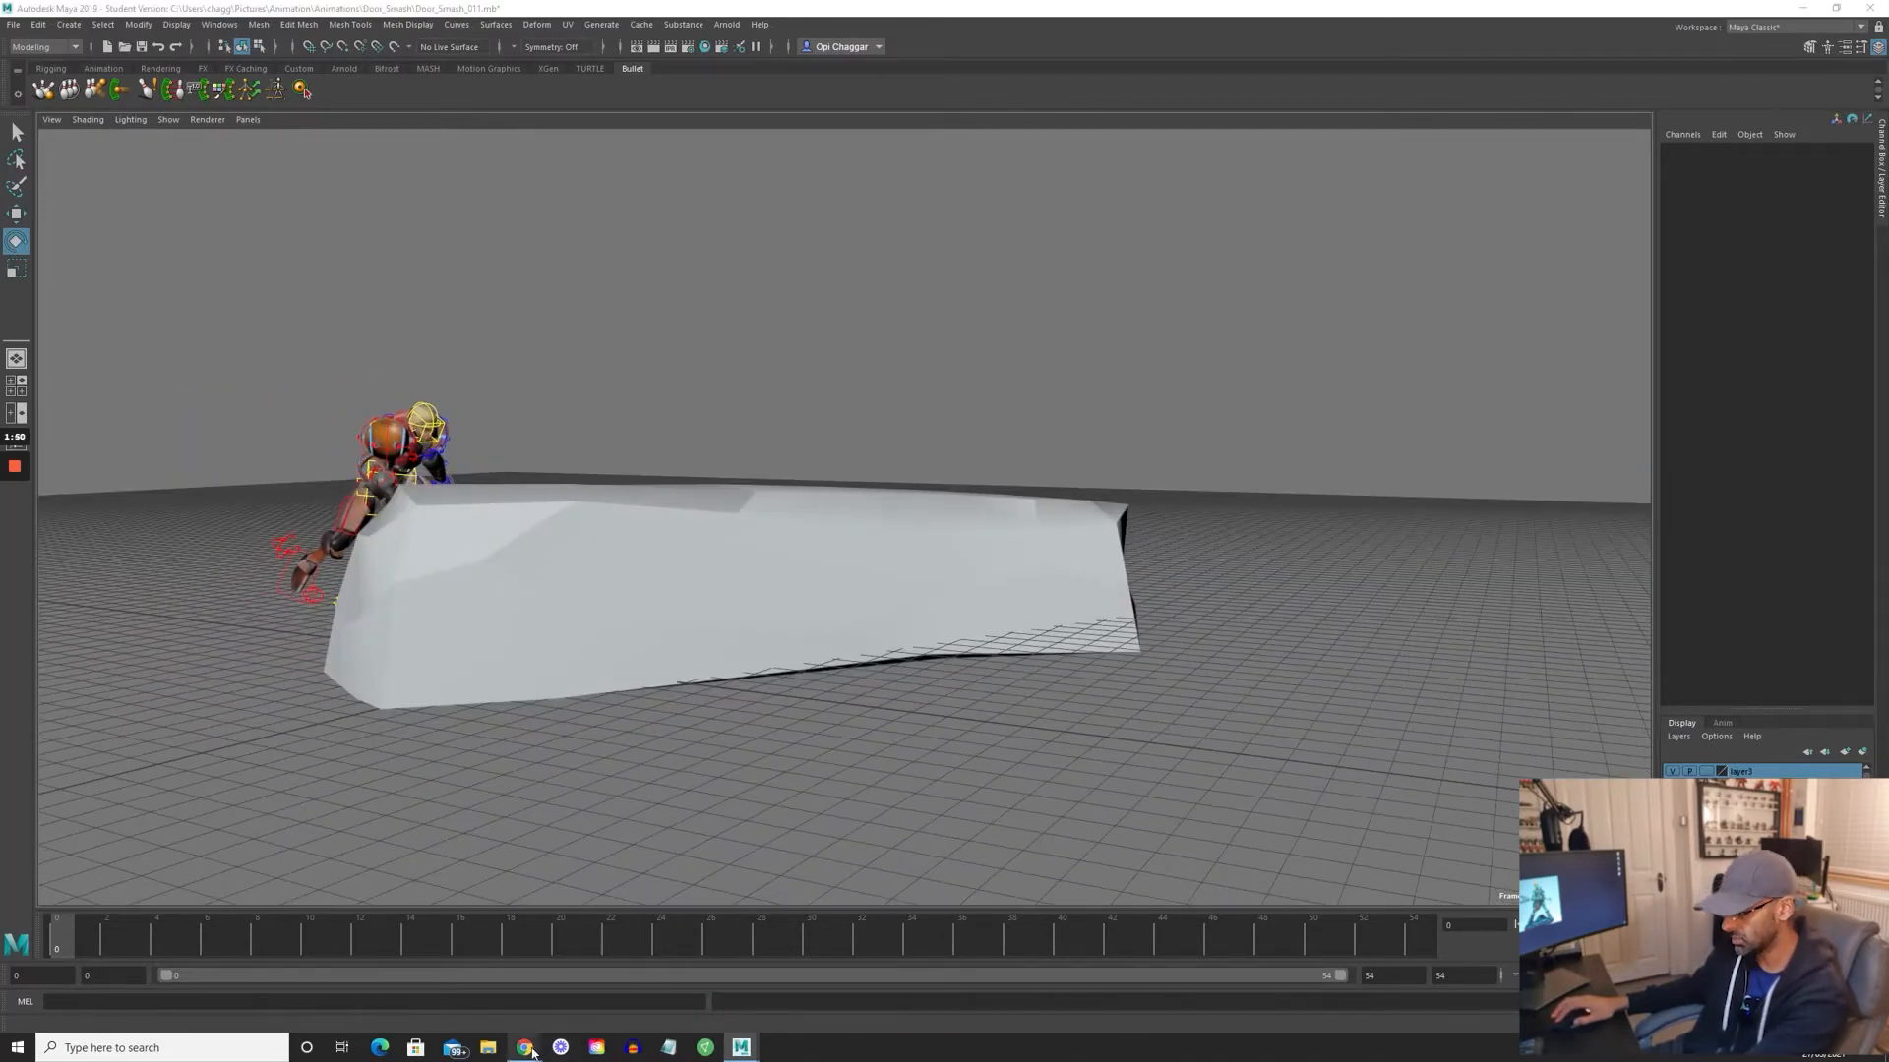
click(442, 984)
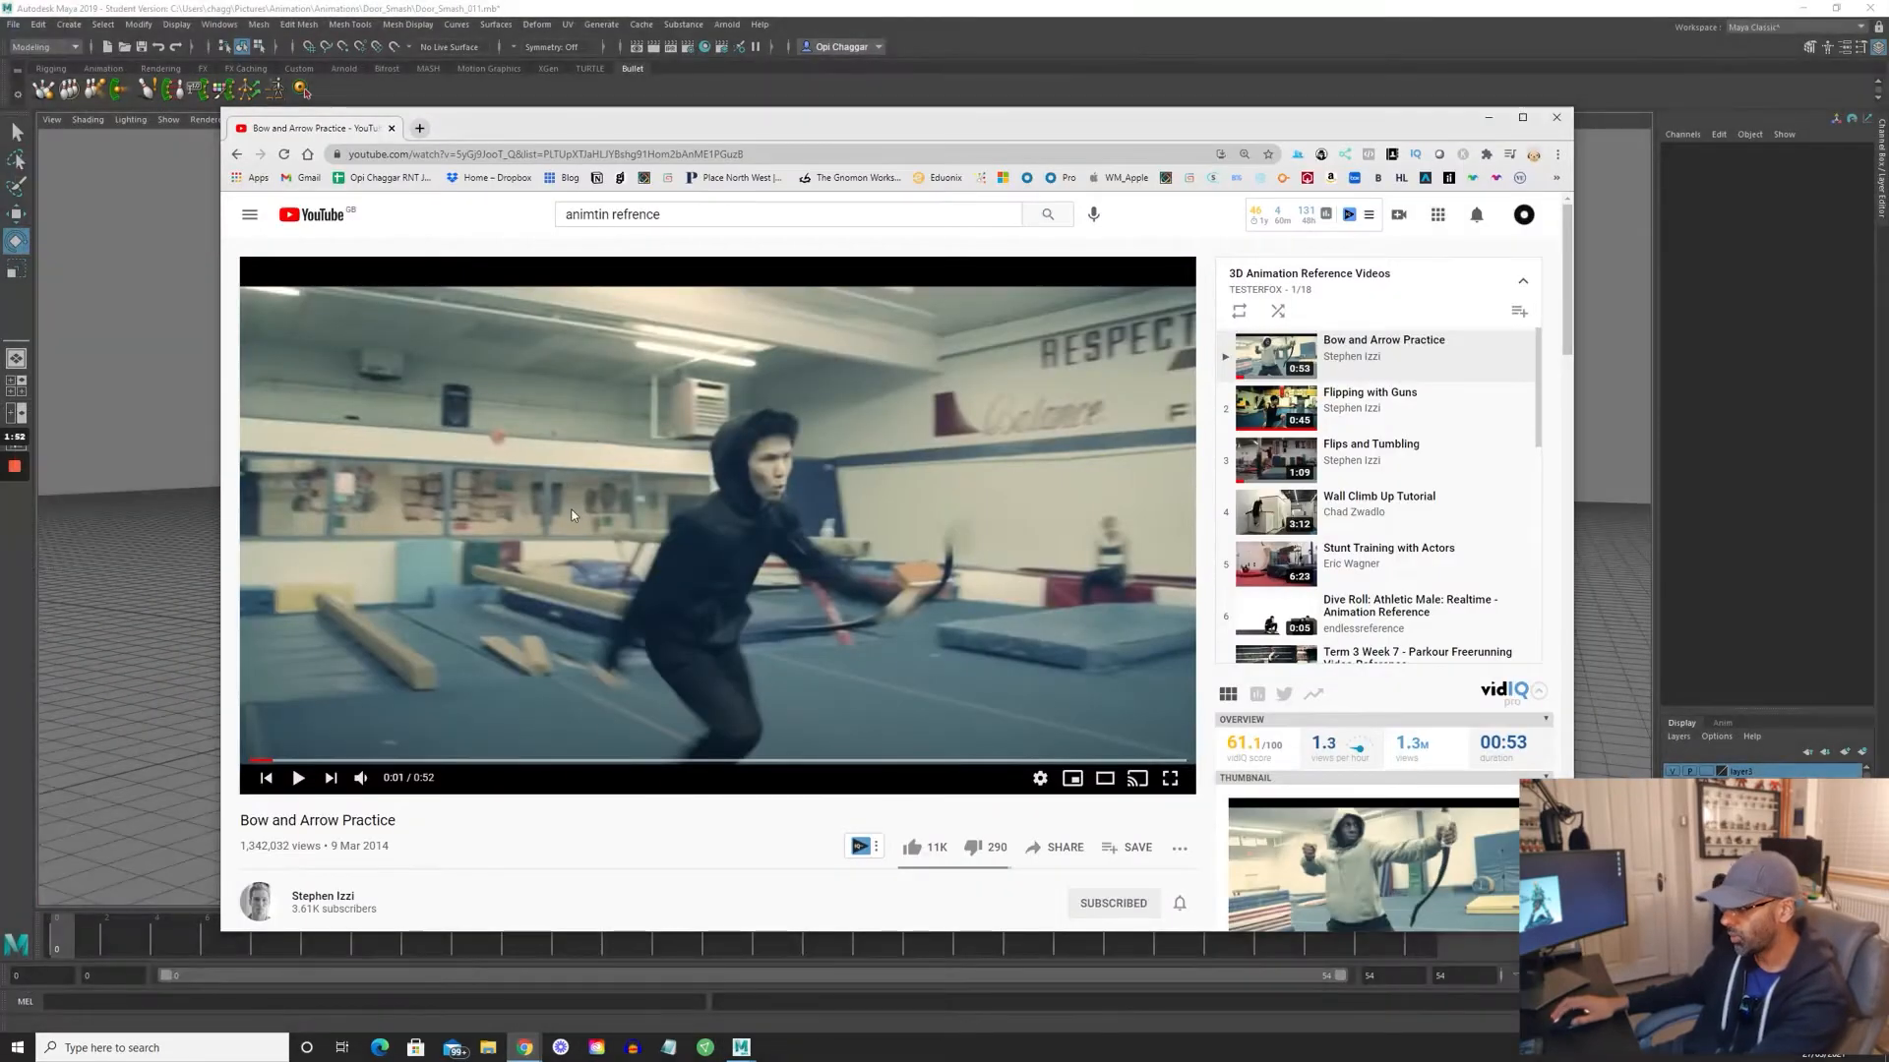
click(362, 778)
click(271, 761)
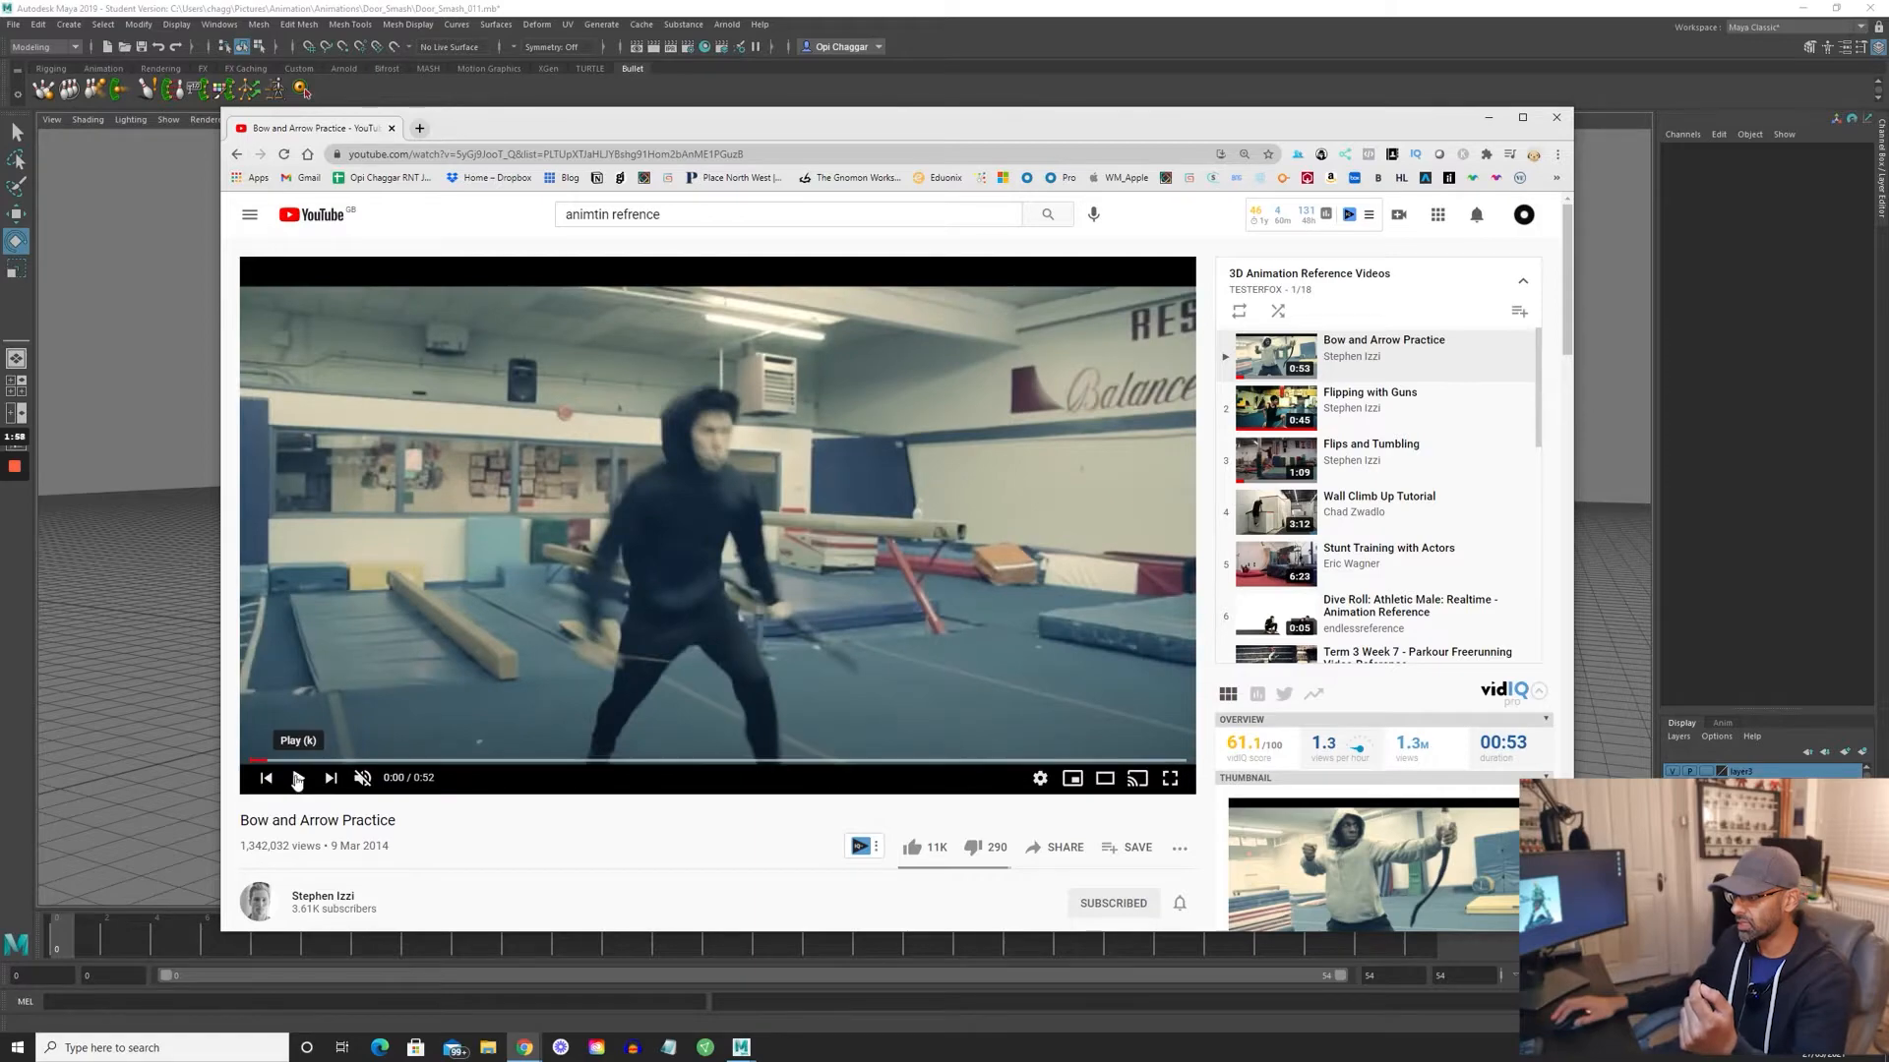
- Play and replay the first two seconds of the reference video to study the performer's run and kick
click(299, 778)
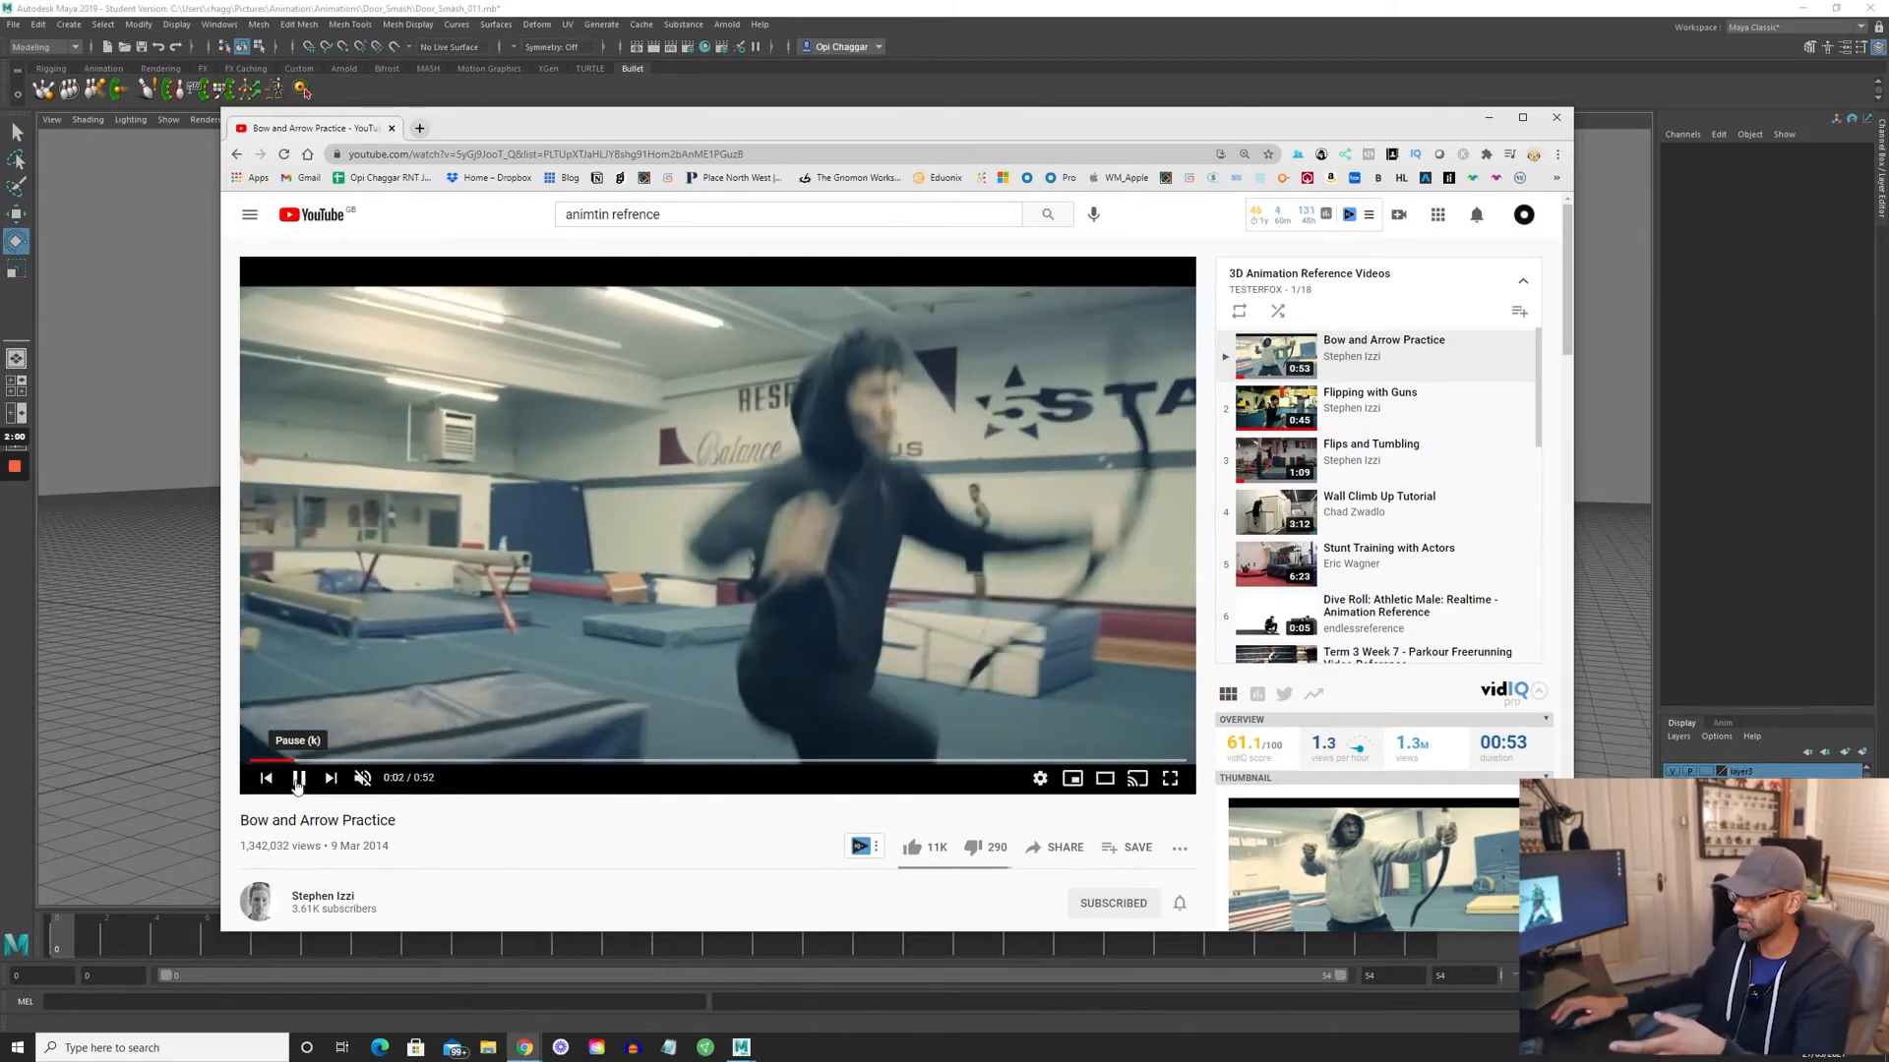
click(297, 779)
click(297, 779)
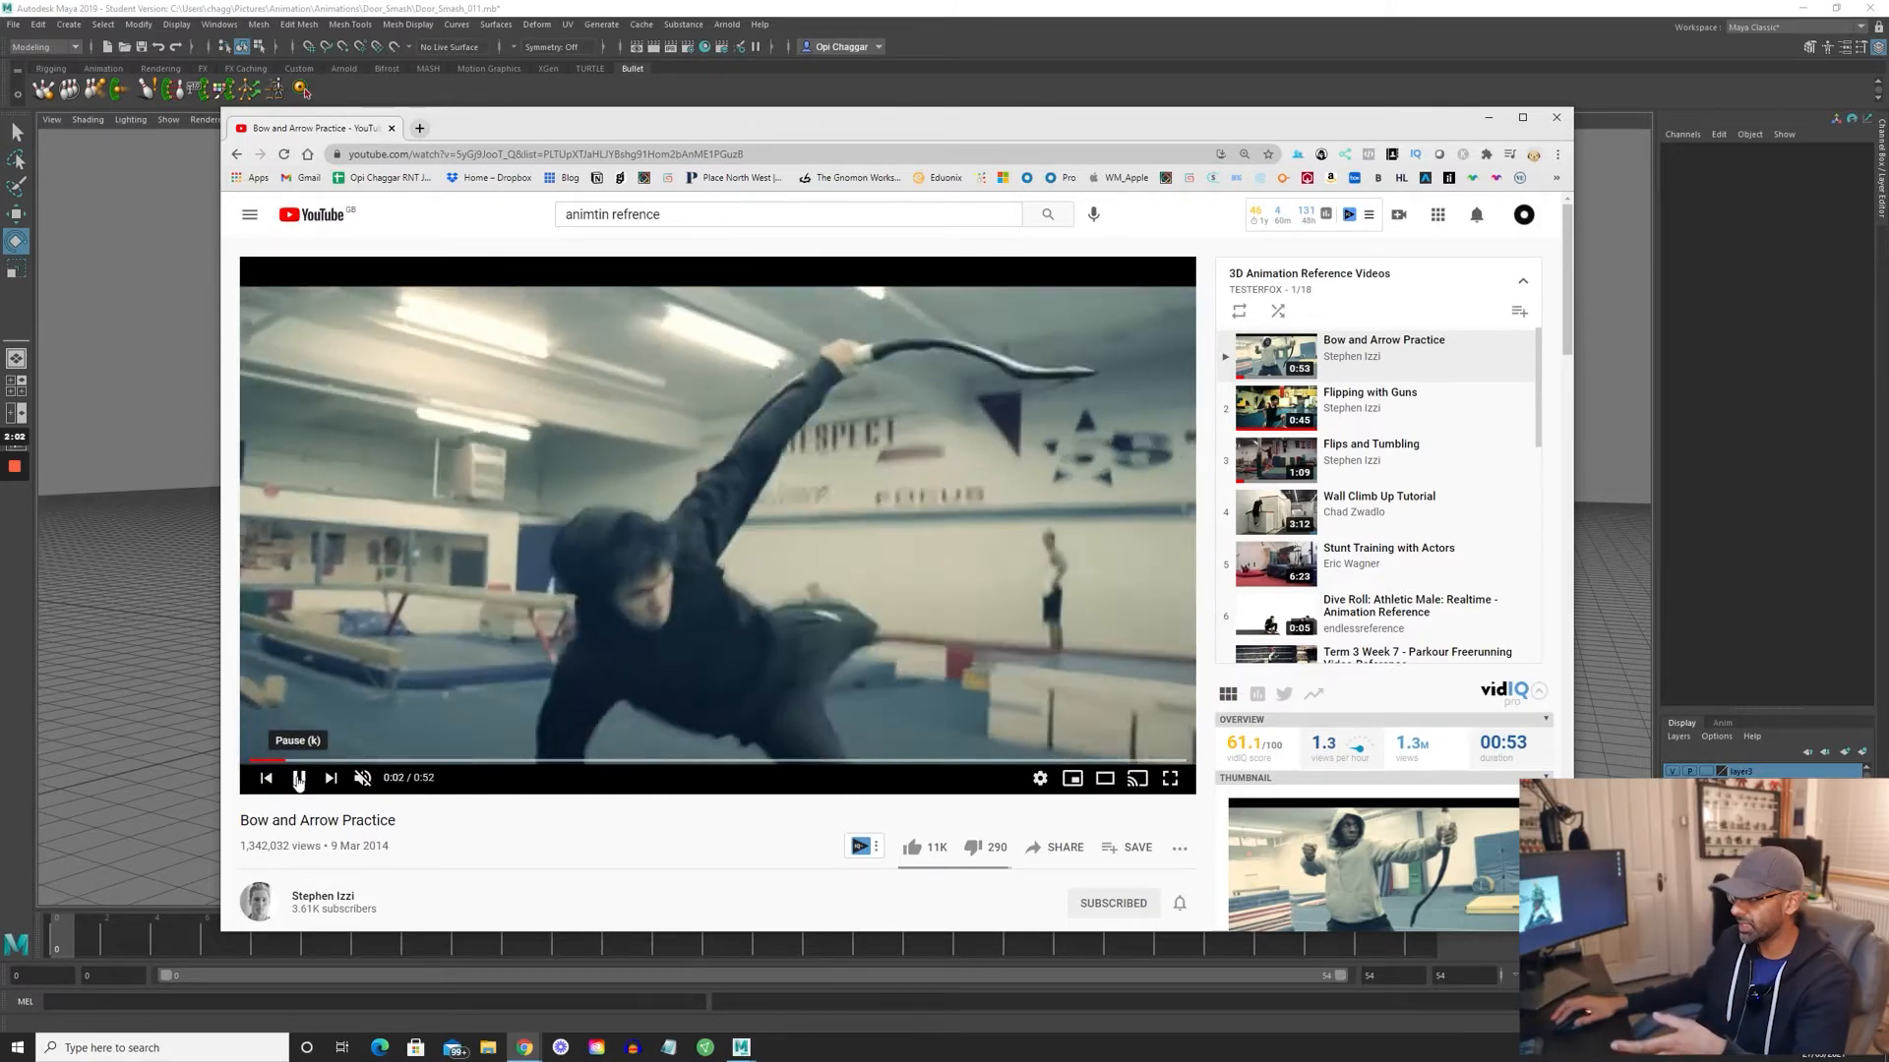
click(297, 779)
click(280, 762)
click(297, 778)
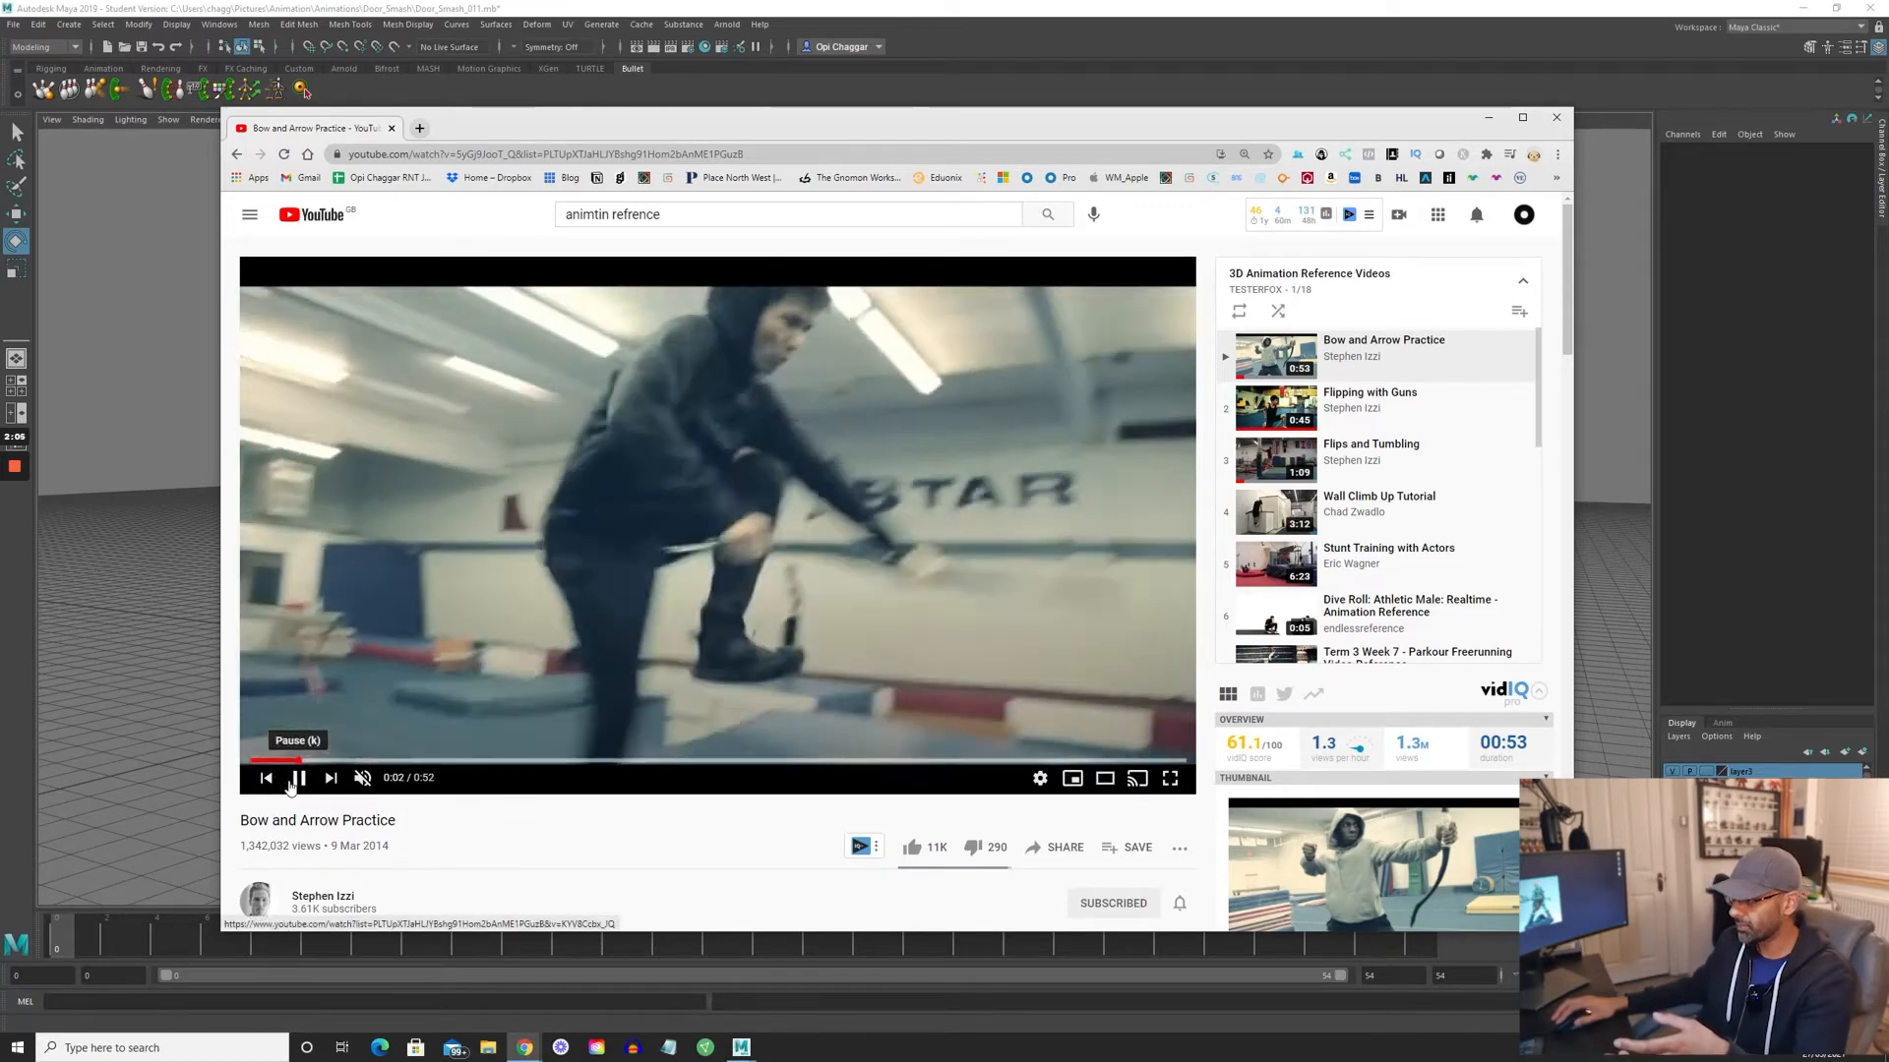
click(291, 786)
click(276, 762)
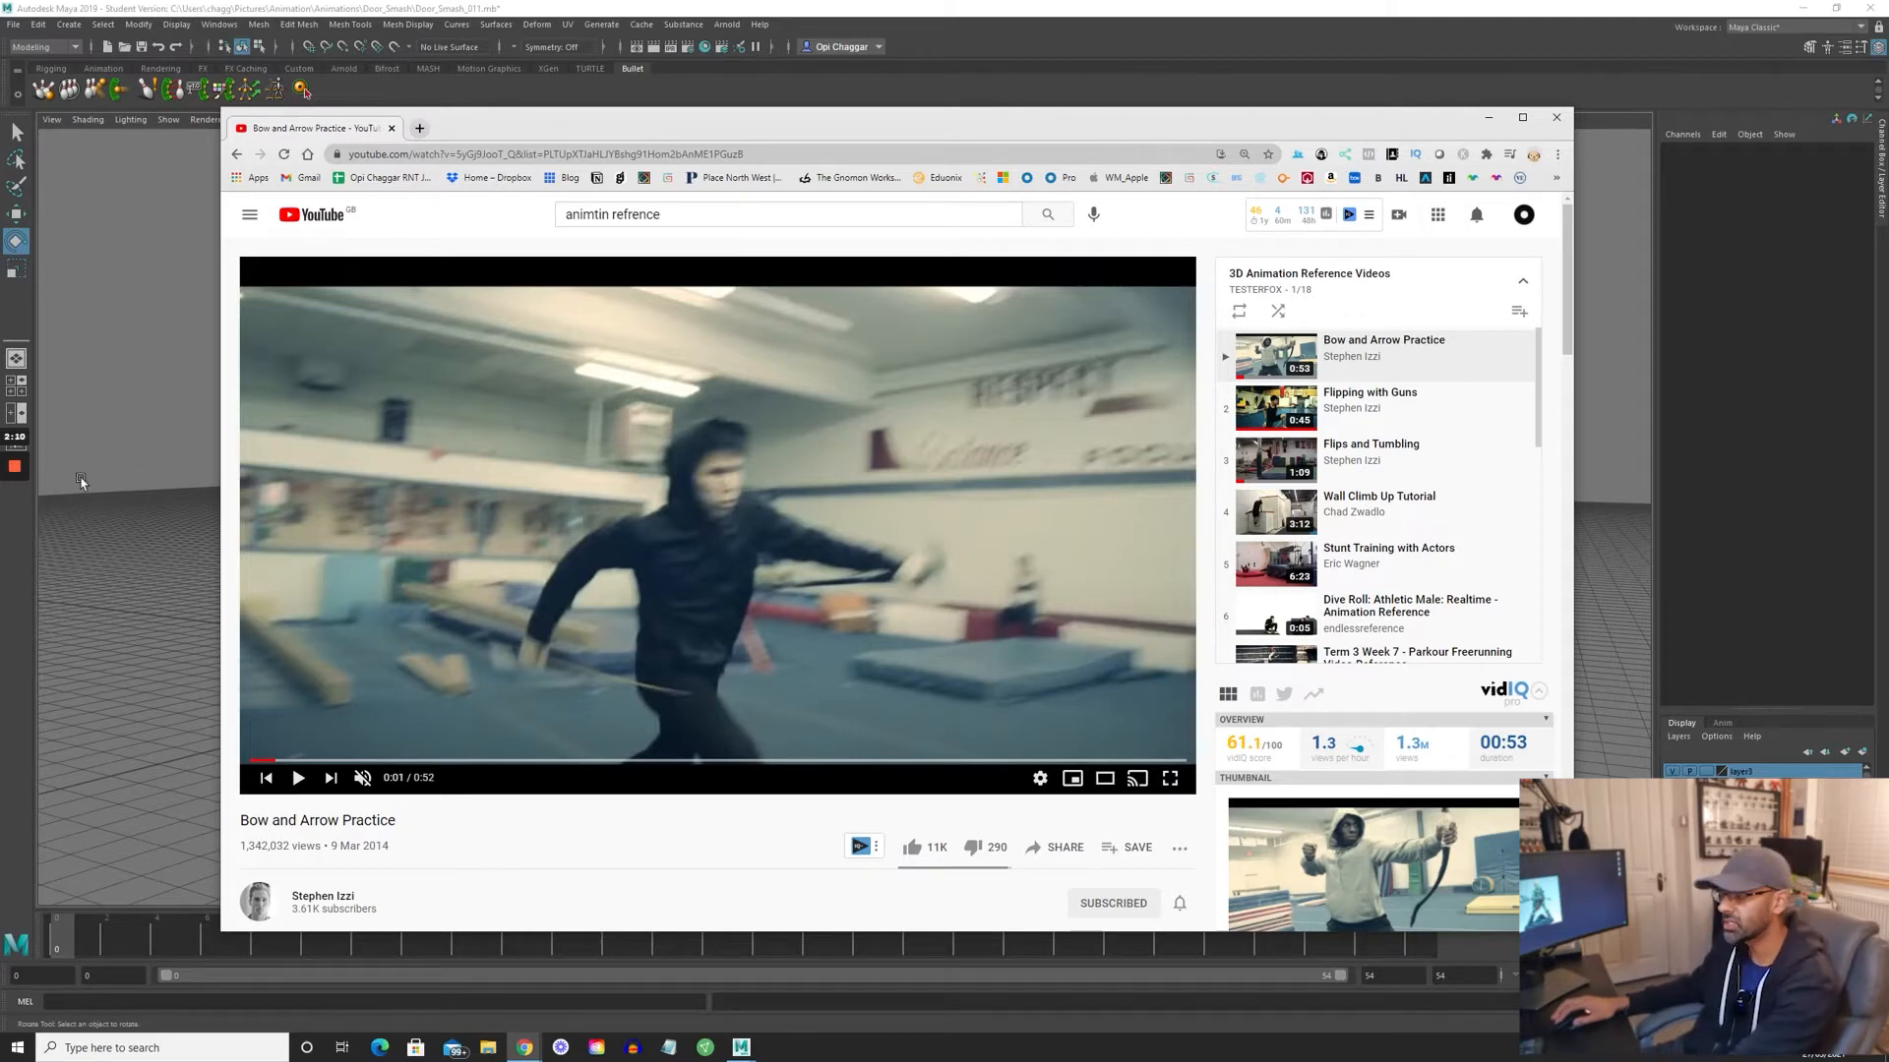
mouse_move(24, 485)
click(15, 528)
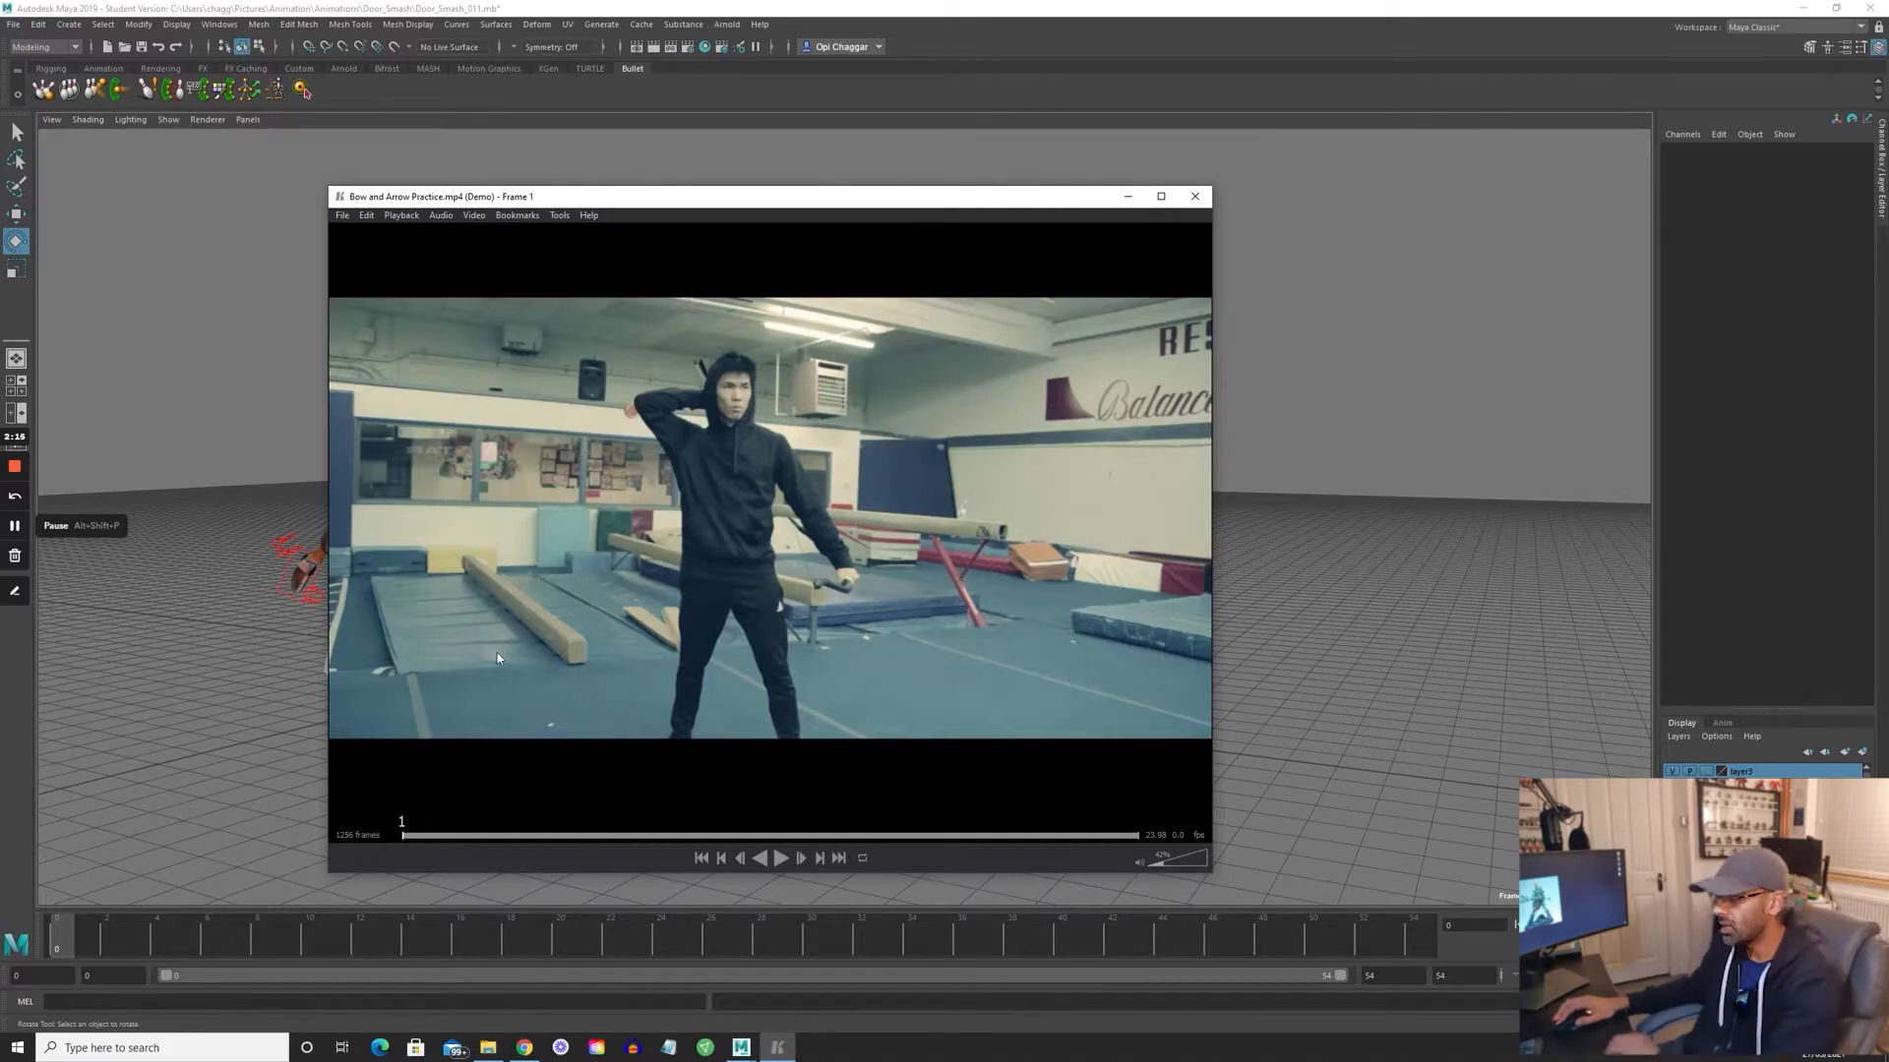
- Go to frame 40 of the reference clip and trace red lines of action along the standing leg and from the head through the kicking leg
drag(497, 654, 853, 647)
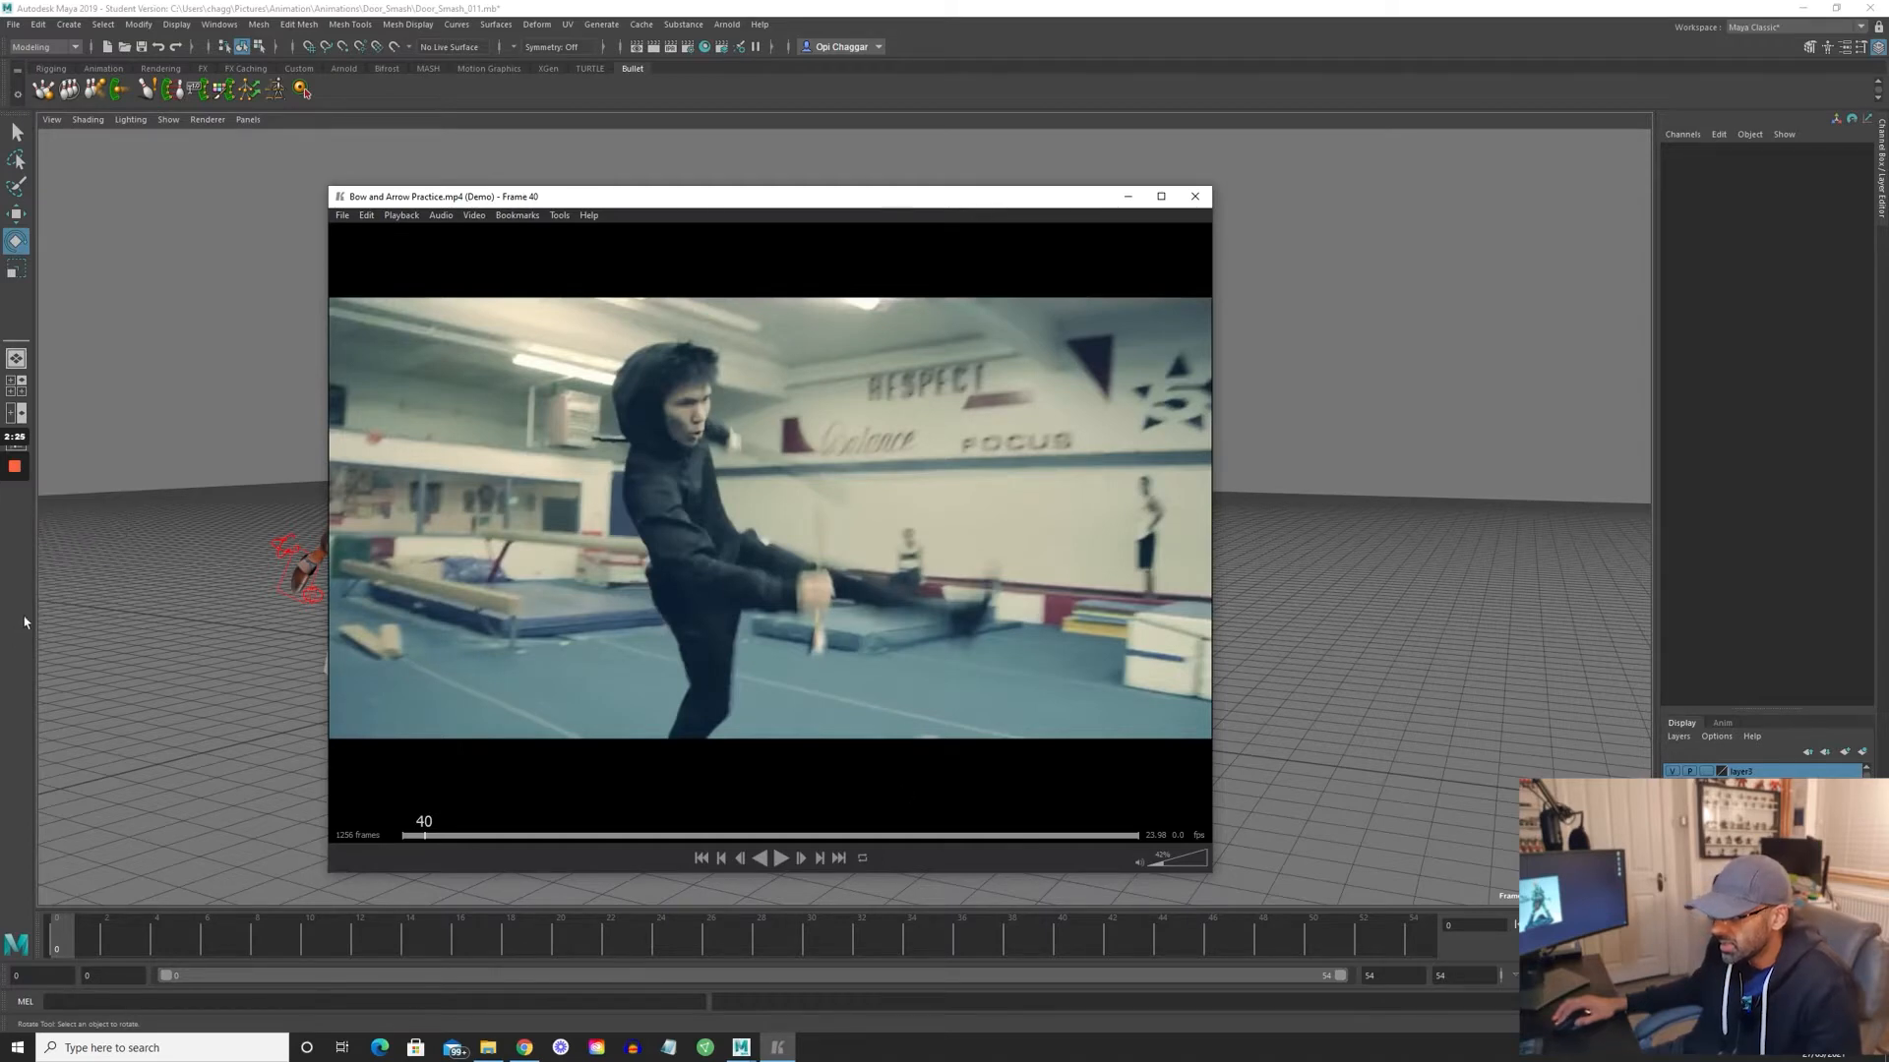
click(22, 593)
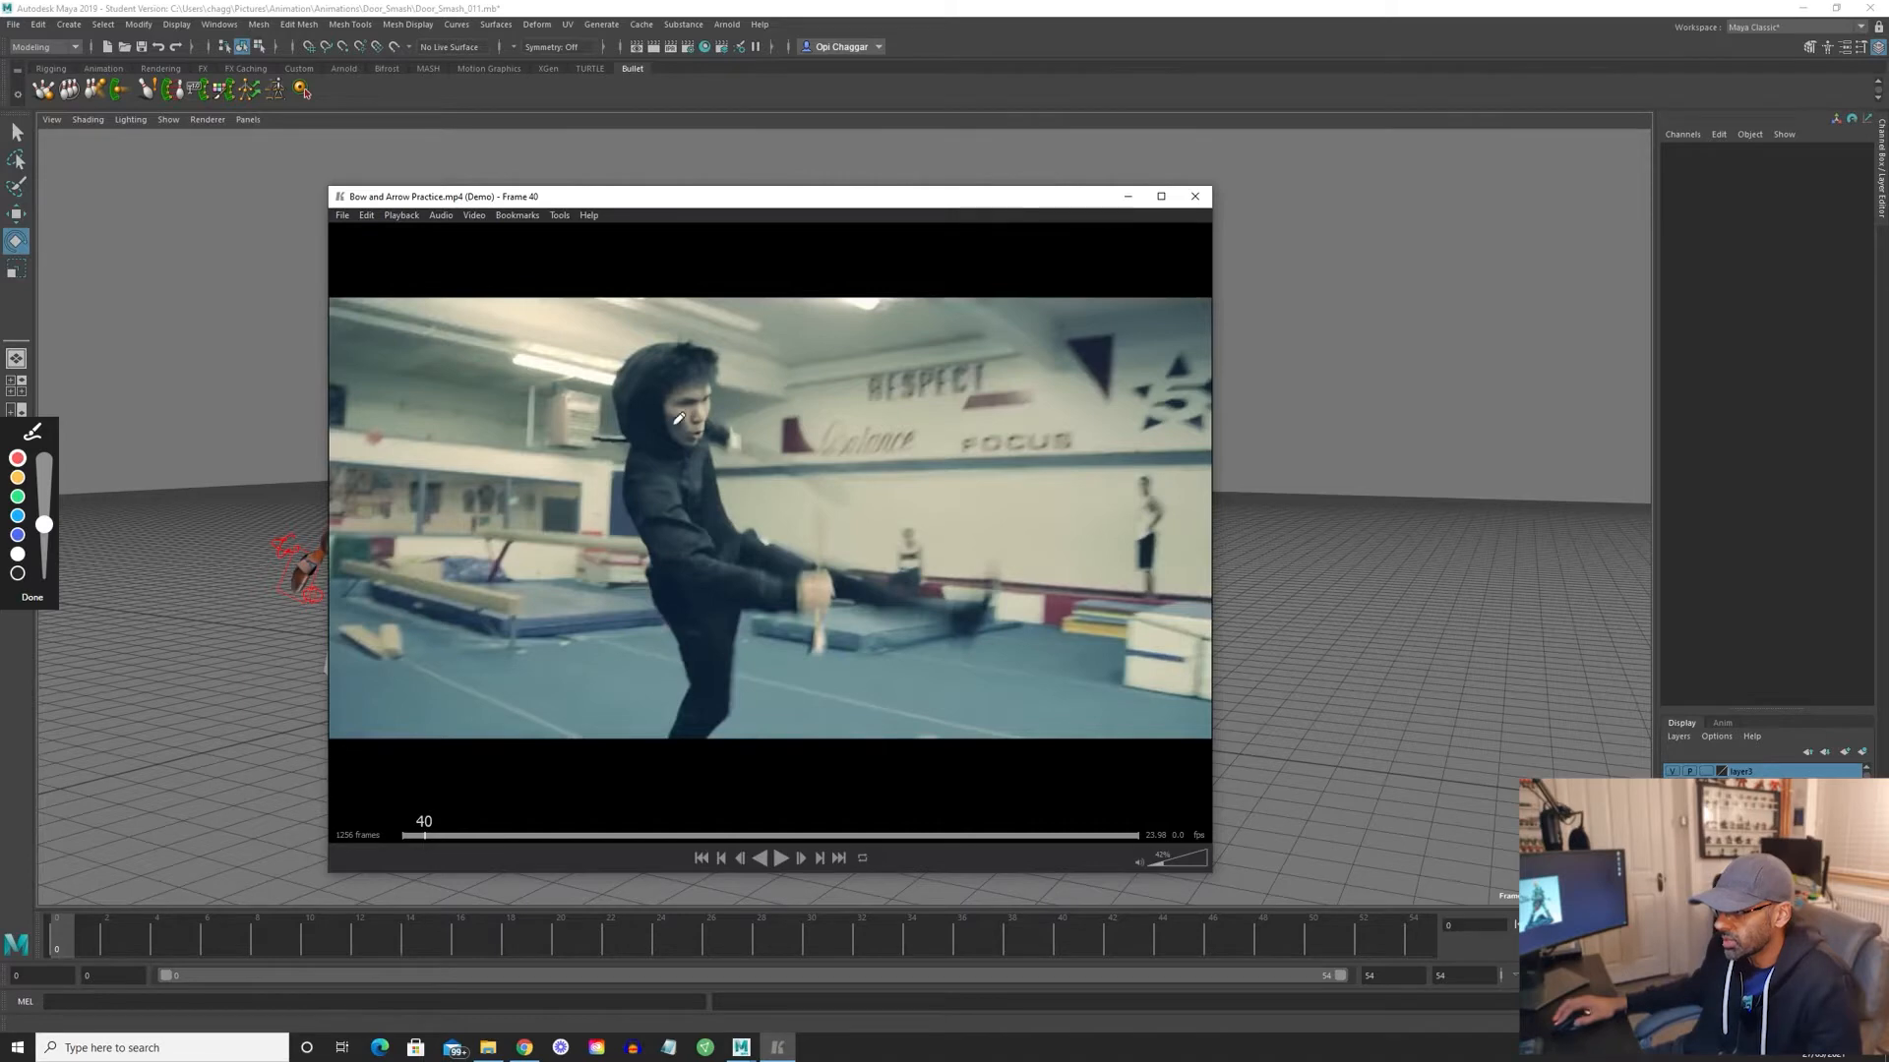
drag(698, 578, 725, 647)
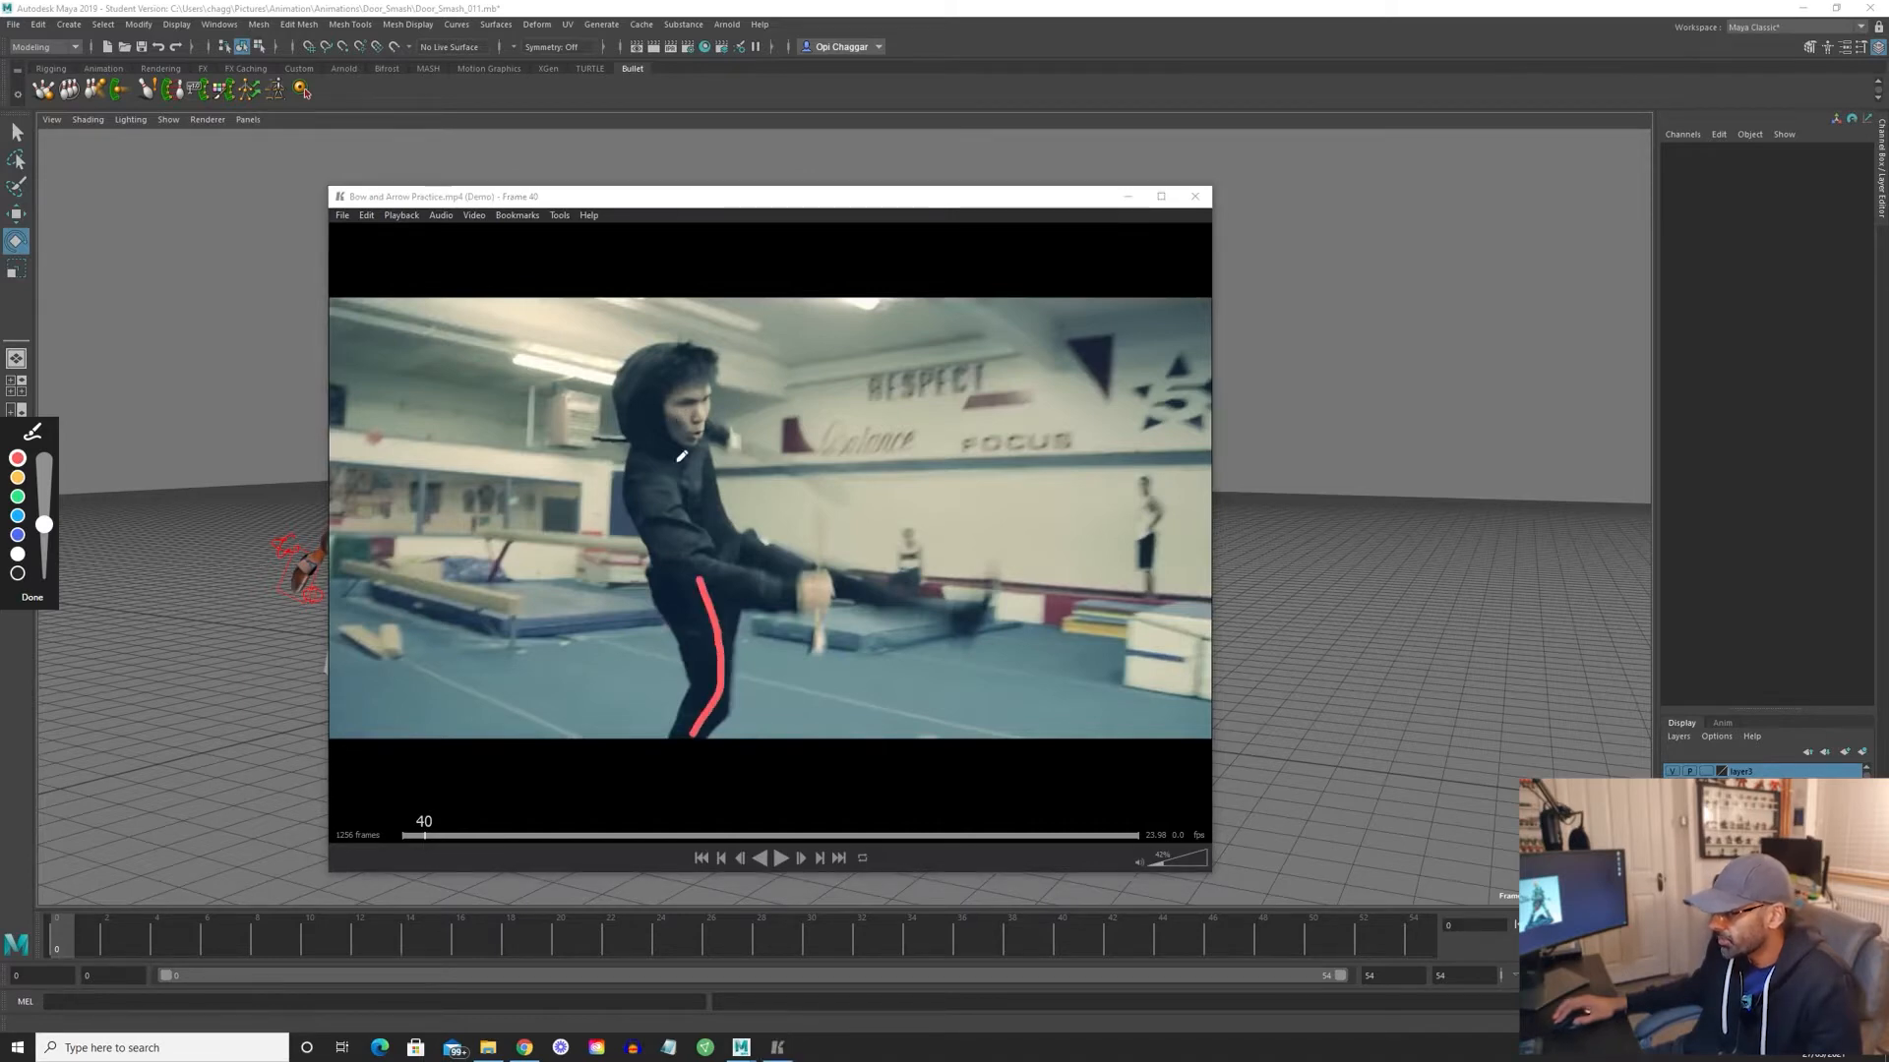
mouse_move(672, 395)
mouse_down()
mouse_move(711, 512)
mouse_move(875, 605)
mouse_up()
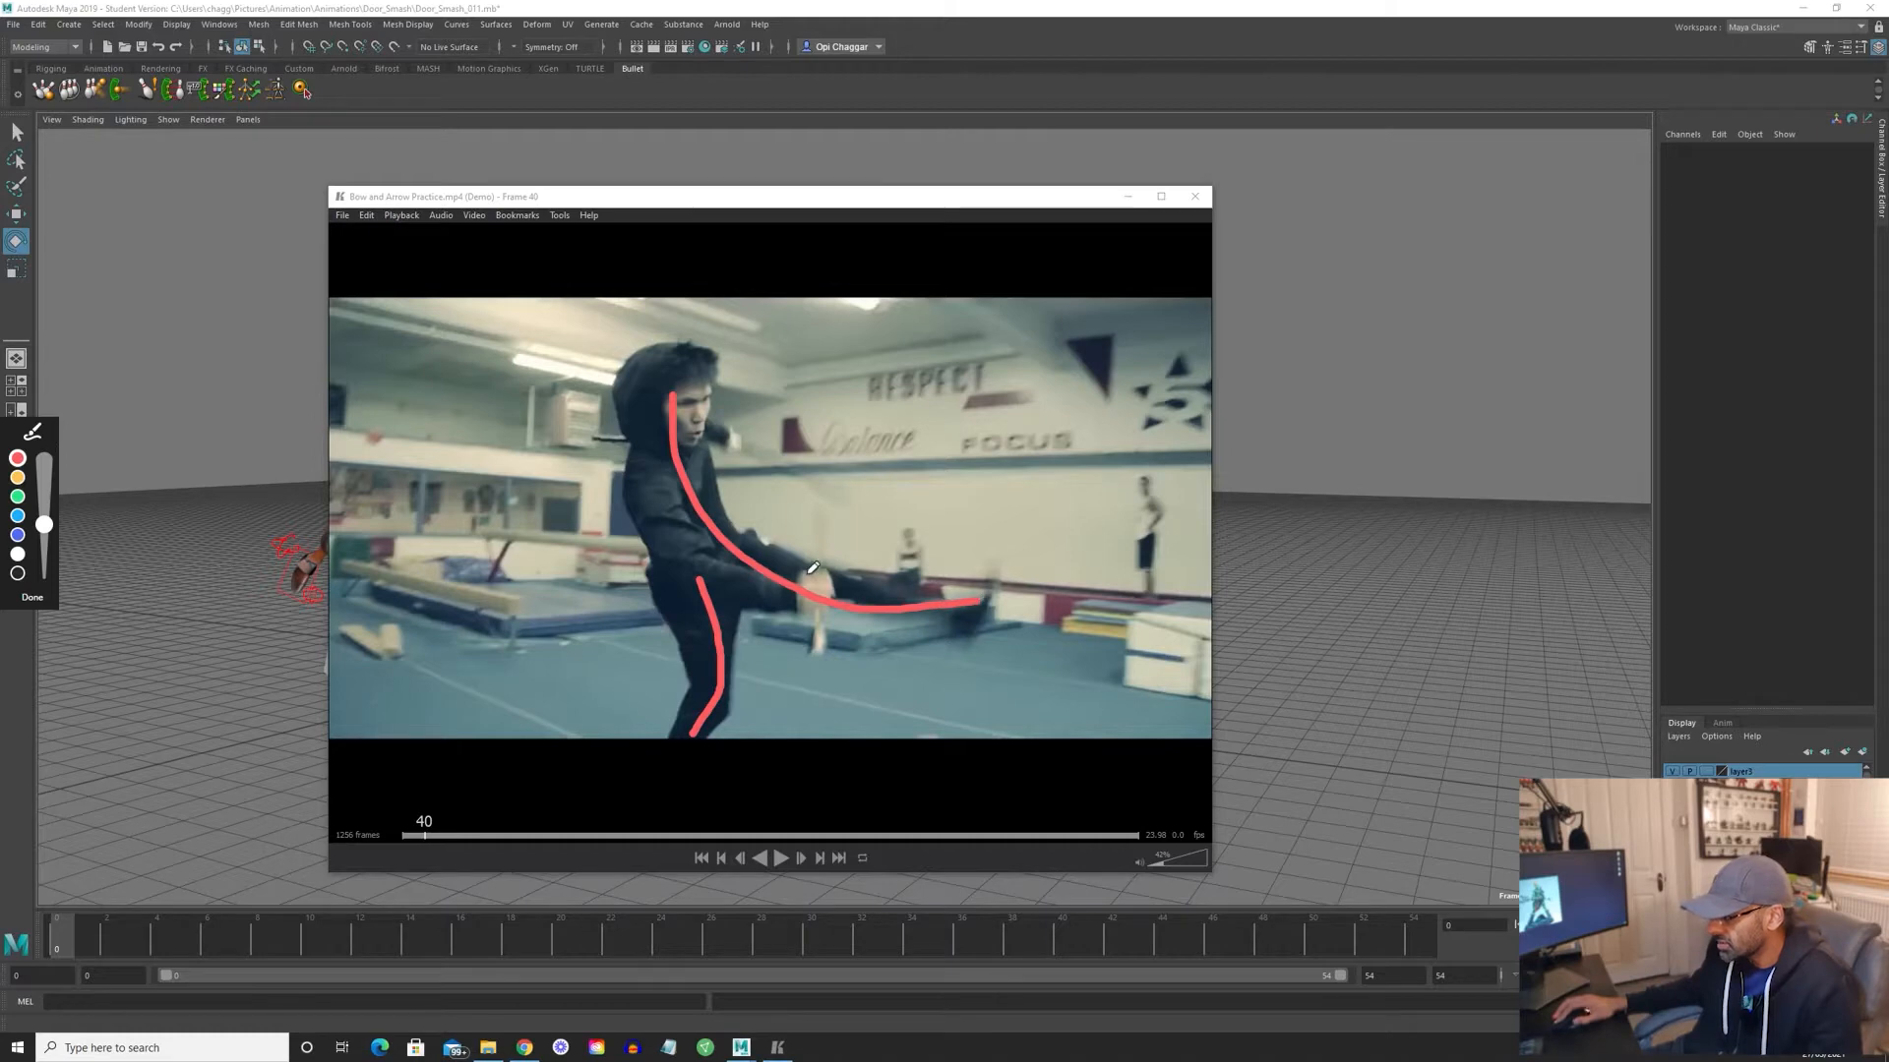
click(34, 596)
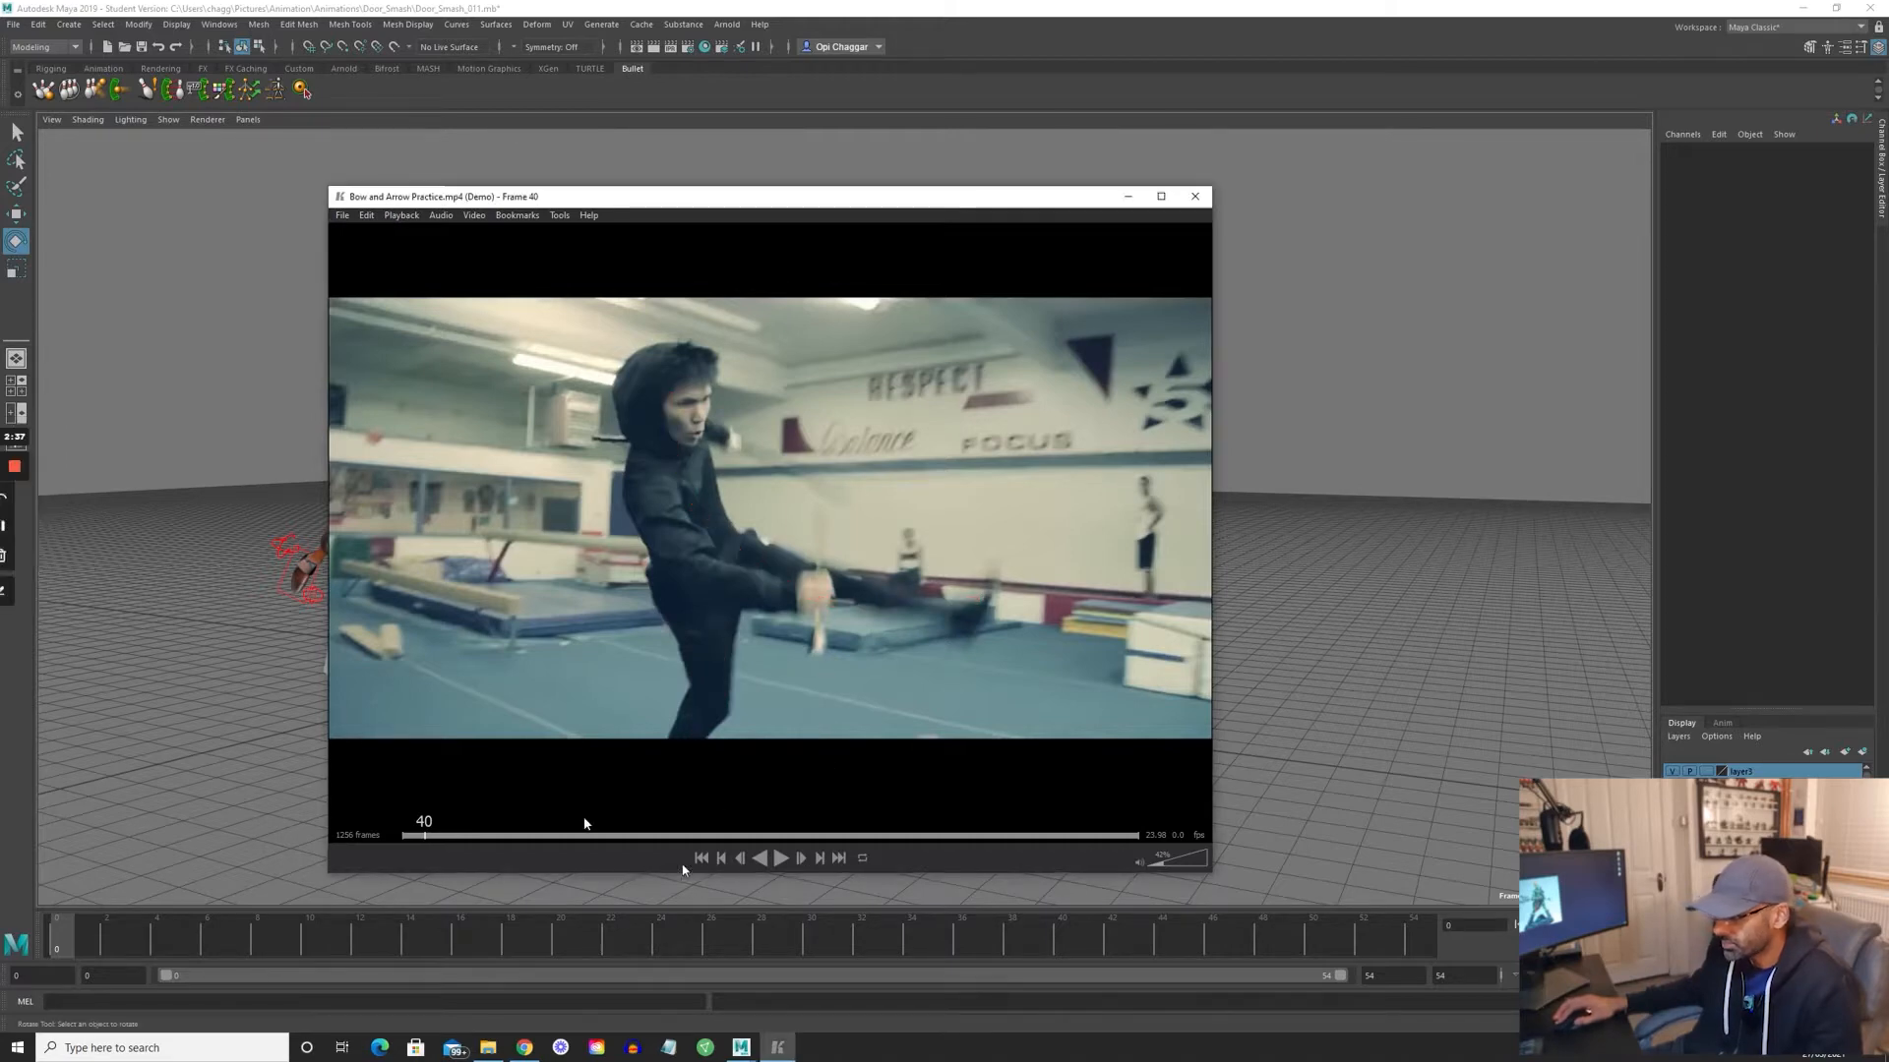
- Move the reference clip to frame 44 and trace red lines of action through the torso, both arms and both legs
drag(571, 651, 609, 652)
key(Left)
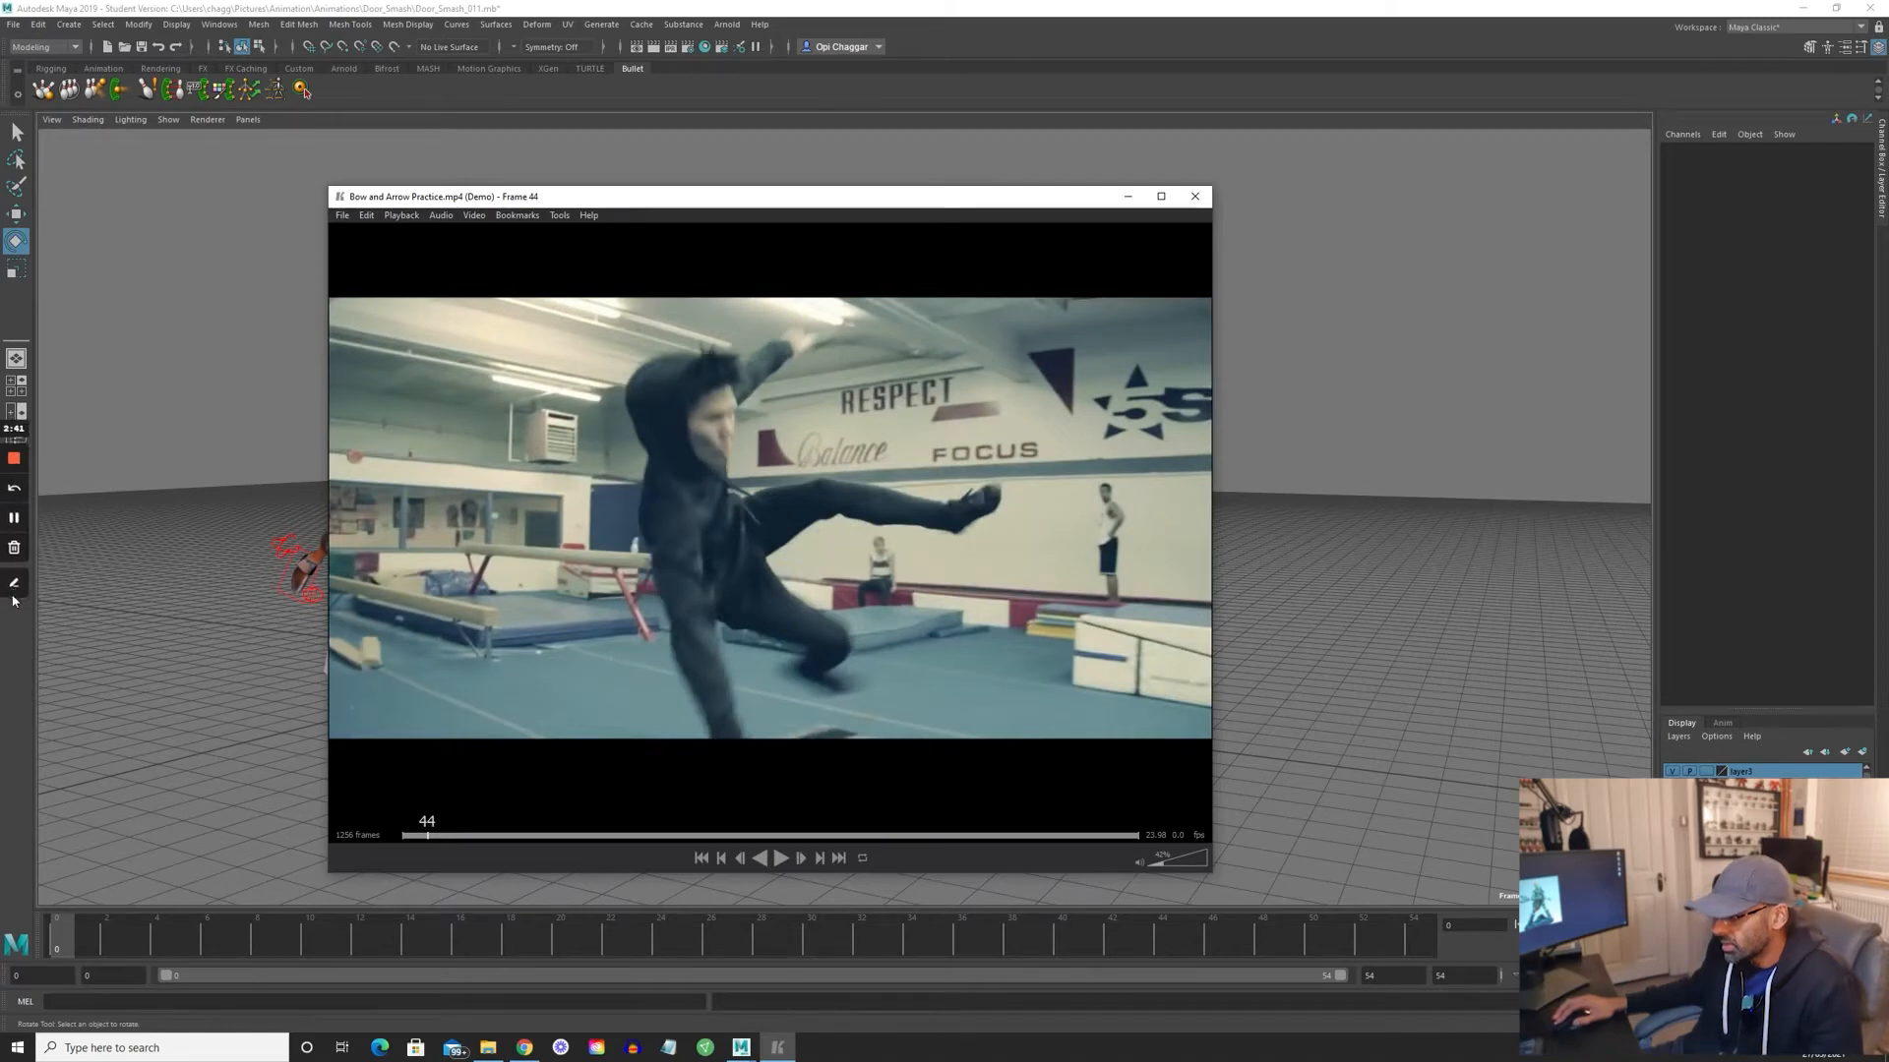
click(15, 467)
drag(681, 390, 717, 499)
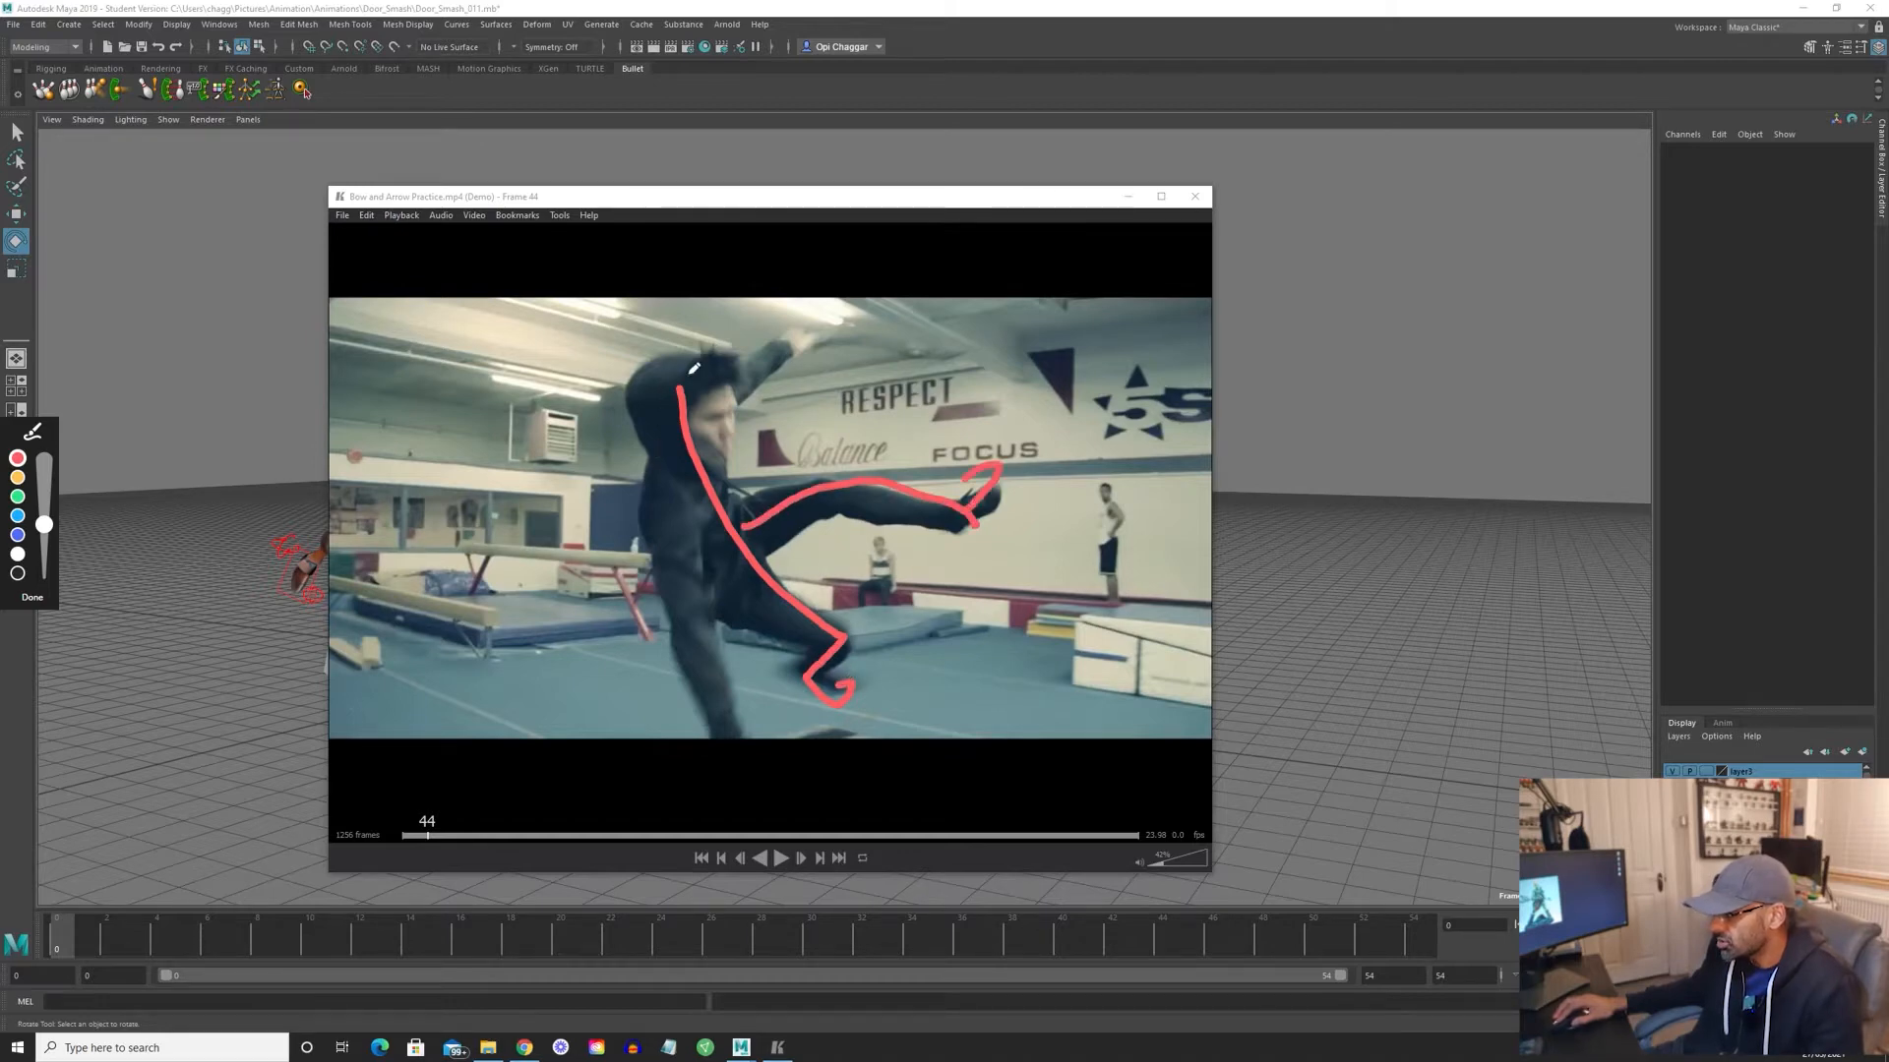
mouse_move(710, 423)
mouse_down()
mouse_move(683, 621)
mouse_move(753, 738)
mouse_up()
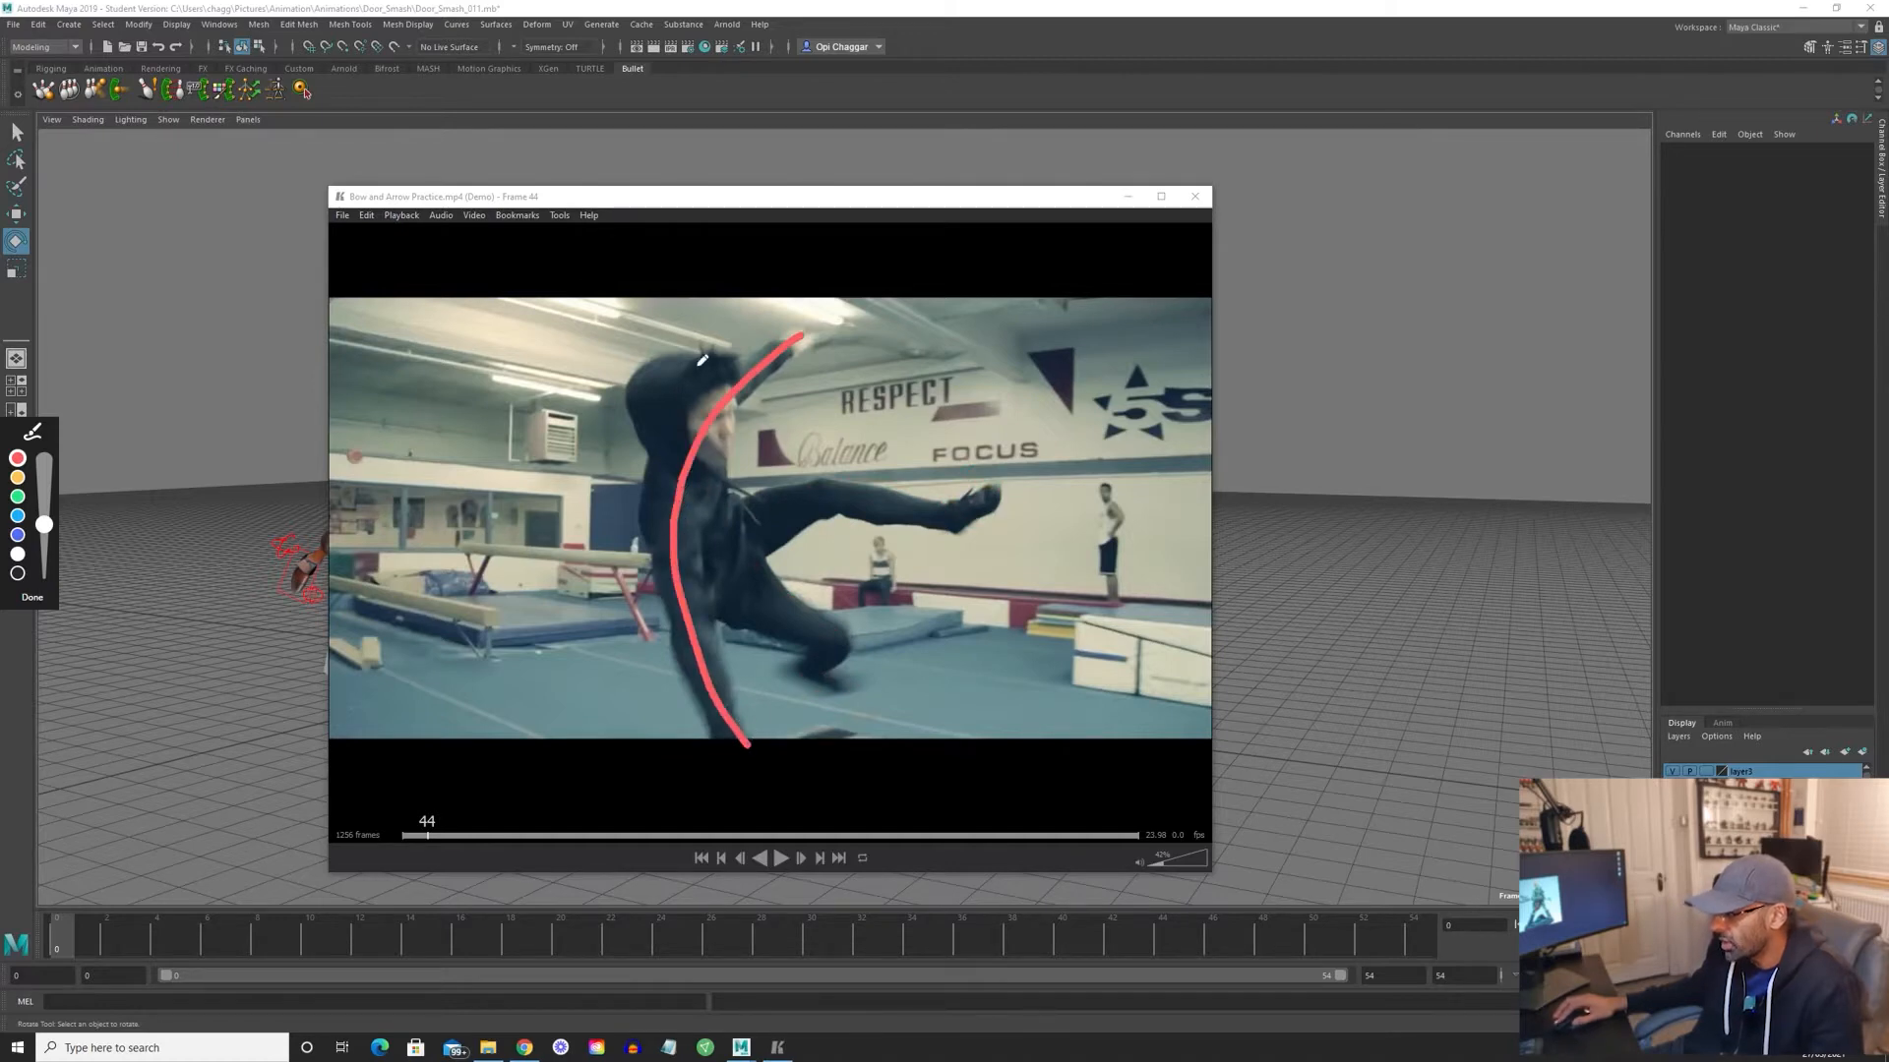
mouse_move(702, 361)
mouse_down()
mouse_move(739, 543)
mouse_move(866, 644)
mouse_up()
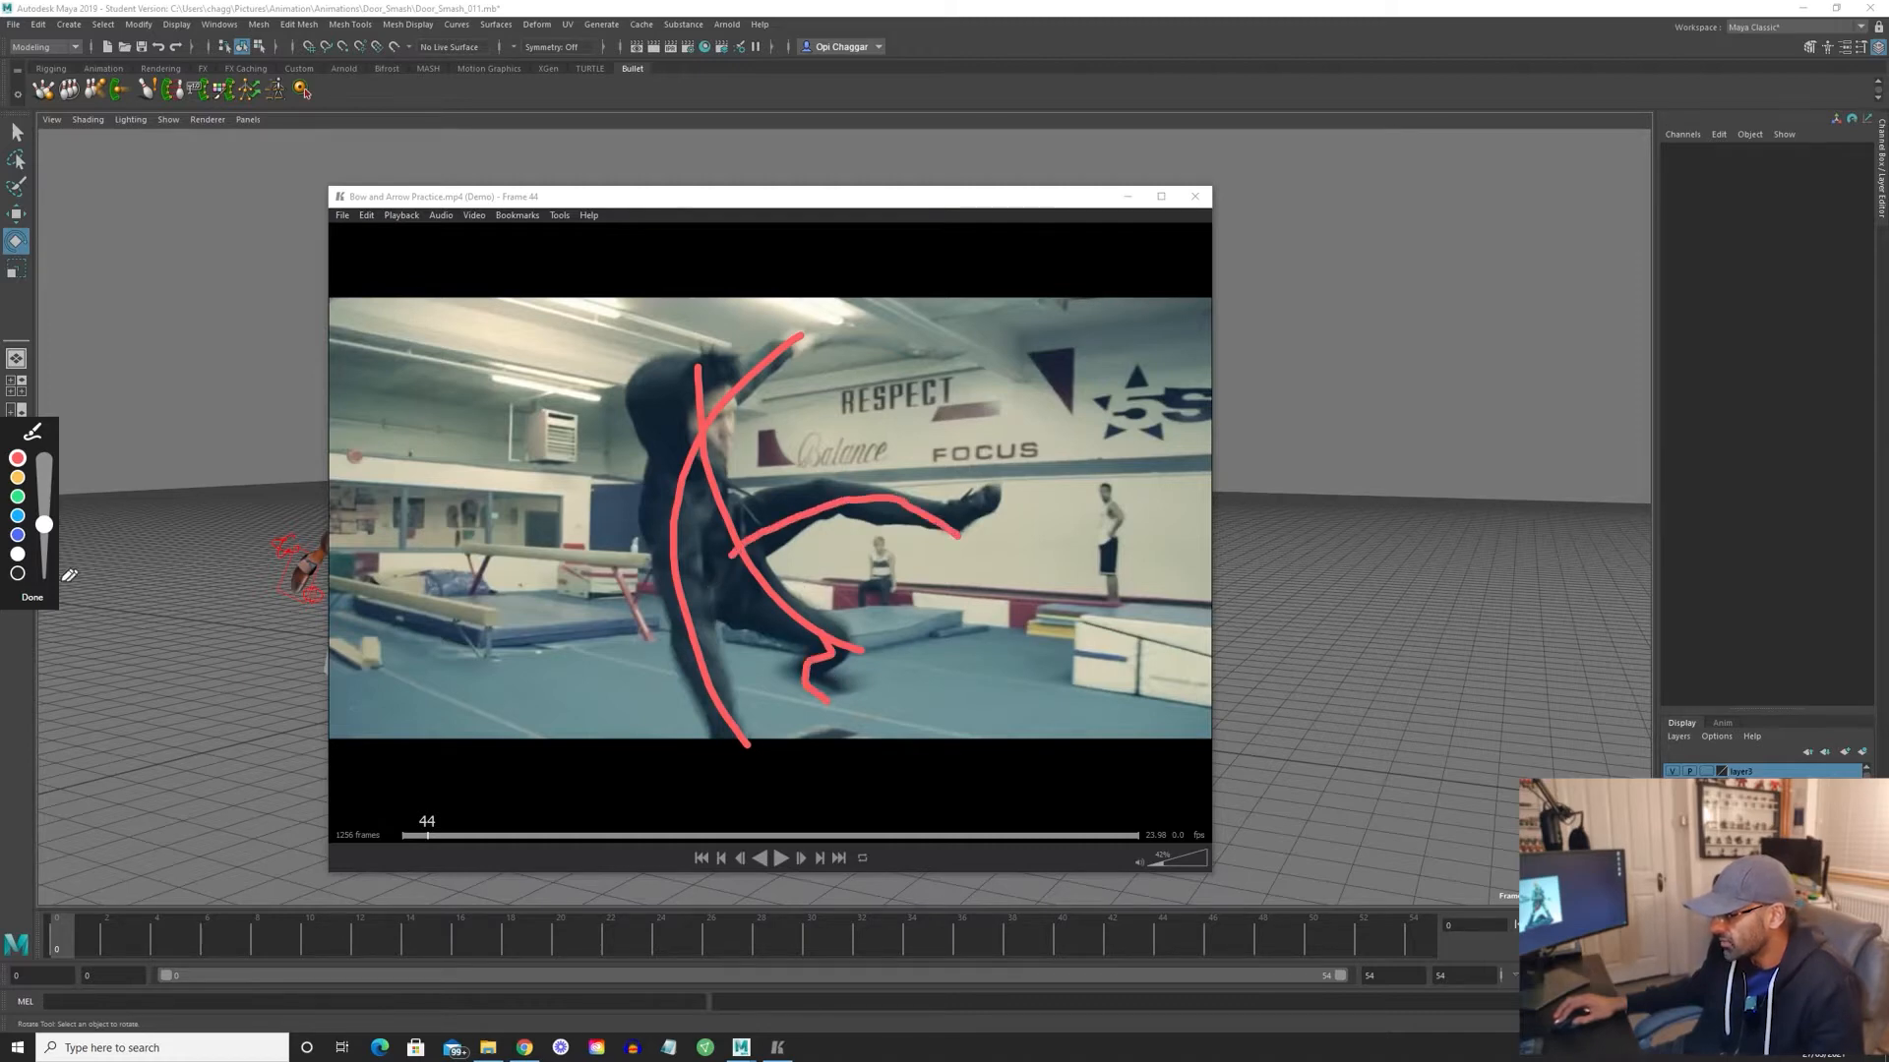
click(43, 602)
- Step frame by frame through the reference clip to frame 49, examining how the body tilts and the legs swing in the air
click(551, 682)
key(Right)
key(Right)
key(Right)
key(Right)
key(Right)
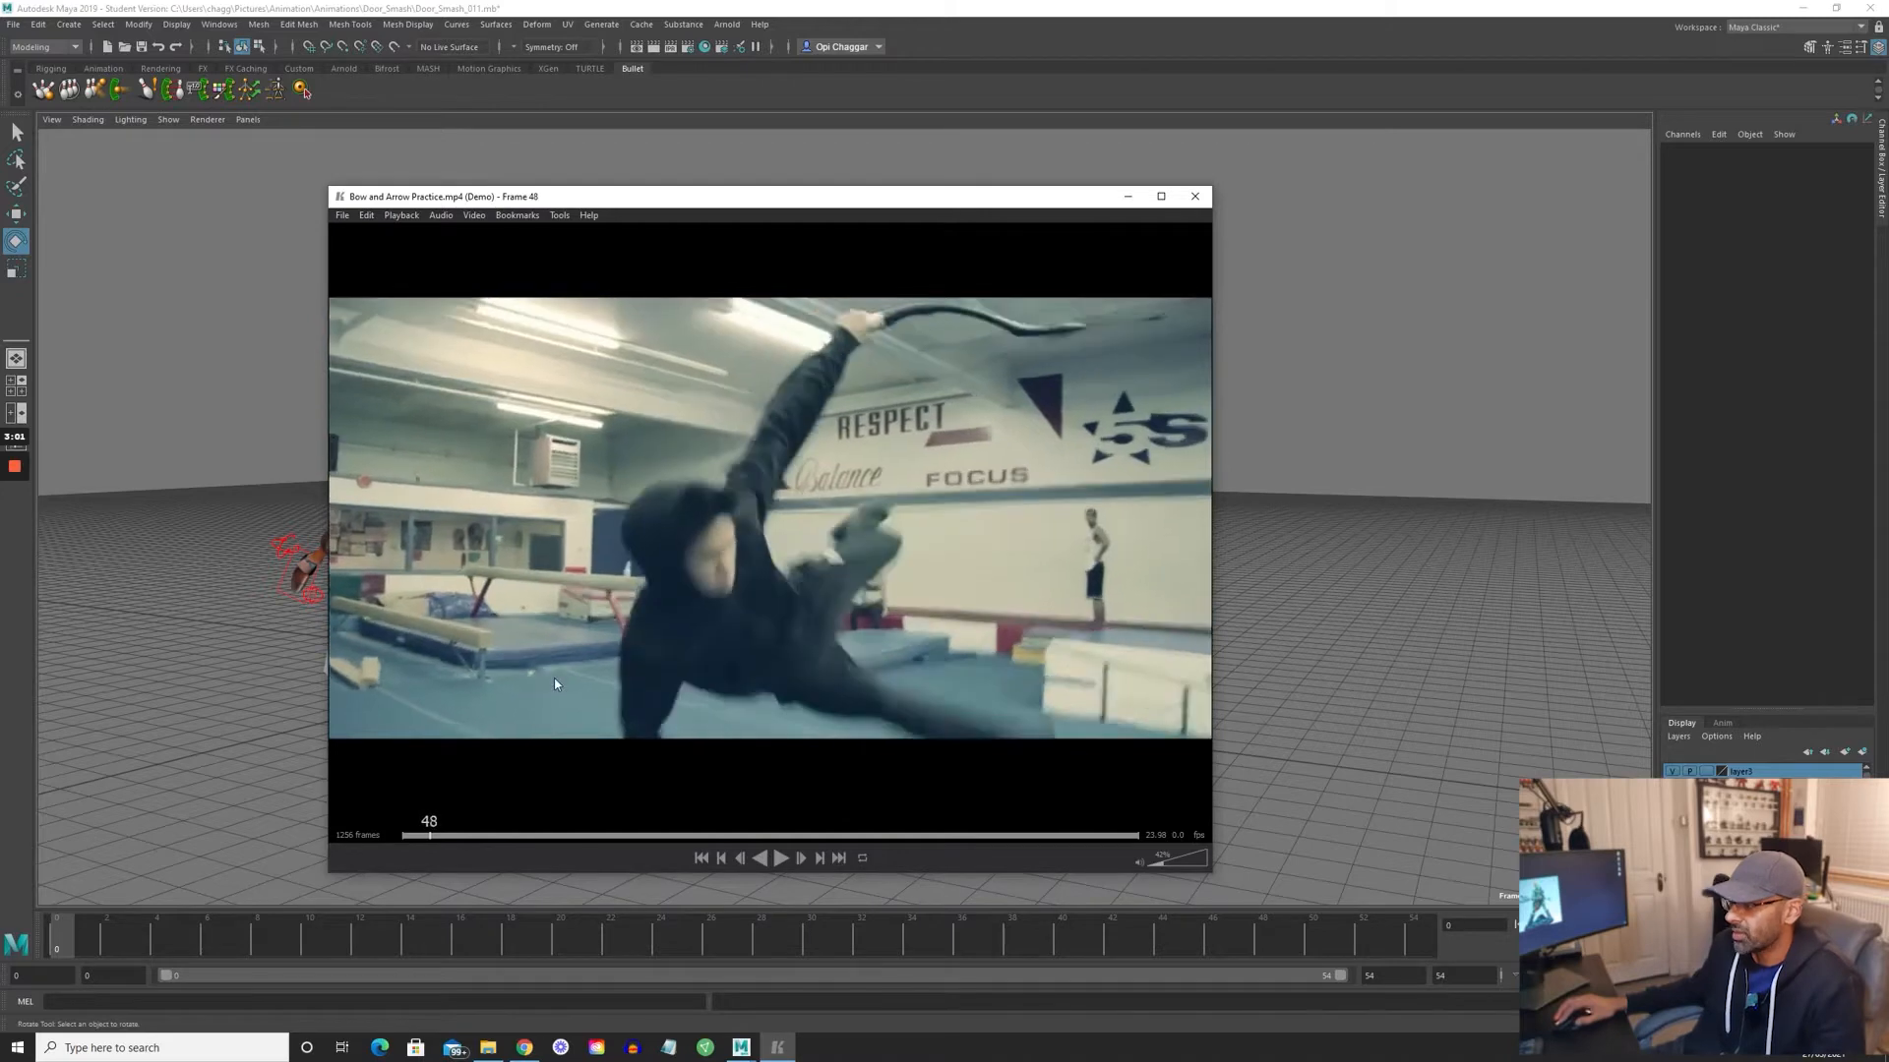
key(Left)
key(Left)
key(Right)
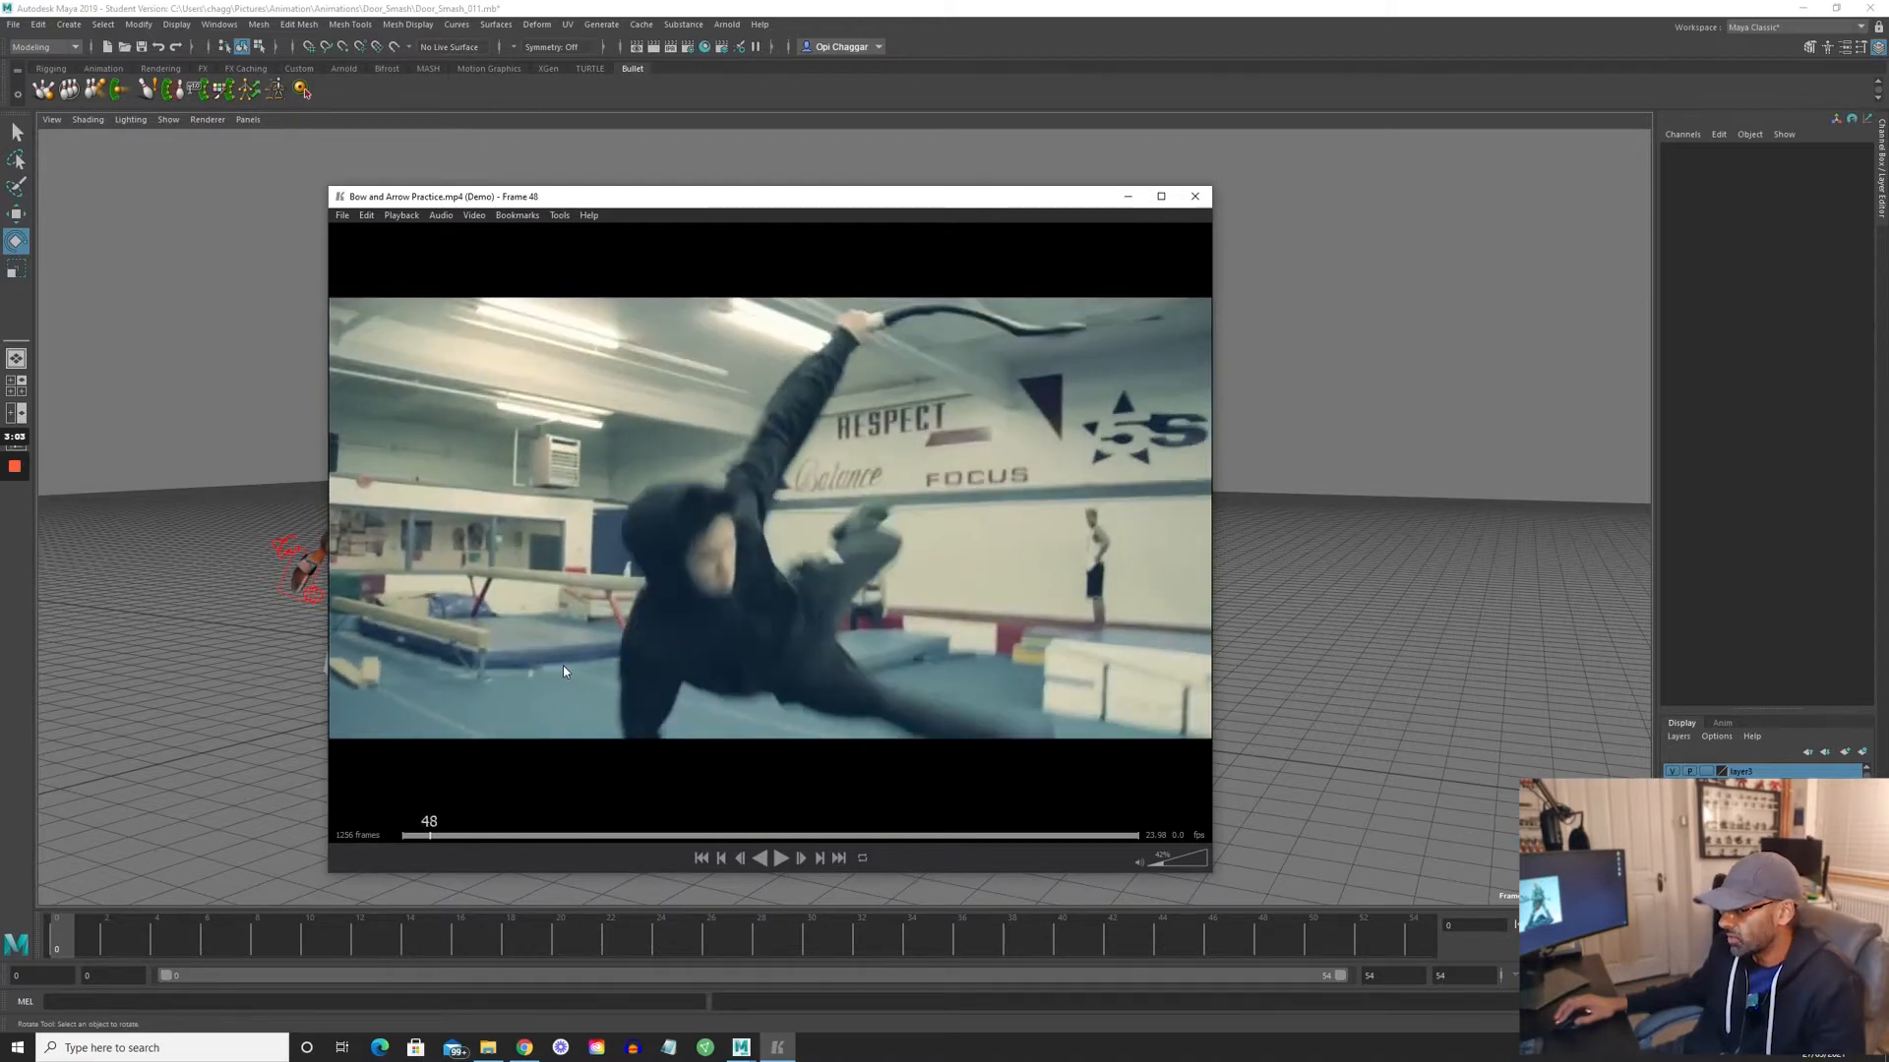
key(Right)
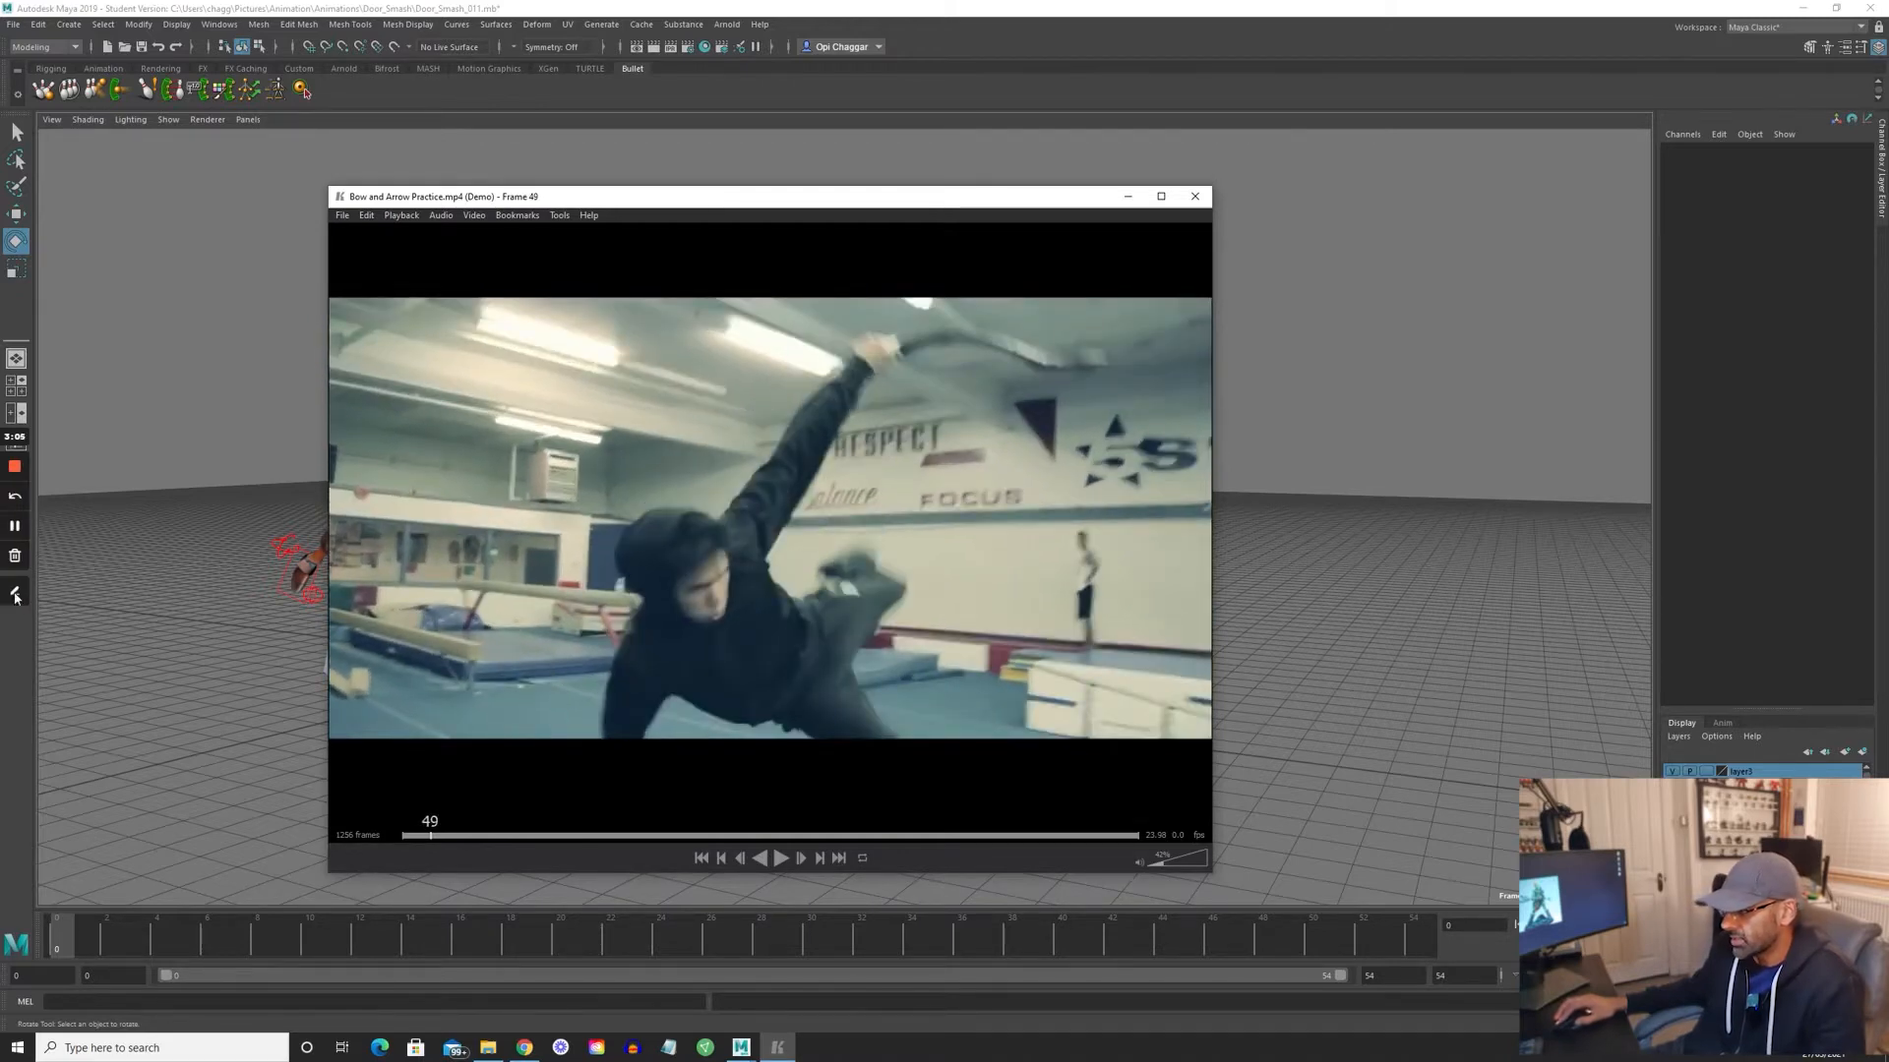
- Trace red curves on frame 49 along the head-to-foot line, across both arms and down the lower leg, and clear them
click(15, 594)
drag(670, 557, 759, 621)
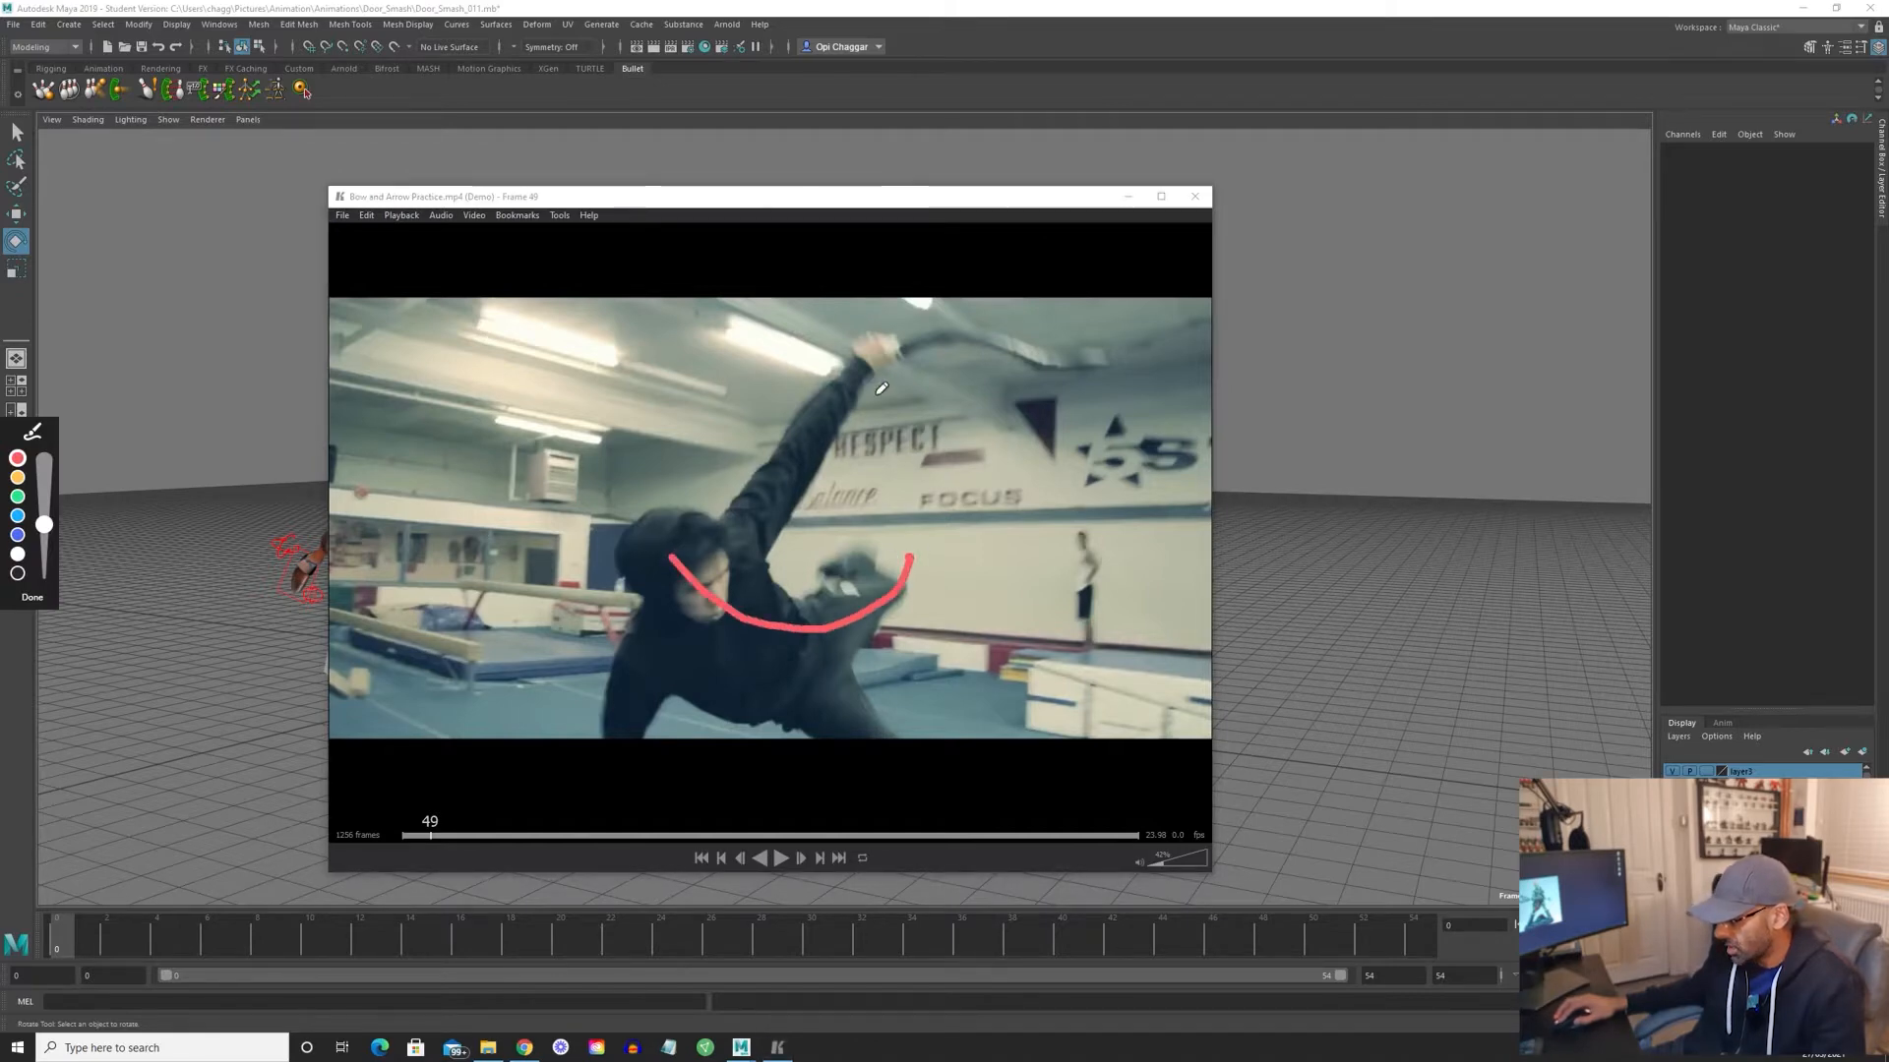
mouse_move(626, 754)
mouse_down()
mouse_move(709, 602)
mouse_move(851, 425)
mouse_move(952, 352)
mouse_up()
drag(882, 728, 950, 860)
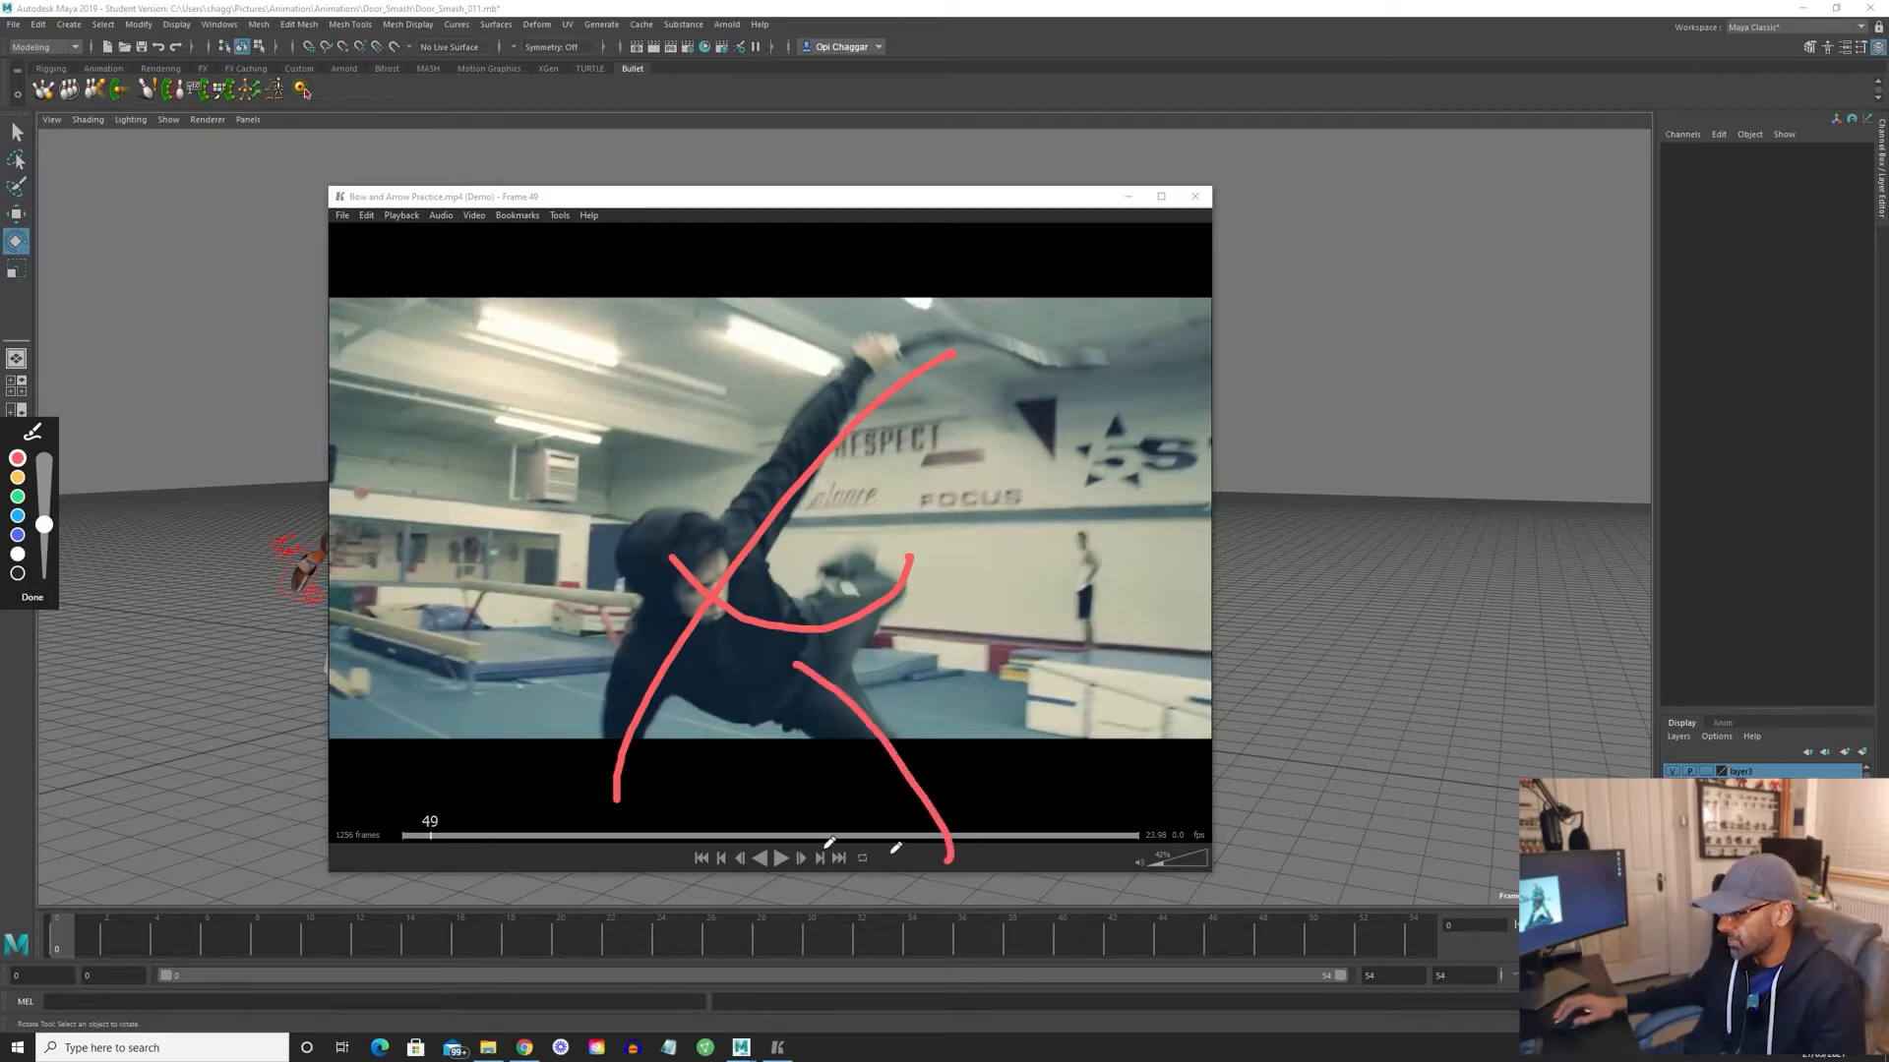
click(33, 597)
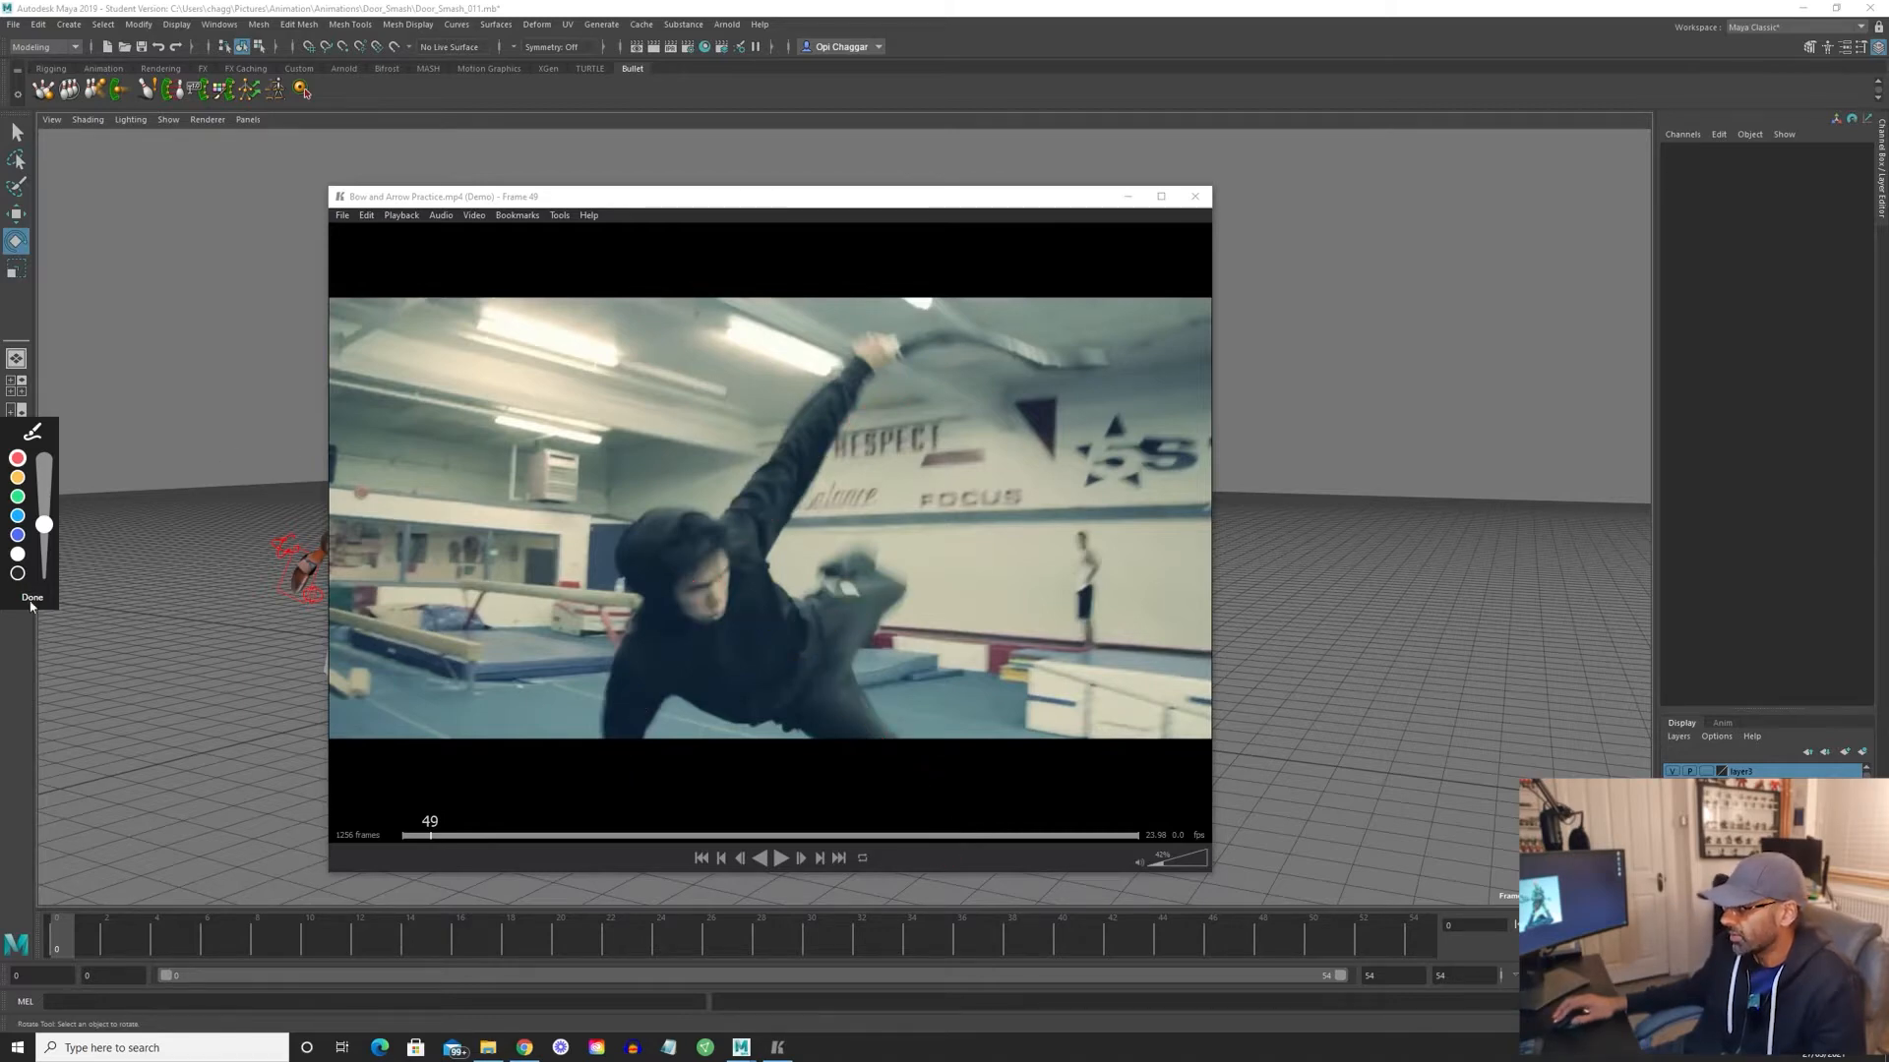
- Close the reference clip and play back the character's leap over the rock from different angles, returning to frame 0
drag(525, 642, 474, 645)
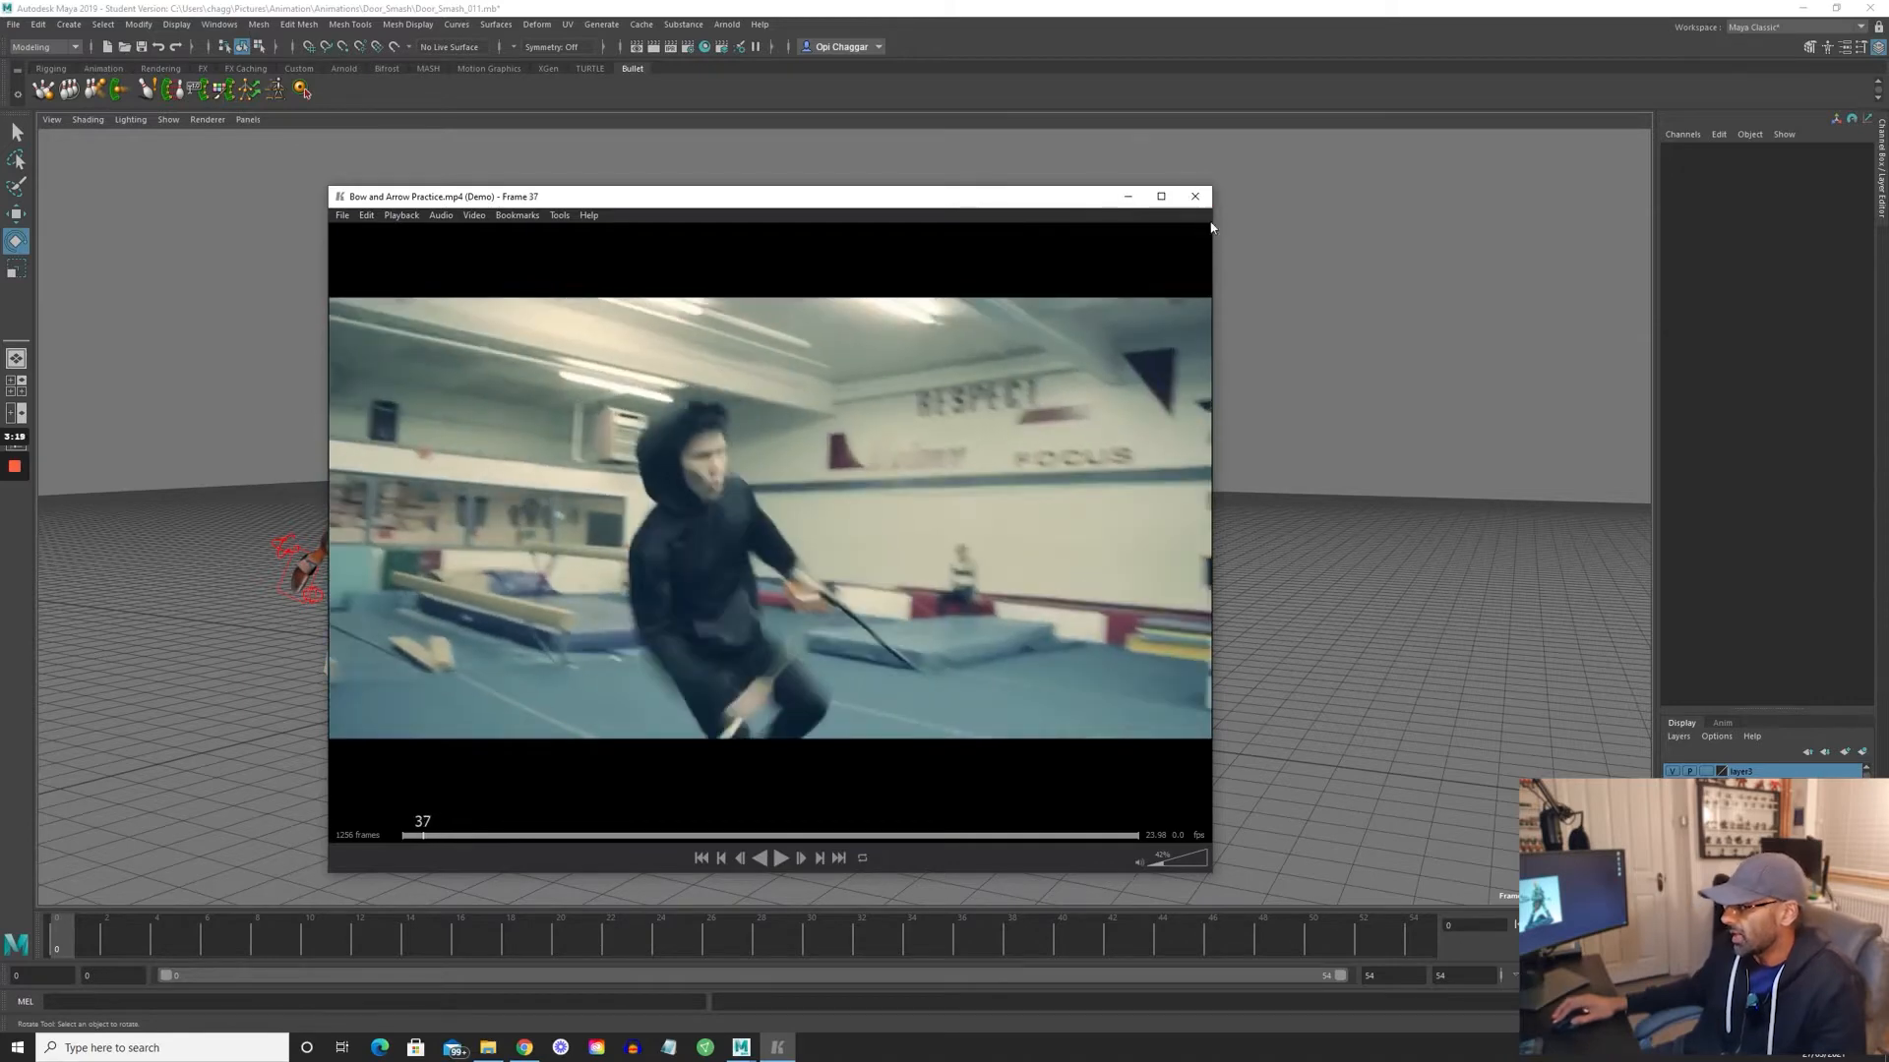
click(1195, 198)
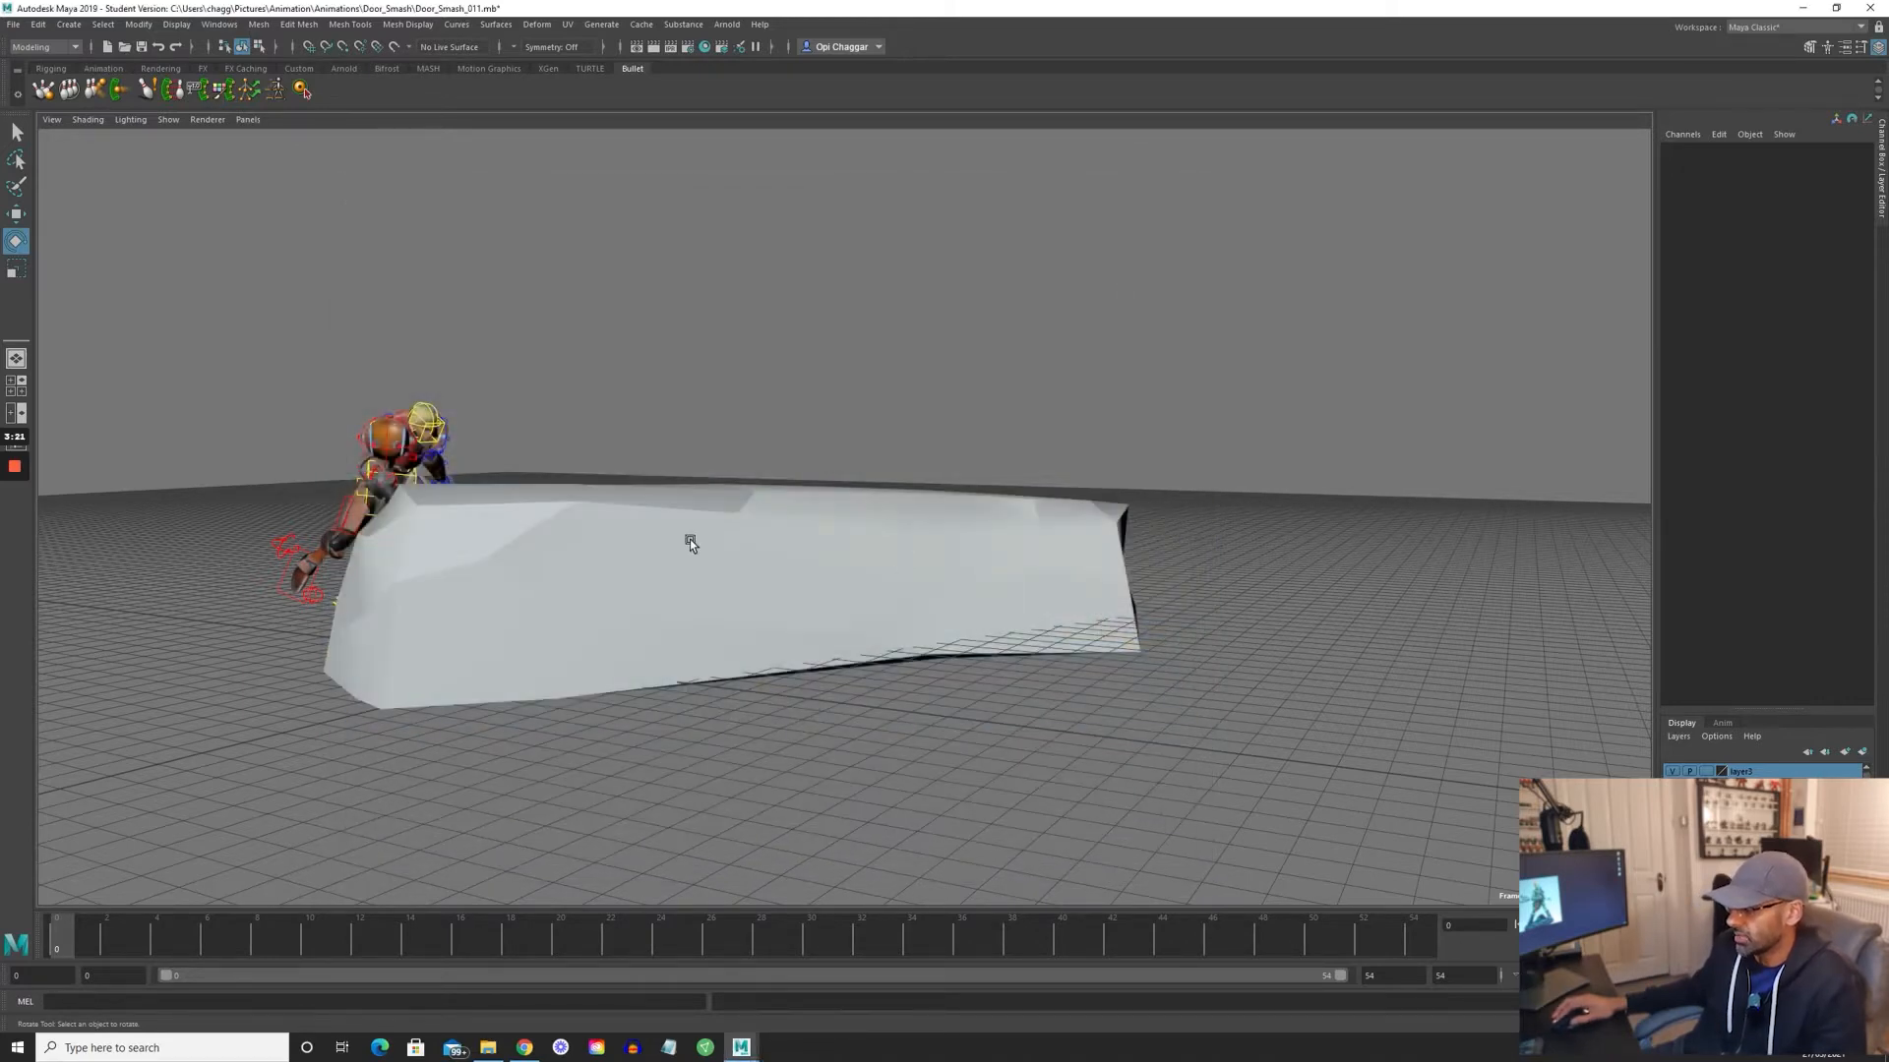
drag(137, 947, 91, 944)
mouse_move(405, 599)
alt+mouse_down()
mouse_move(515, 623)
mouse_move(429, 602)
alt+mouse_up()
key(alt+v)
alt+drag(767, 641, 960, 606)
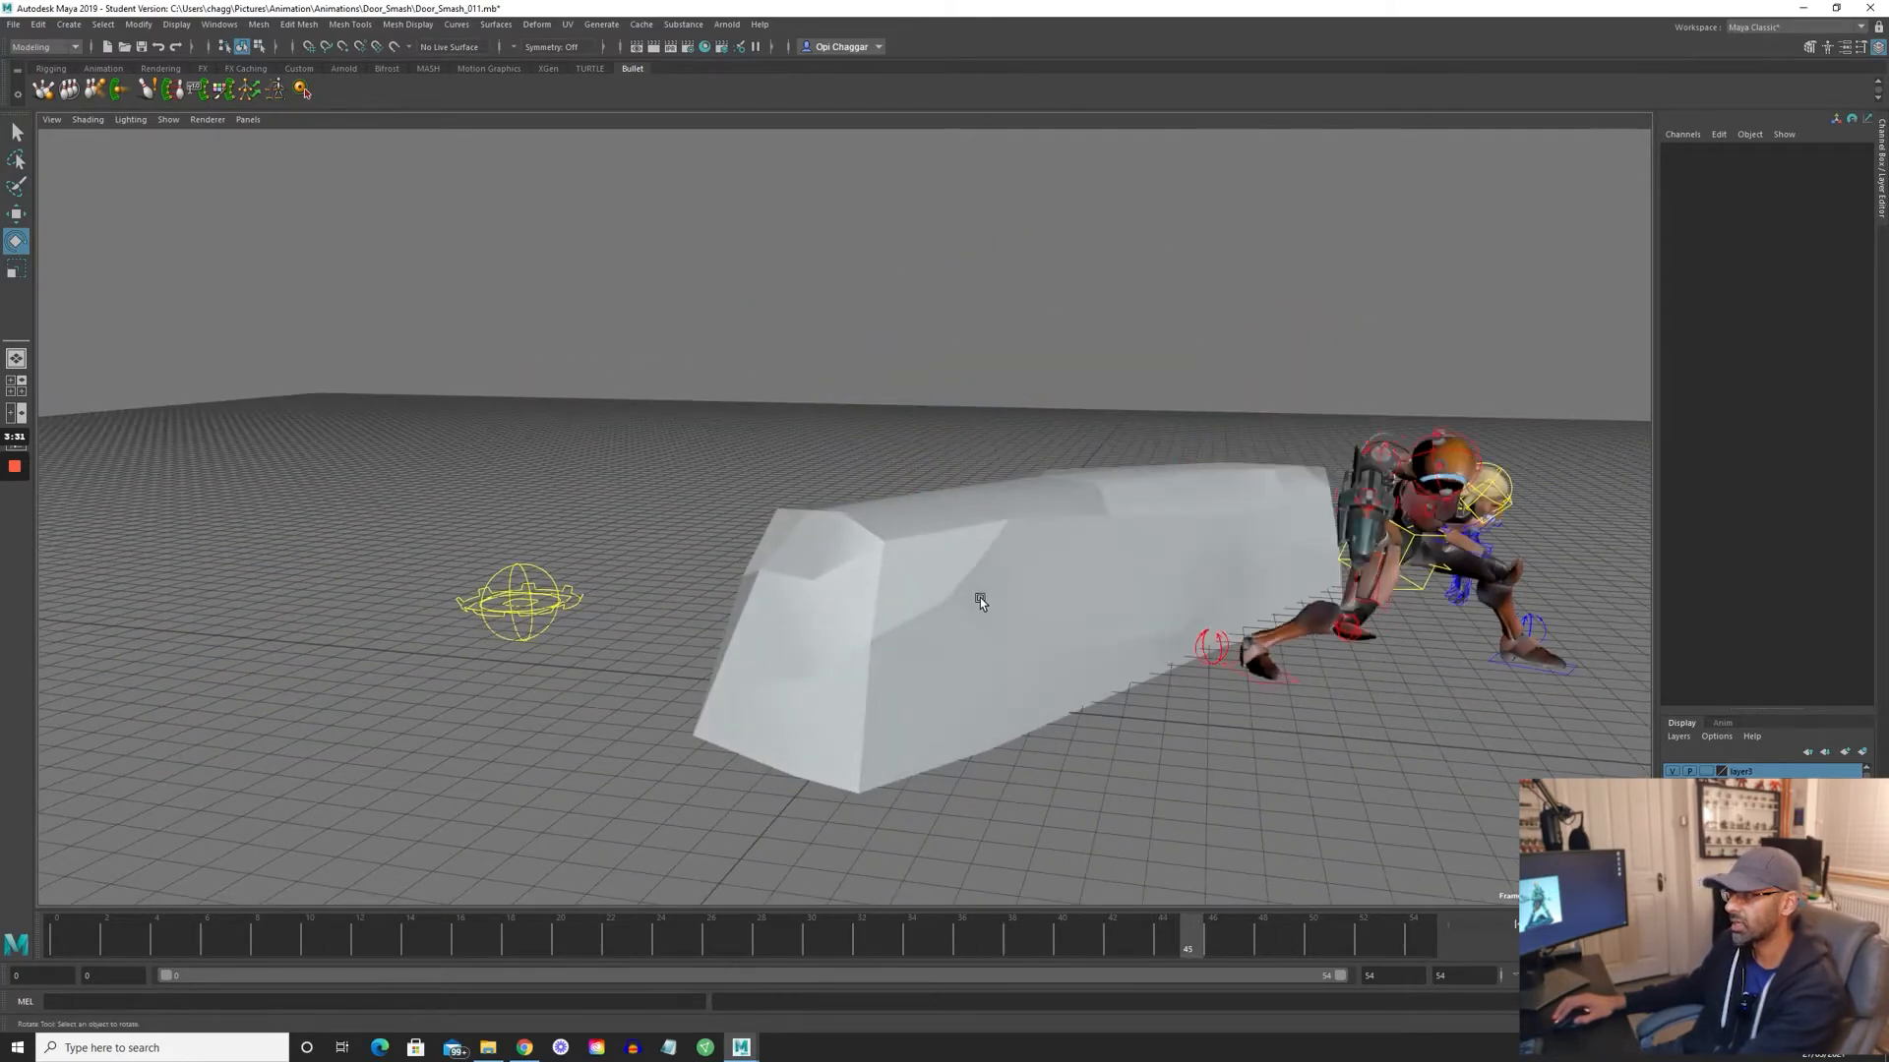
key(alt+v)
drag(191, 938, 56, 929)
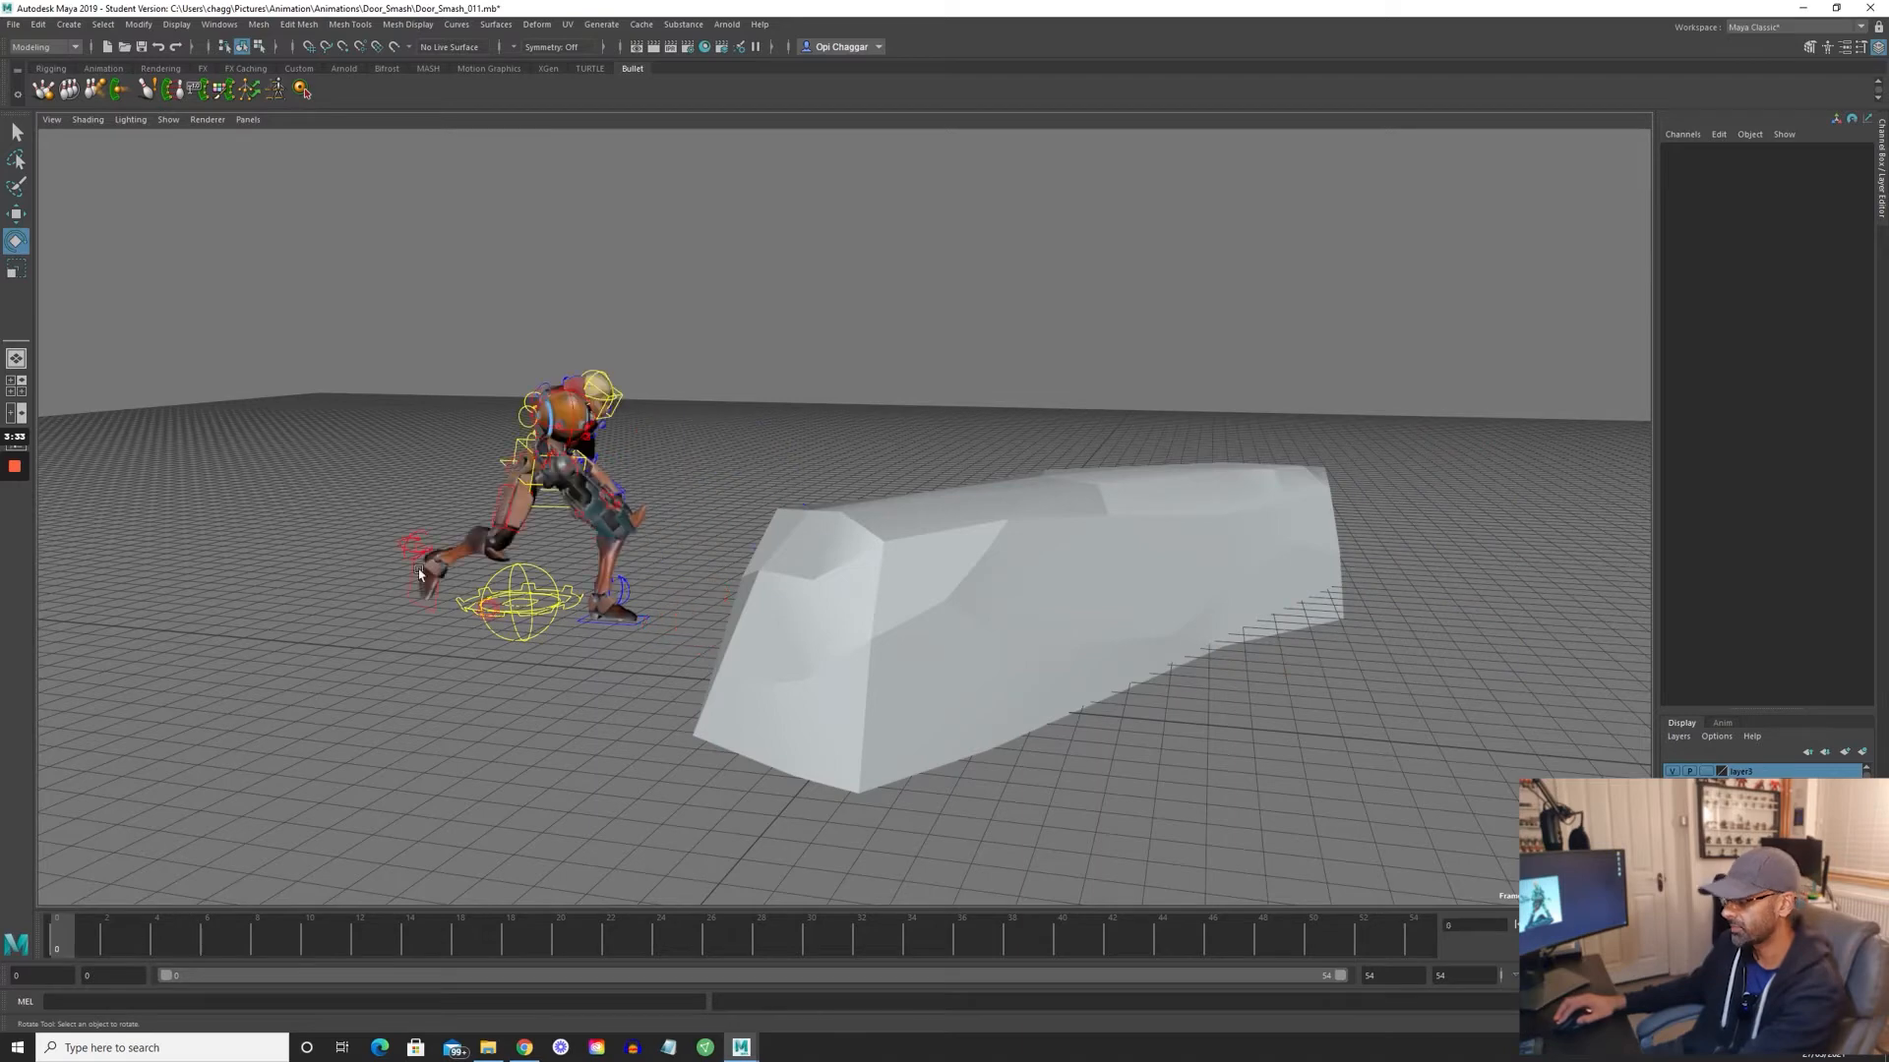
- Select the character's FK spine control and step through its early keyframes up to frame 10 to compare the poses
click(549, 512)
alt+drag(549, 512, 487, 582)
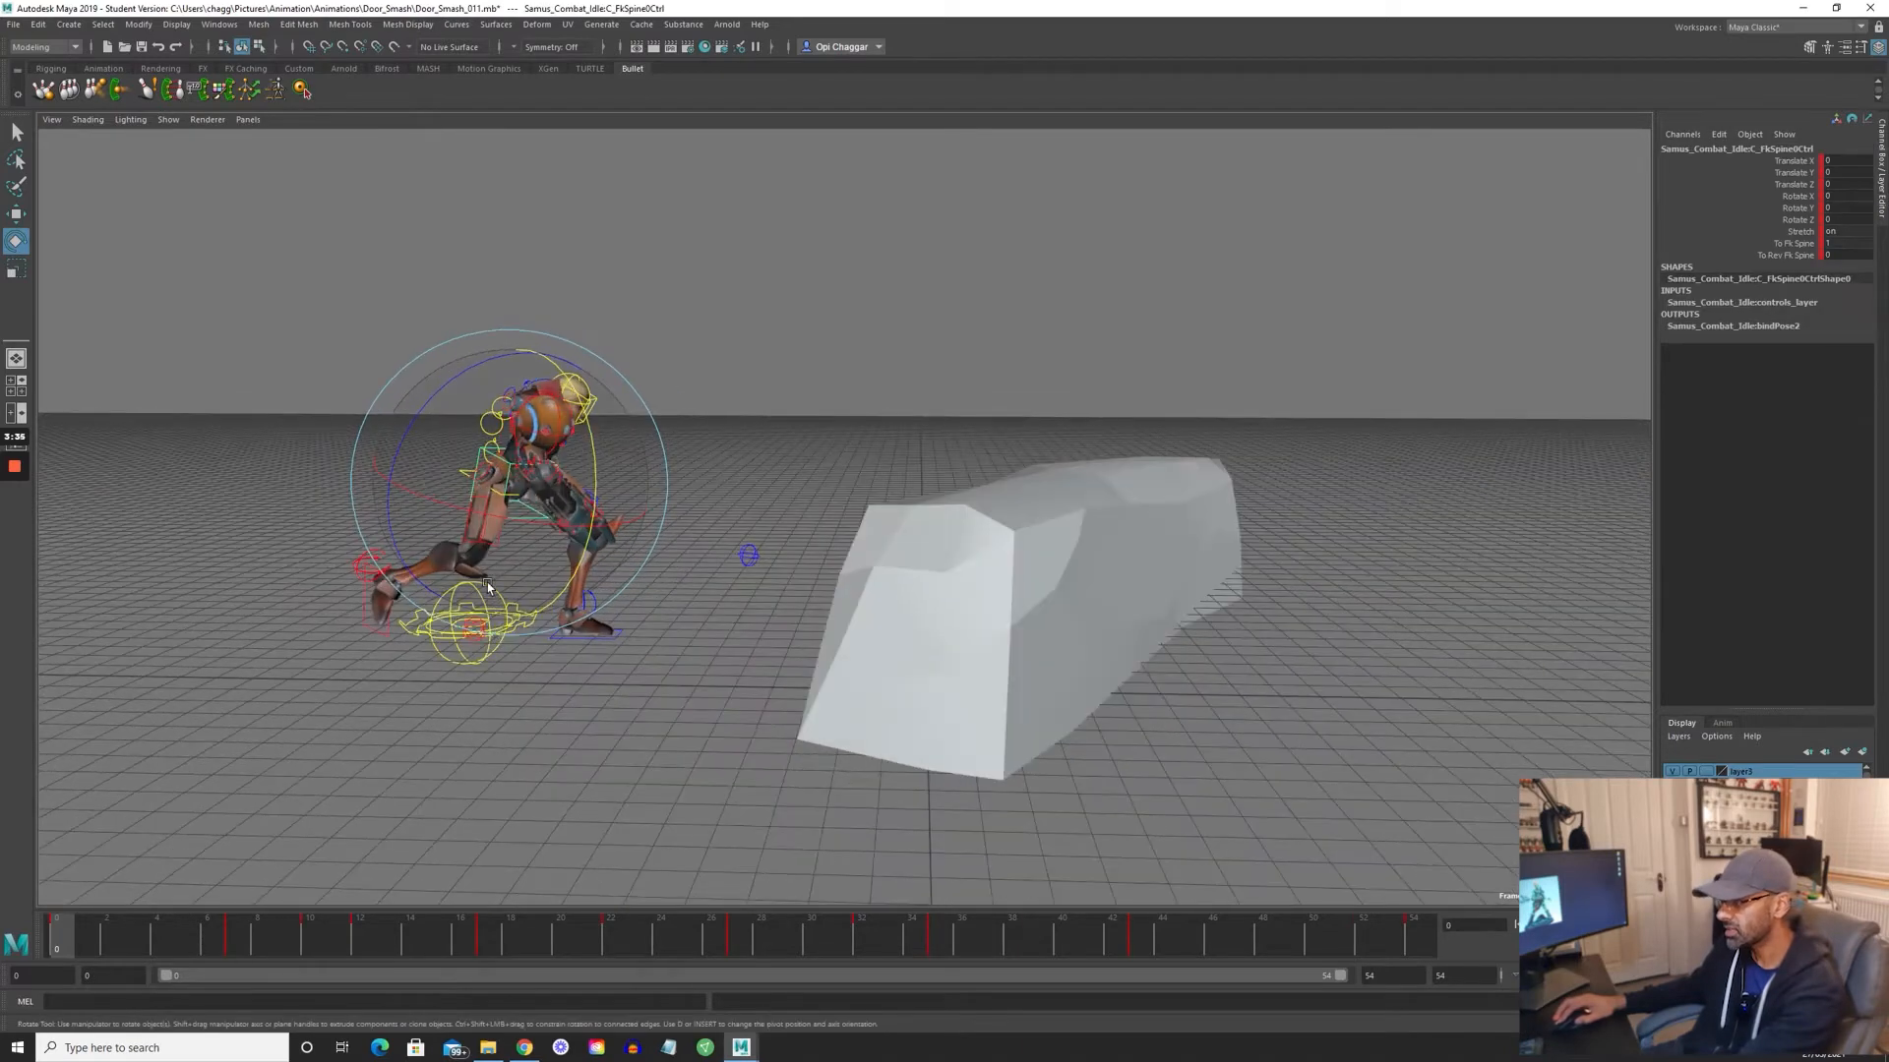
key(.)
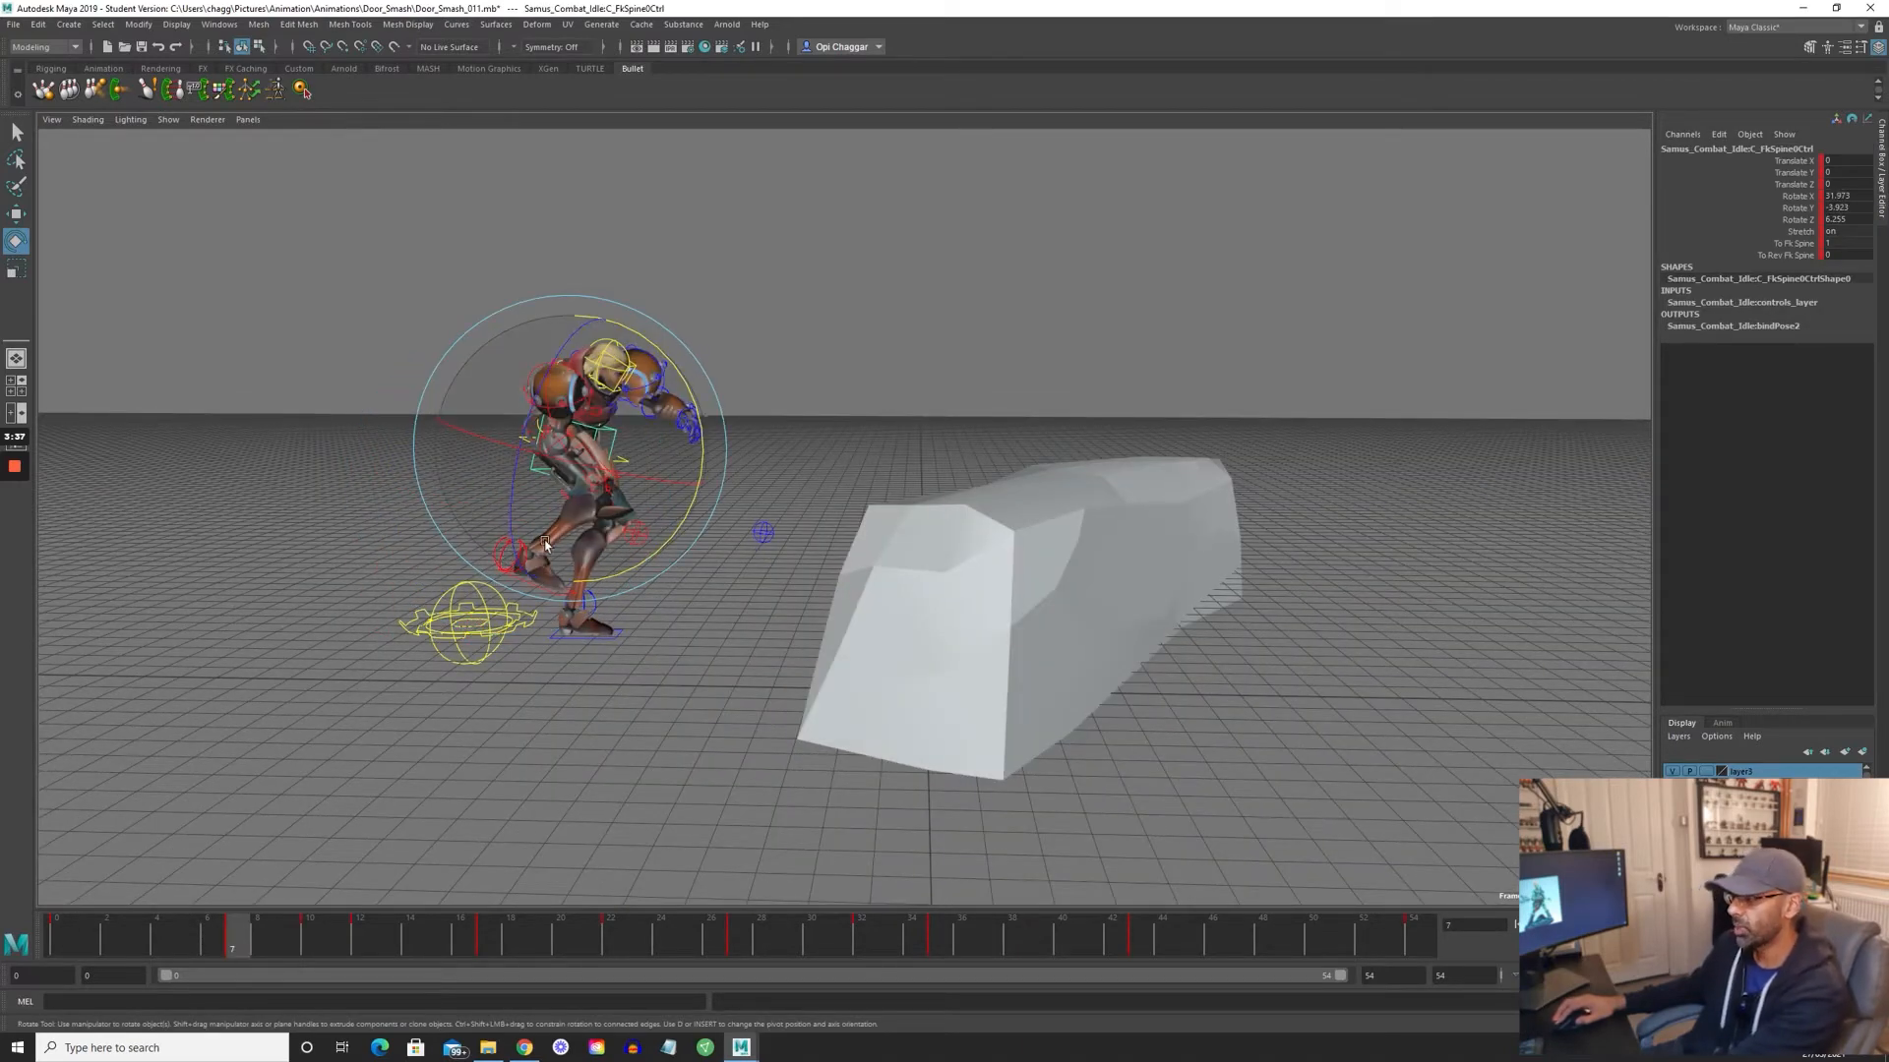
key(period)
key(period)
key(comma)
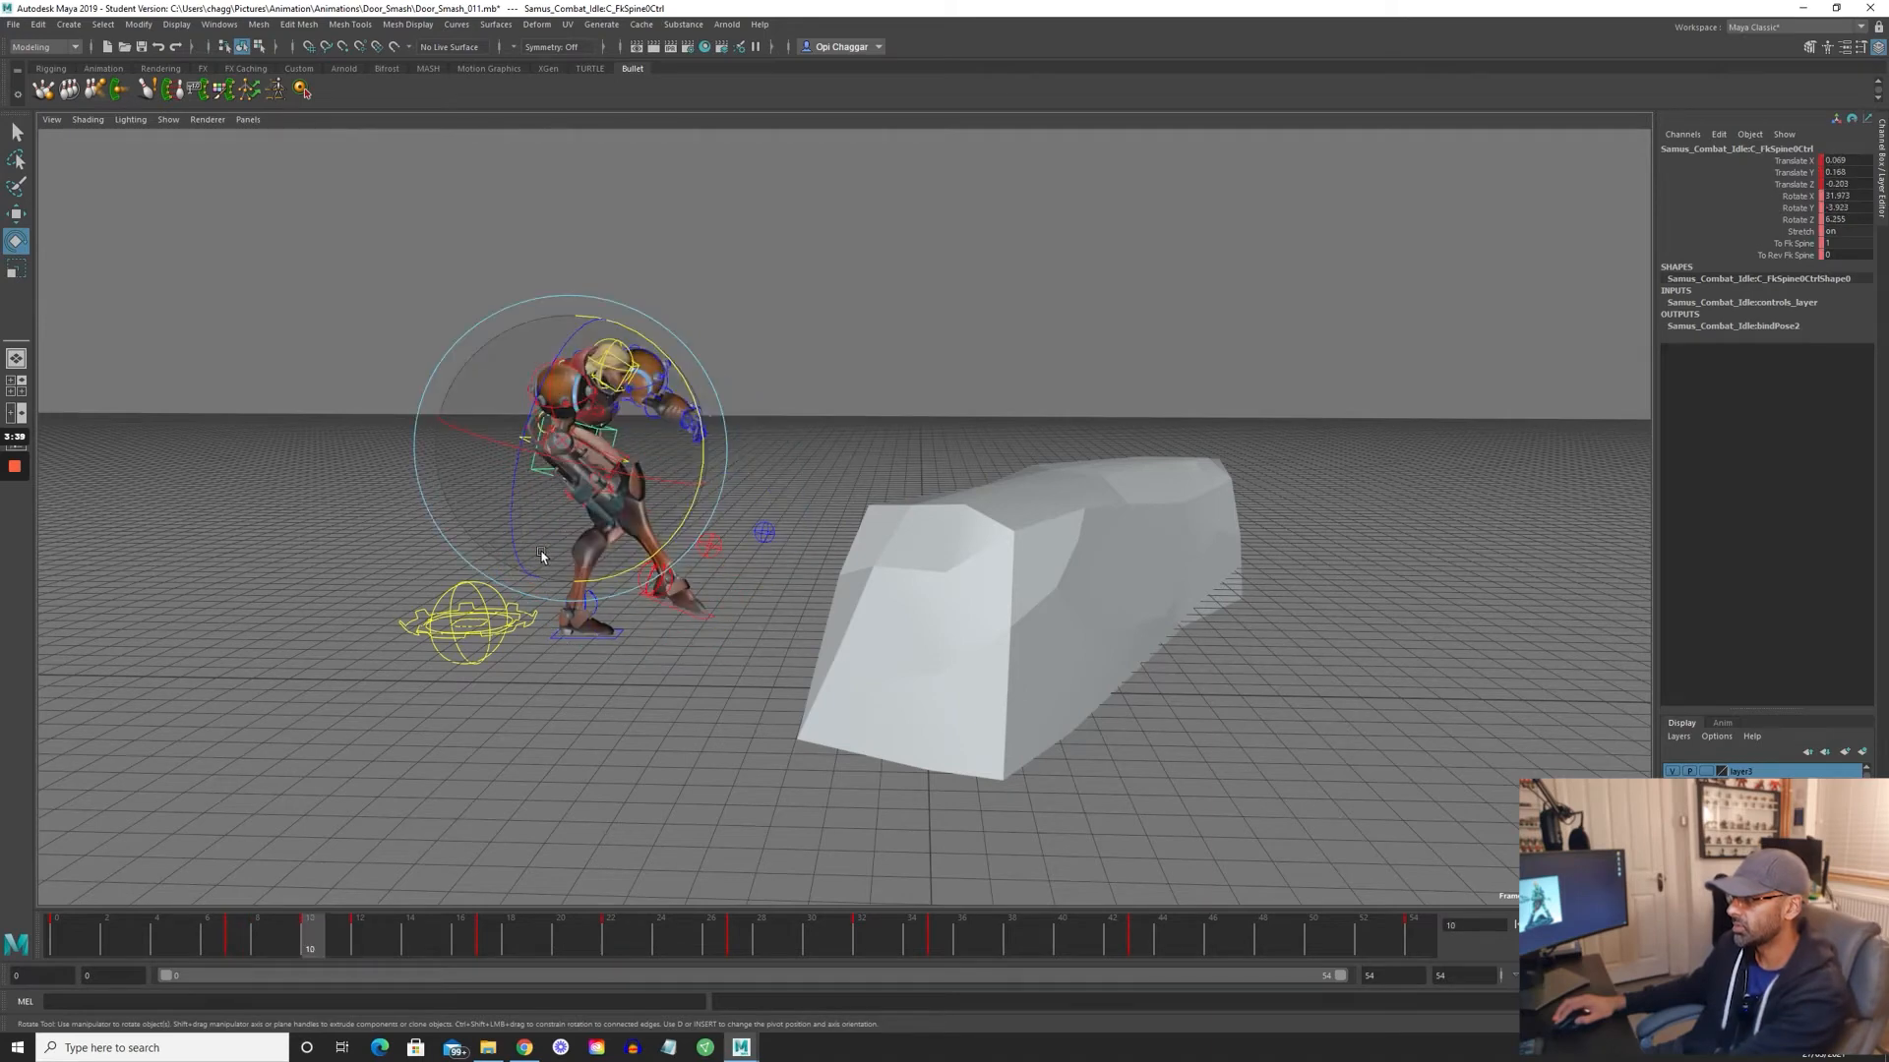
key(comma)
key(period)
- Delete the right foot IK control's key at frame 10 and check the neighbouring key poses through frame 12
click(708, 619)
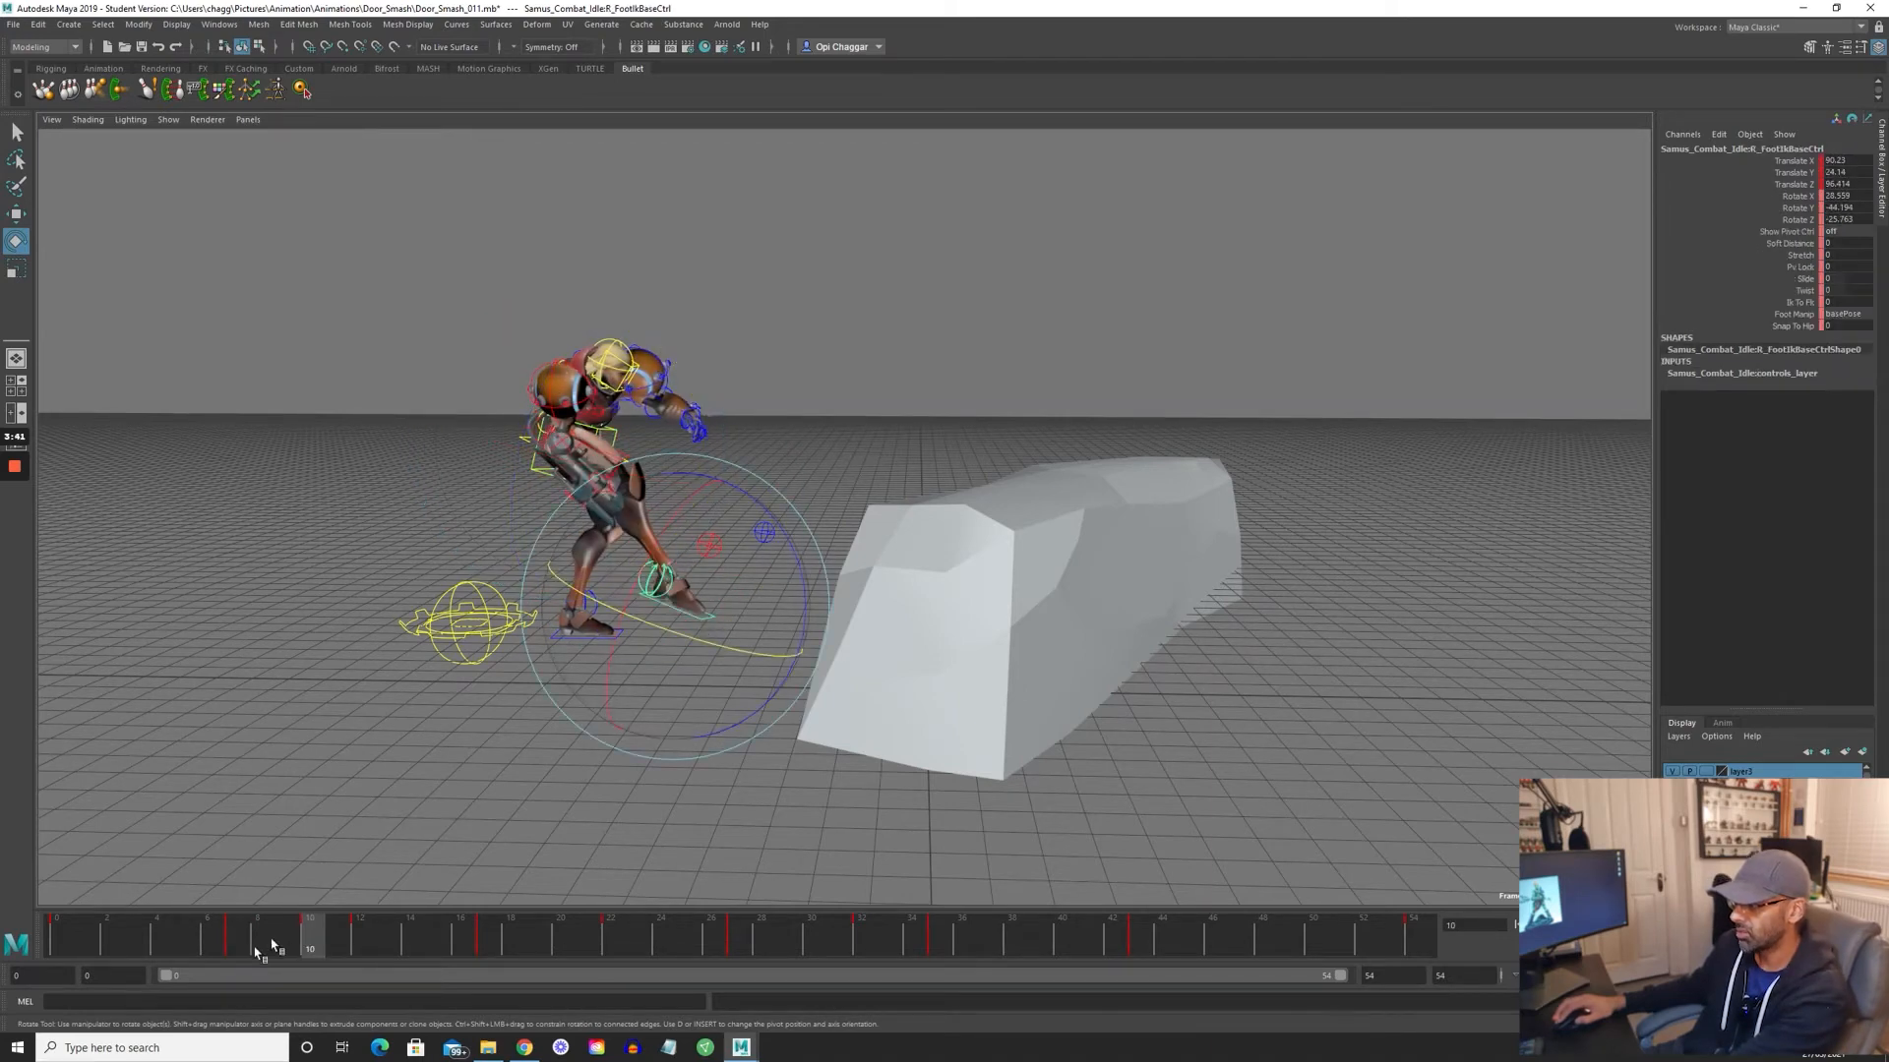
right_click(330, 962)
click(364, 740)
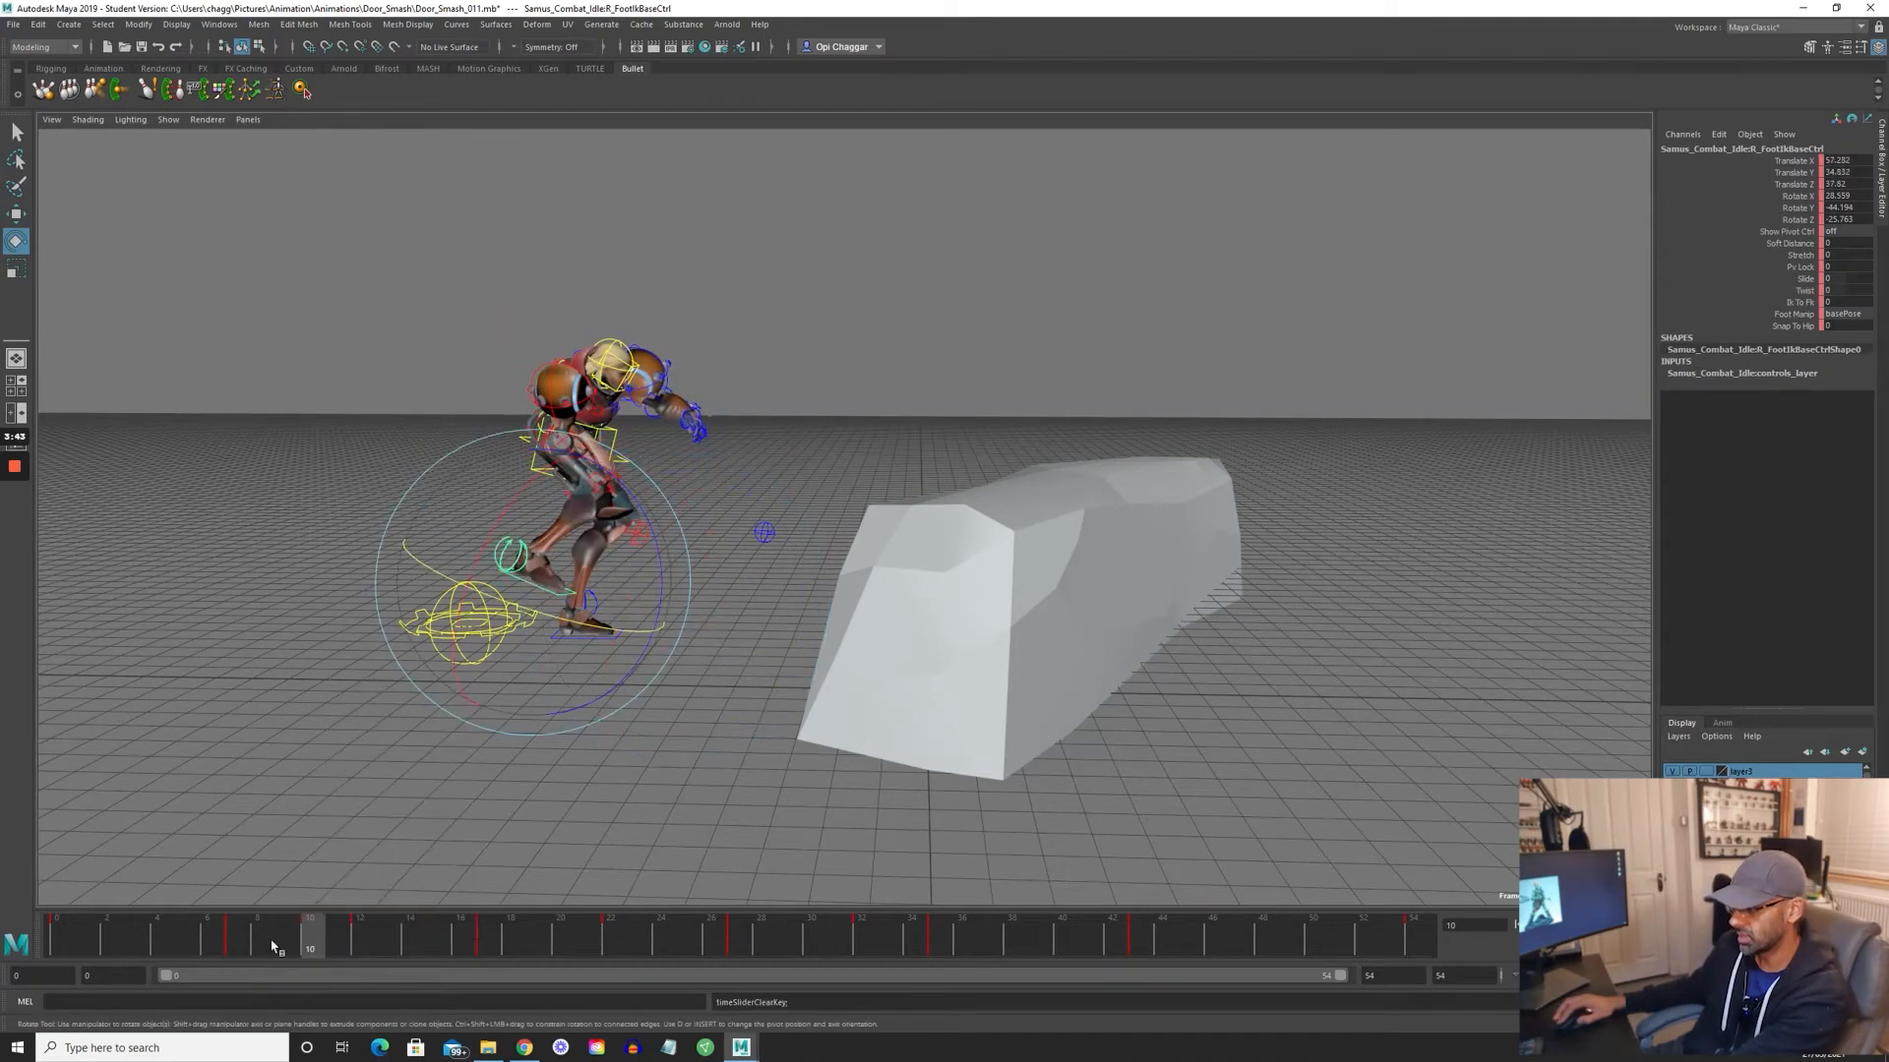
key(comma)
key(period)
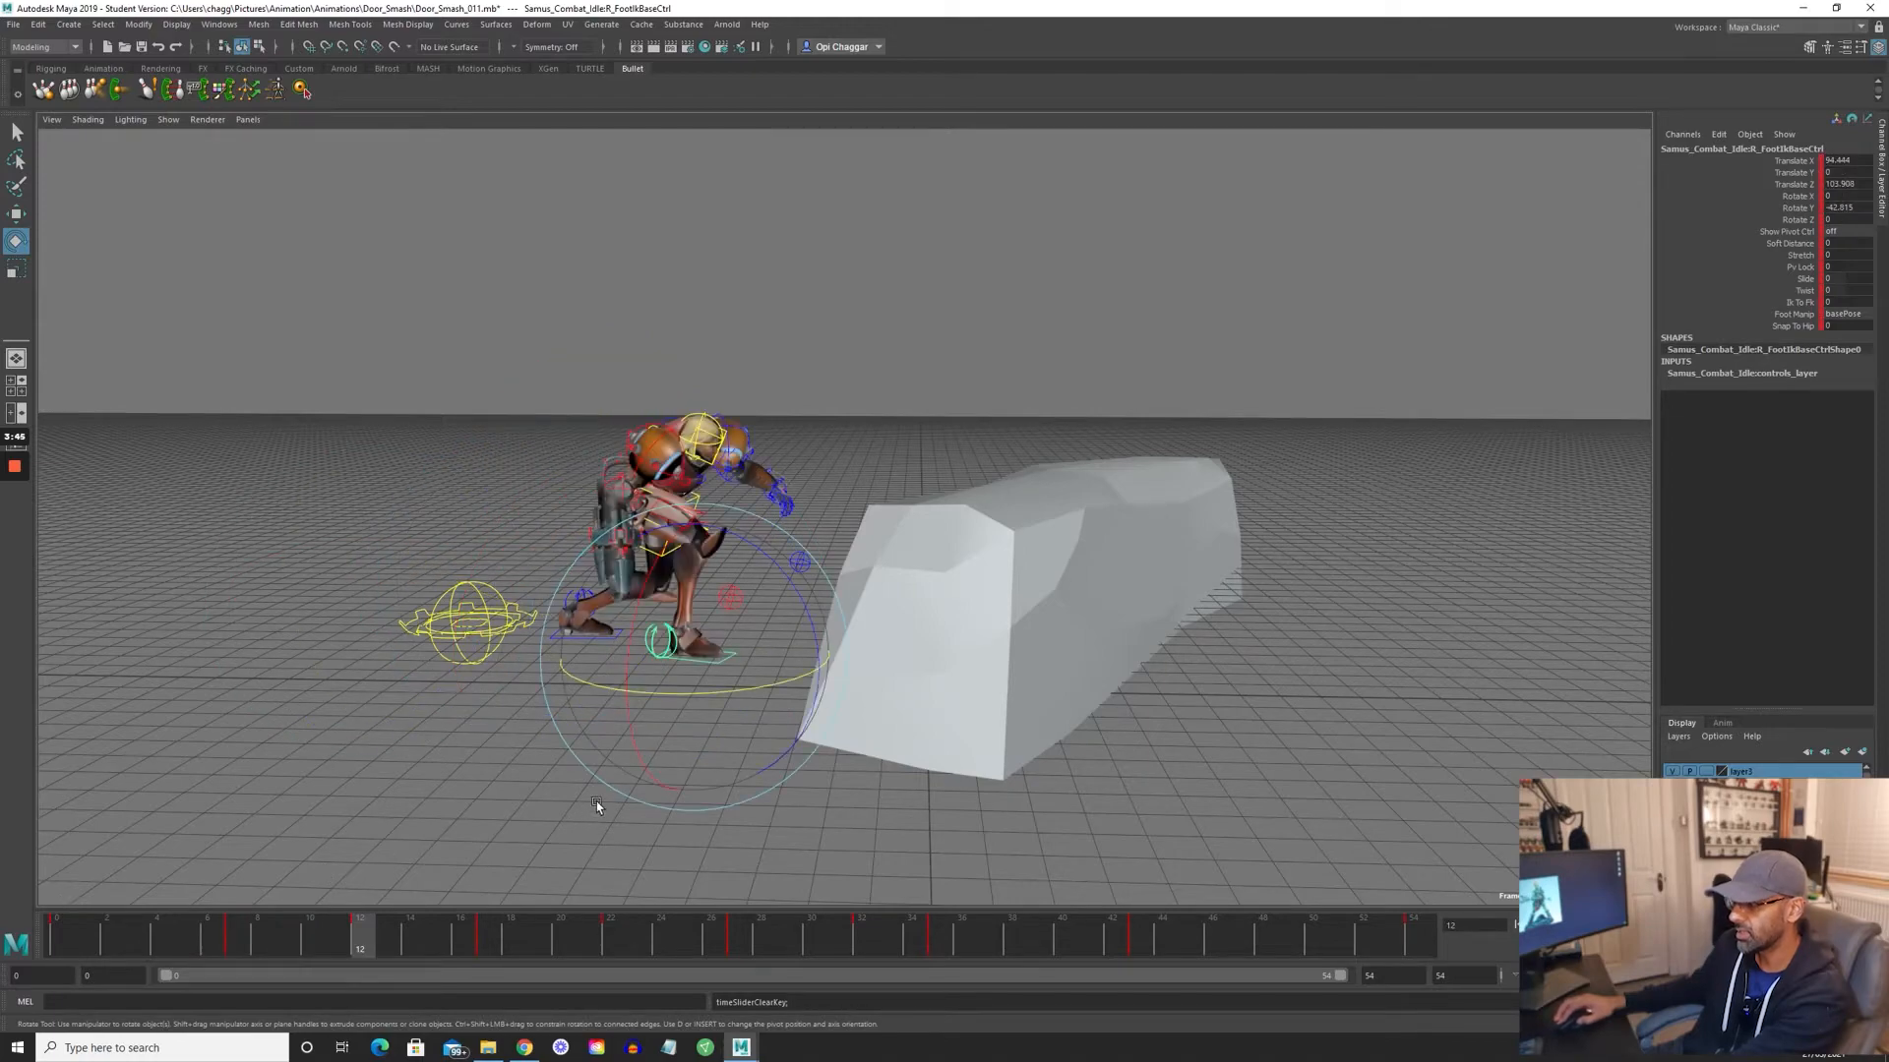
- Step to the key poses at frames 17 and 22, inspect them from the front of the rock, and clear the selection
key(period)
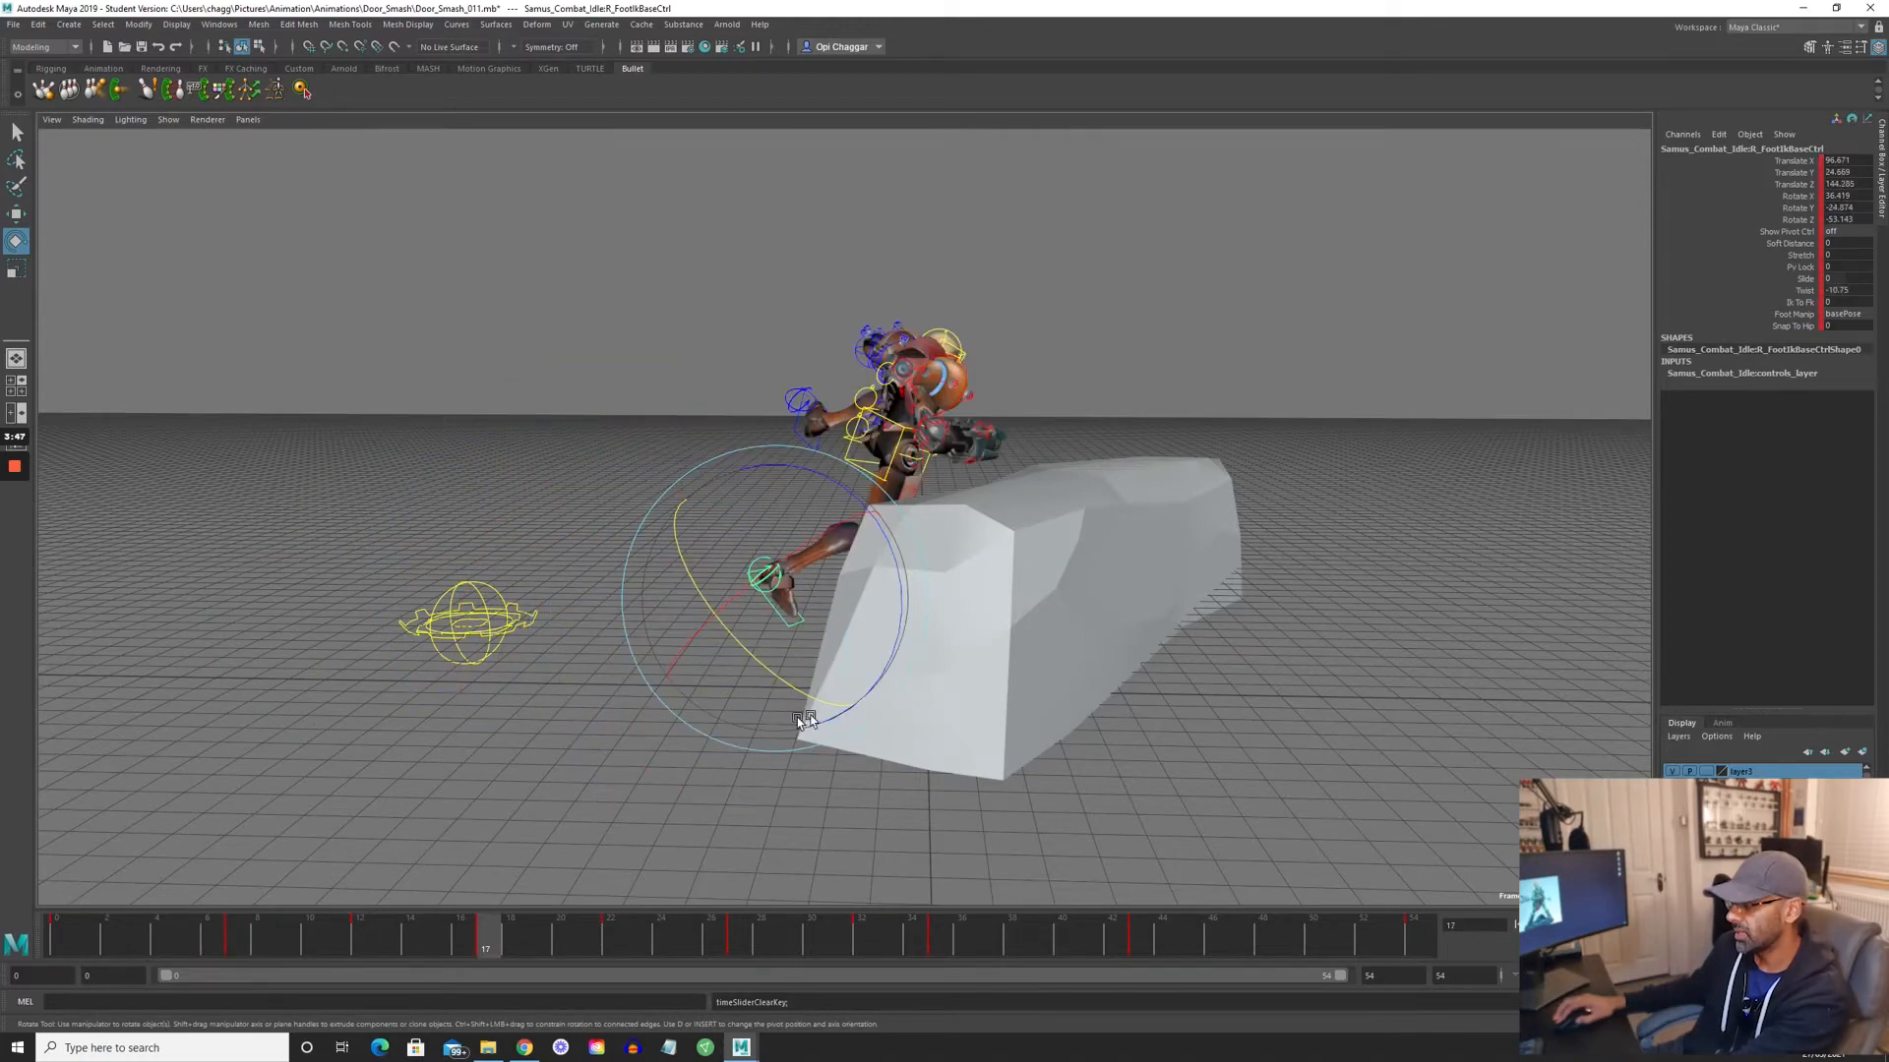
alt+drag(797, 717, 1125, 594)
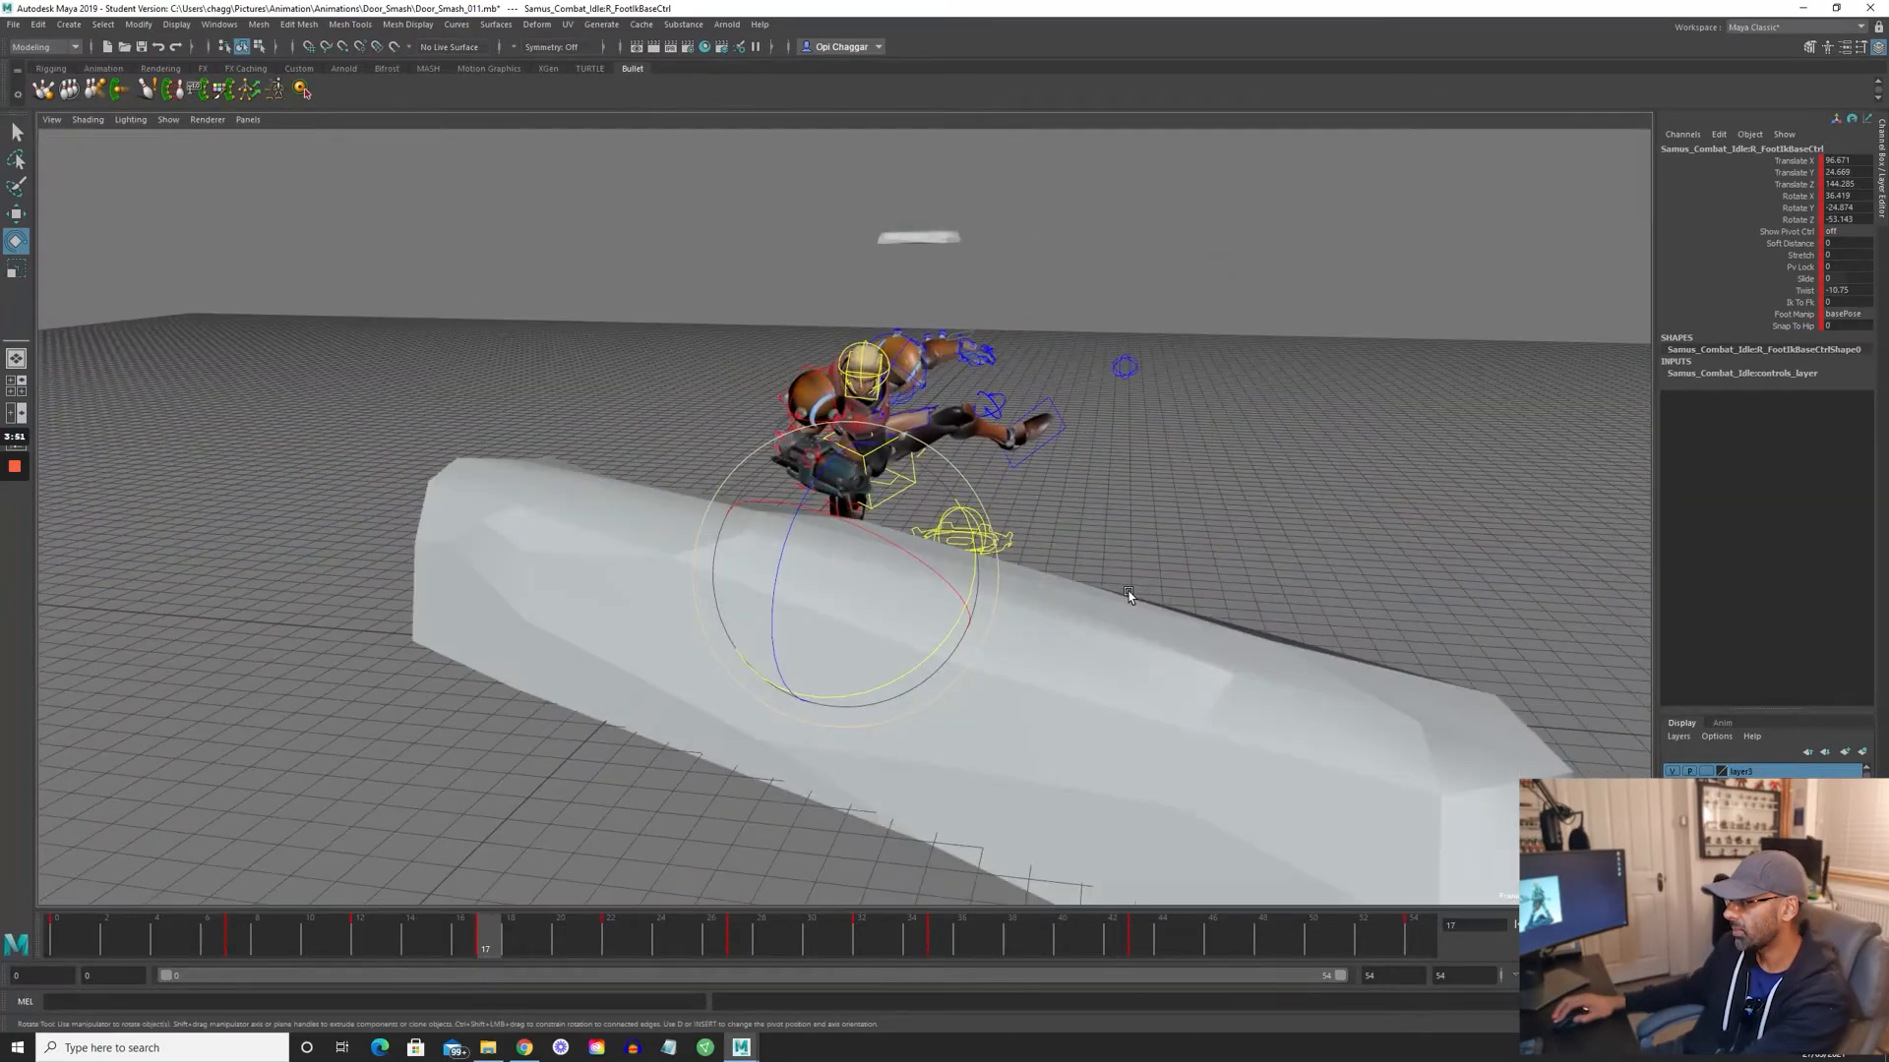
key(period)
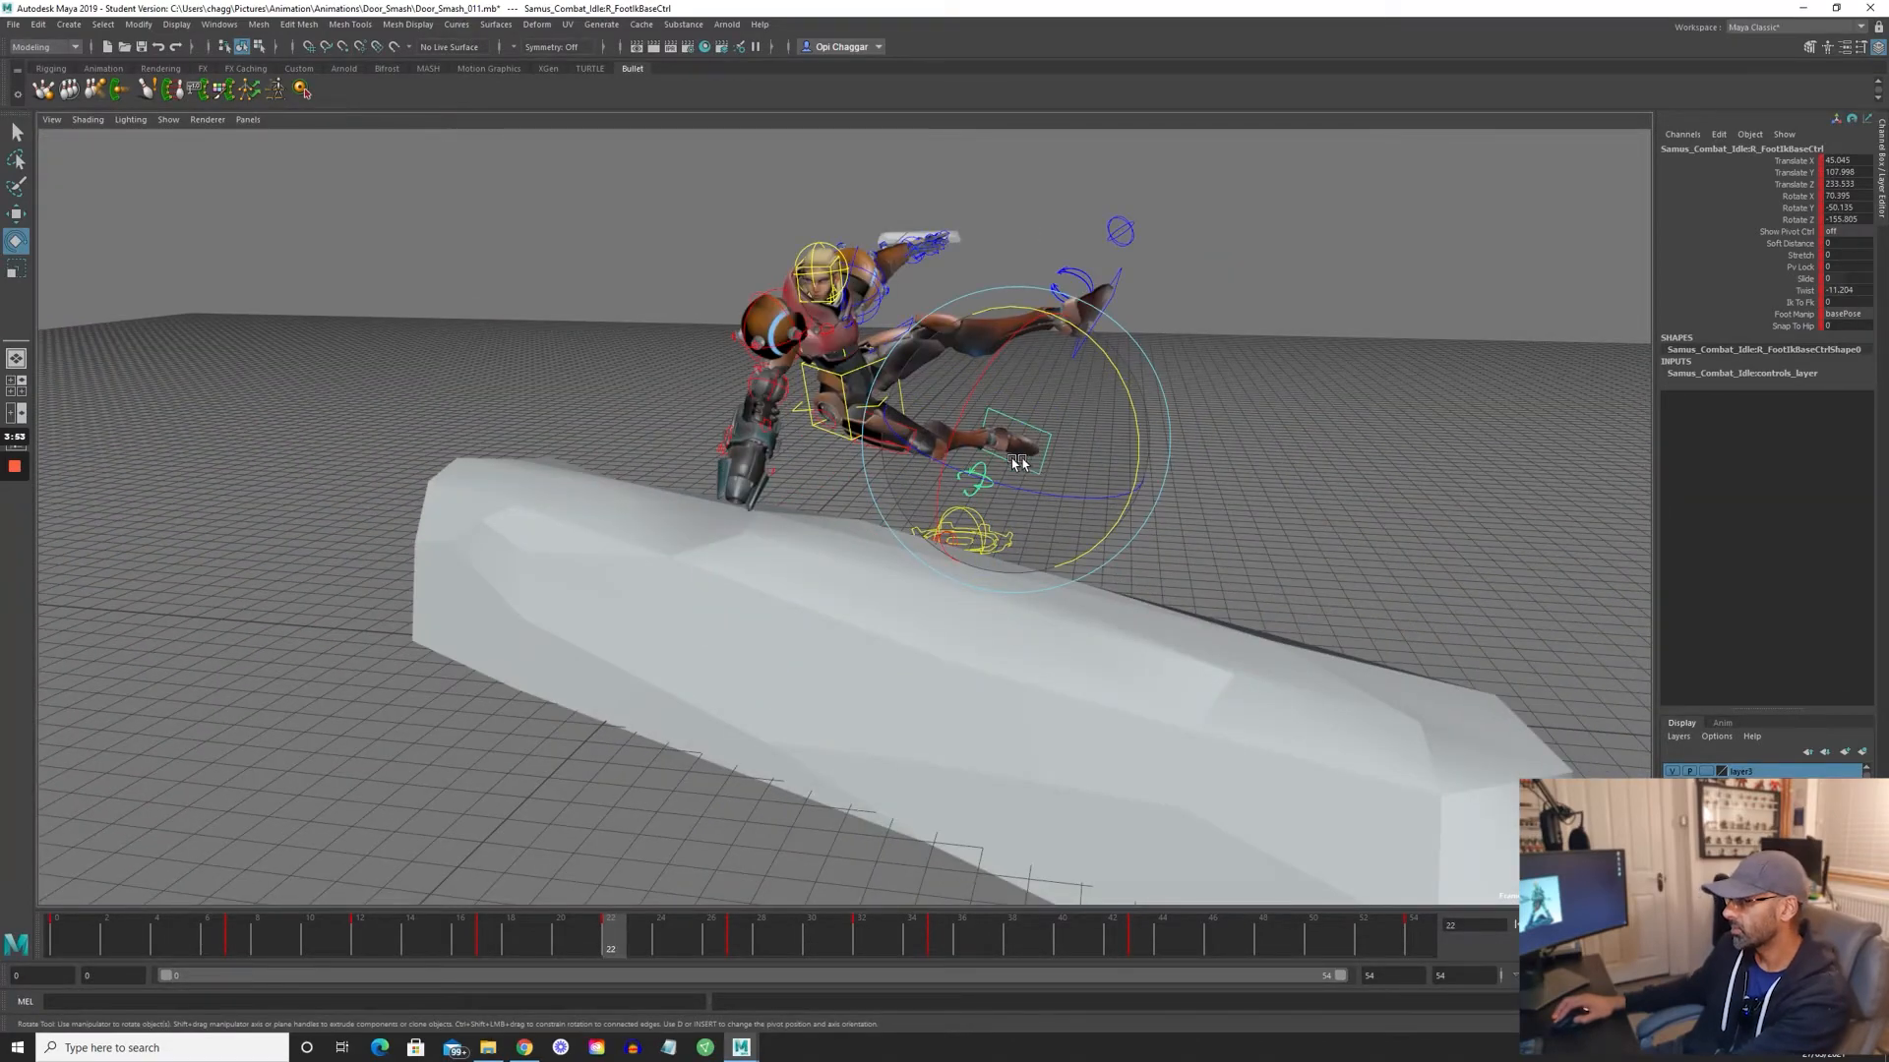
alt+drag(1011, 459, 1040, 449)
alt+drag(1177, 348, 1167, 345)
click(1167, 345)
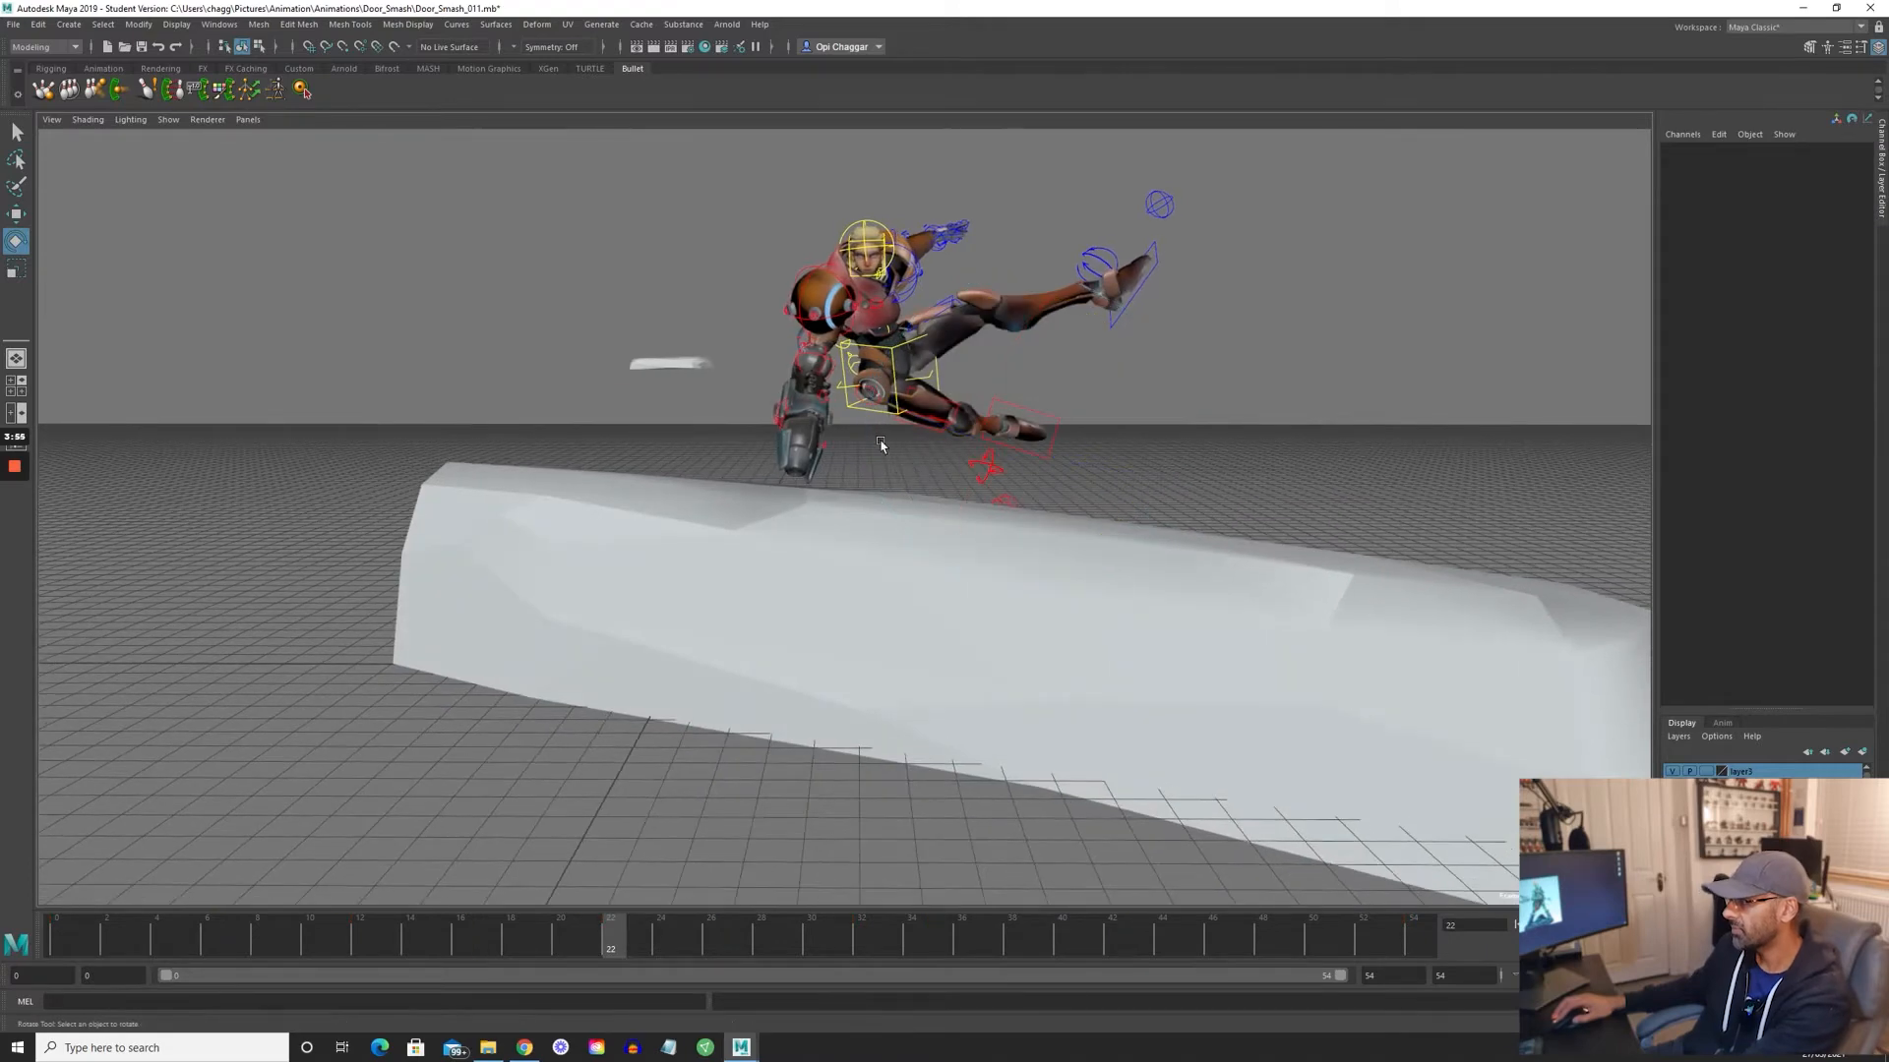
- Rotate the character's FK Spine2 control at frame 22 to adjust the torso bend in the vault pose
click(853, 389)
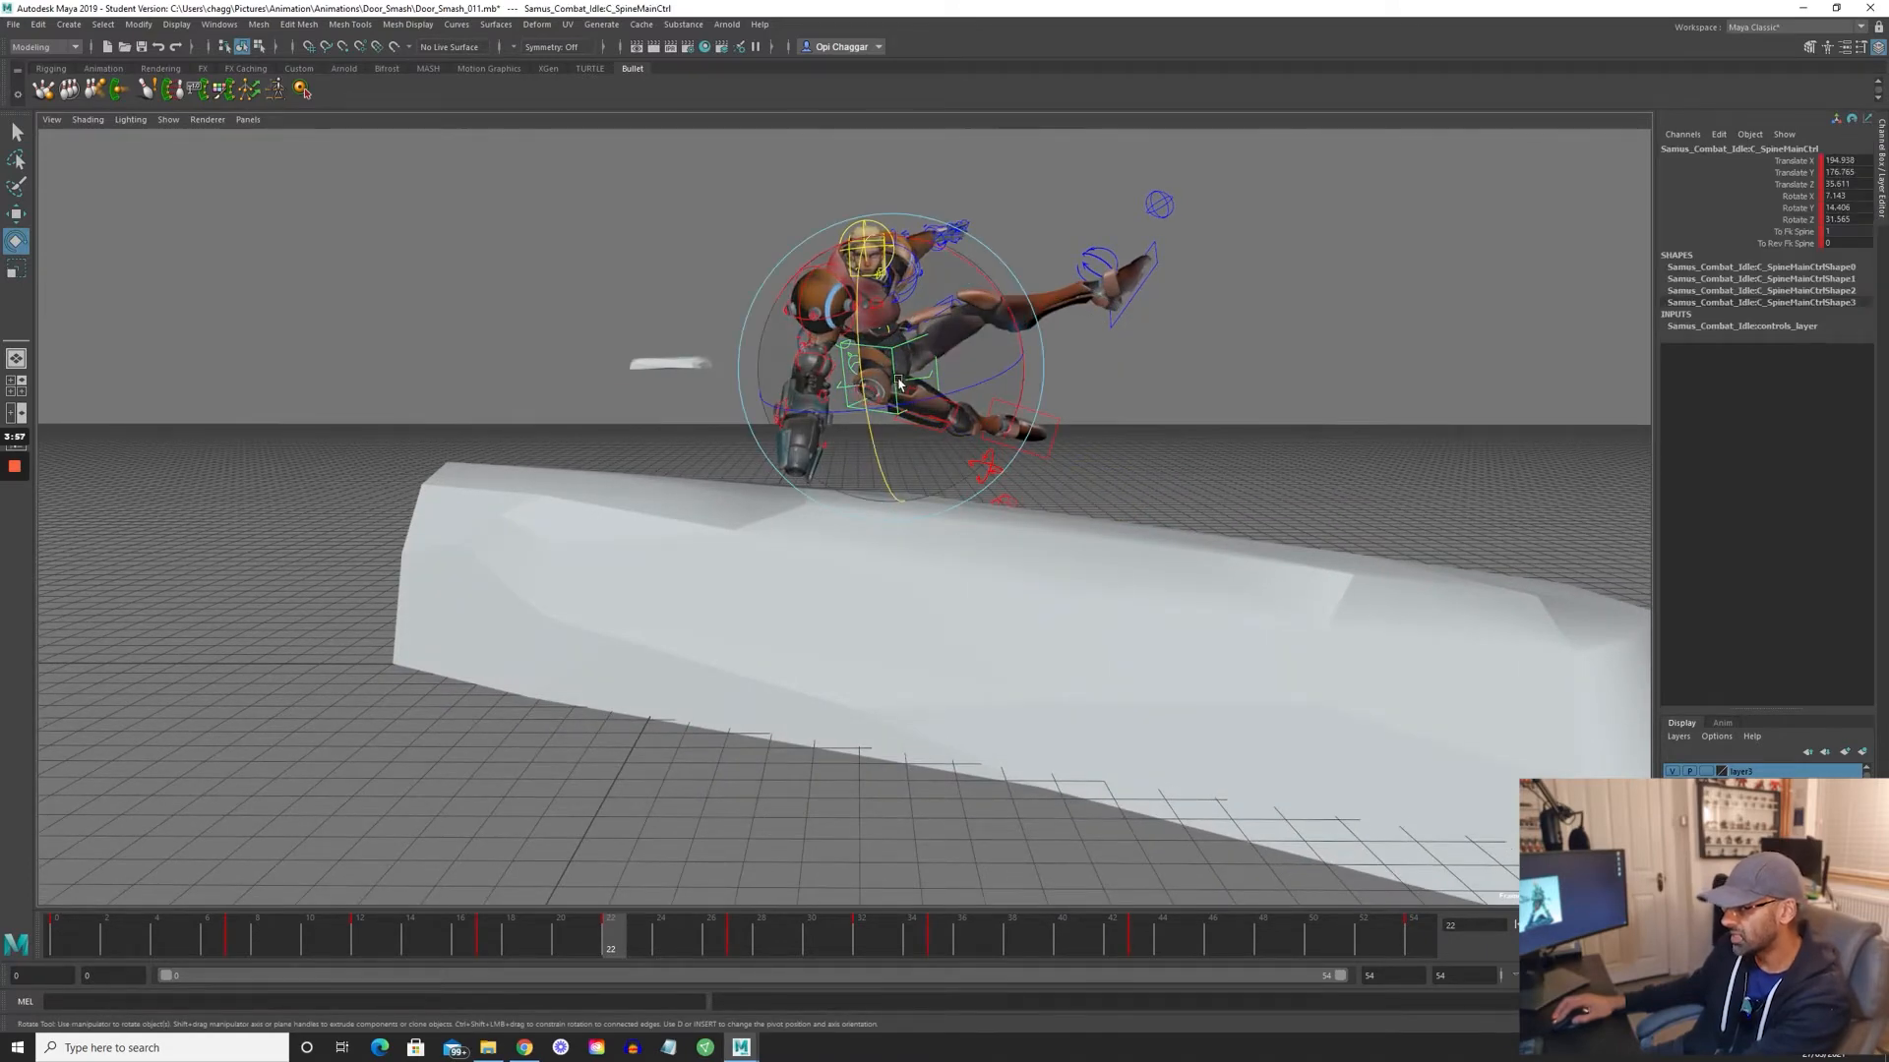
drag(958, 368, 1249, 374)
alt+middle_drag(854, 502, 823, 629)
alt+right_drag(822, 630, 993, 630)
drag(759, 433, 736, 403)
click(837, 379)
click(826, 374)
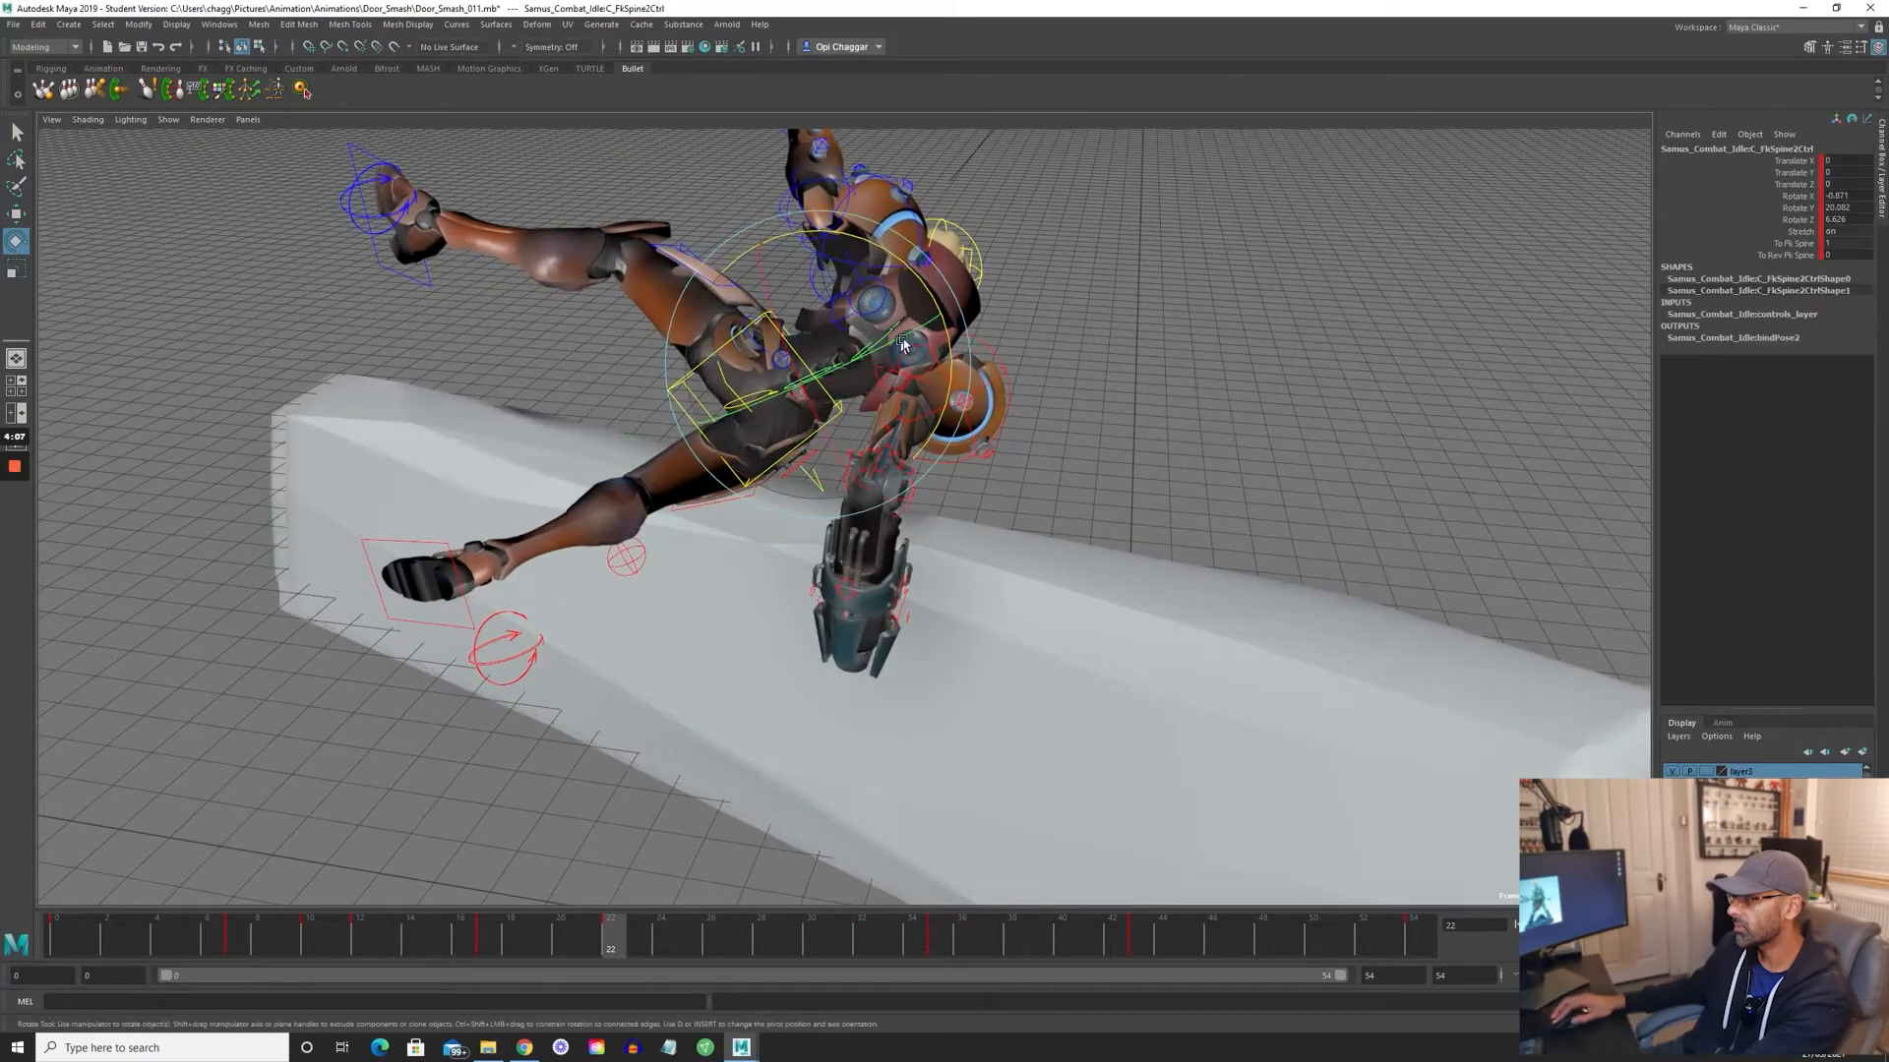
drag(930, 309, 910, 283)
- Rotate the FK Spine3 control at frame 22 to adjust the upper-torso bend, and view the pose from the front
click(864, 351)
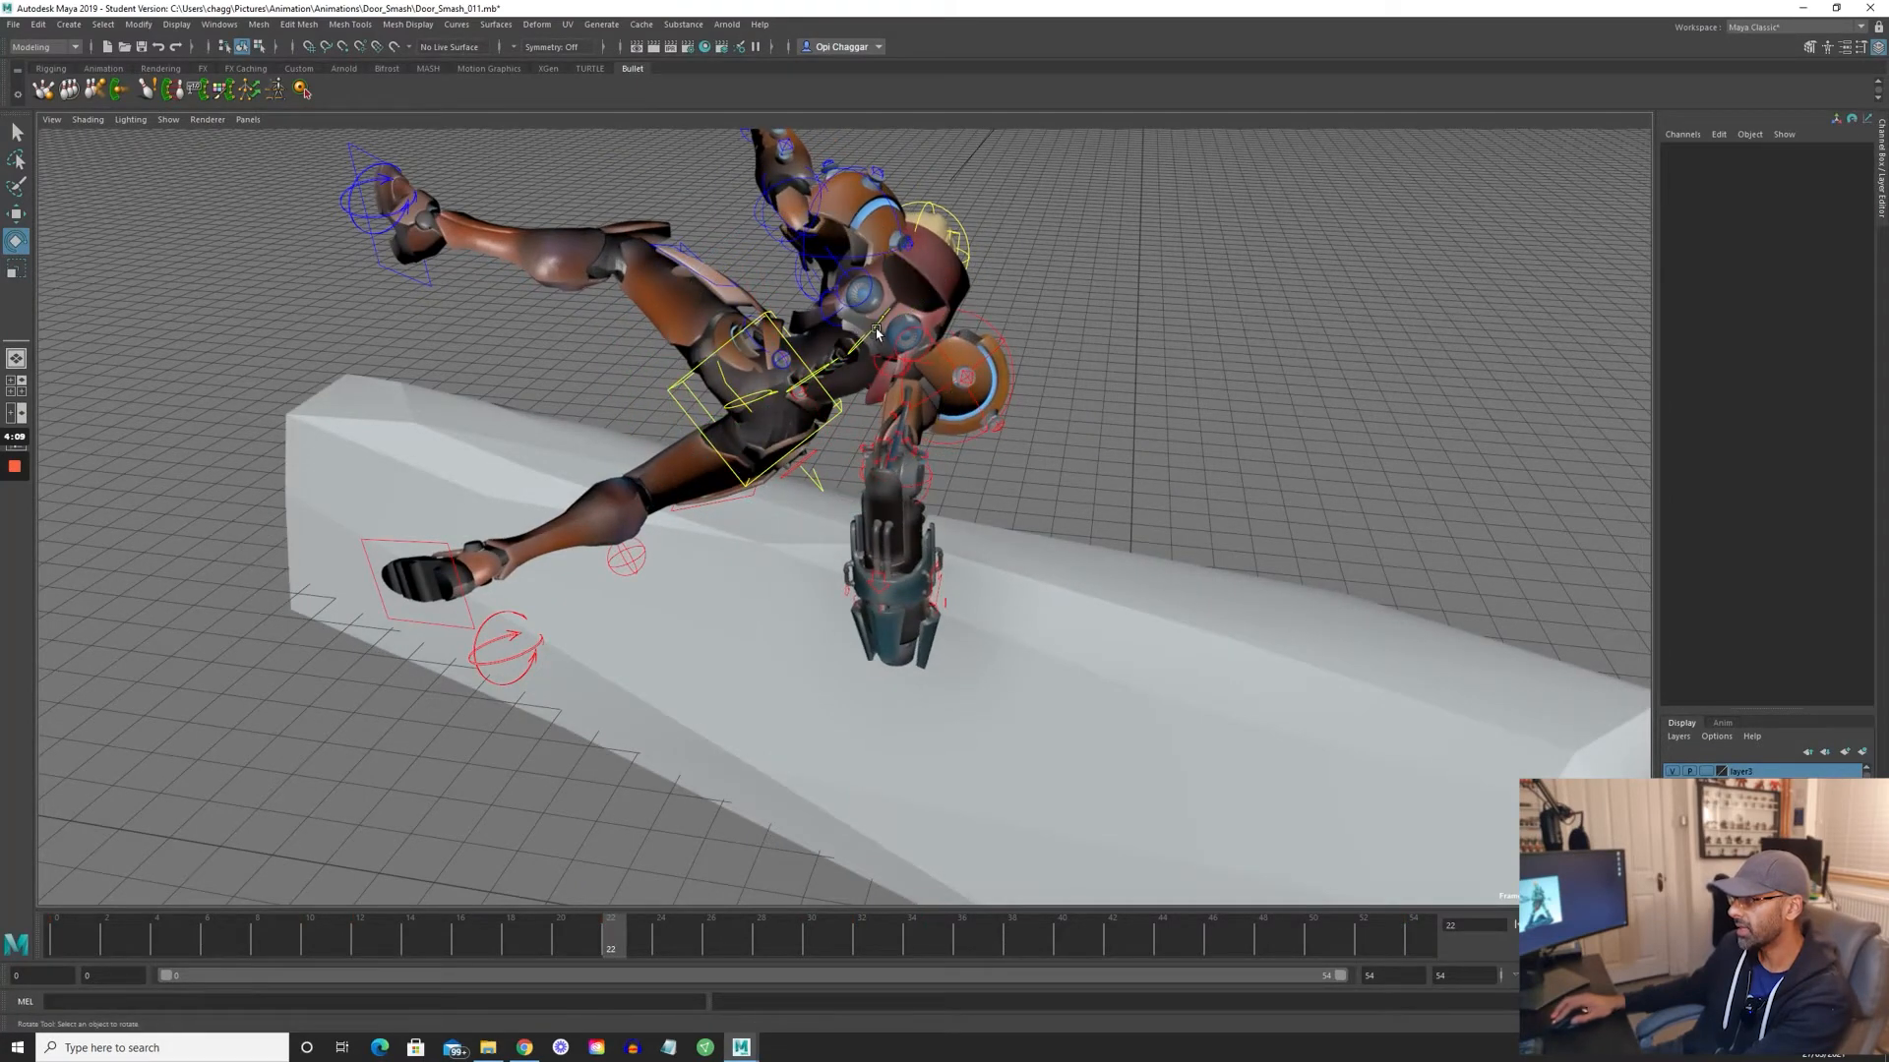
click(875, 329)
drag(763, 285, 726, 290)
alt+drag(598, 326, 630, 381)
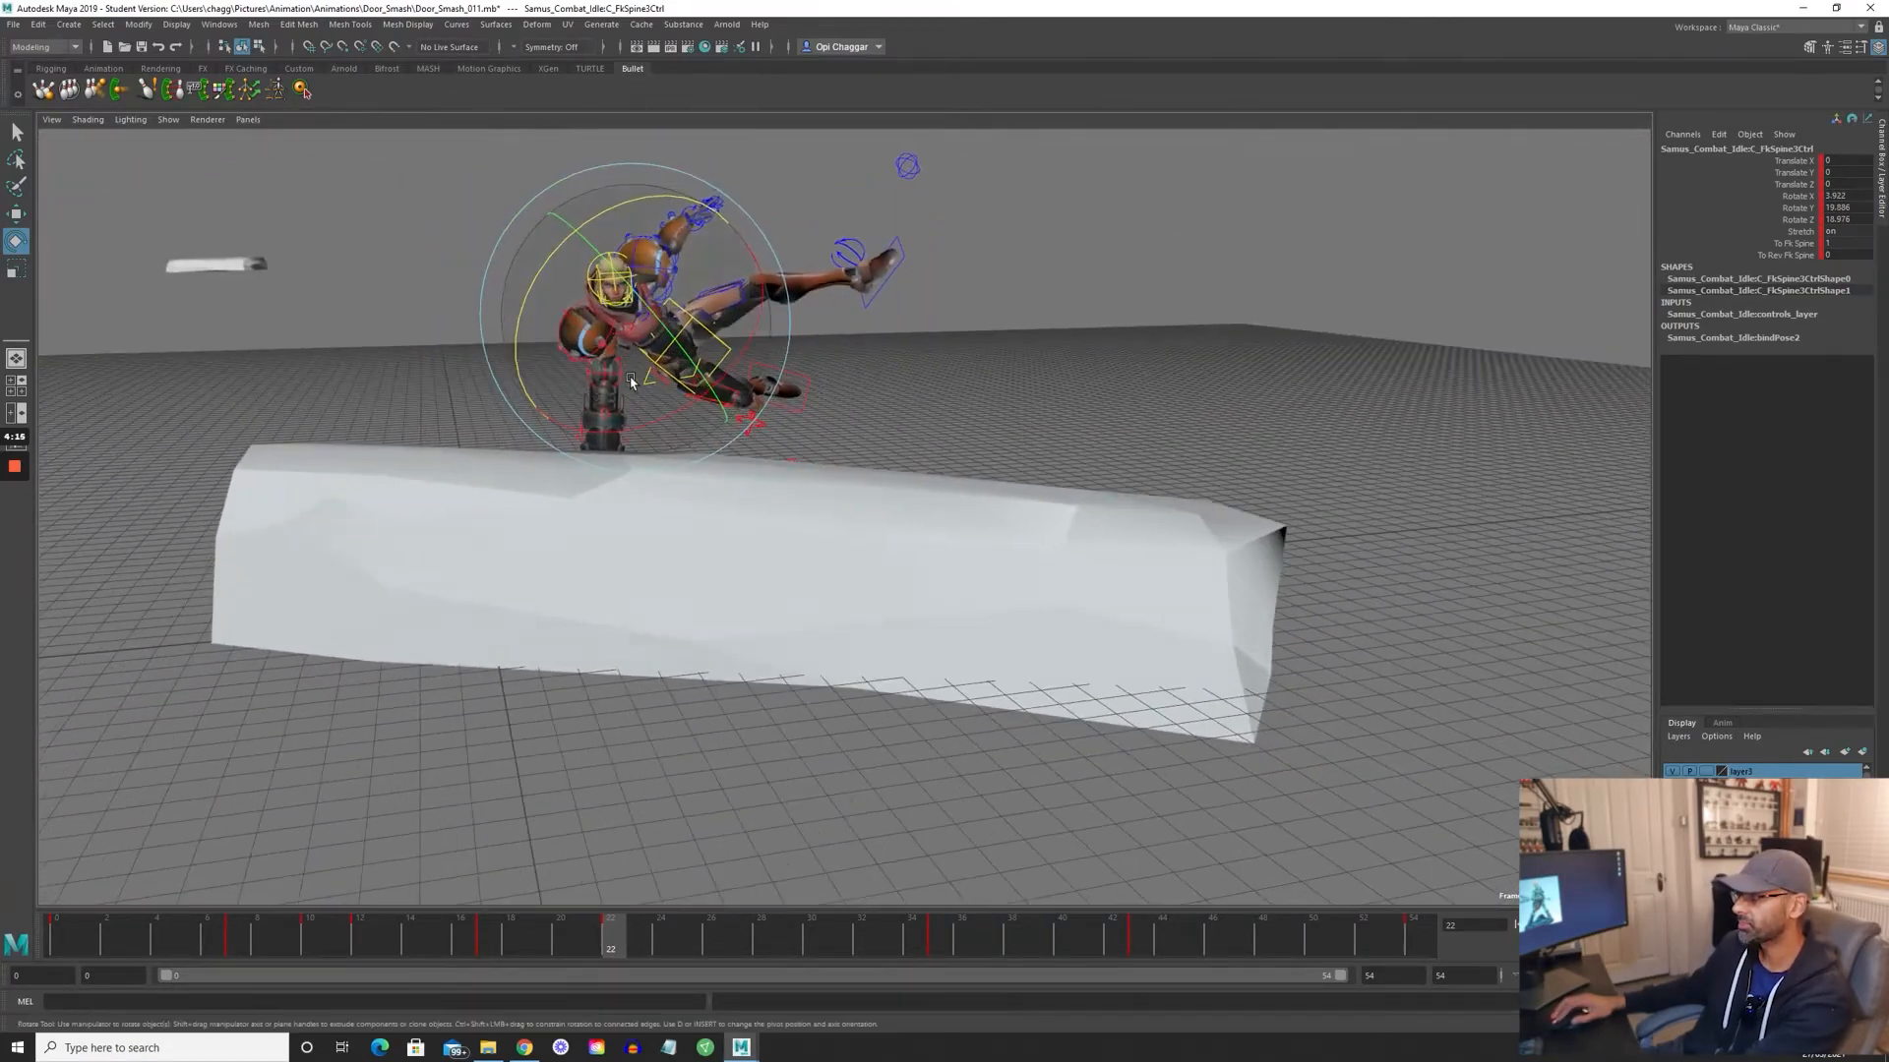
- Step back and forth through the spine control's key poses between frames 12 and 43 to compare the torso lines
key(period)
key(comma)
key(comma)
key(comma)
key(period)
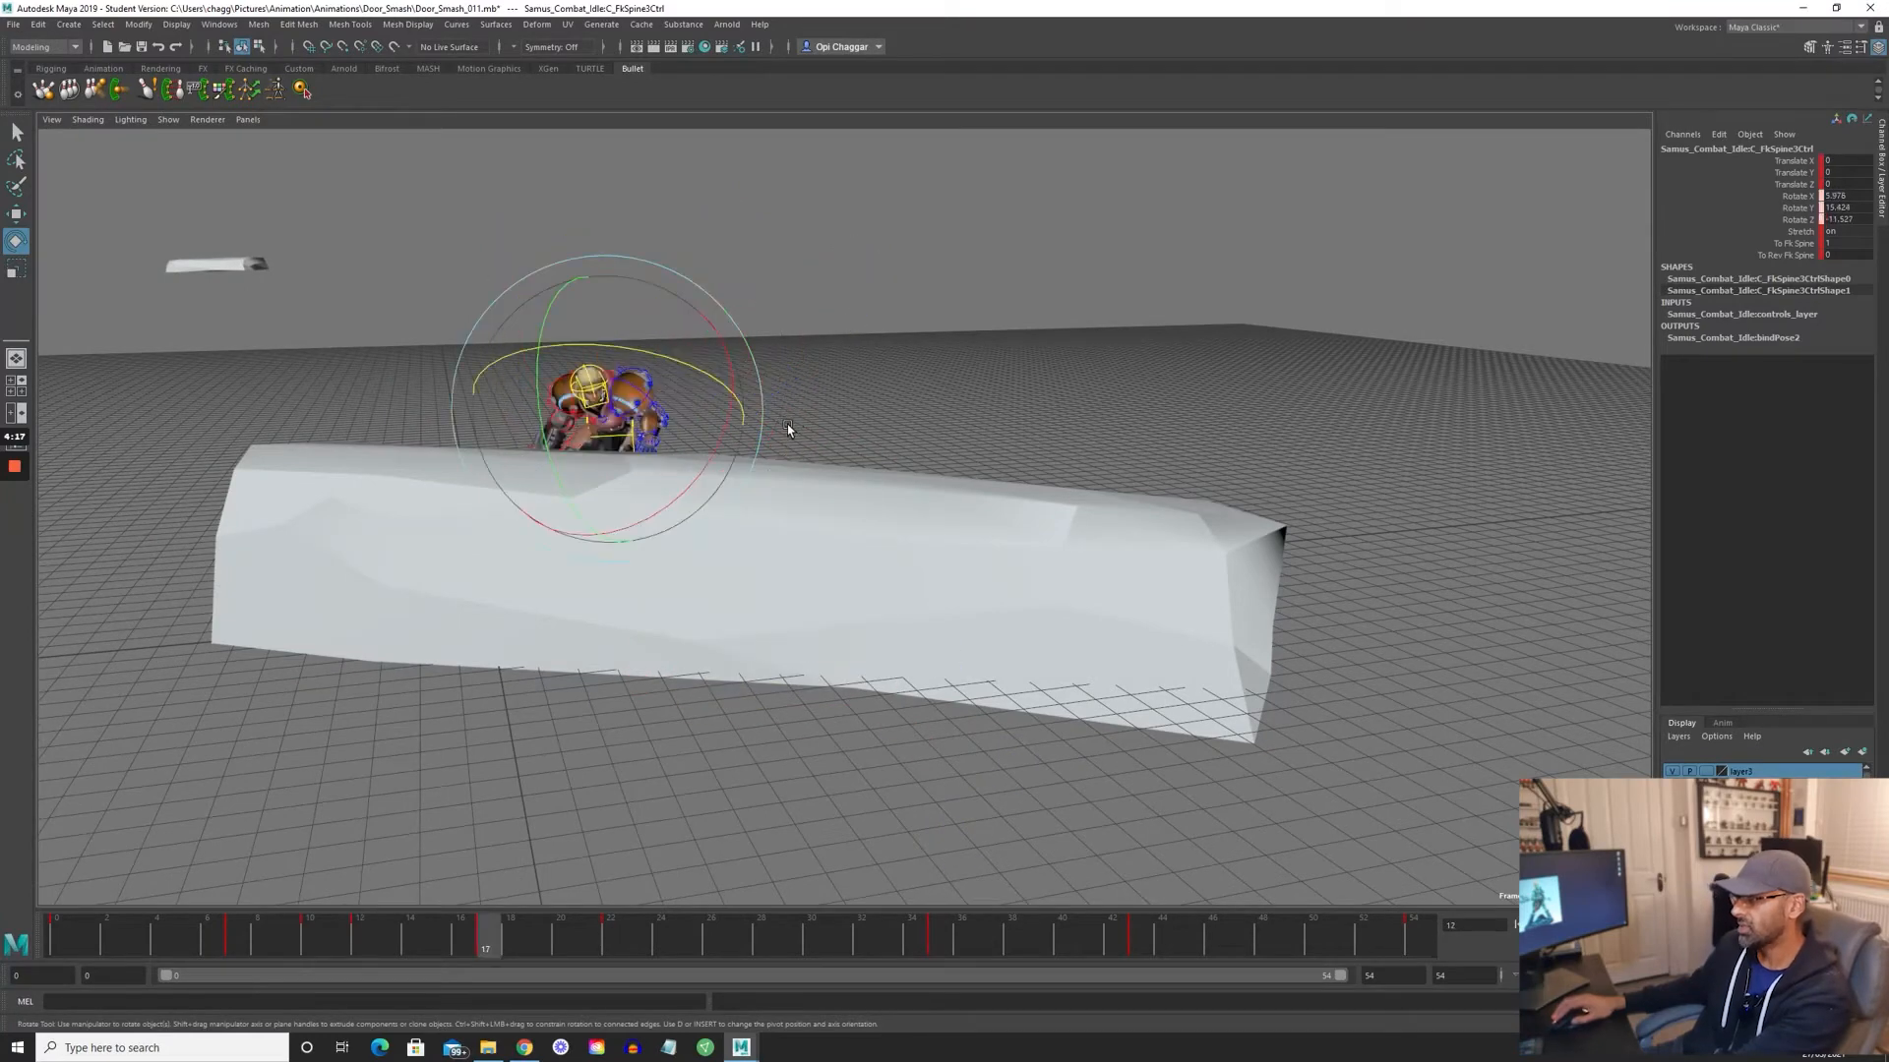
key(period)
key(period)
key(period)
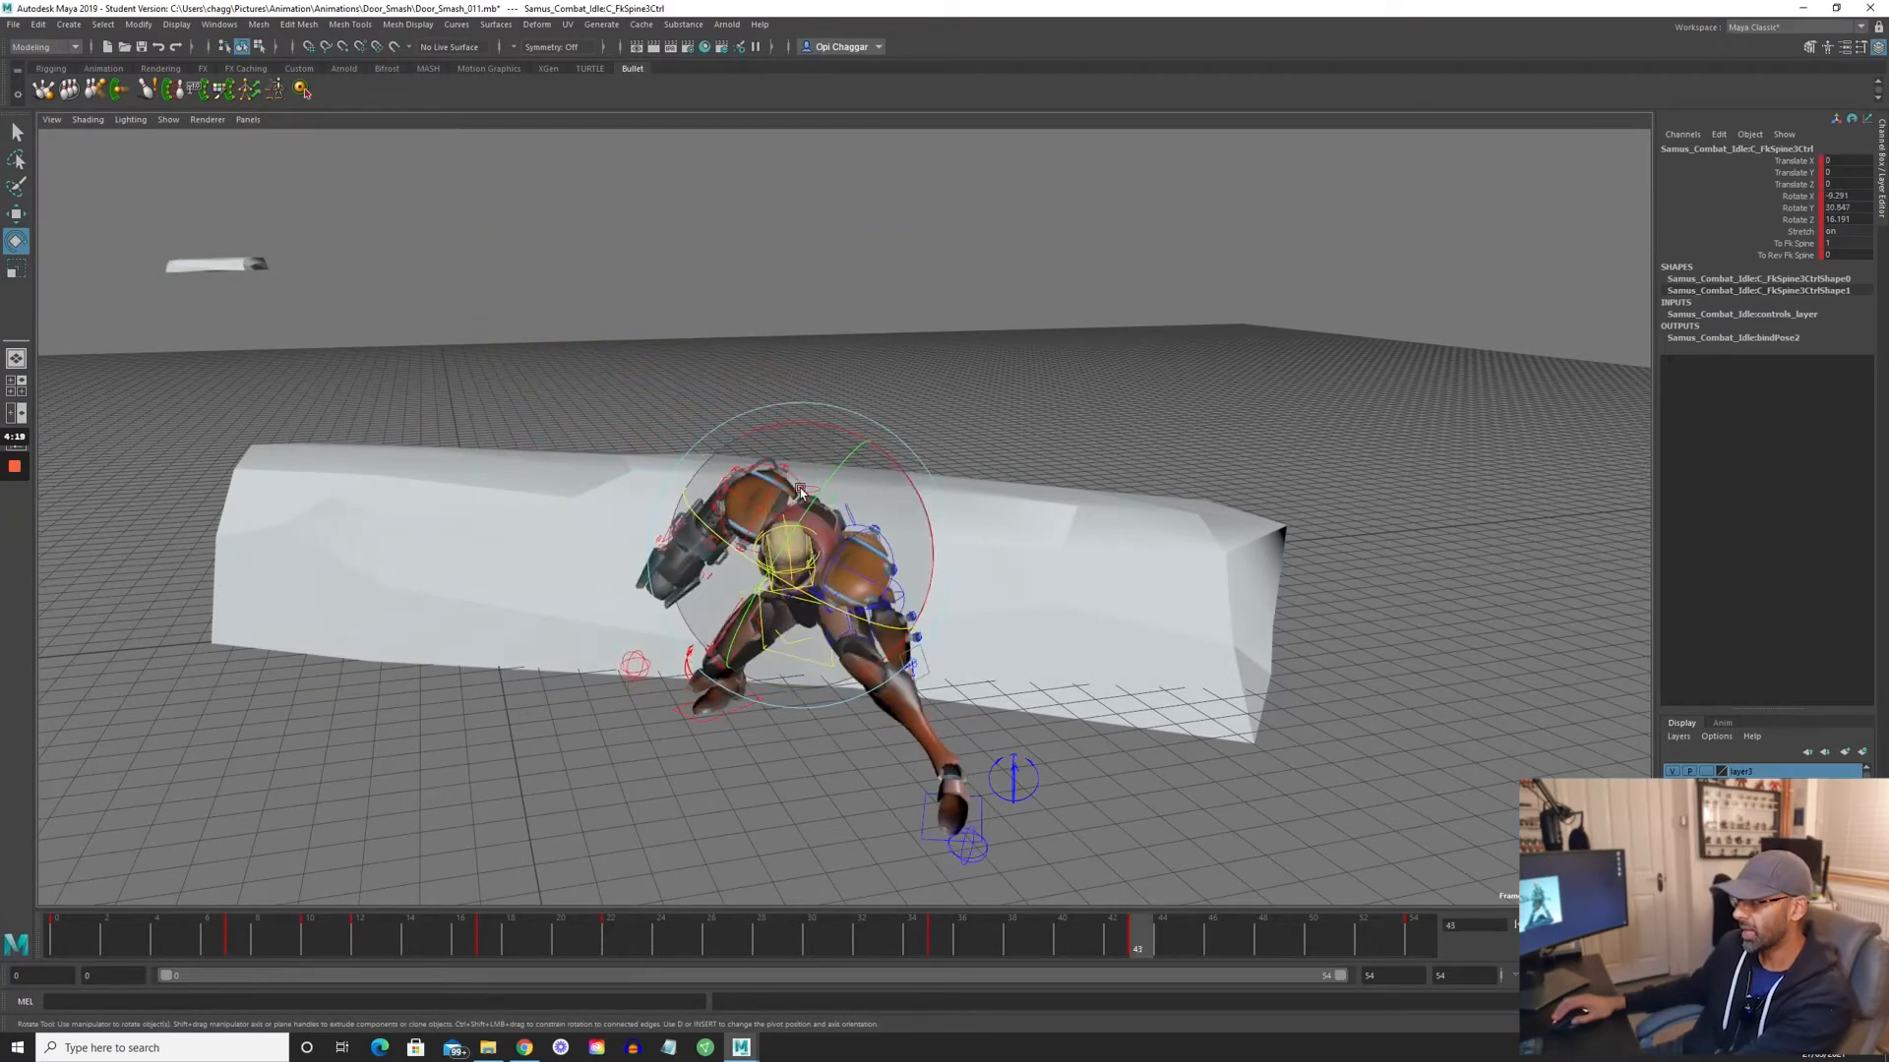
key(comma)
key(comma)
key(period)
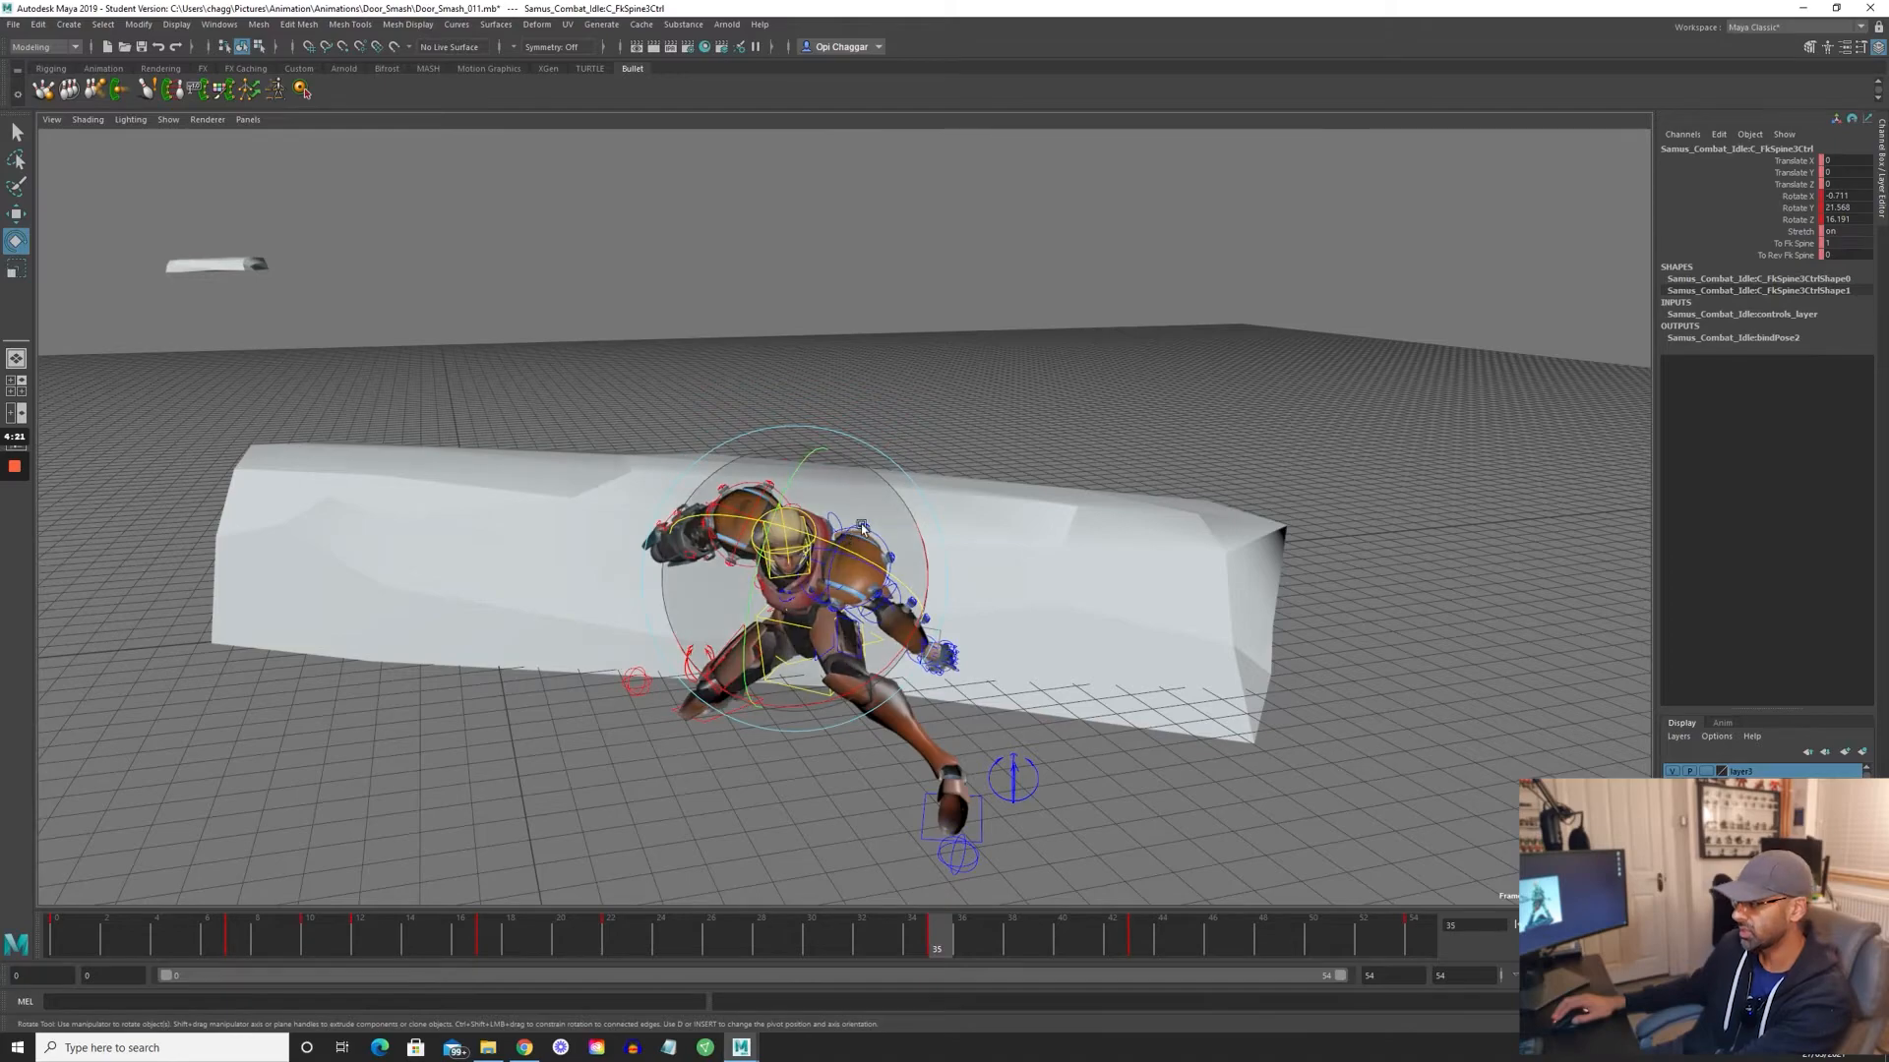
- Compare the crouch, take-off and vault key poses between frames 10 and 22 from the end of the rock
mouse_move(862, 527)
alt+mouse_down()
mouse_move(841, 503)
mouse_move(888, 534)
mouse_move(865, 522)
alt+mouse_up()
key(comma)
key(comma)
key(comma)
key(period)
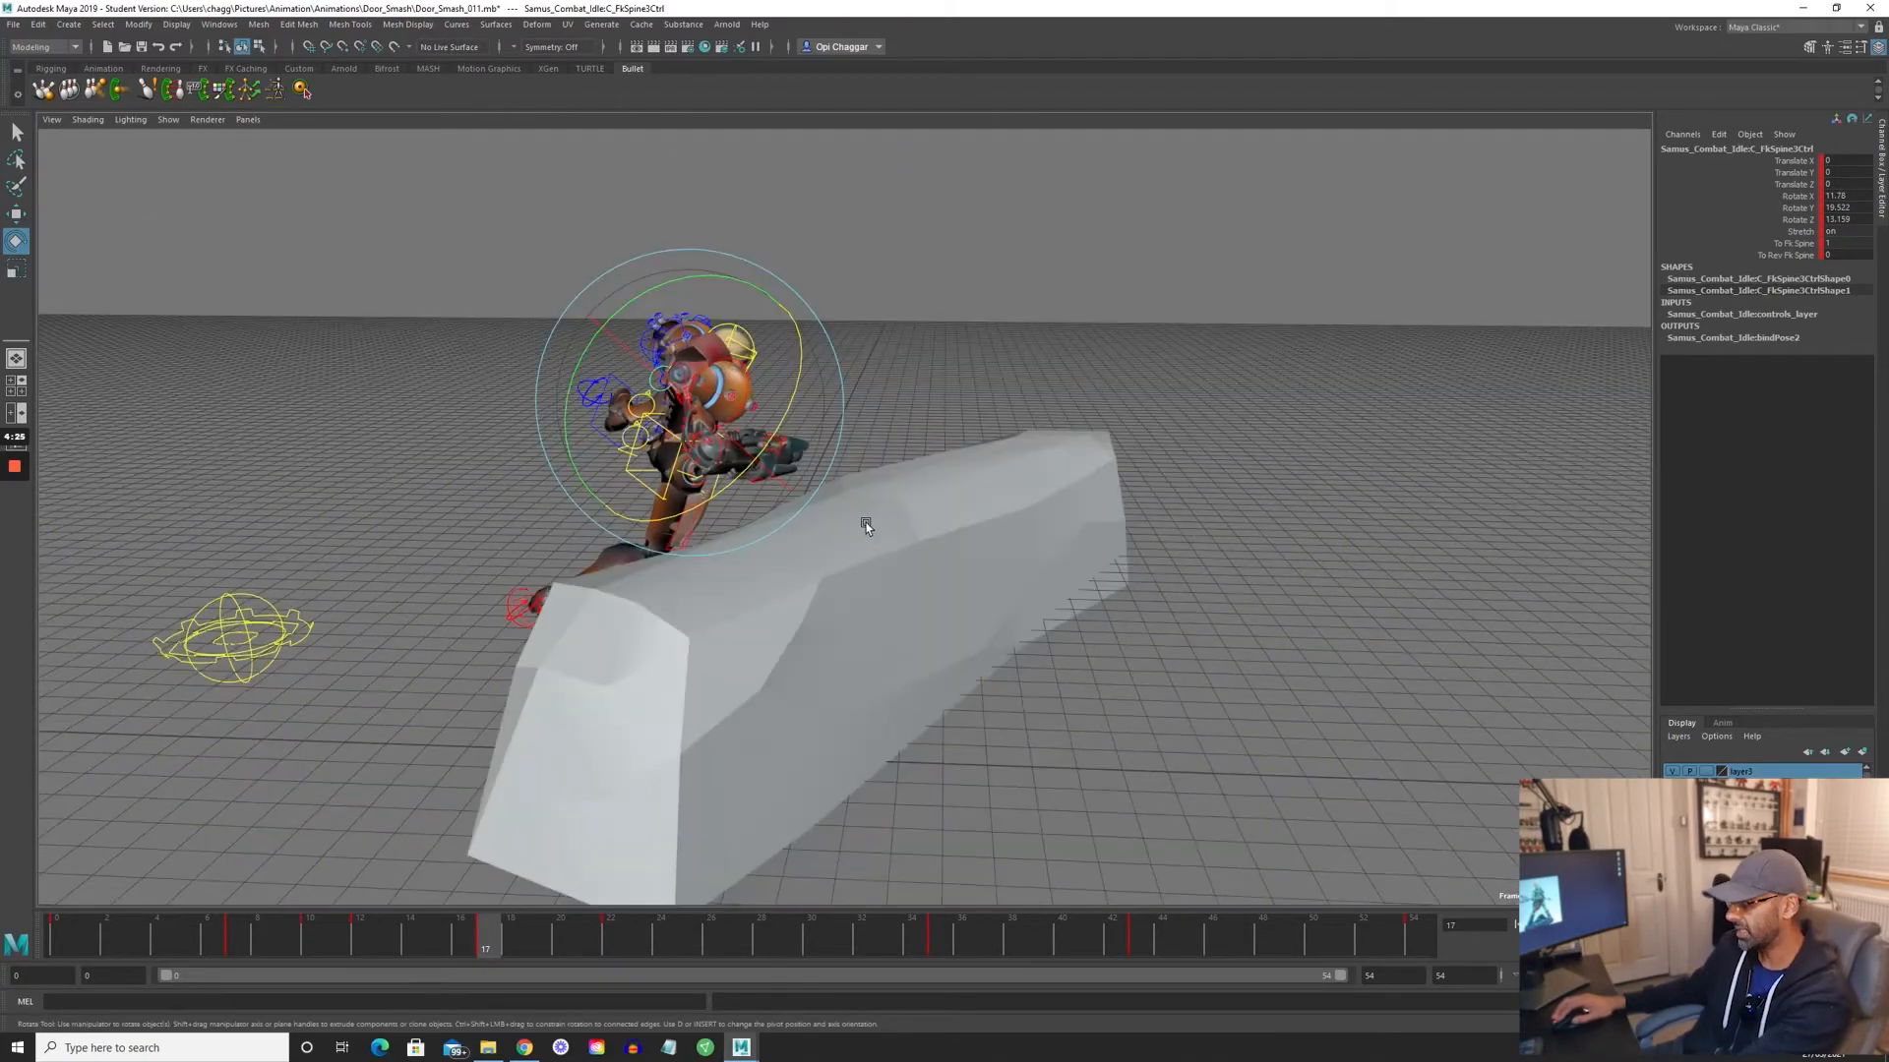
key(comma)
key(comma)
key(period)
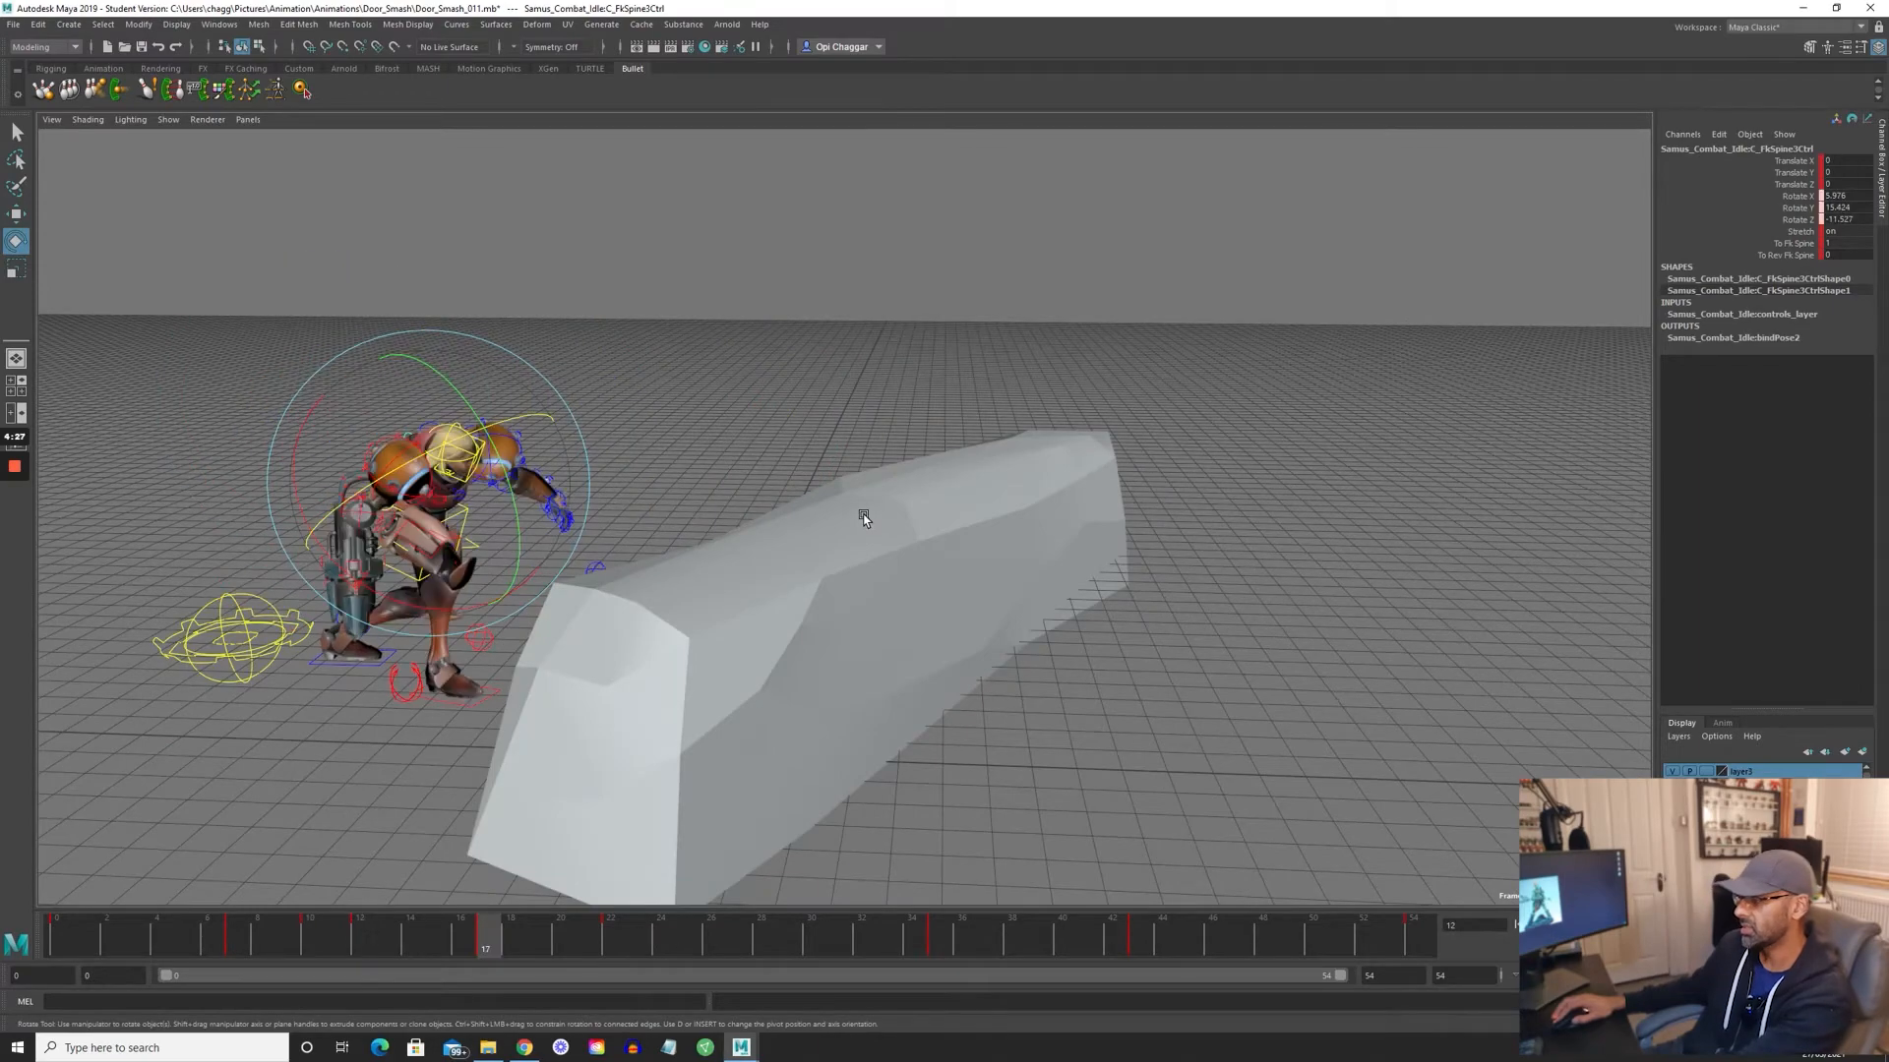
key(period)
key(period)
key(comma)
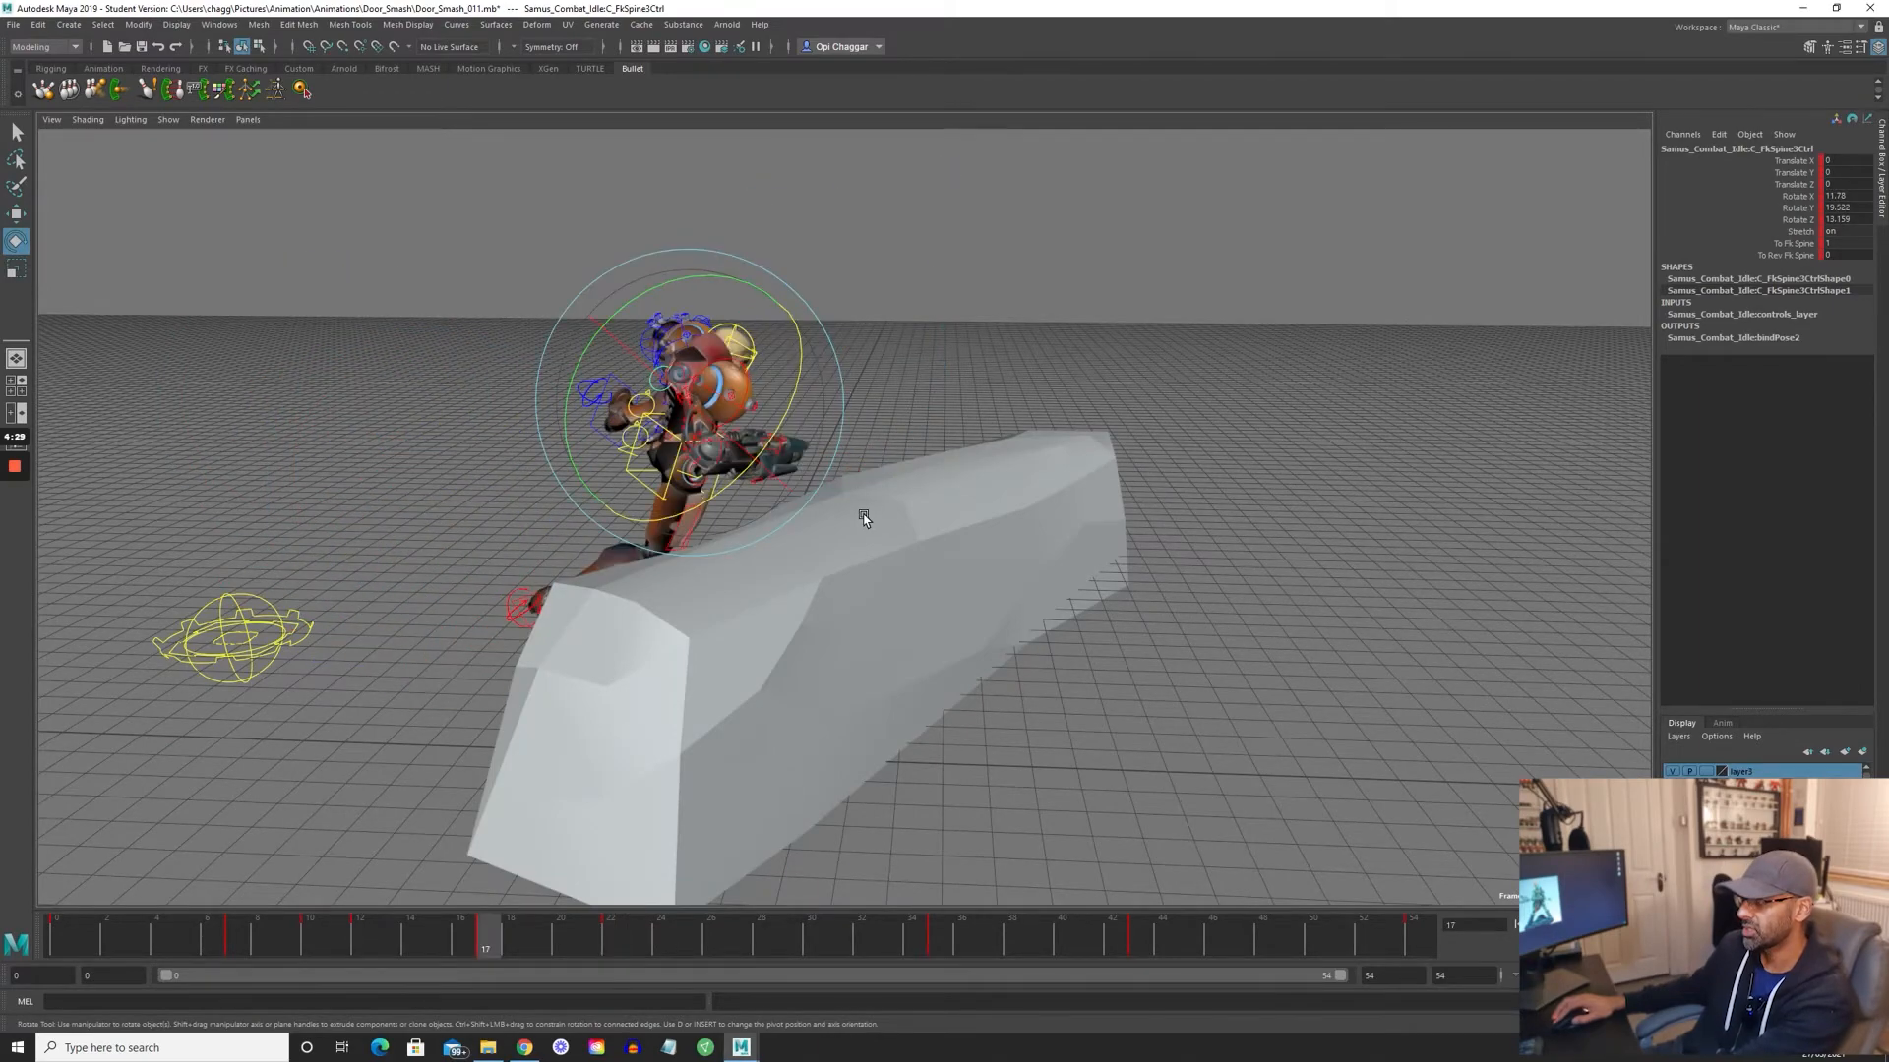
- Examine the vault and landing key poses from frame 22 through frame 54, and wrap around to frame 7
alt+drag(865, 515, 890, 451)
key(period)
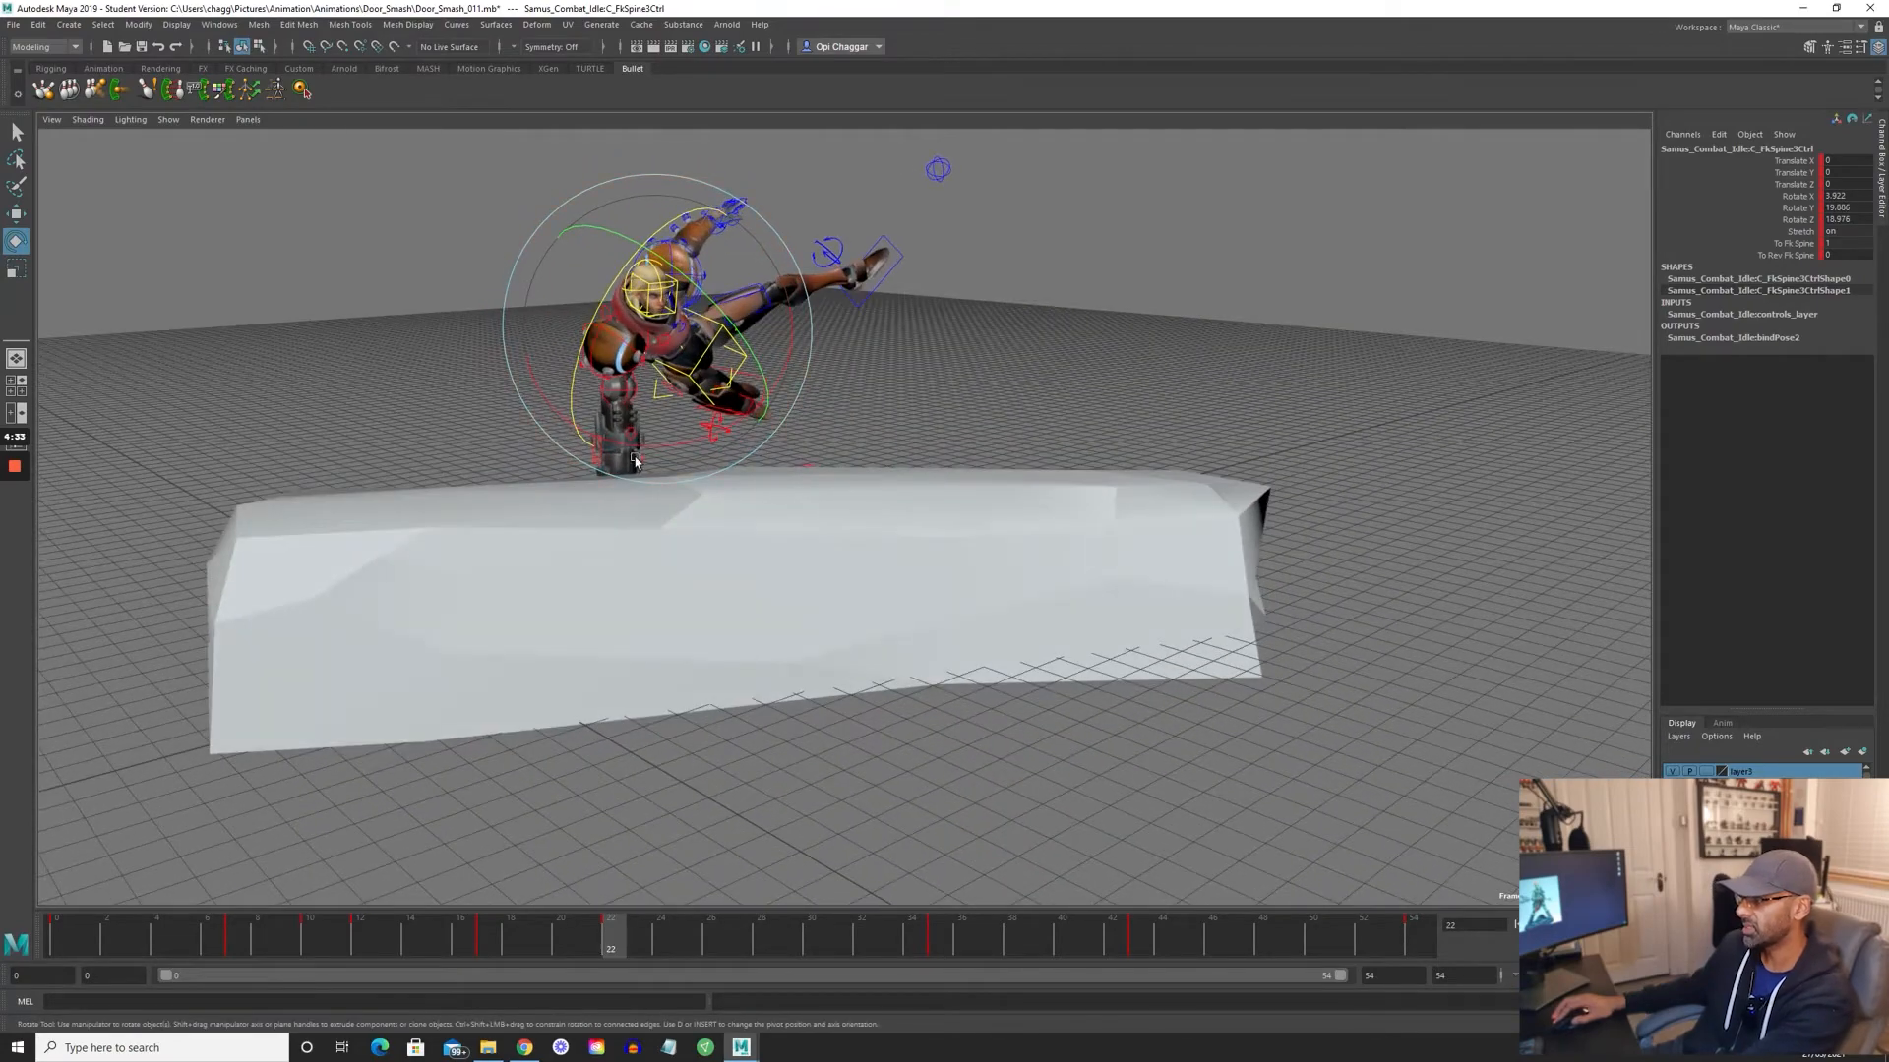
alt+drag(682, 517, 687, 563)
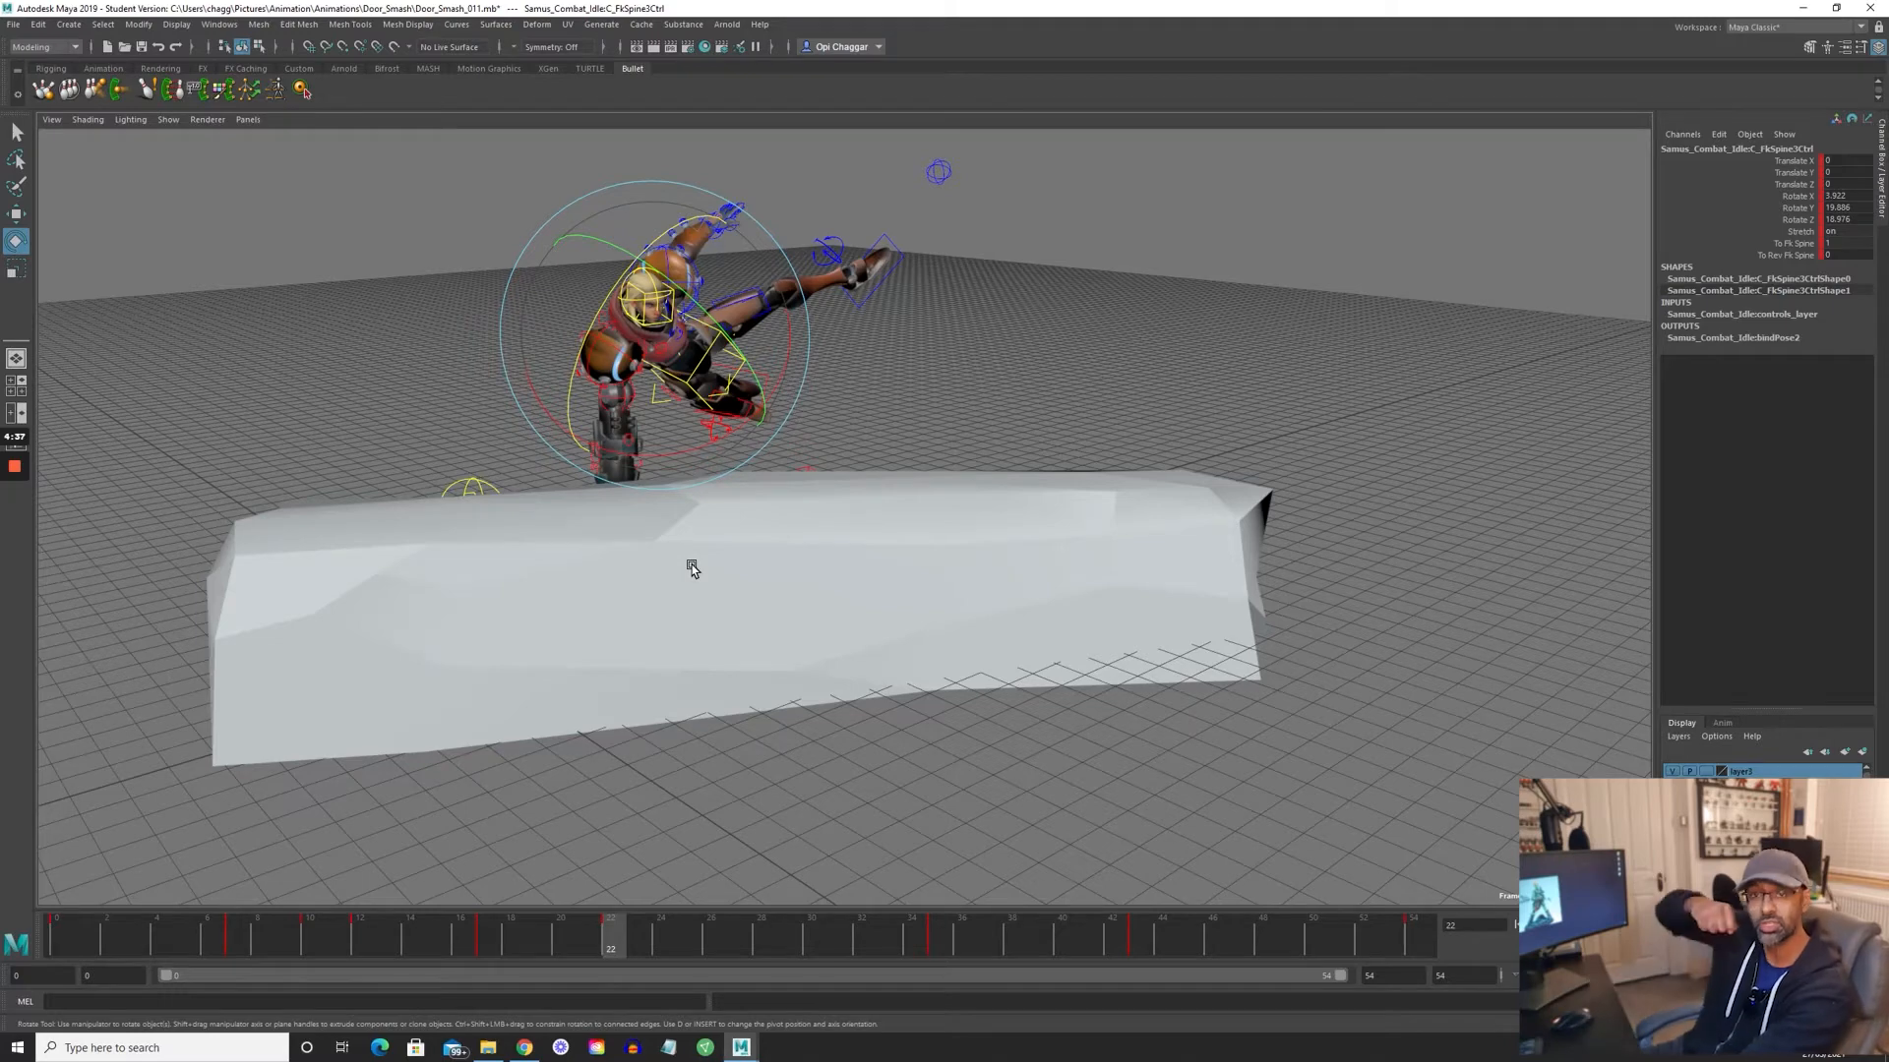
key(period)
alt+drag(1149, 722, 942, 773)
key(period)
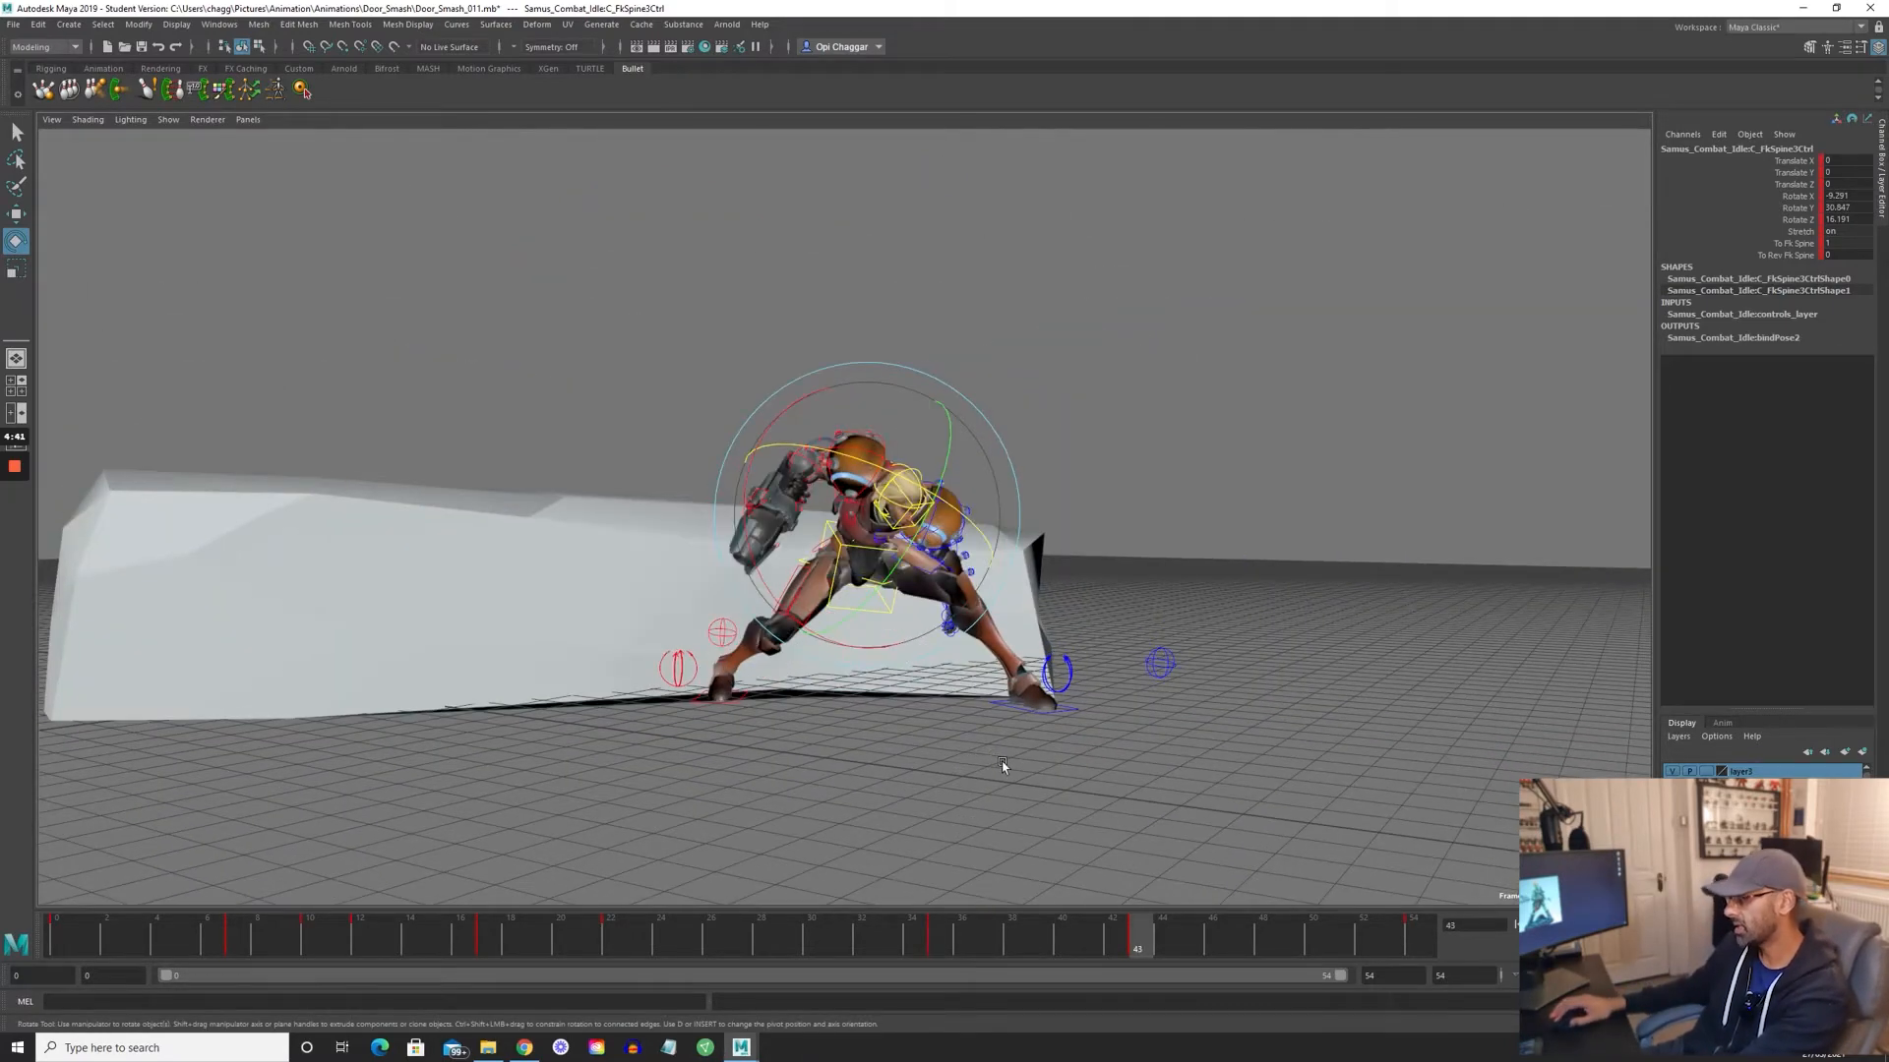
key(period)
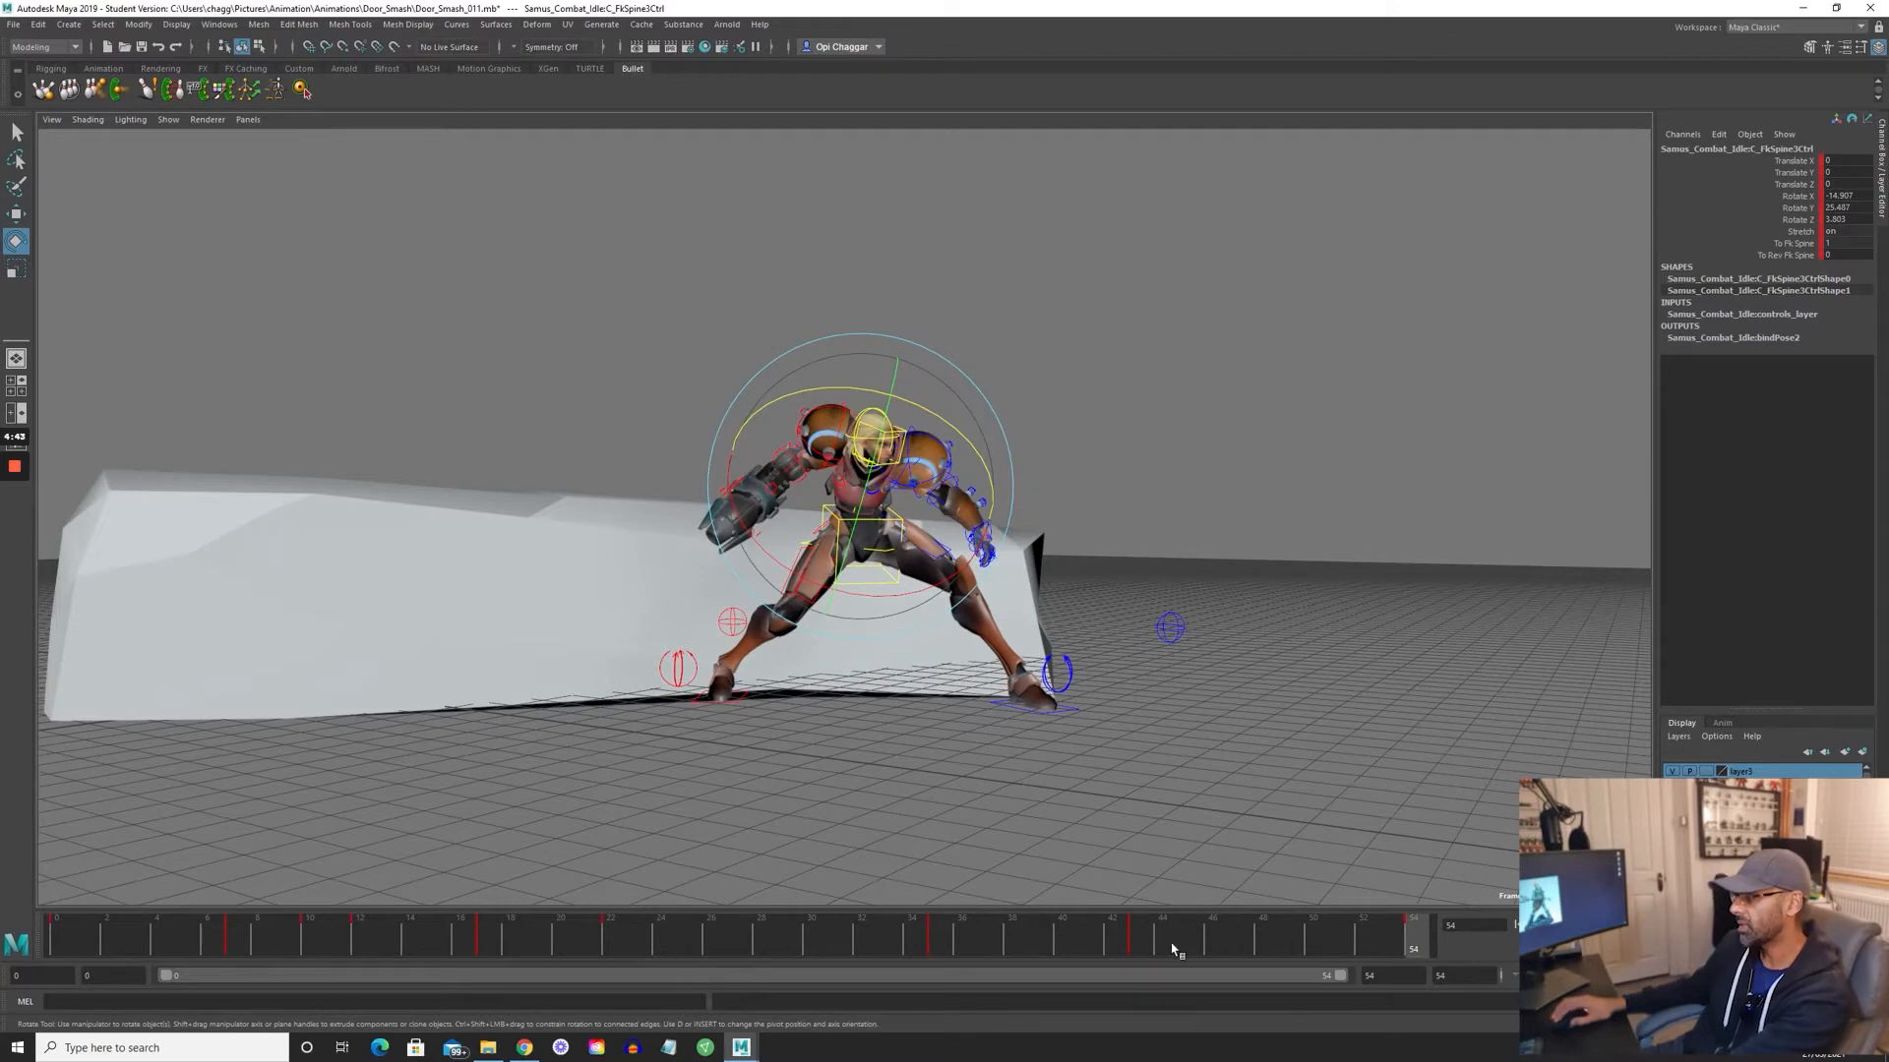
click(1635, 926)
key(period)
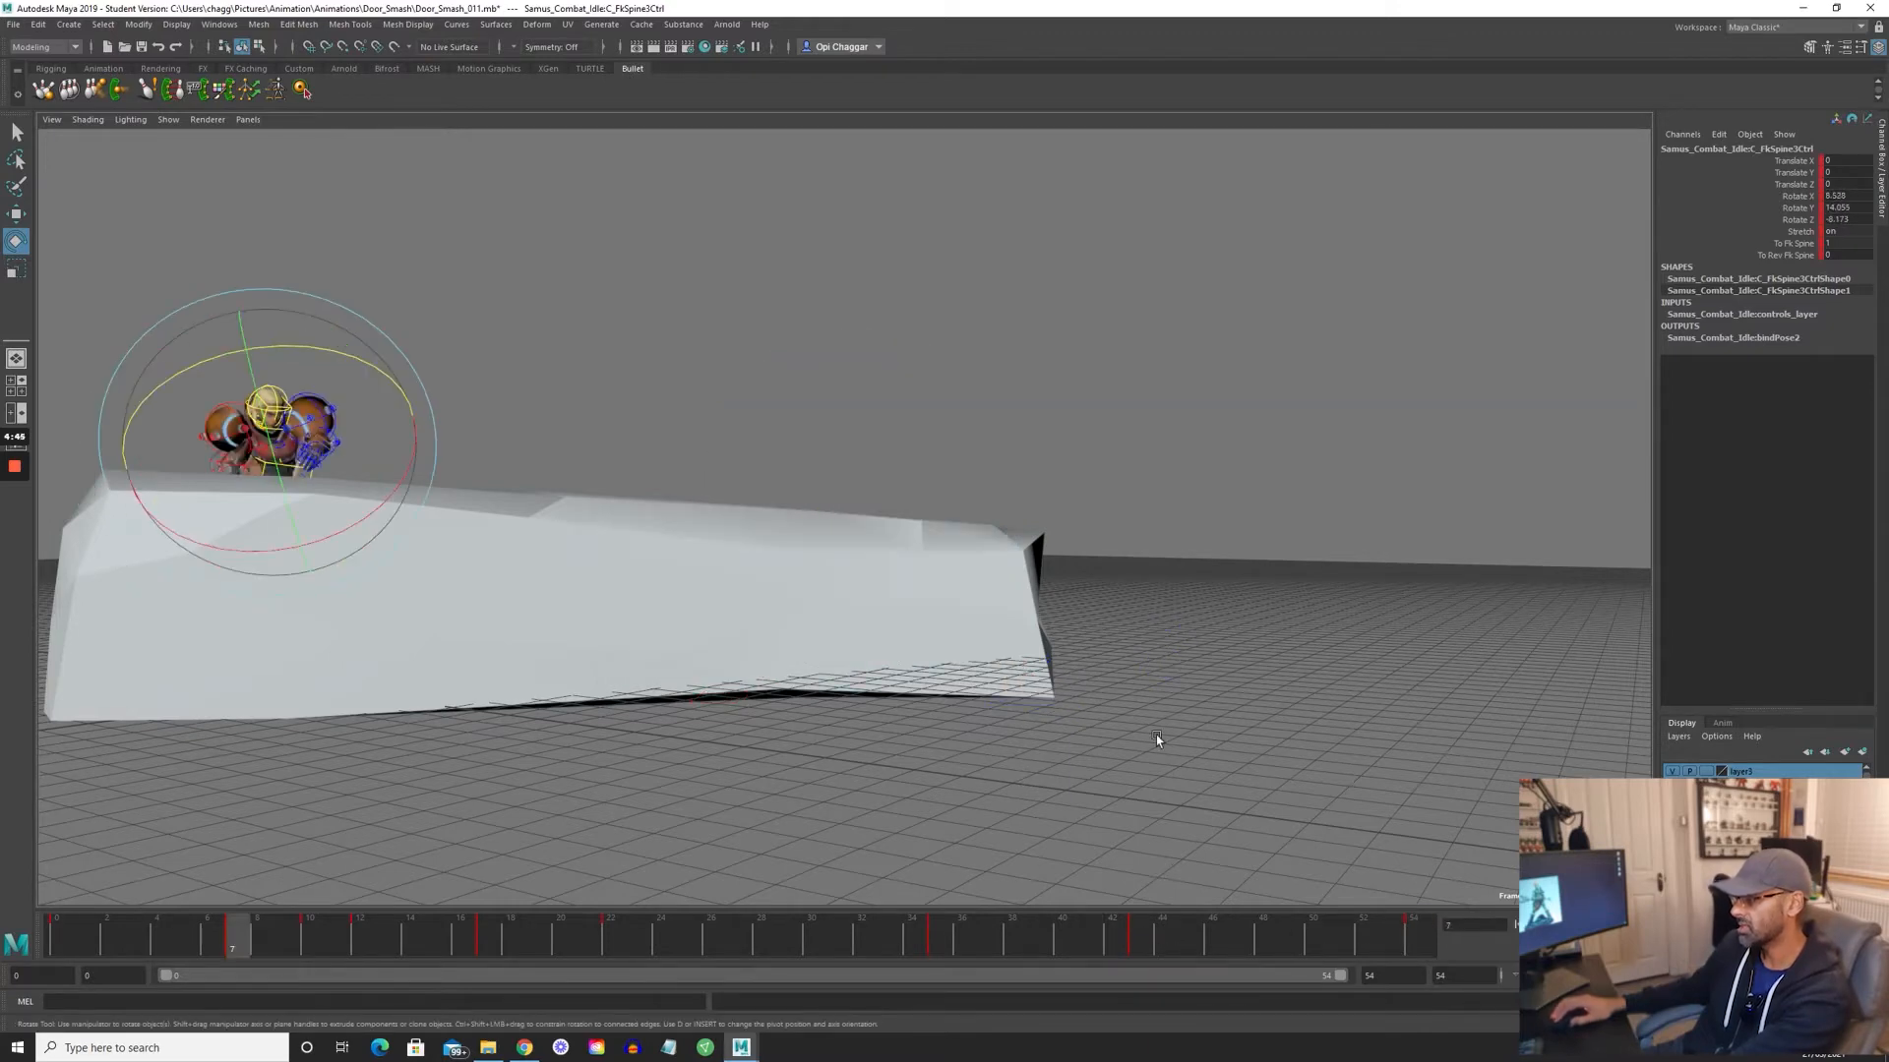
- Step repeatedly through the run-up key poses from frame 0 to 12 to compare them, returning to frame 10
alt+drag(978, 696, 1066, 740)
key(comma)
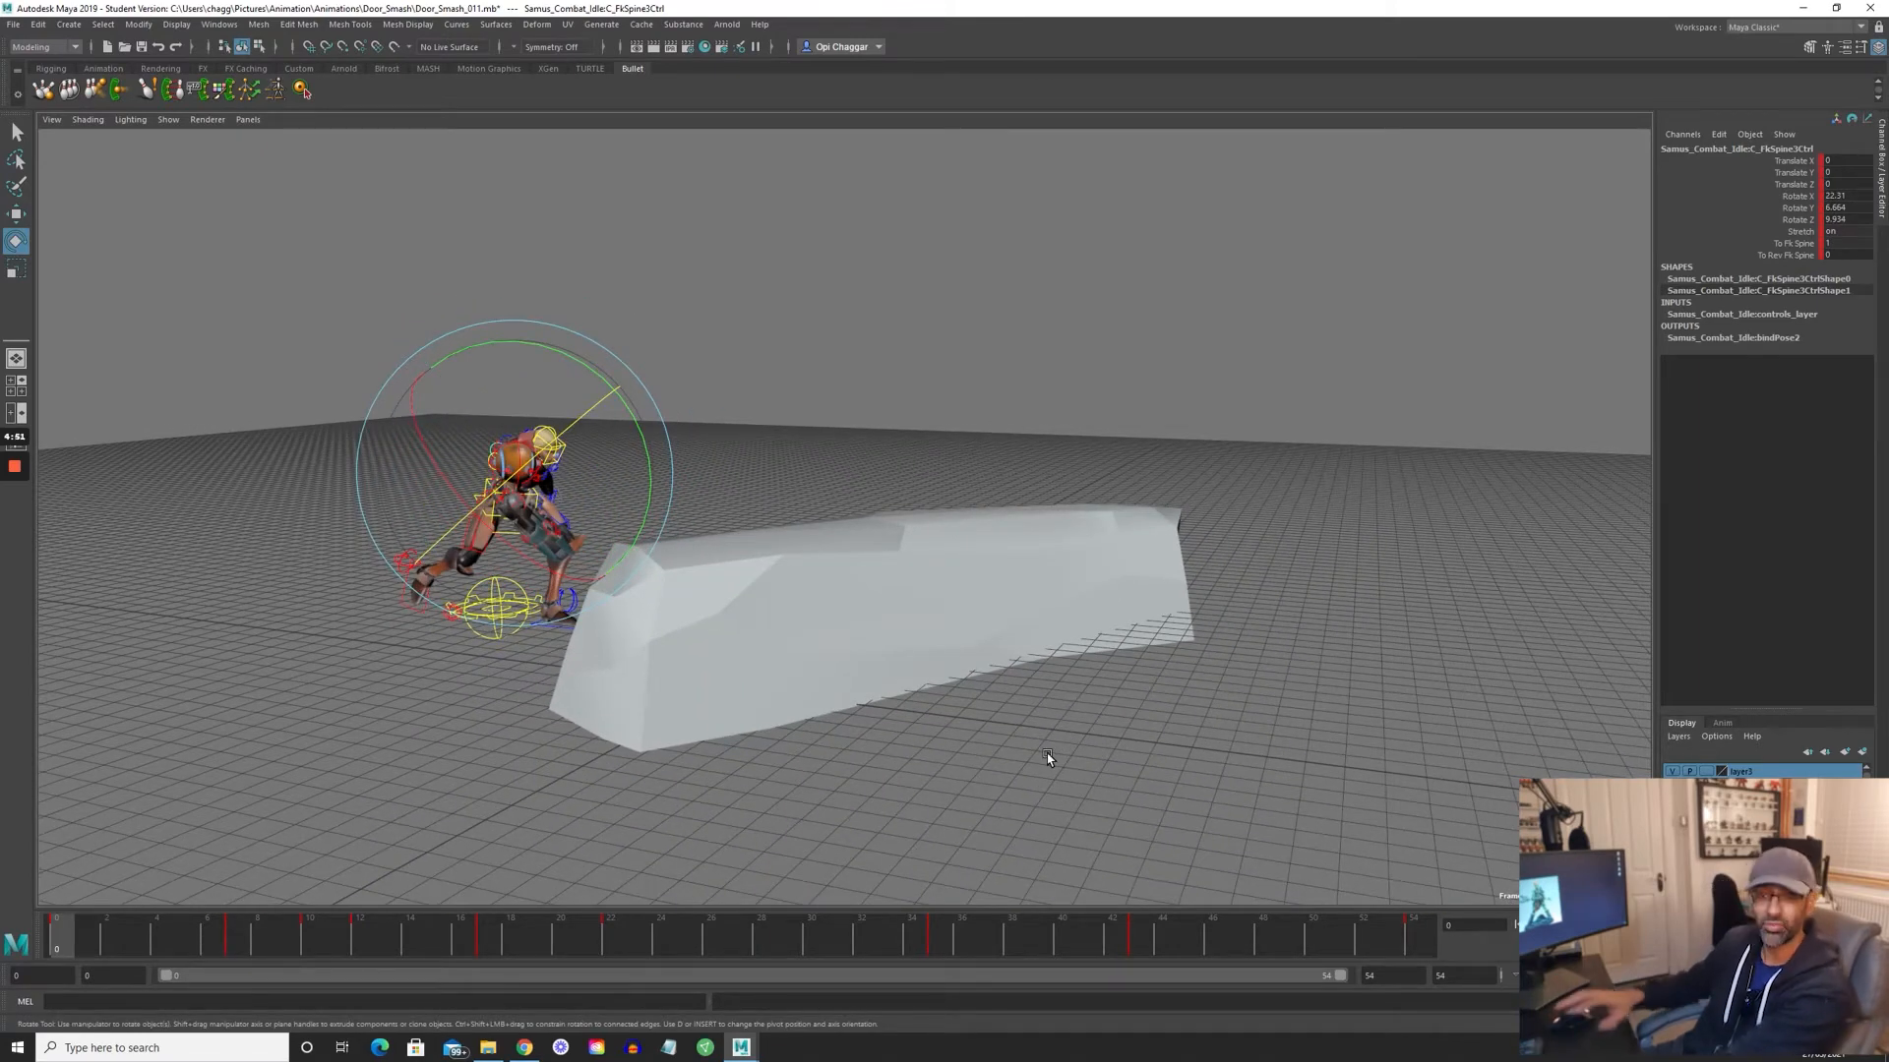
key(period)
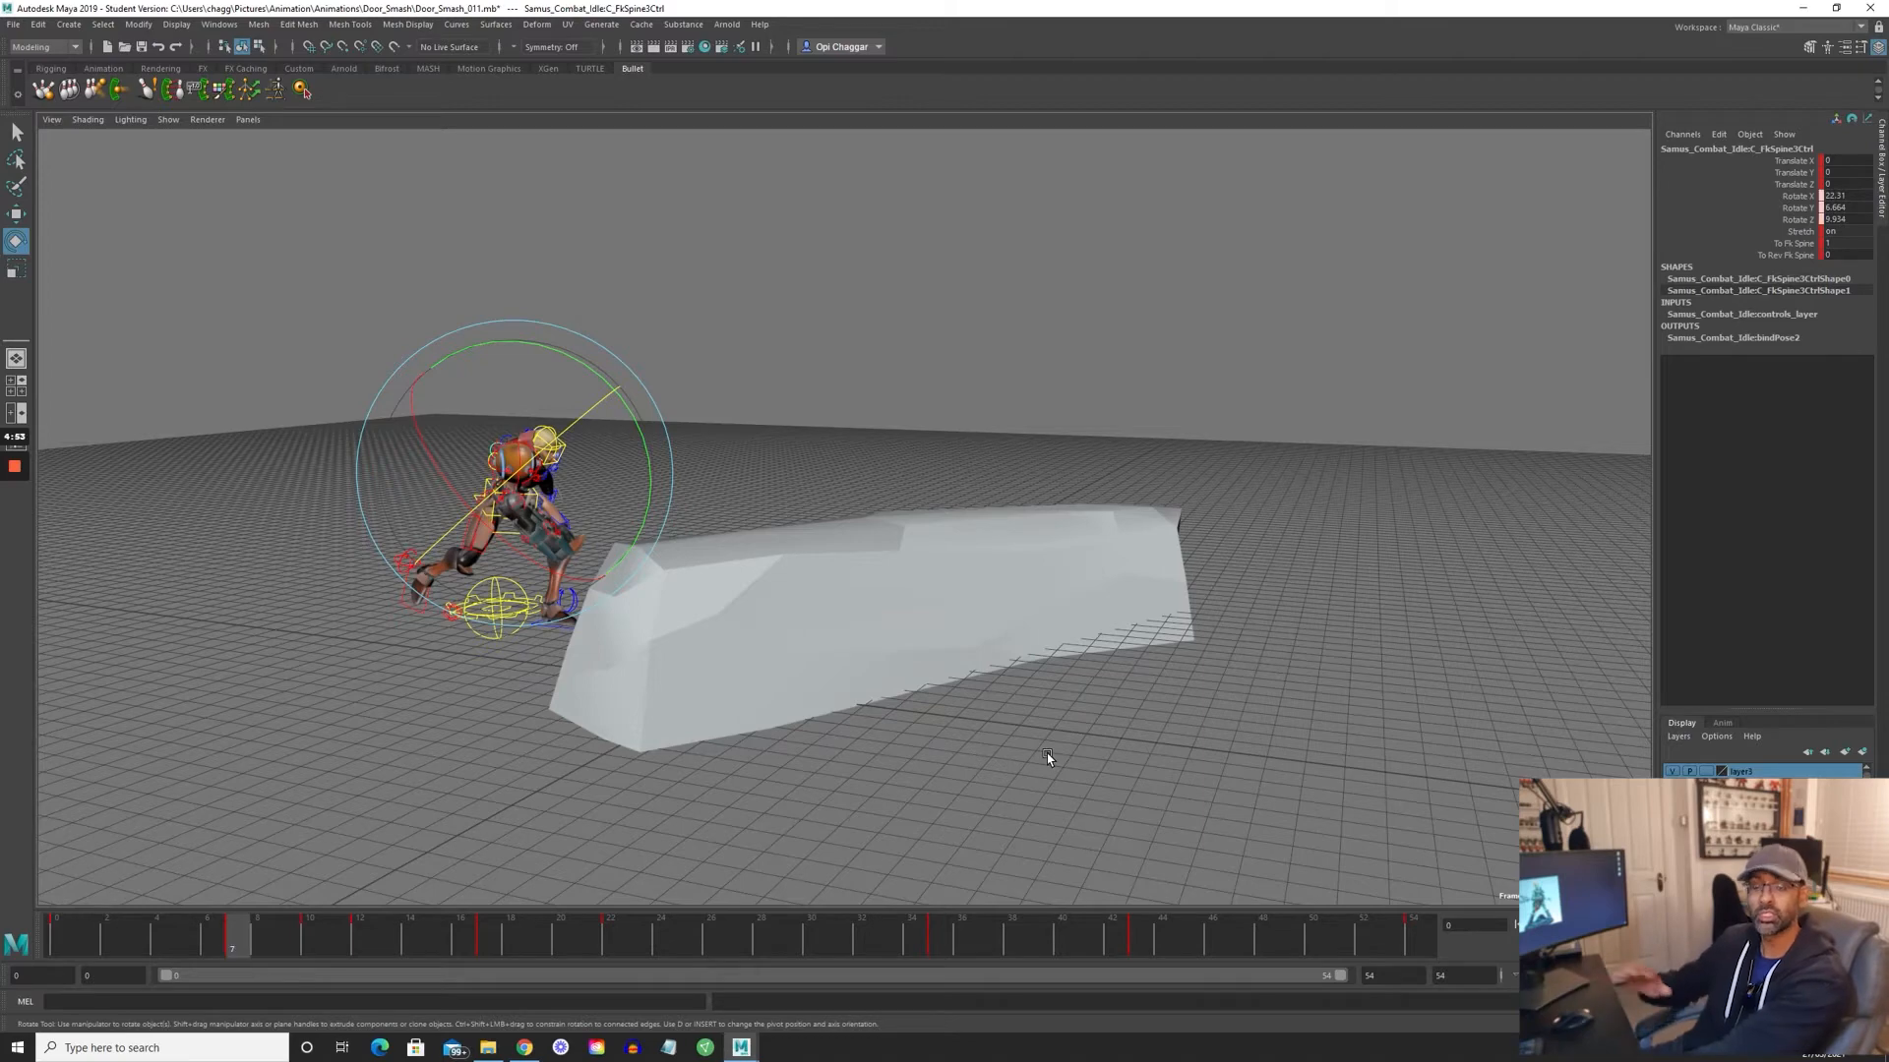
key(period)
key(period)
key(comma)
key(comma)
key(comma)
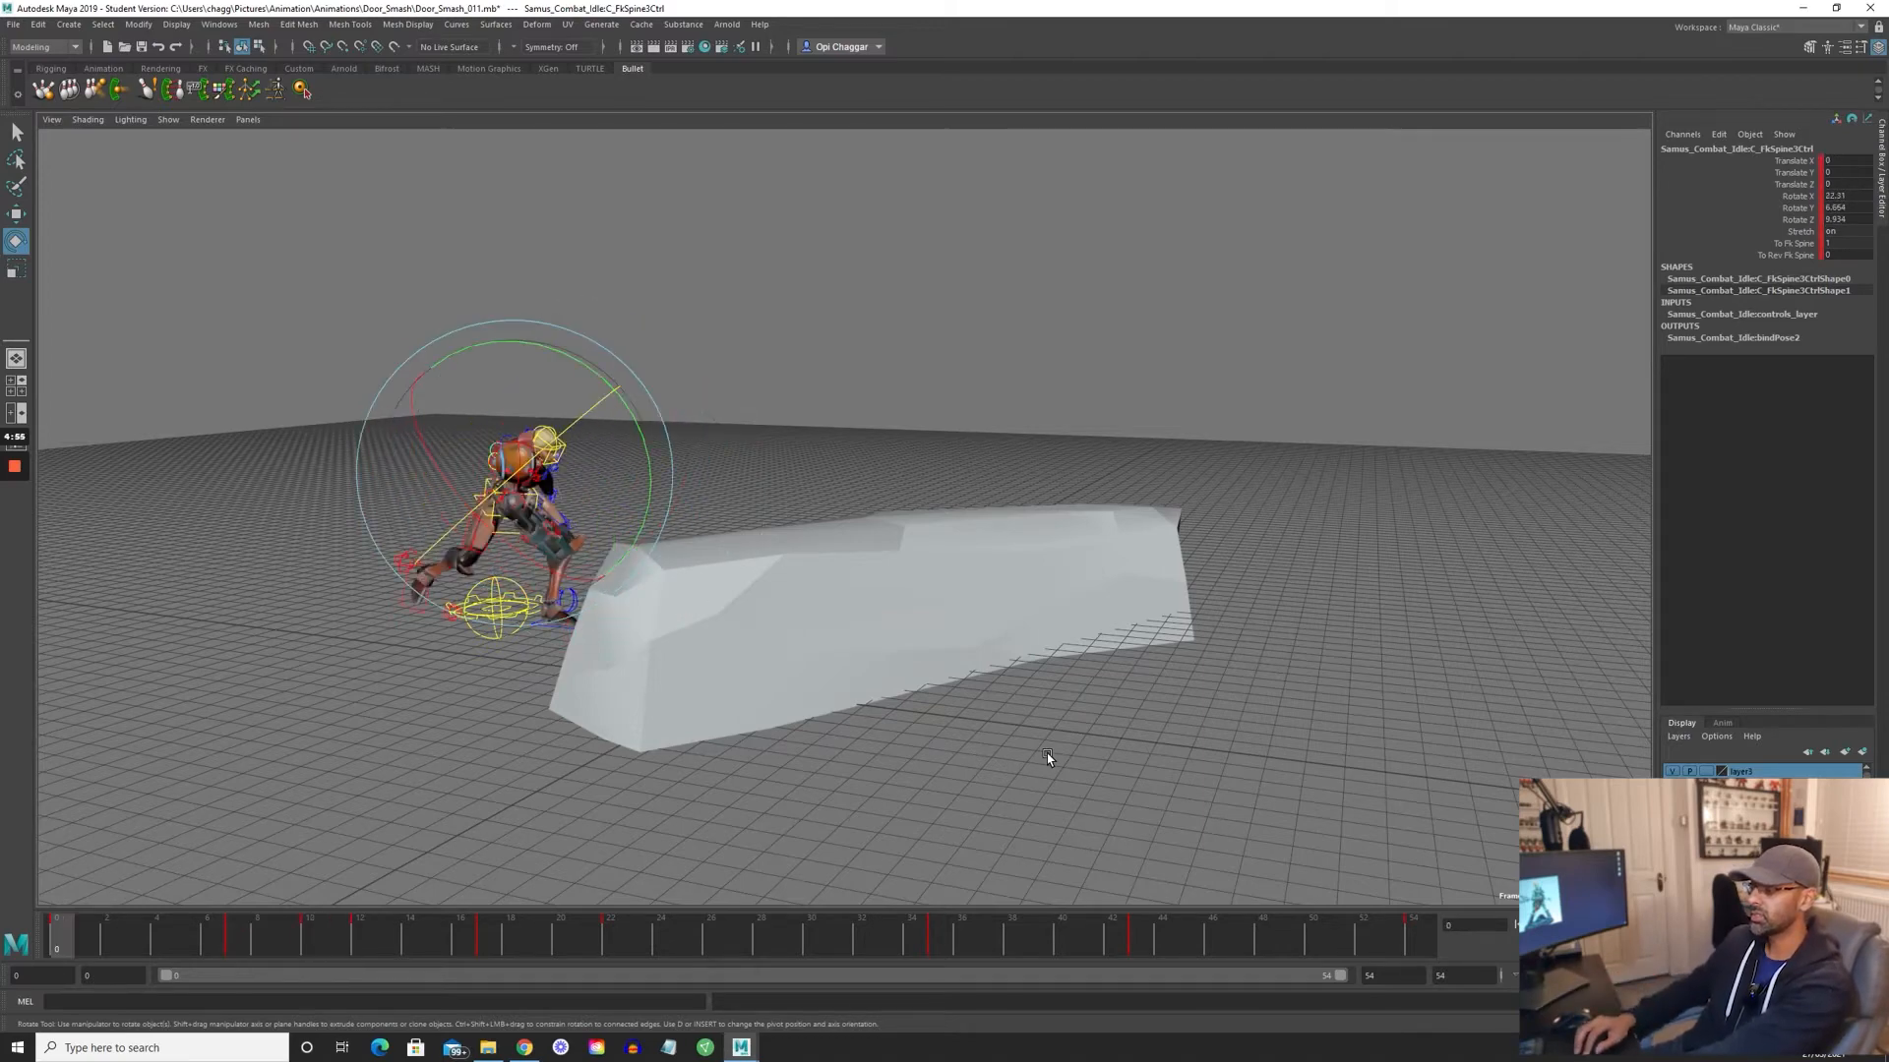
key(period)
key(period)
key(period)
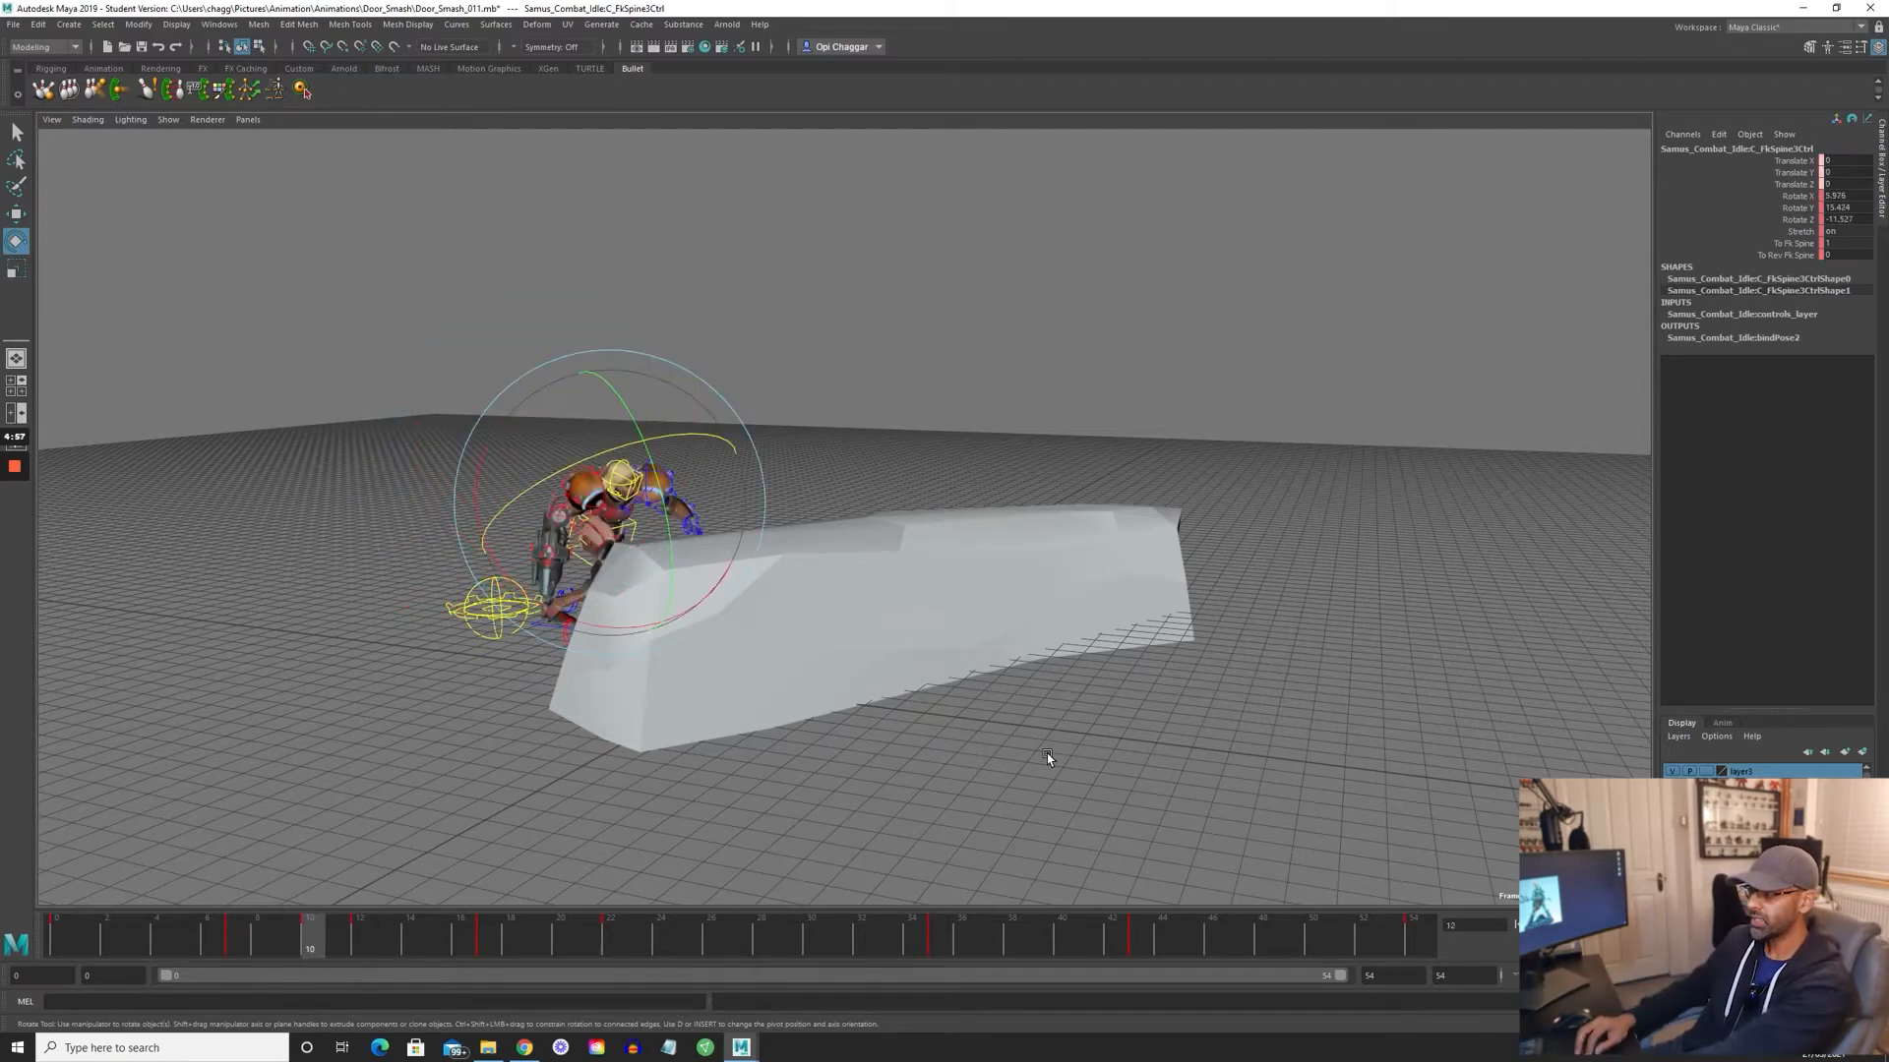
key(comma)
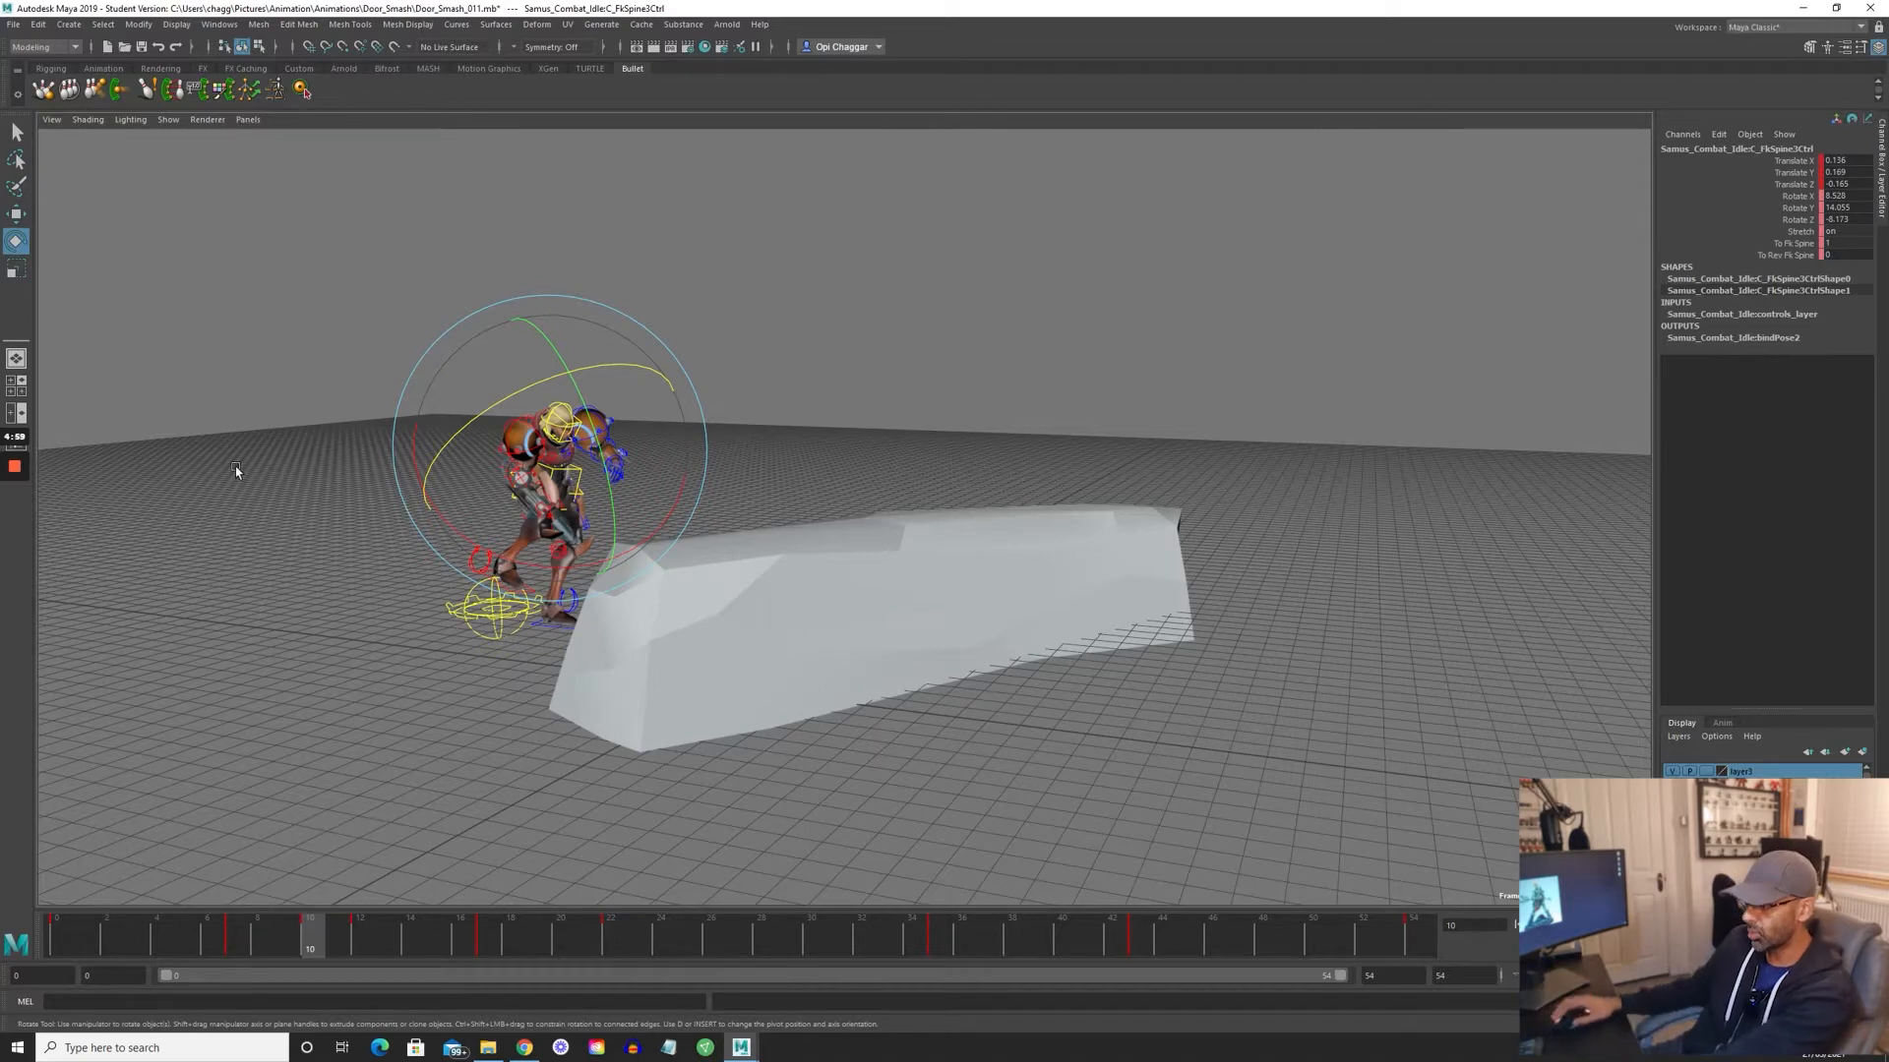
- Select all the character's controls together with the rock, delete their keys at frame 10, and clear the selection
alt+drag(236, 468, 266, 481)
click(267, 344)
drag(267, 344, 682, 767)
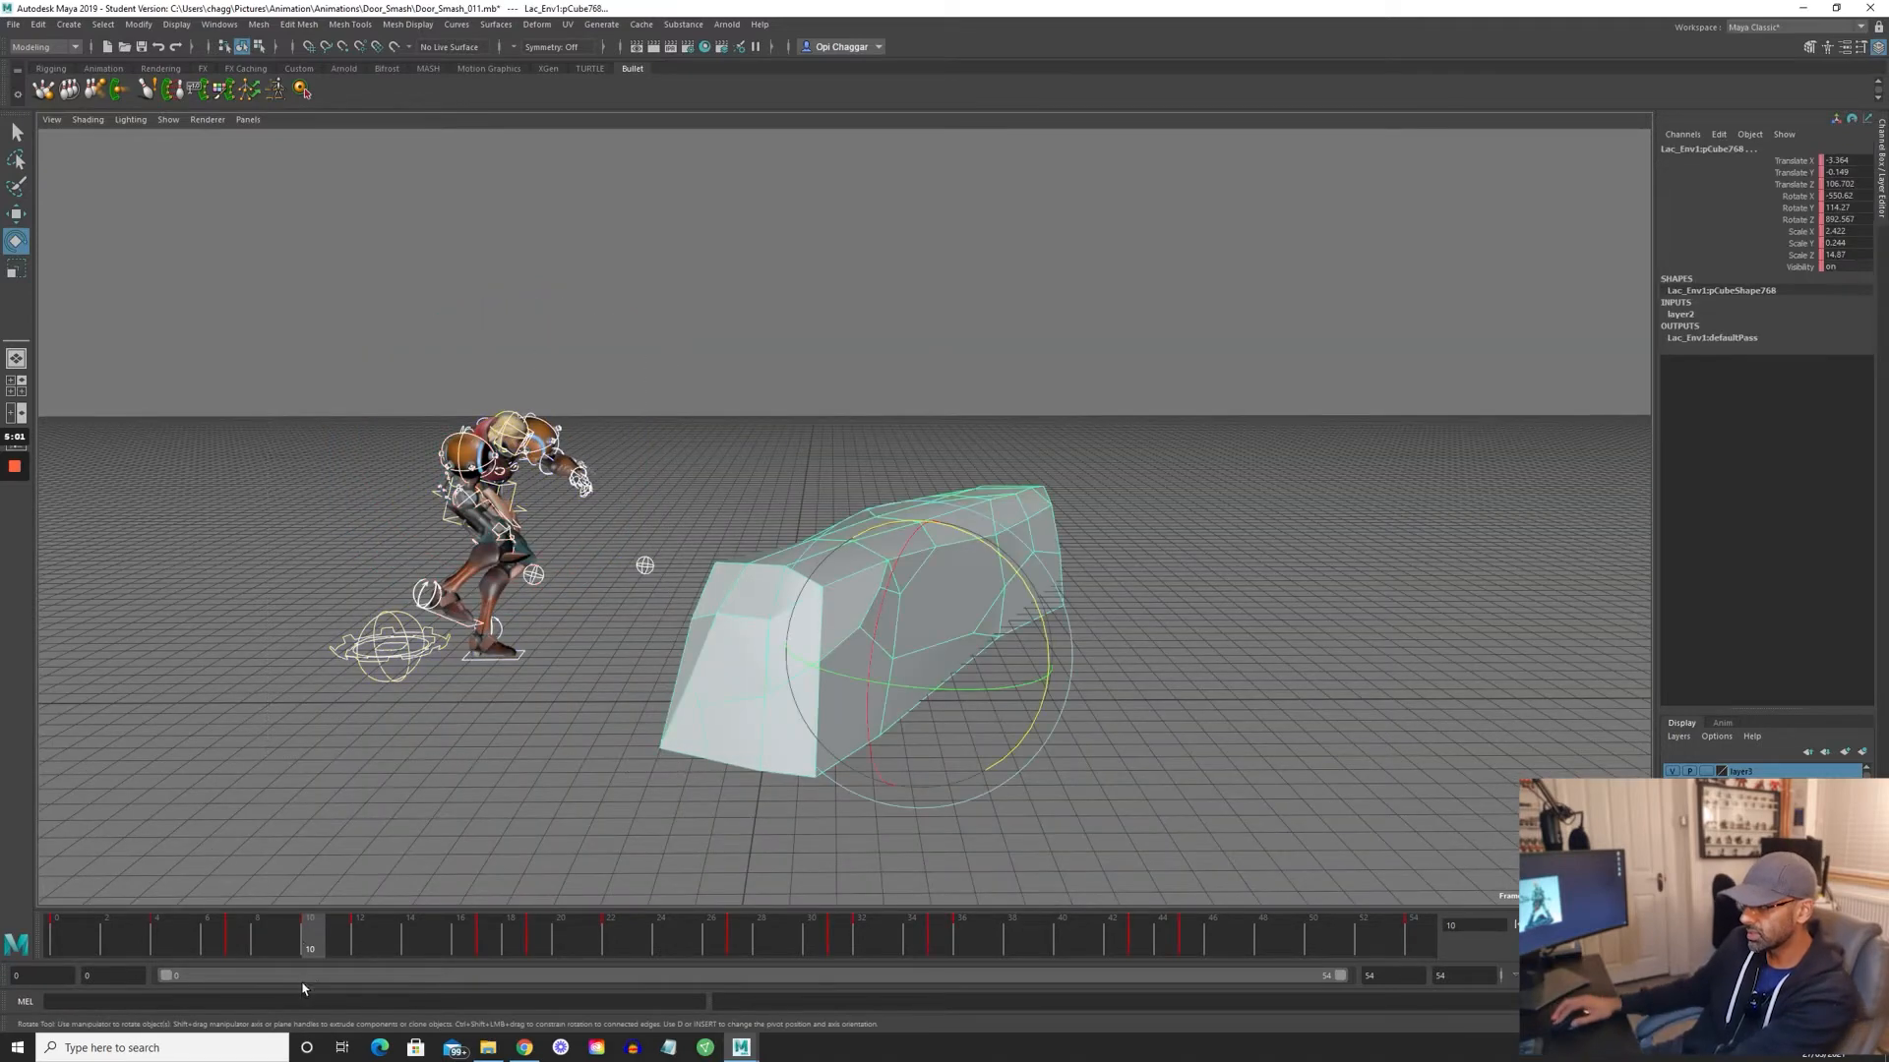
right_click(305, 952)
click(362, 751)
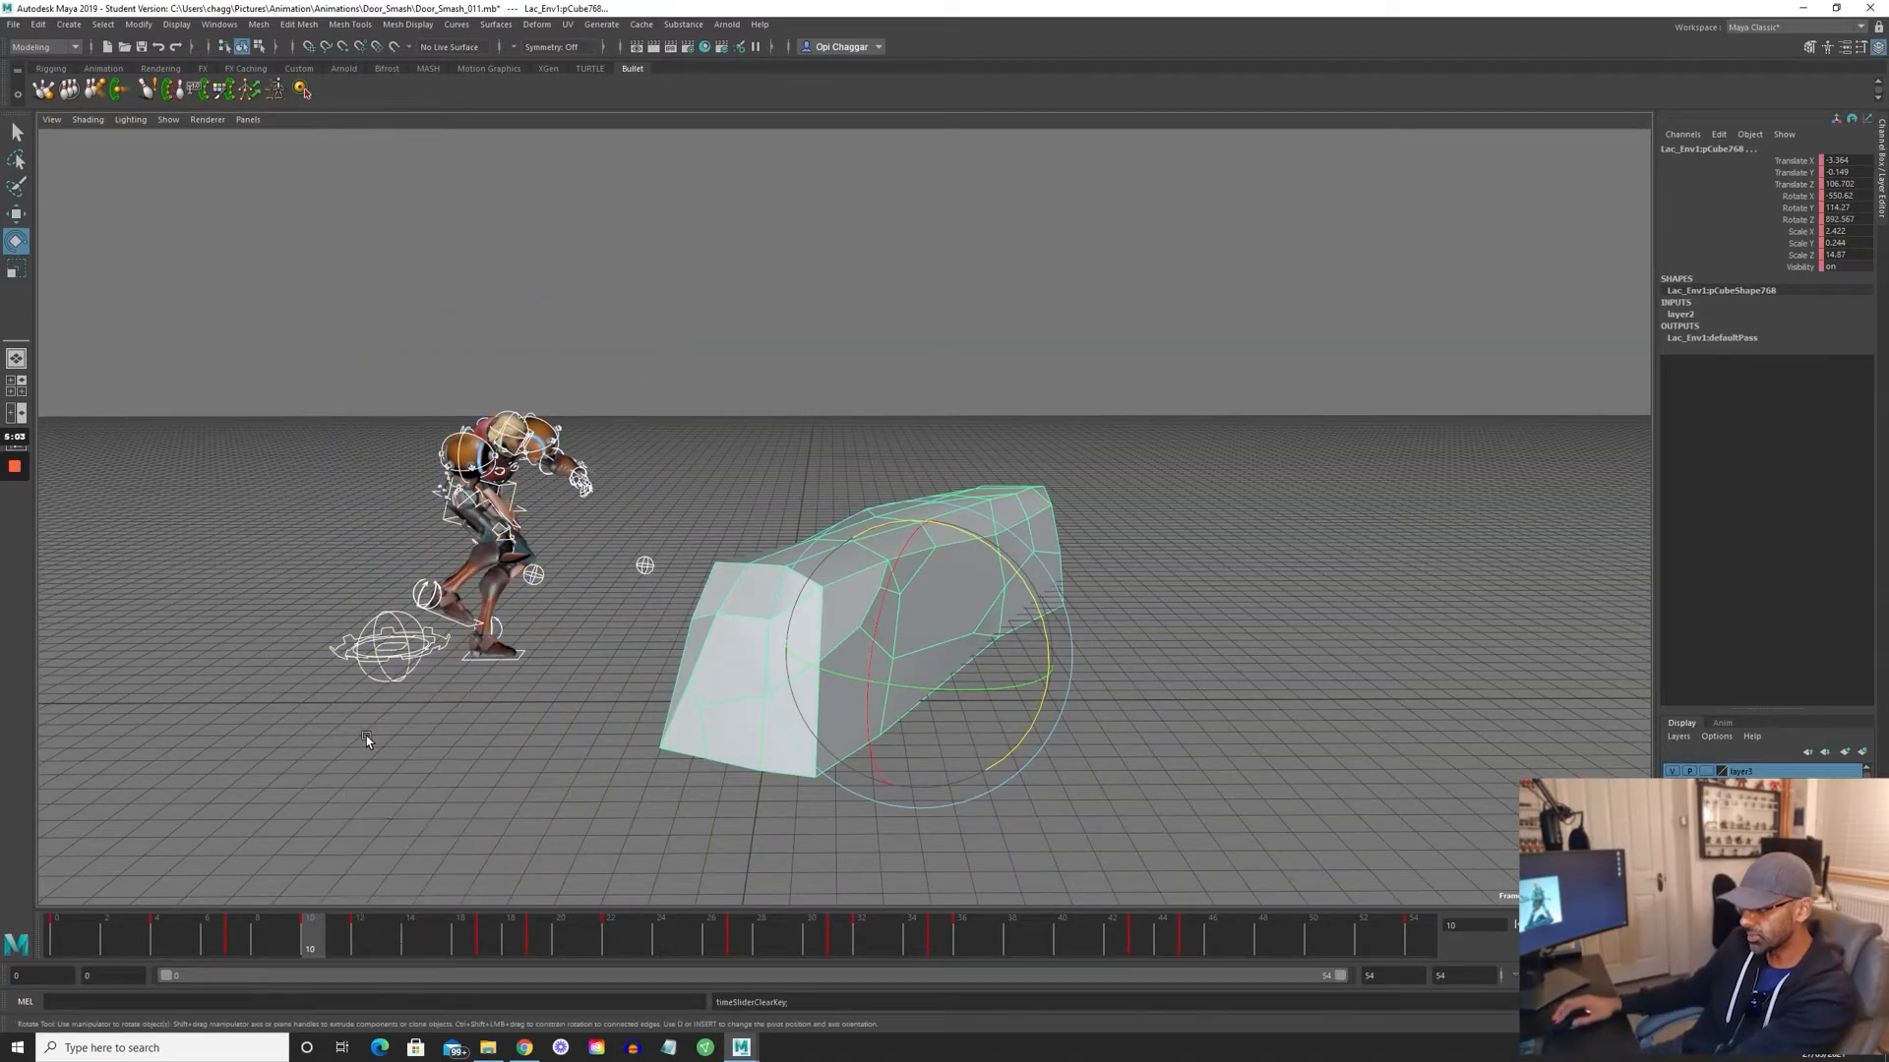
click(417, 798)
- Select the FK Spine0 control, hide the rig's control curves, return to frame 0 and switch to the Select tool
click(239, 931)
click(459, 520)
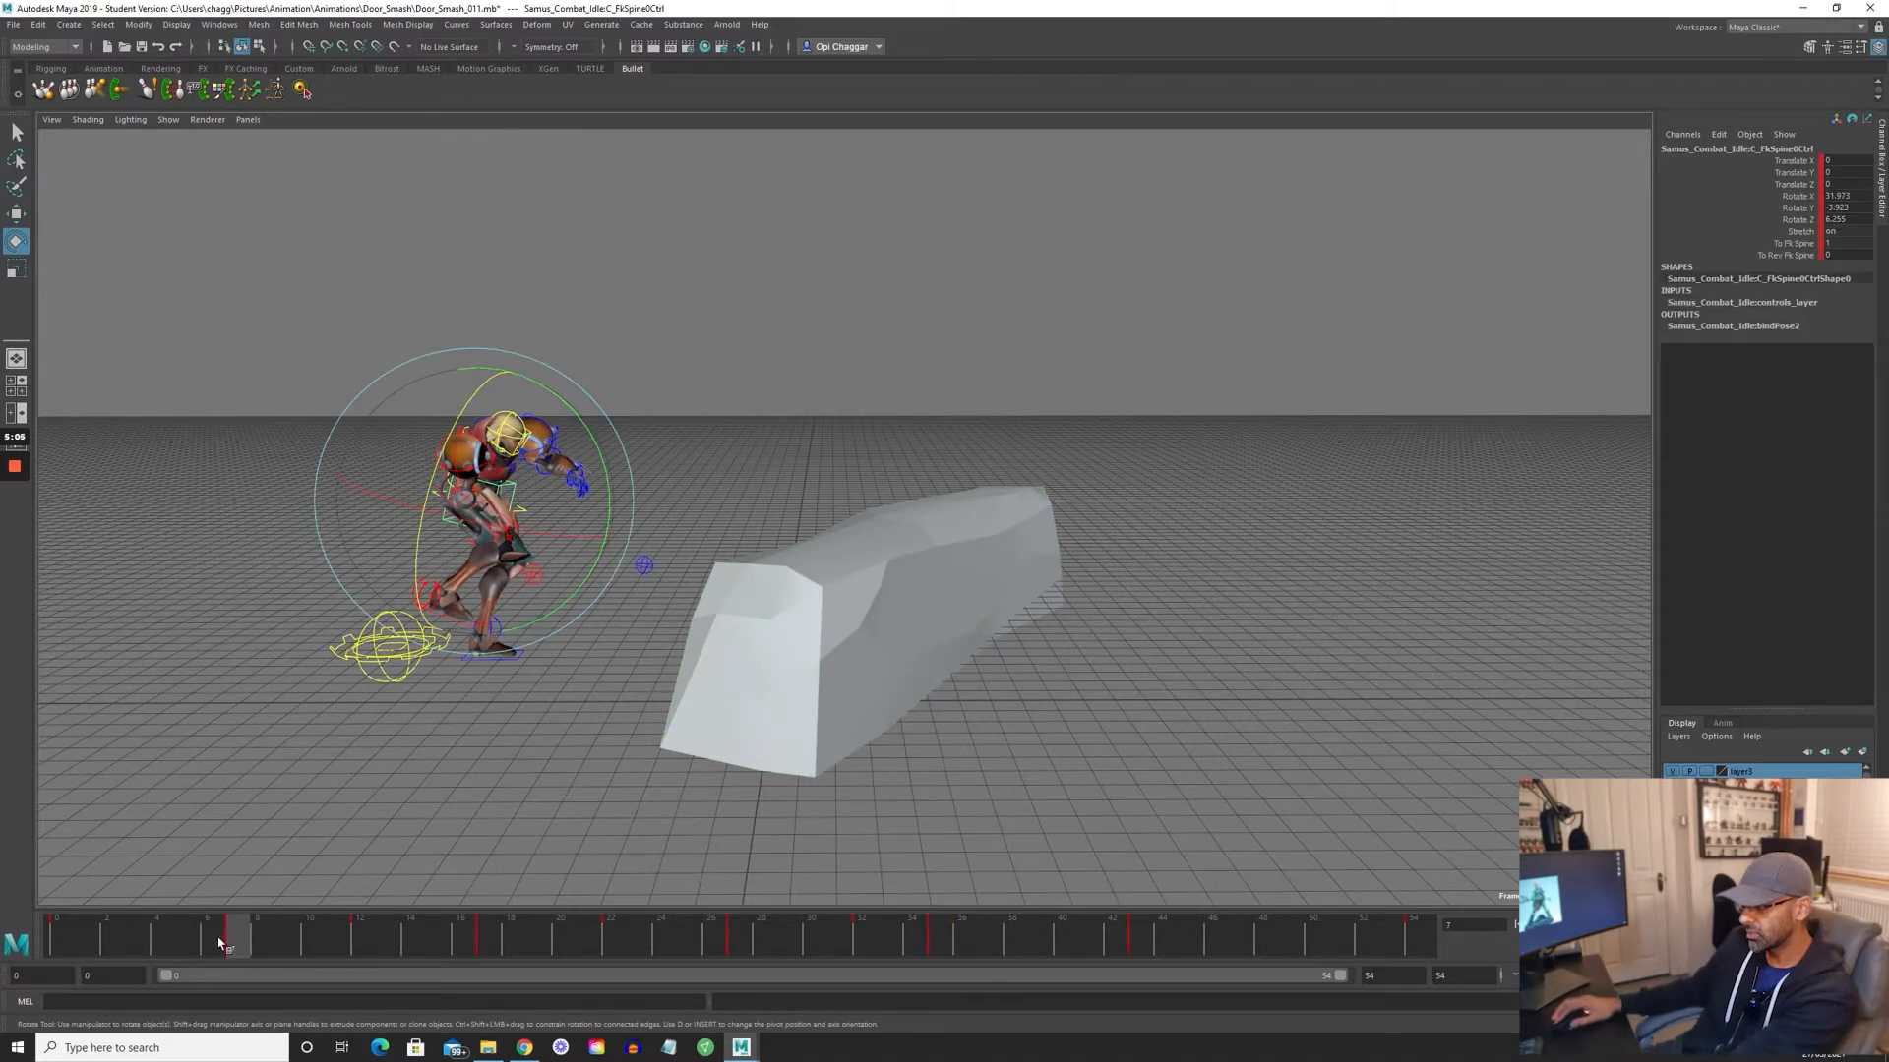
key(alt+v)
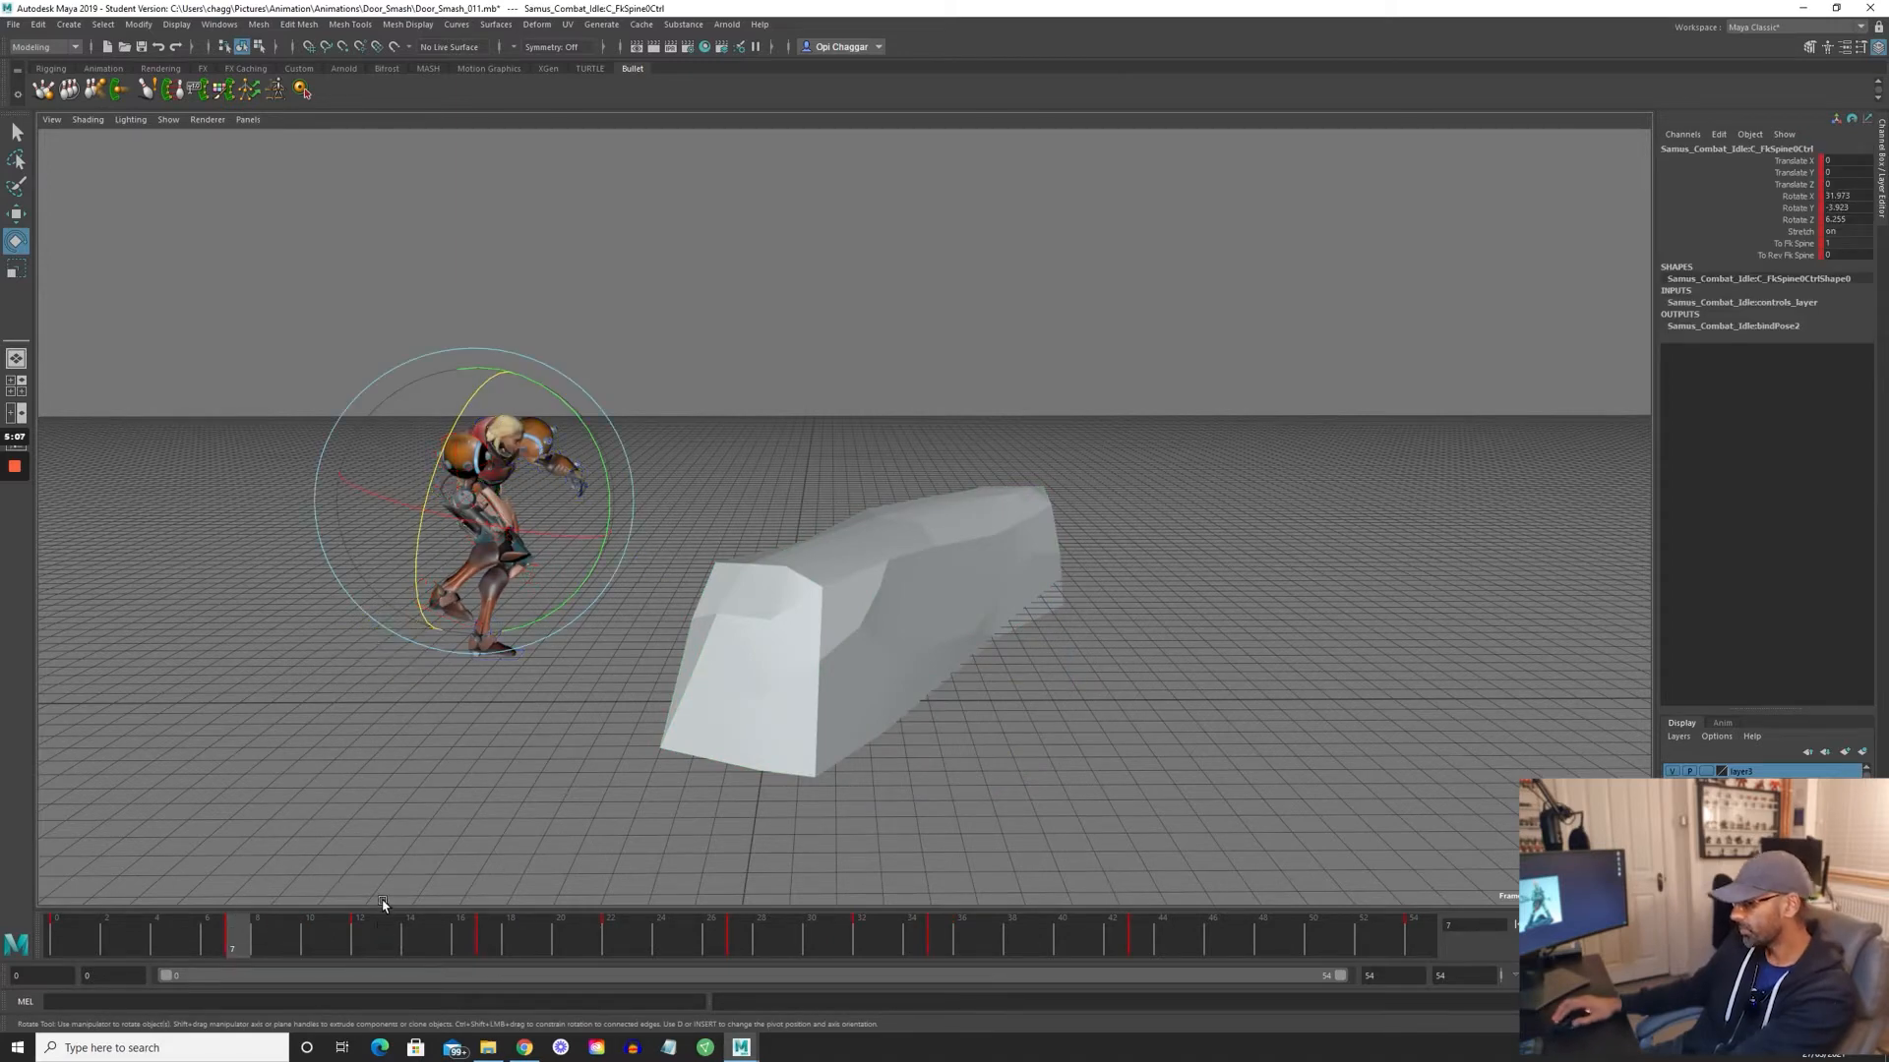
key(alt+shift+v)
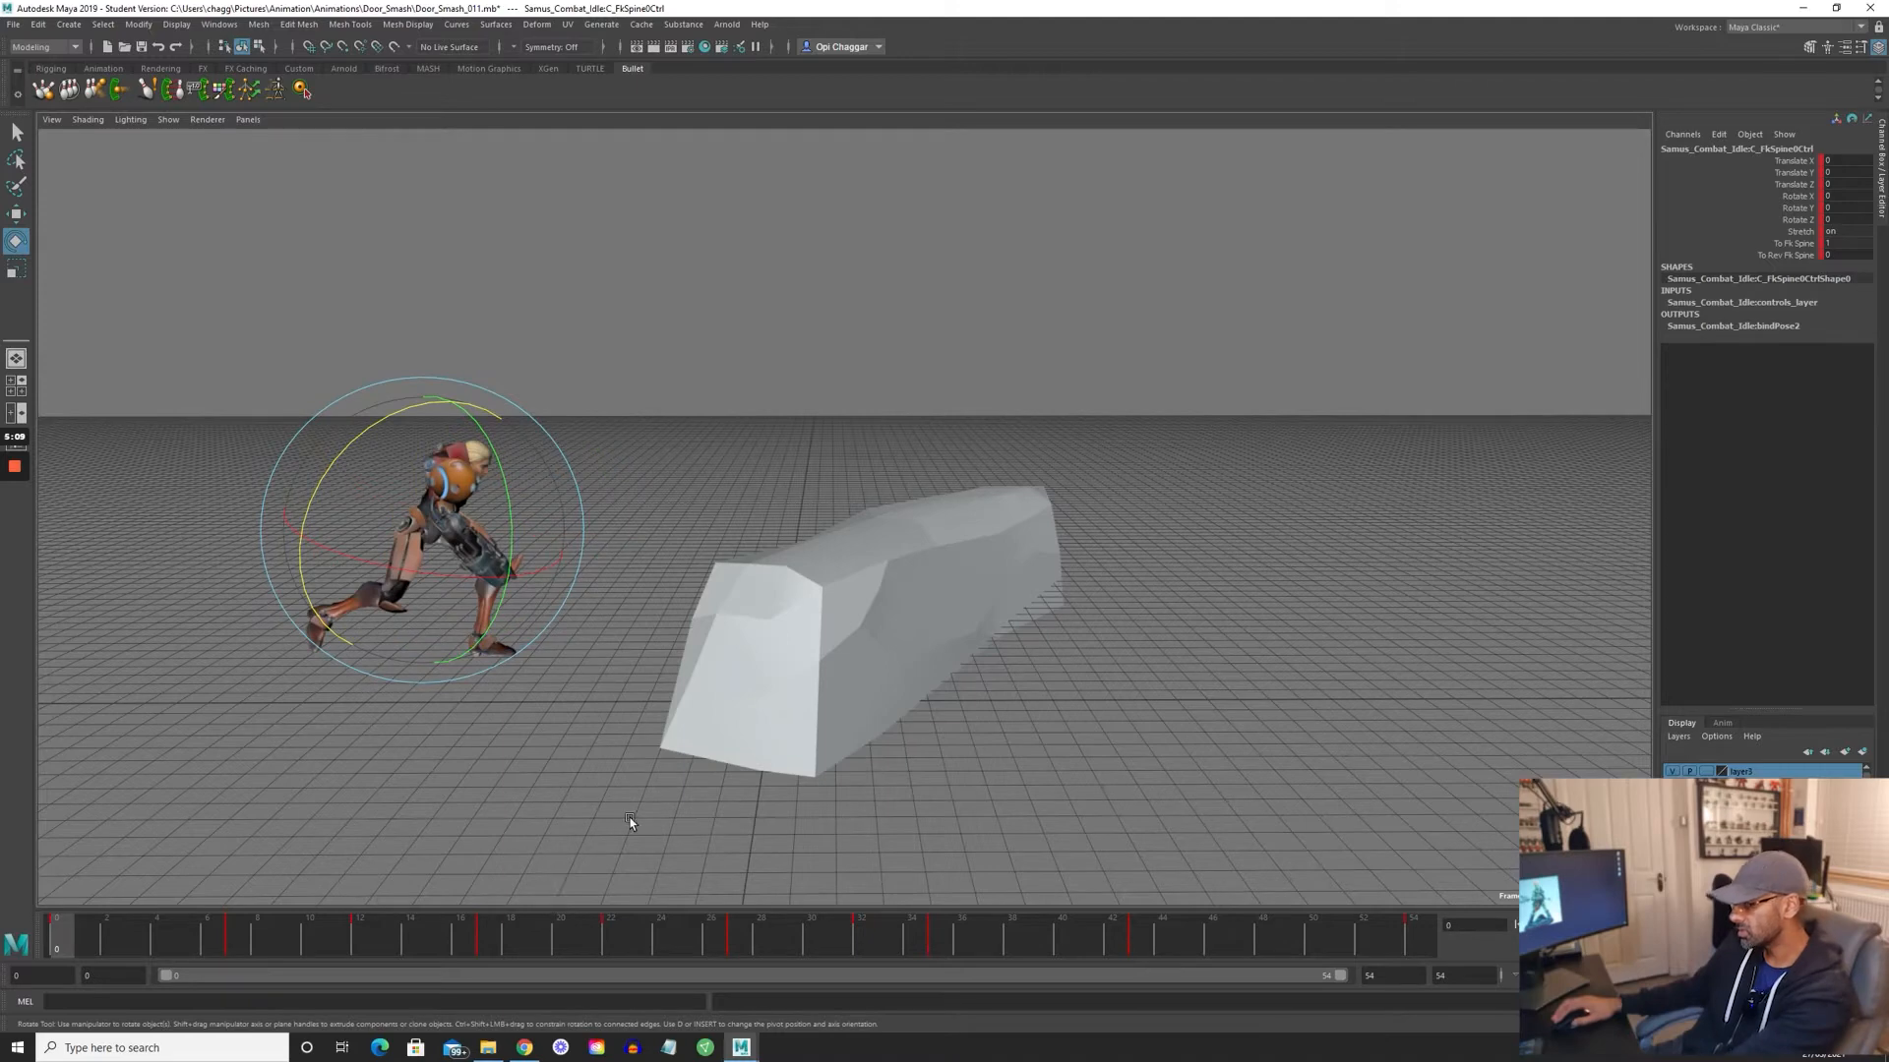
key(q)
- Step backward through the landing key poses from frame 54 and return to frame 0
key(comma)
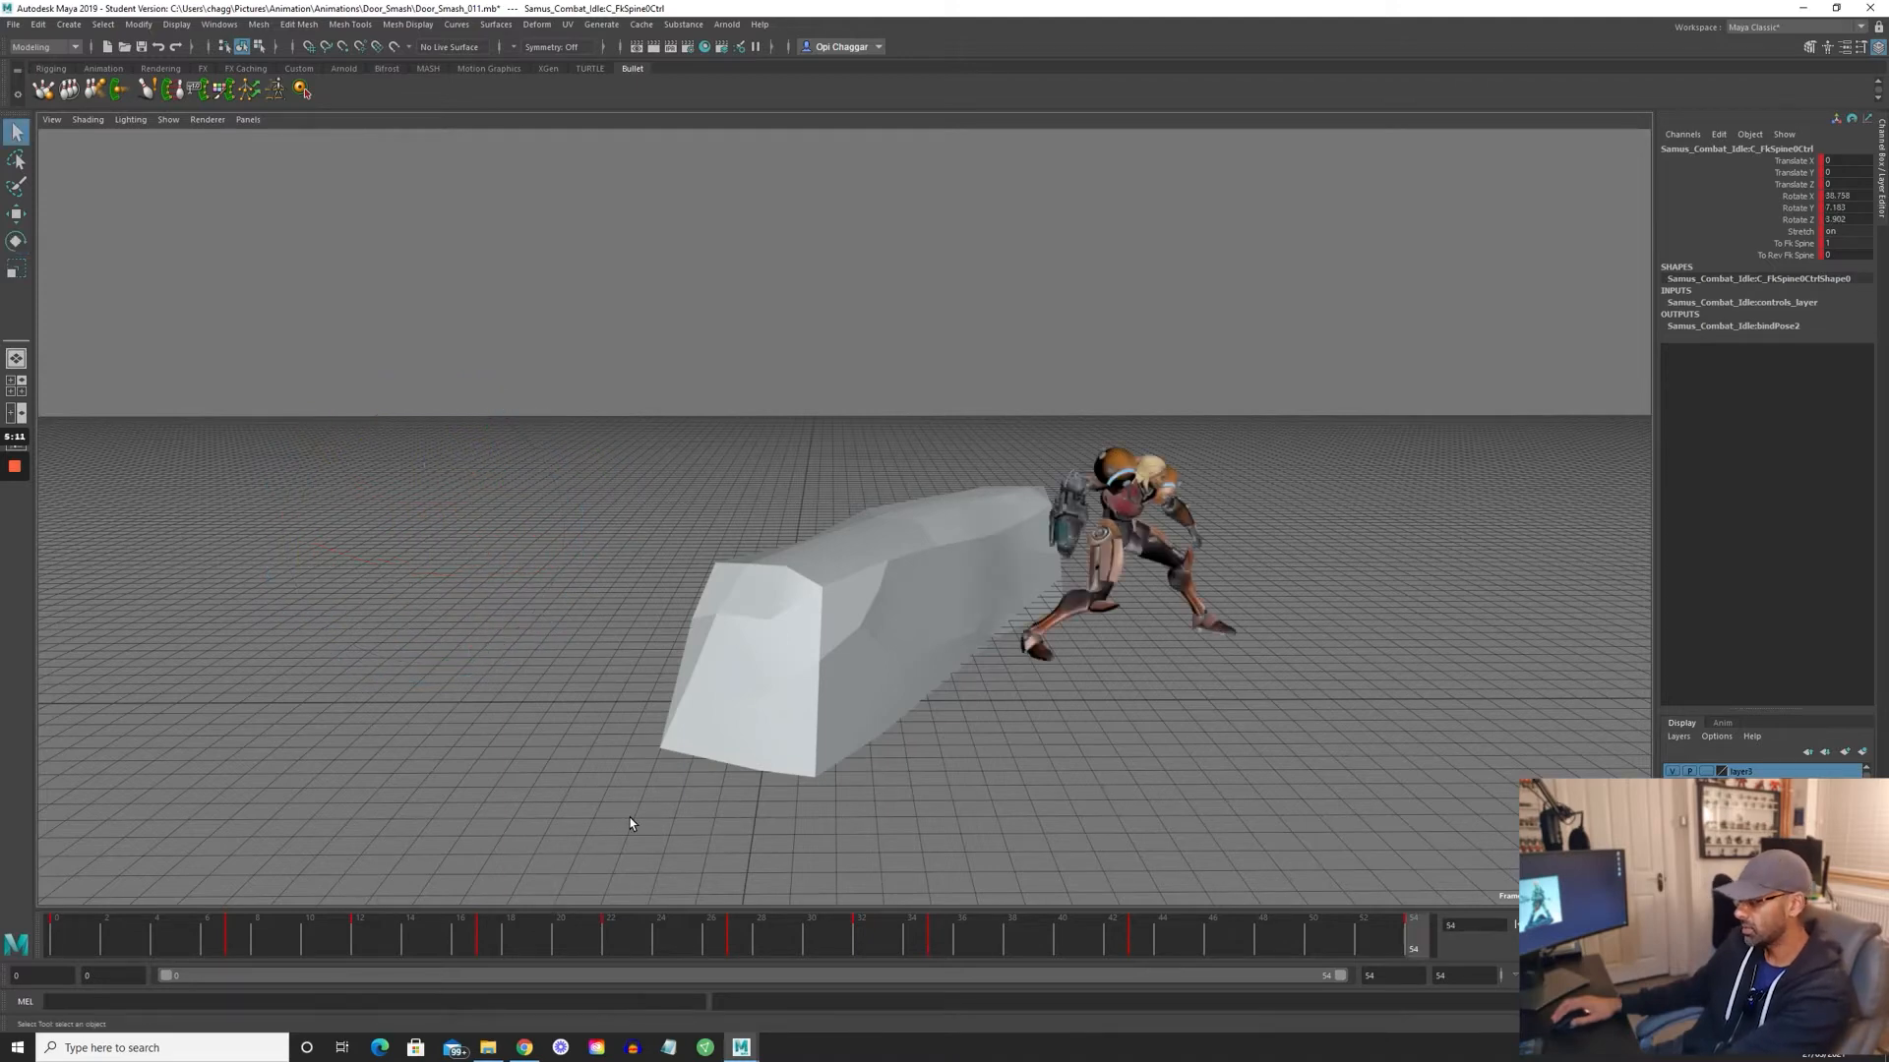
key(comma)
key(comma)
key(comma)
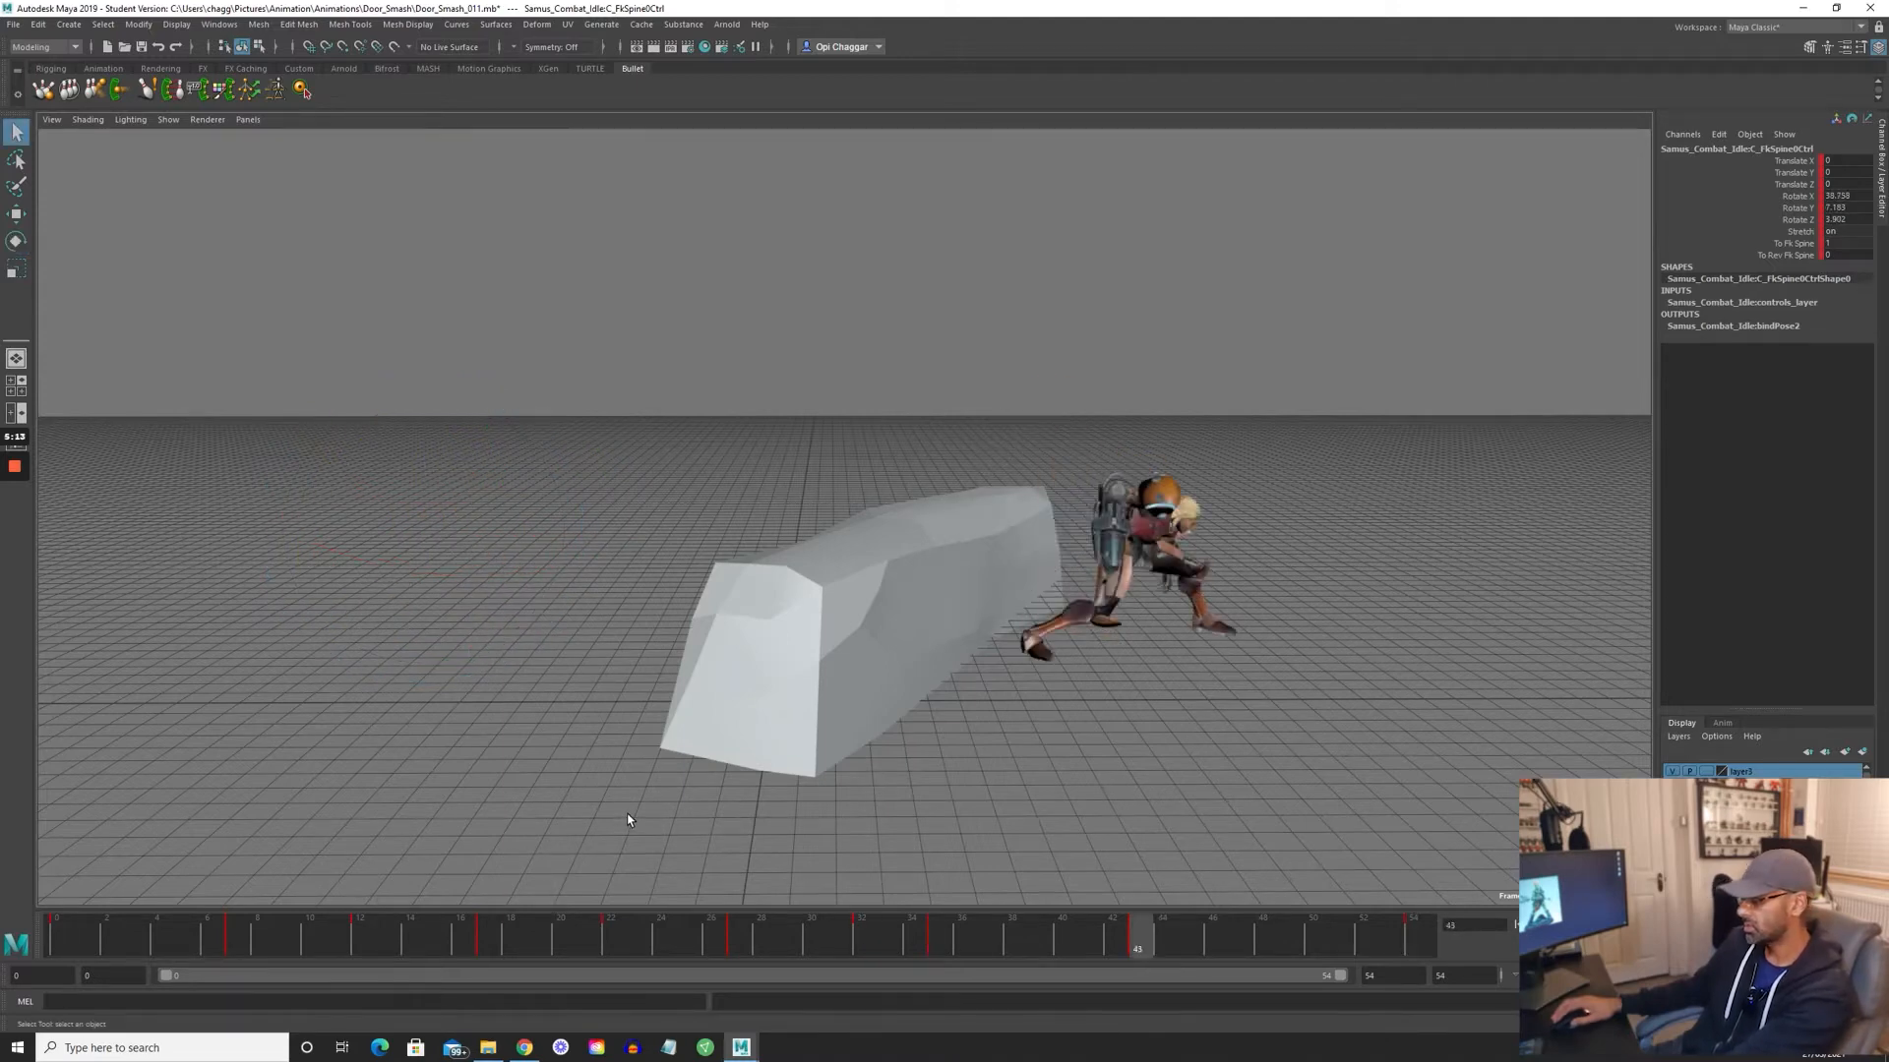
key(alt+shift+v)
- Orbit around the rock and step back and forth through the key poses between frames 0 and 17 to check the run-up
alt+drag(622, 807, 577, 810)
key(period)
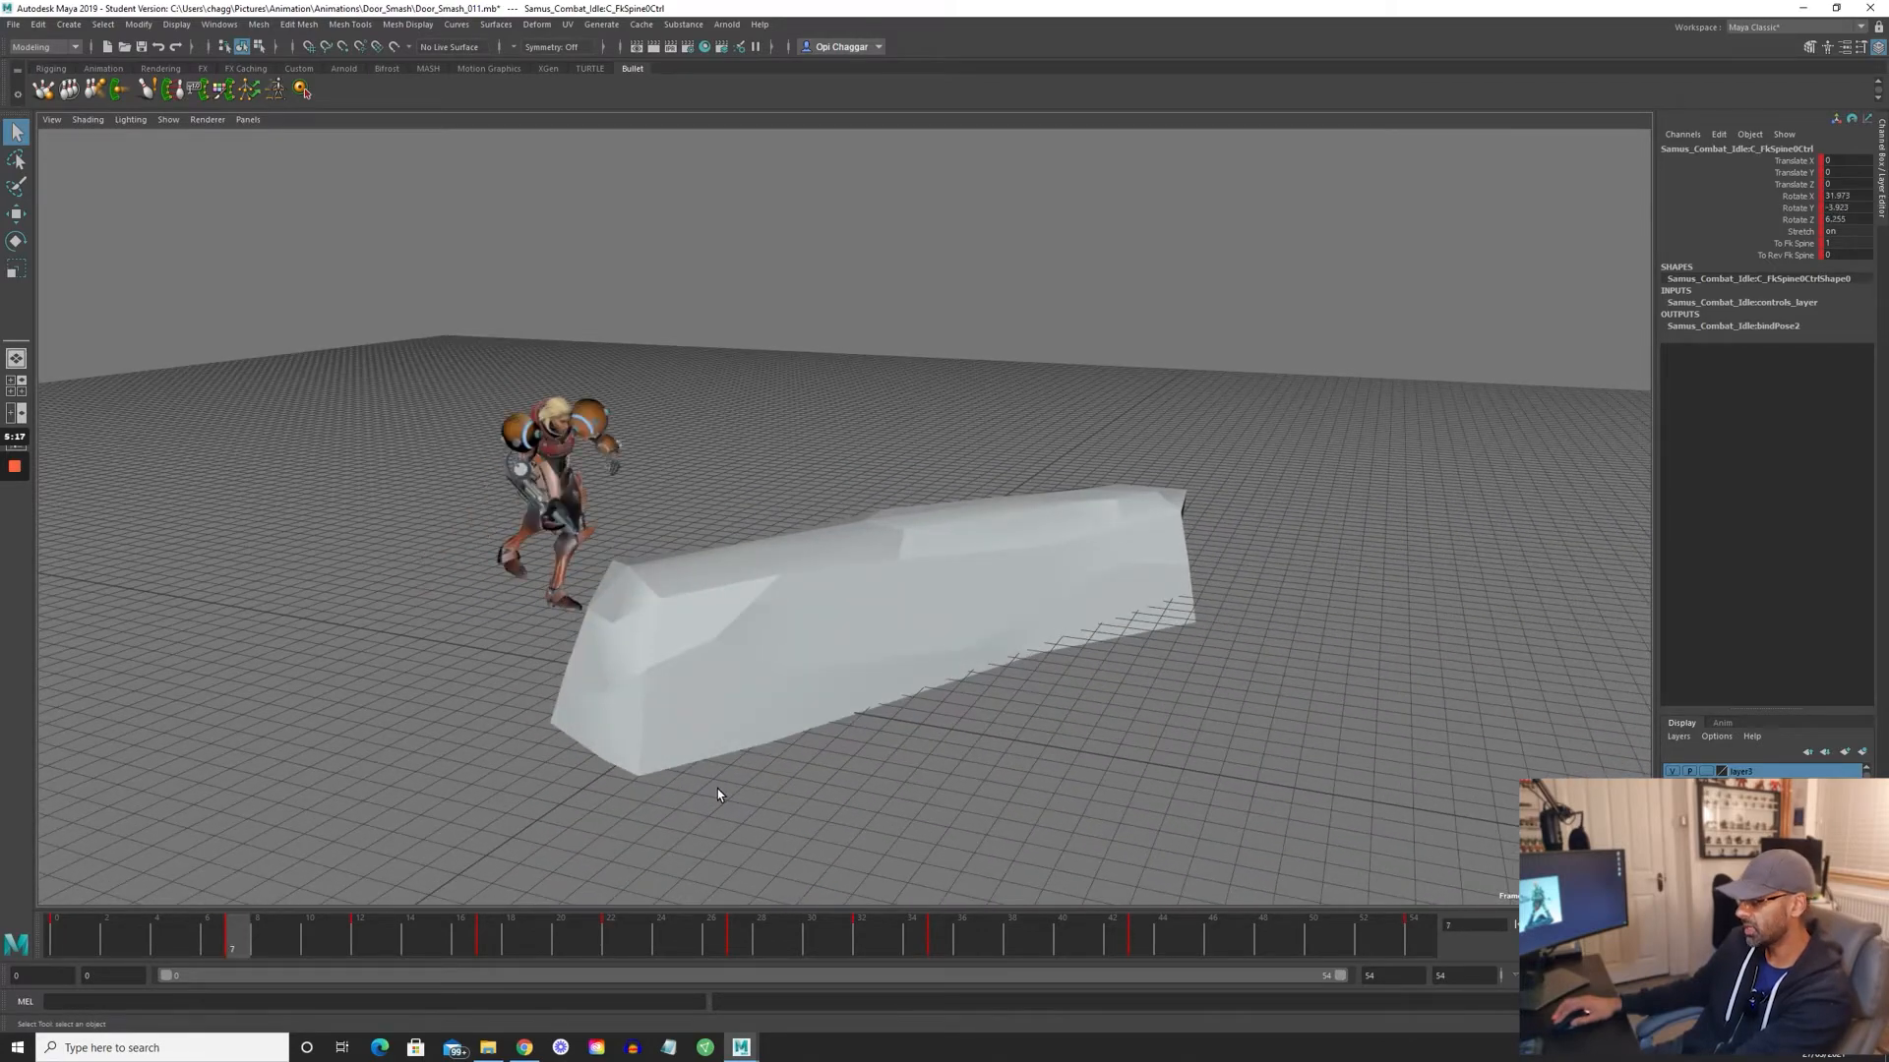
key(period)
key(period)
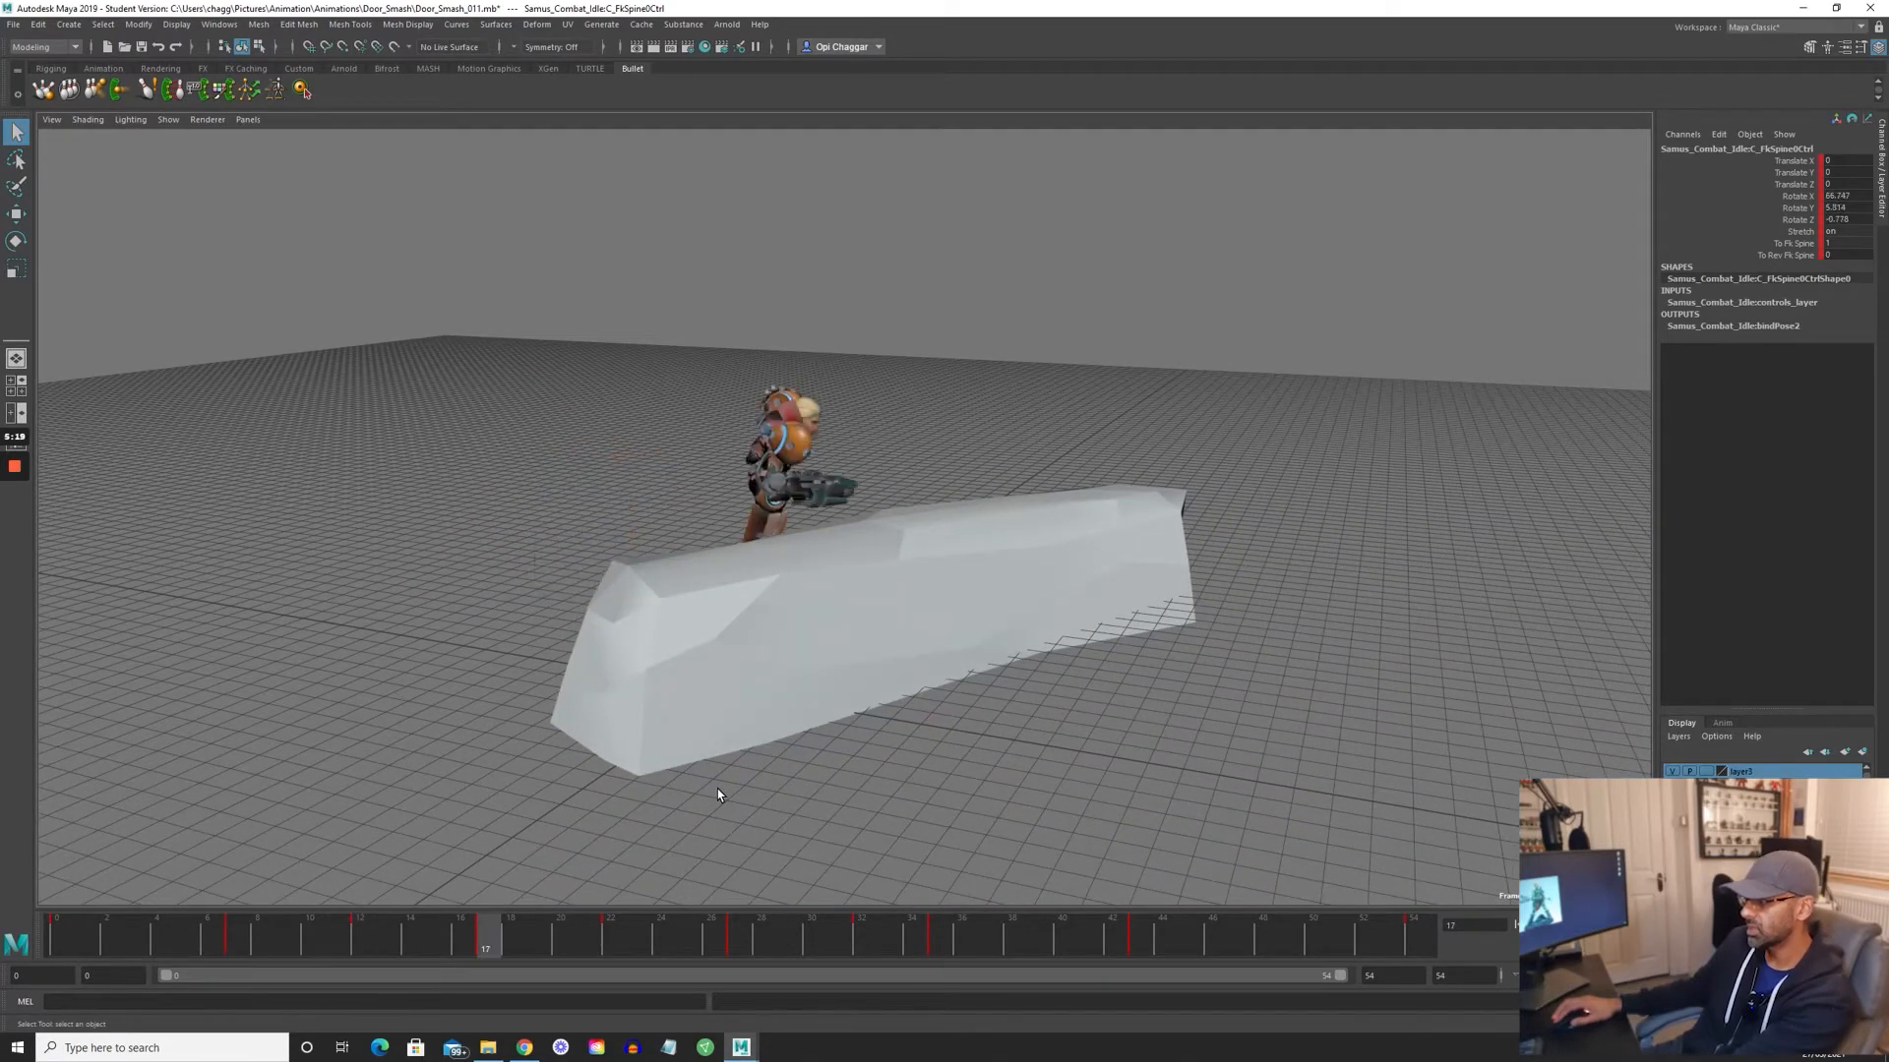
key(comma)
key(comma)
key(comma)
key(comma)
key(period)
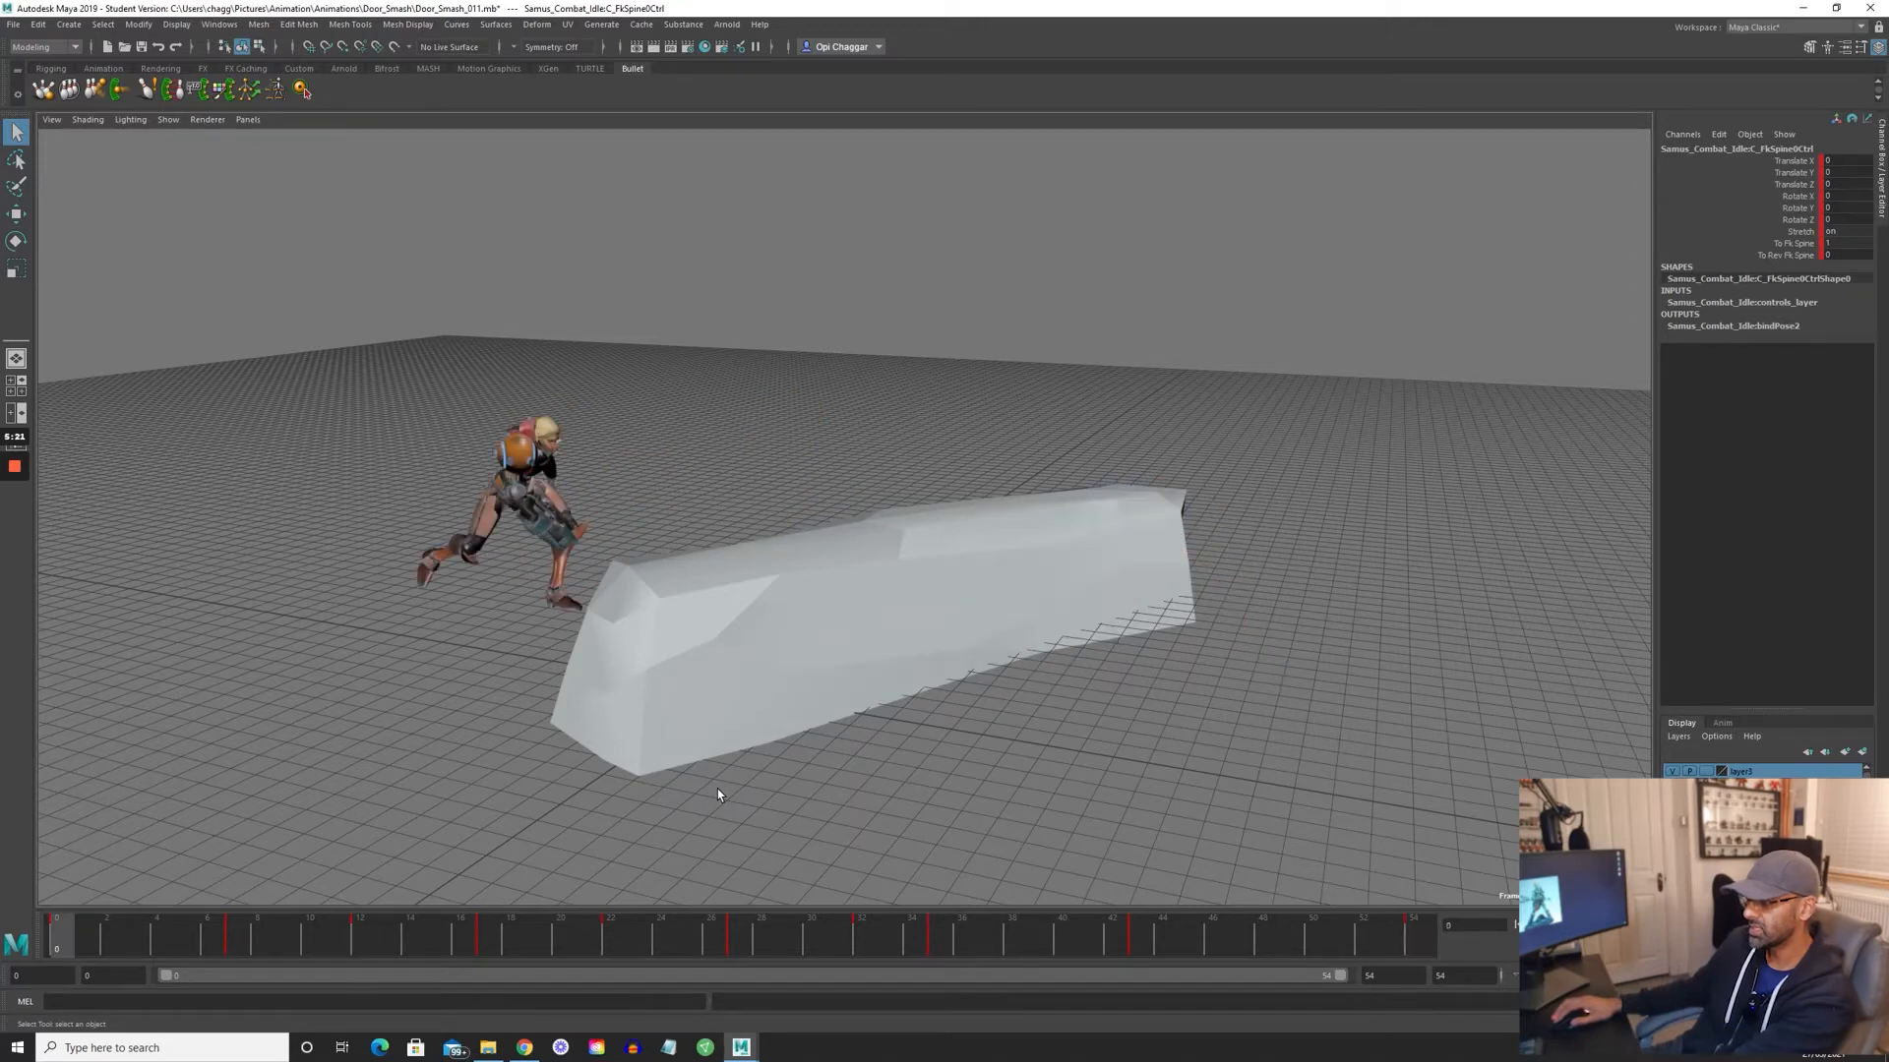
key(period)
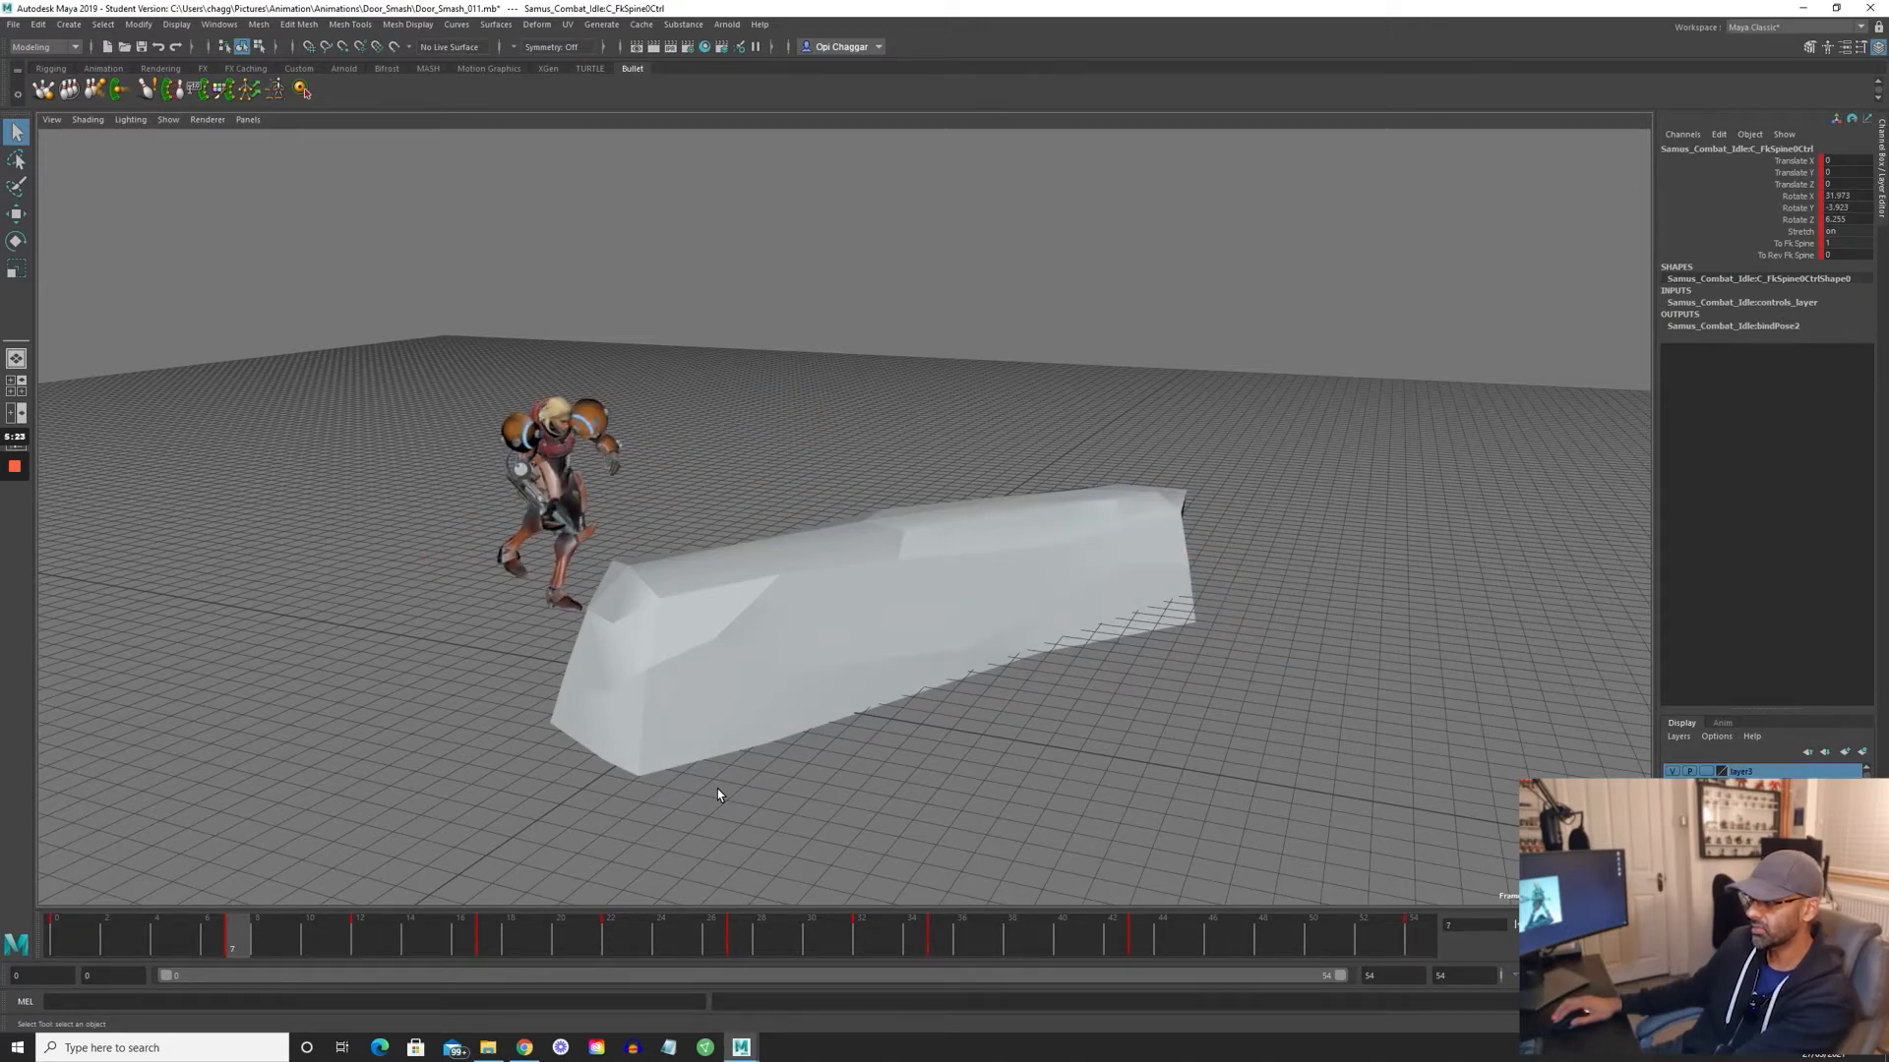
- Advance through the key poses from frame 7 to frame 32, examining the vault over the rock from its landing side
key(period)
key(period)
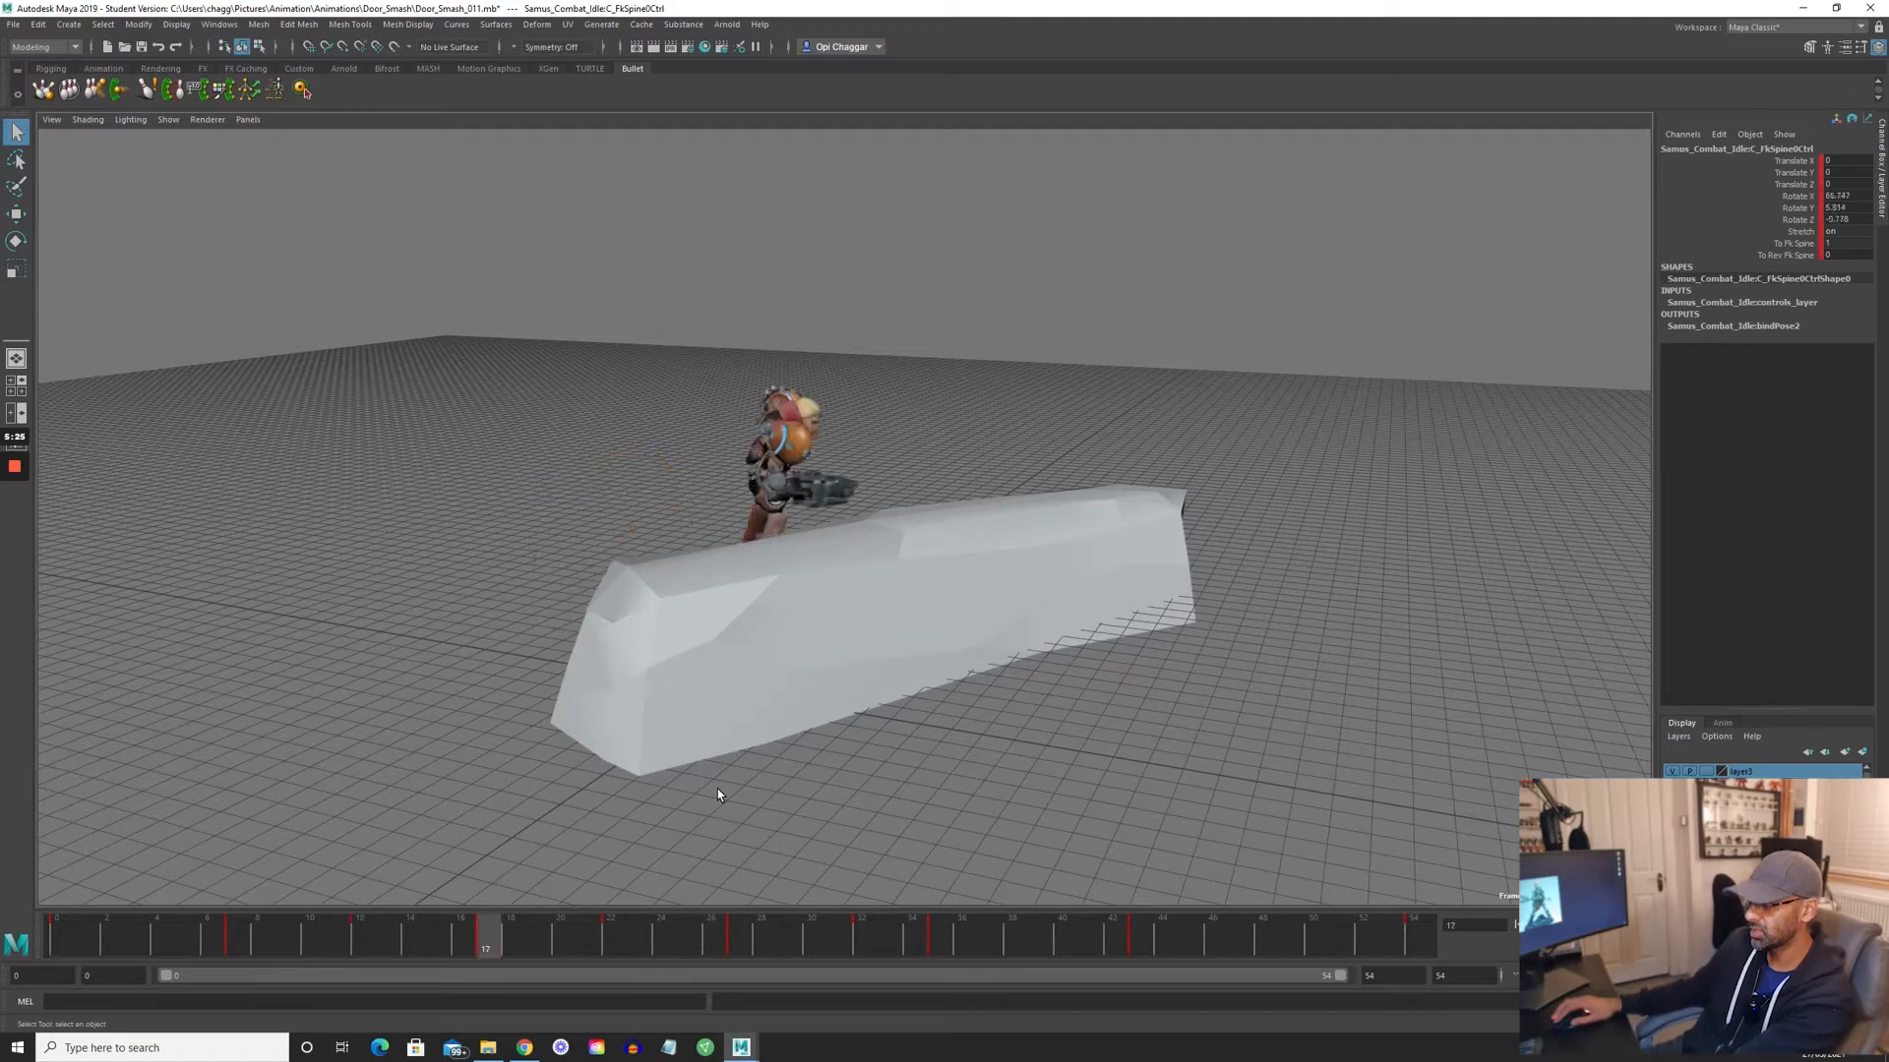
key(period)
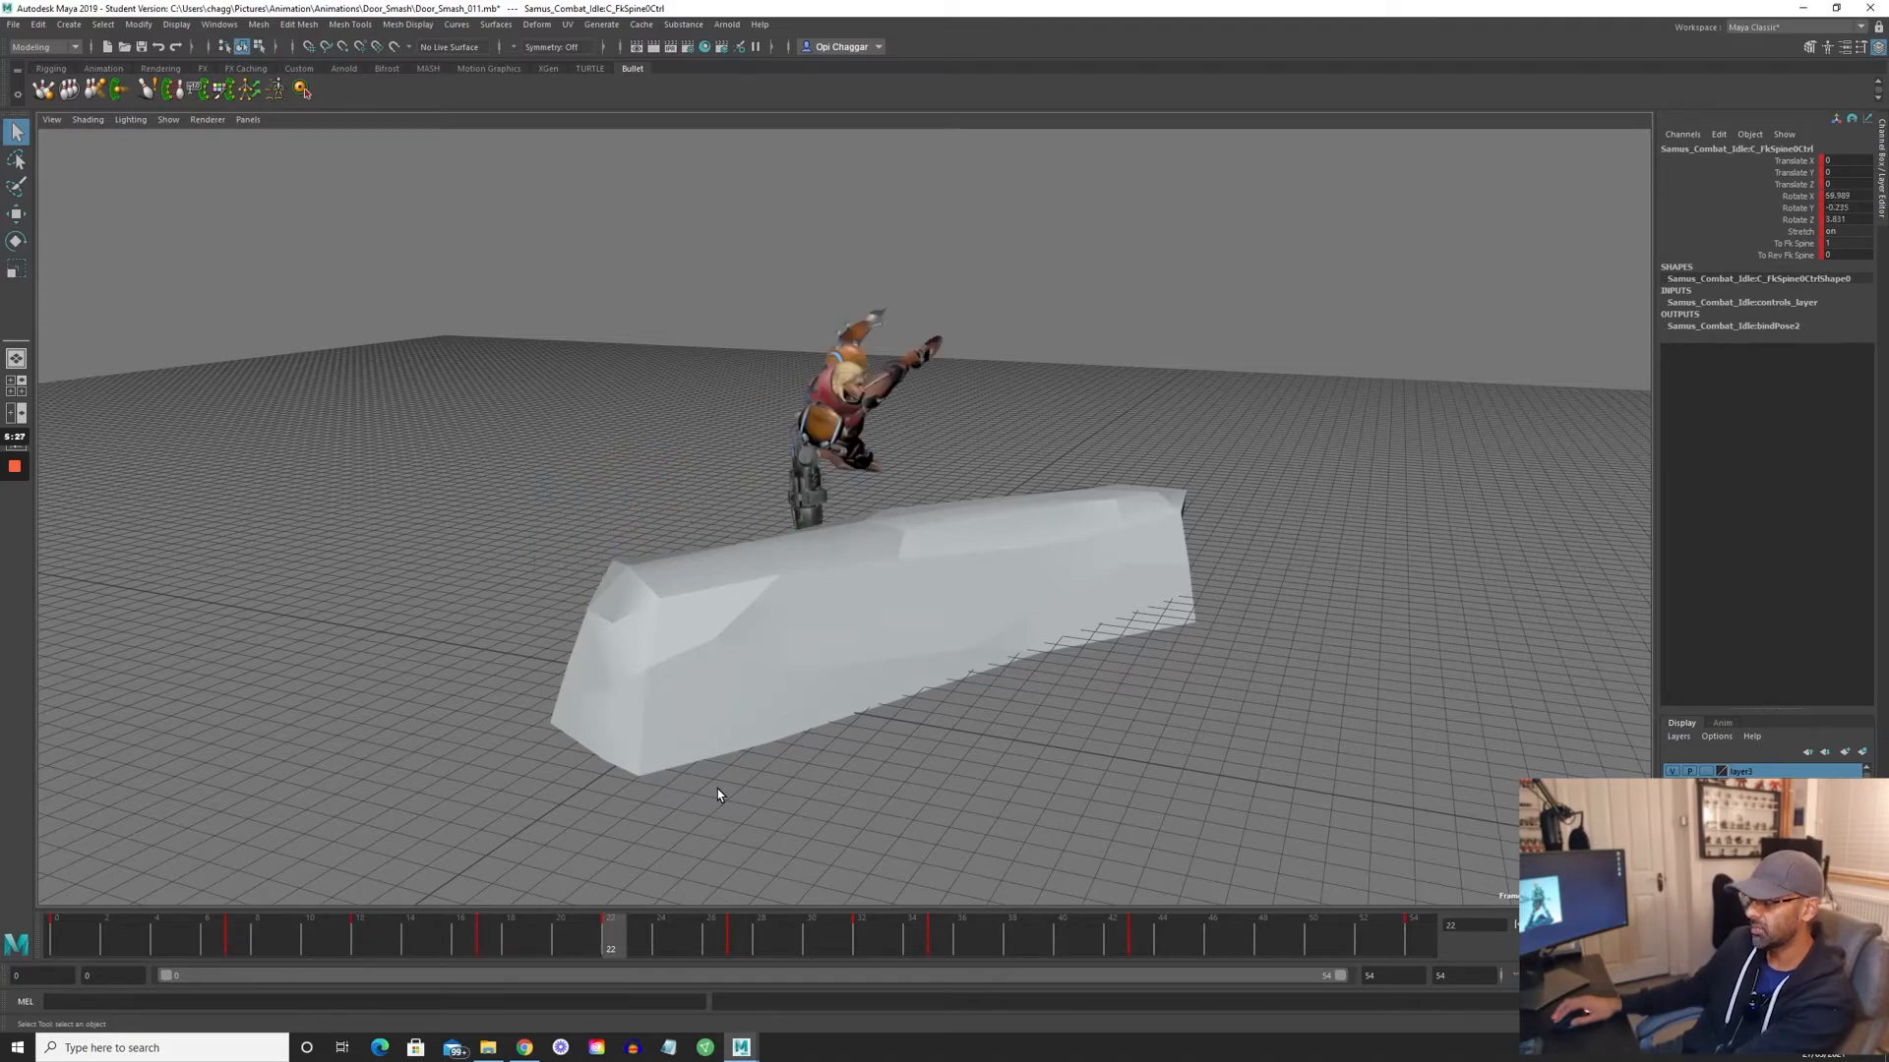
alt+drag(718, 795, 609, 784)
alt+right_drag(609, 784, 919, 747)
alt+drag(918, 747, 916, 740)
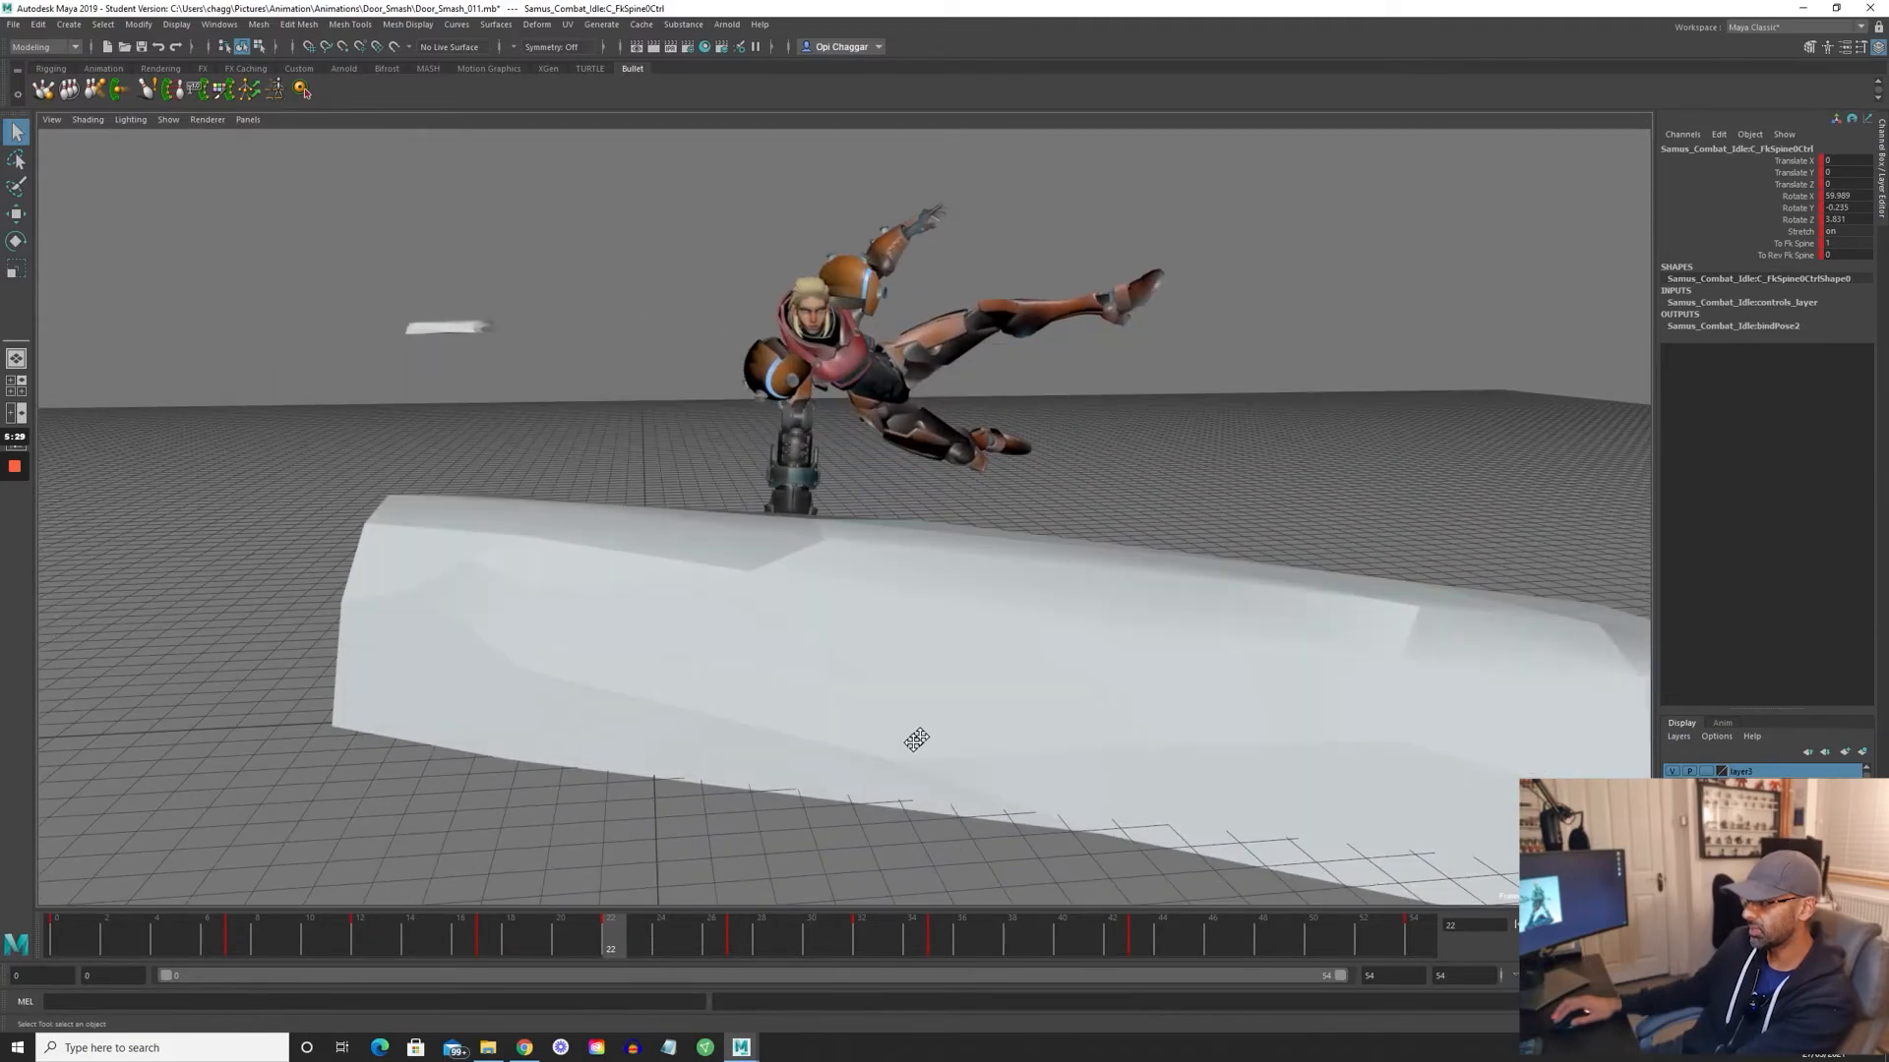
alt+right_drag(916, 739, 633, 842)
key(period)
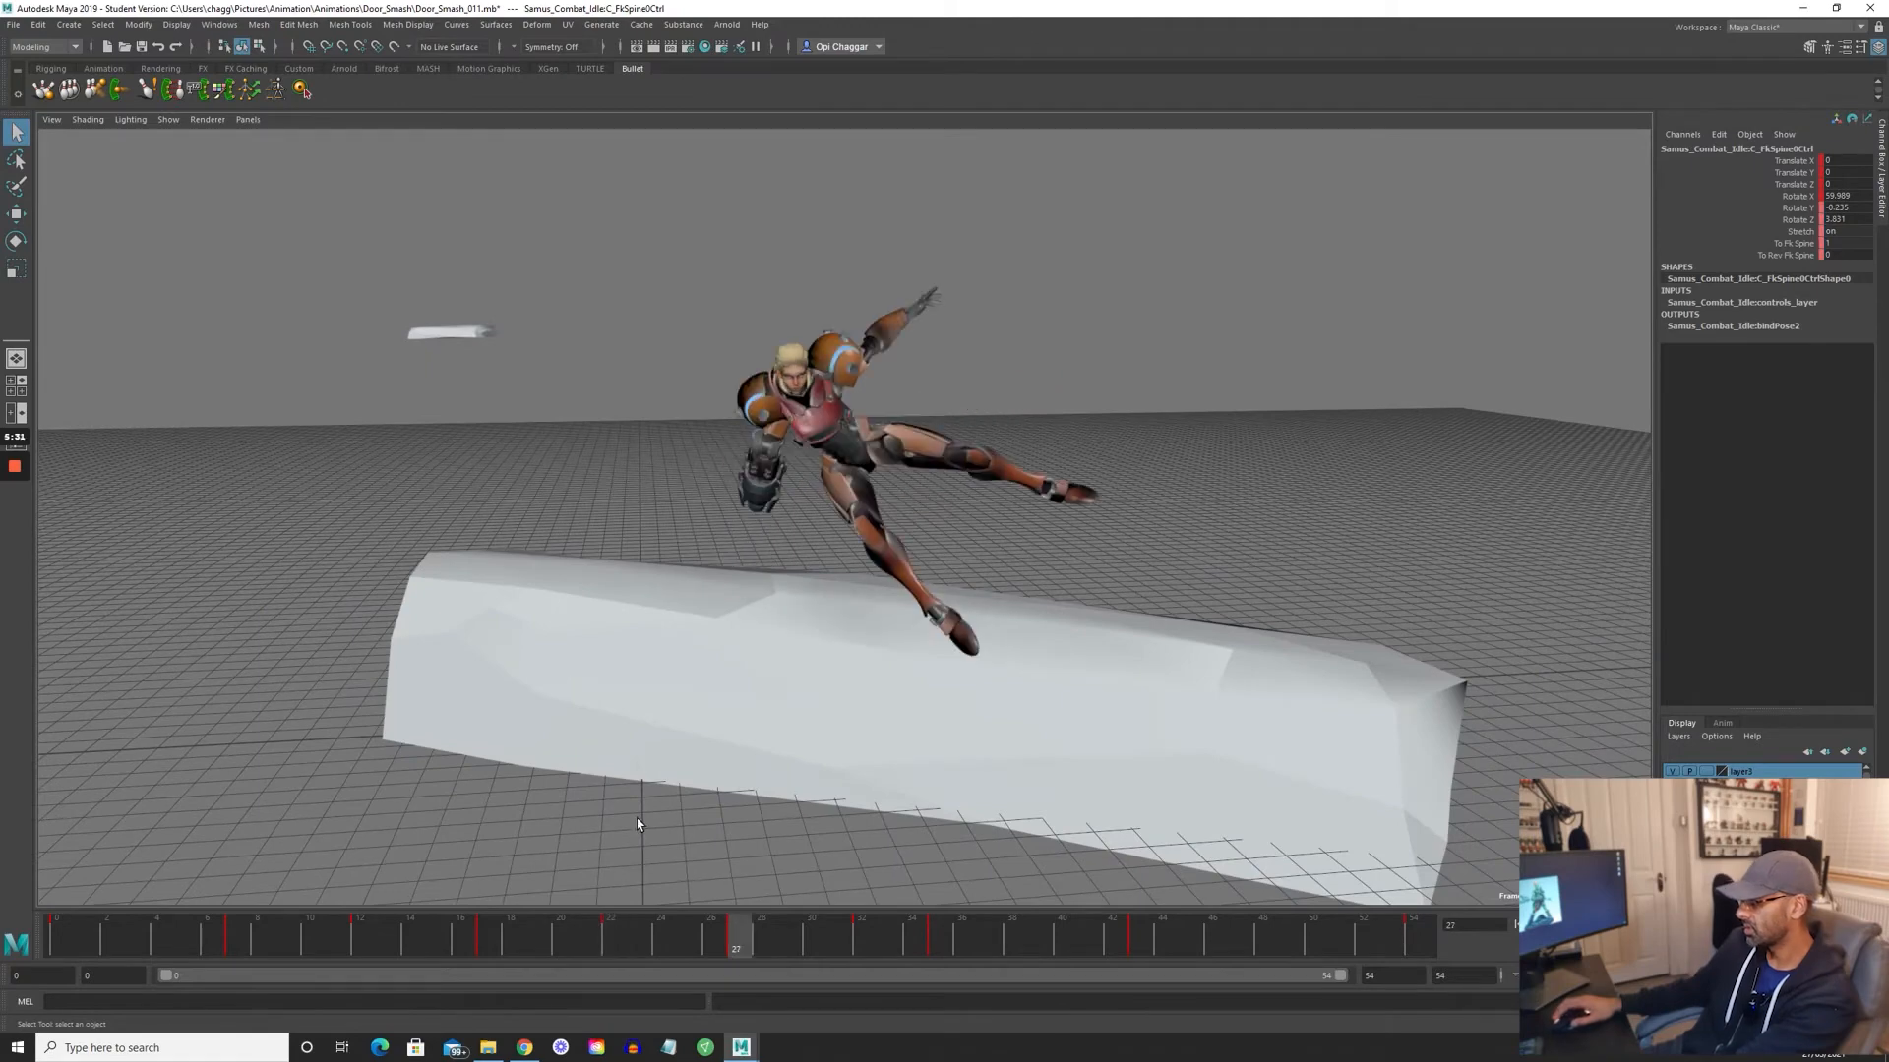
mouse_move(640, 806)
alt+mouse_down()
mouse_move(687, 809)
mouse_move(643, 812)
alt+mouse_up()
key(period)
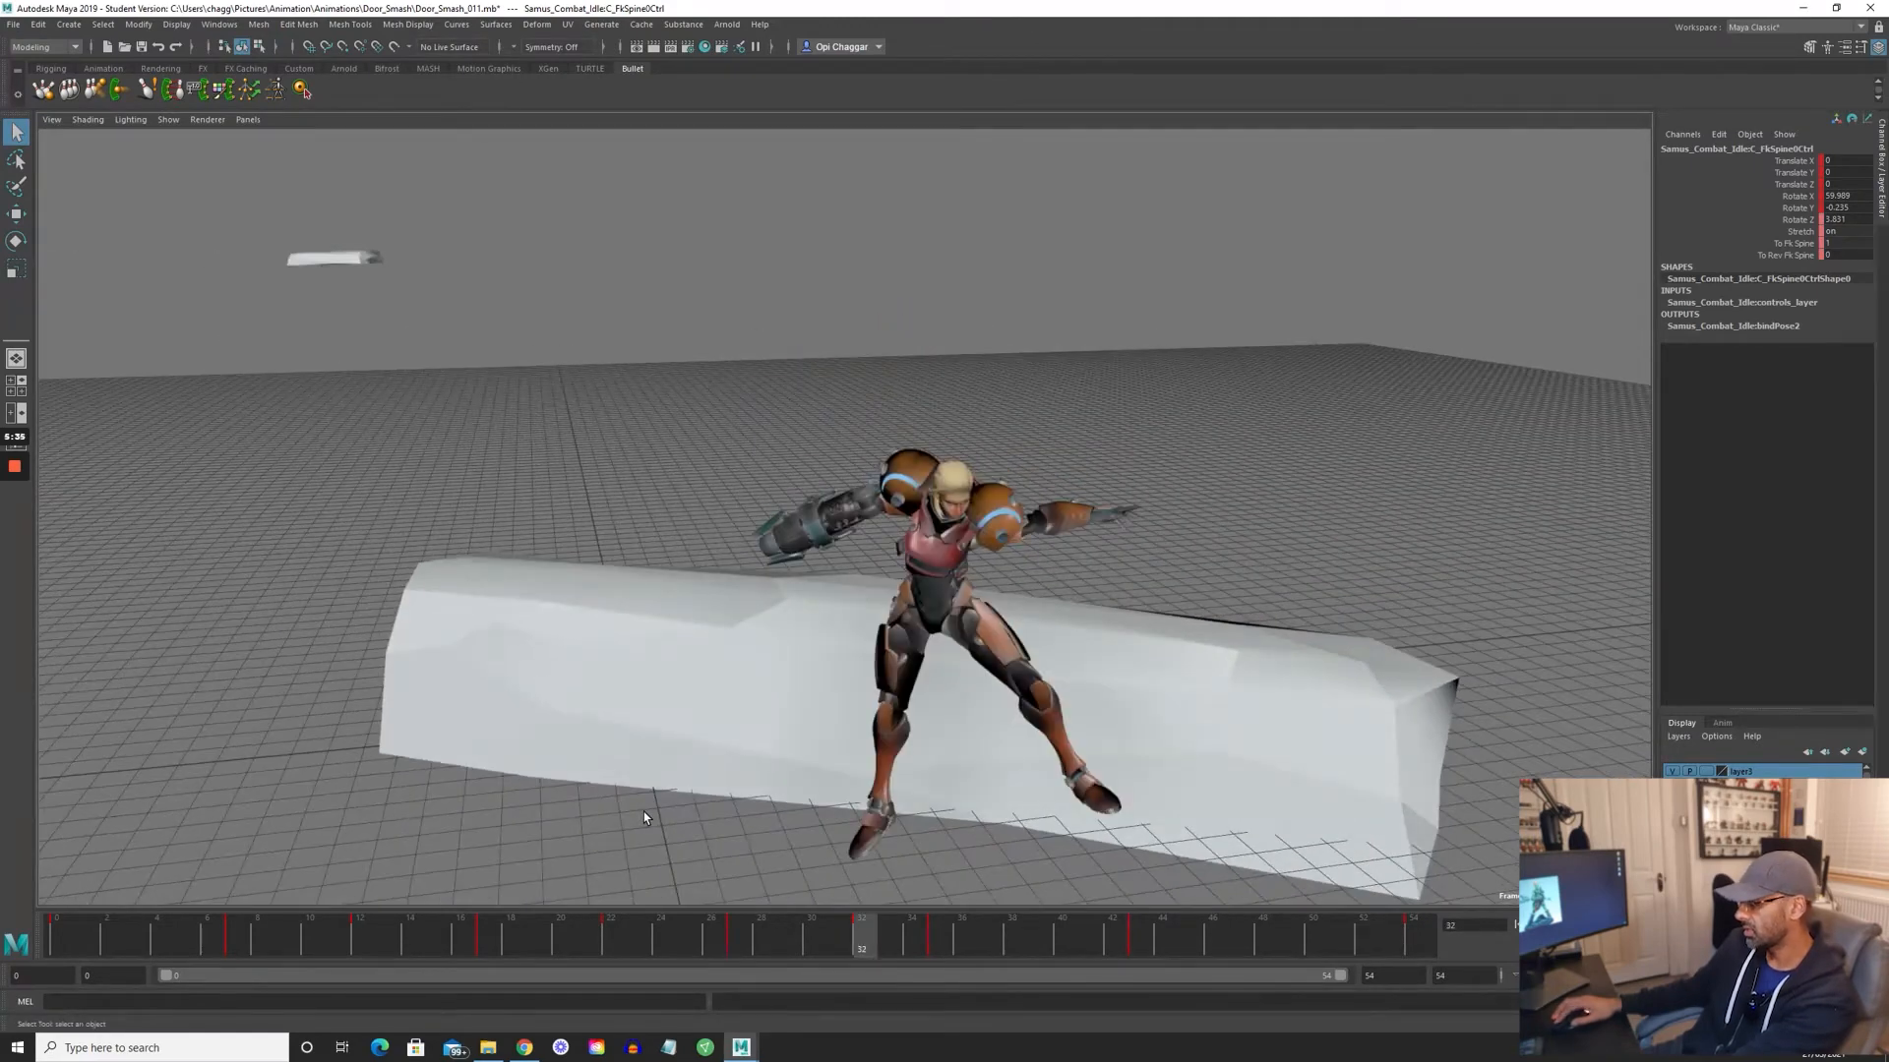
- Step back and forth around frame 32, then on to frame 54, to examine the landing poses from a lower angle
key(period)
alt+drag(738, 783, 673, 745)
key(comma)
key(comma)
key(period)
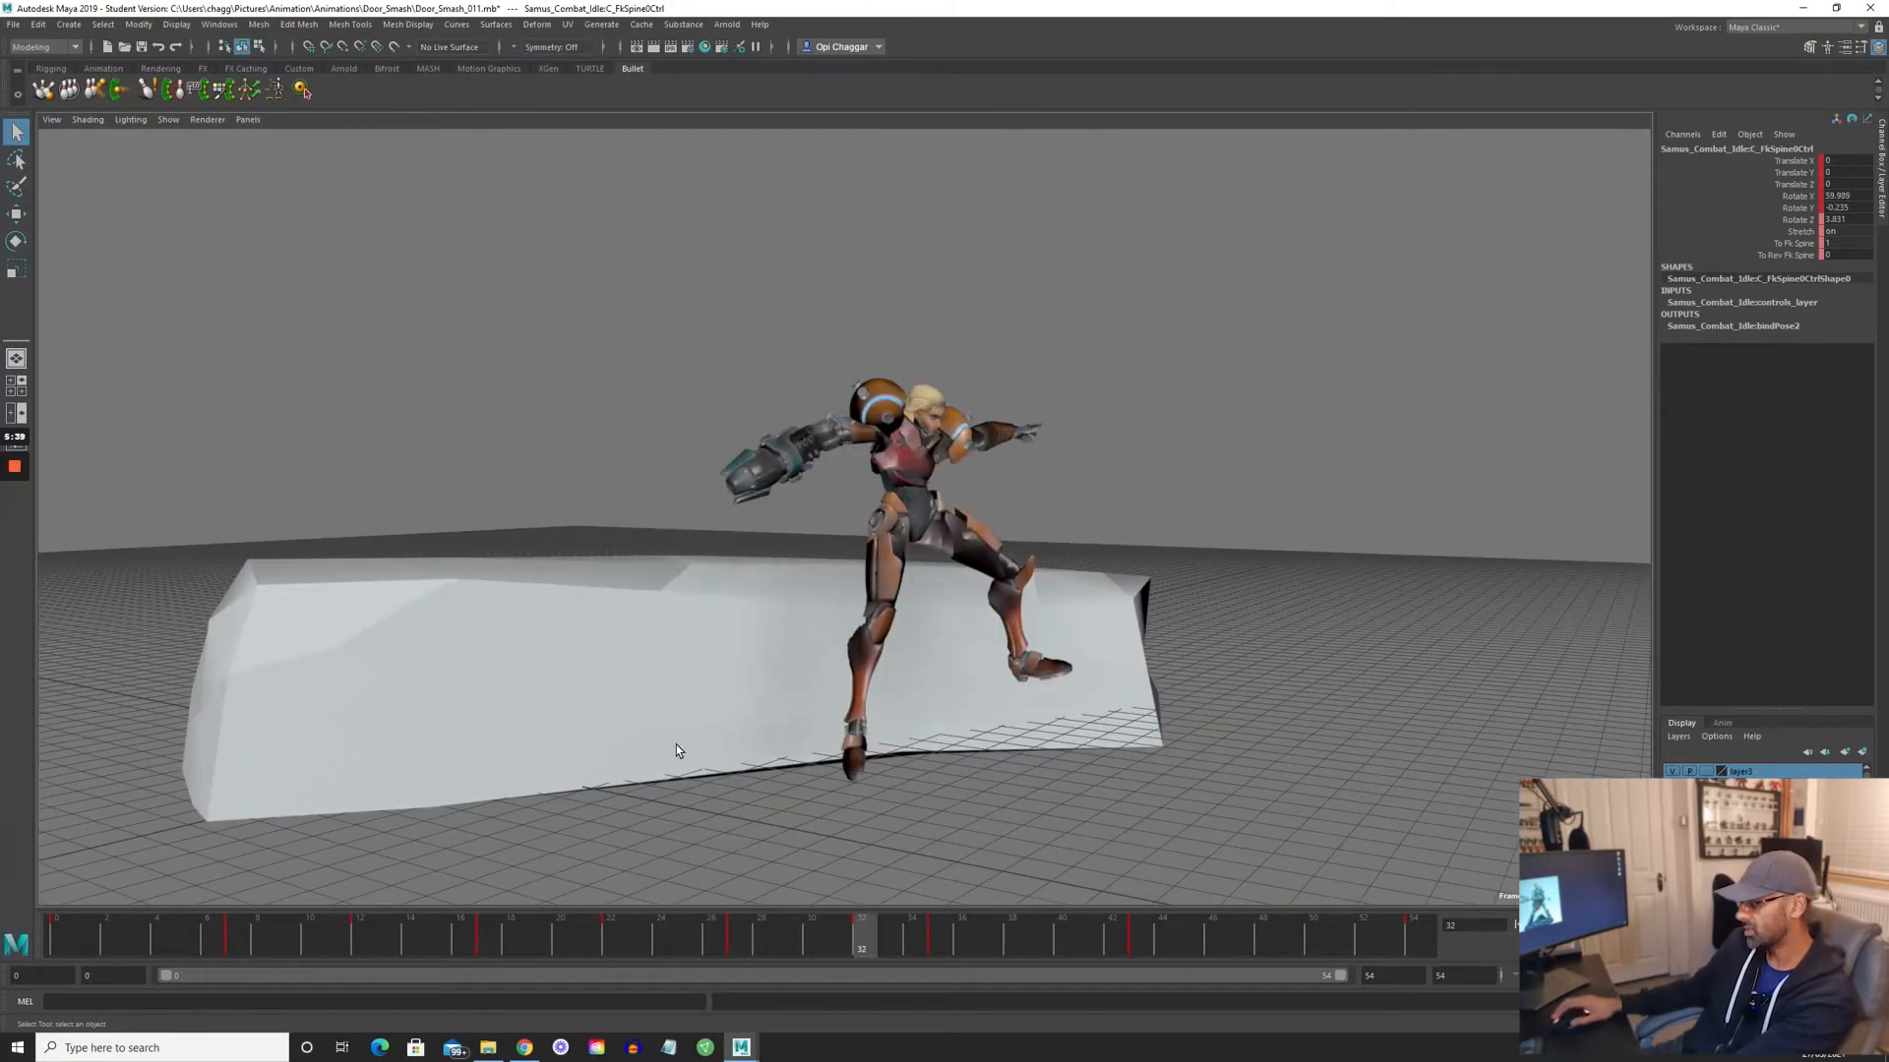
key(period)
key(period)
key(period)
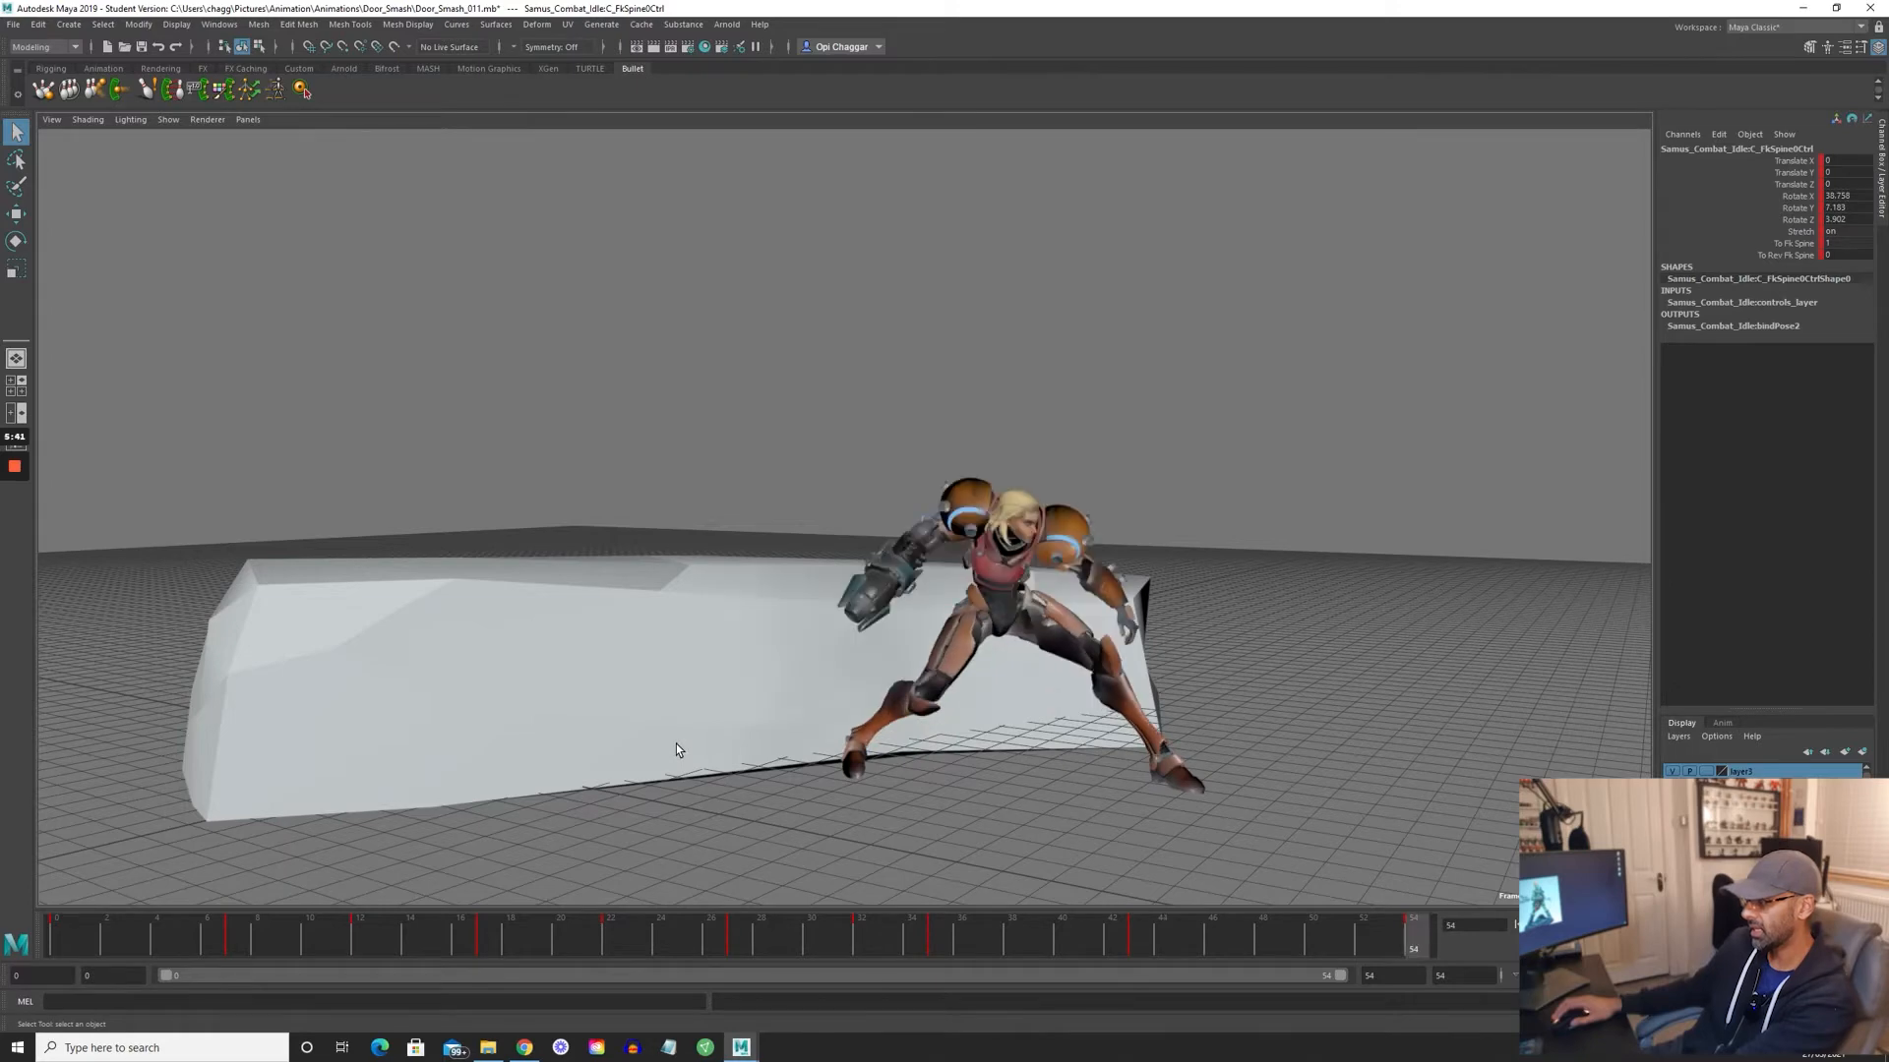
- Cycle repeatedly through all the key poses between frames 0 and 54 to check the flow of the whole leap
key(period)
key(period)
key(period)
key(period)
key(period)
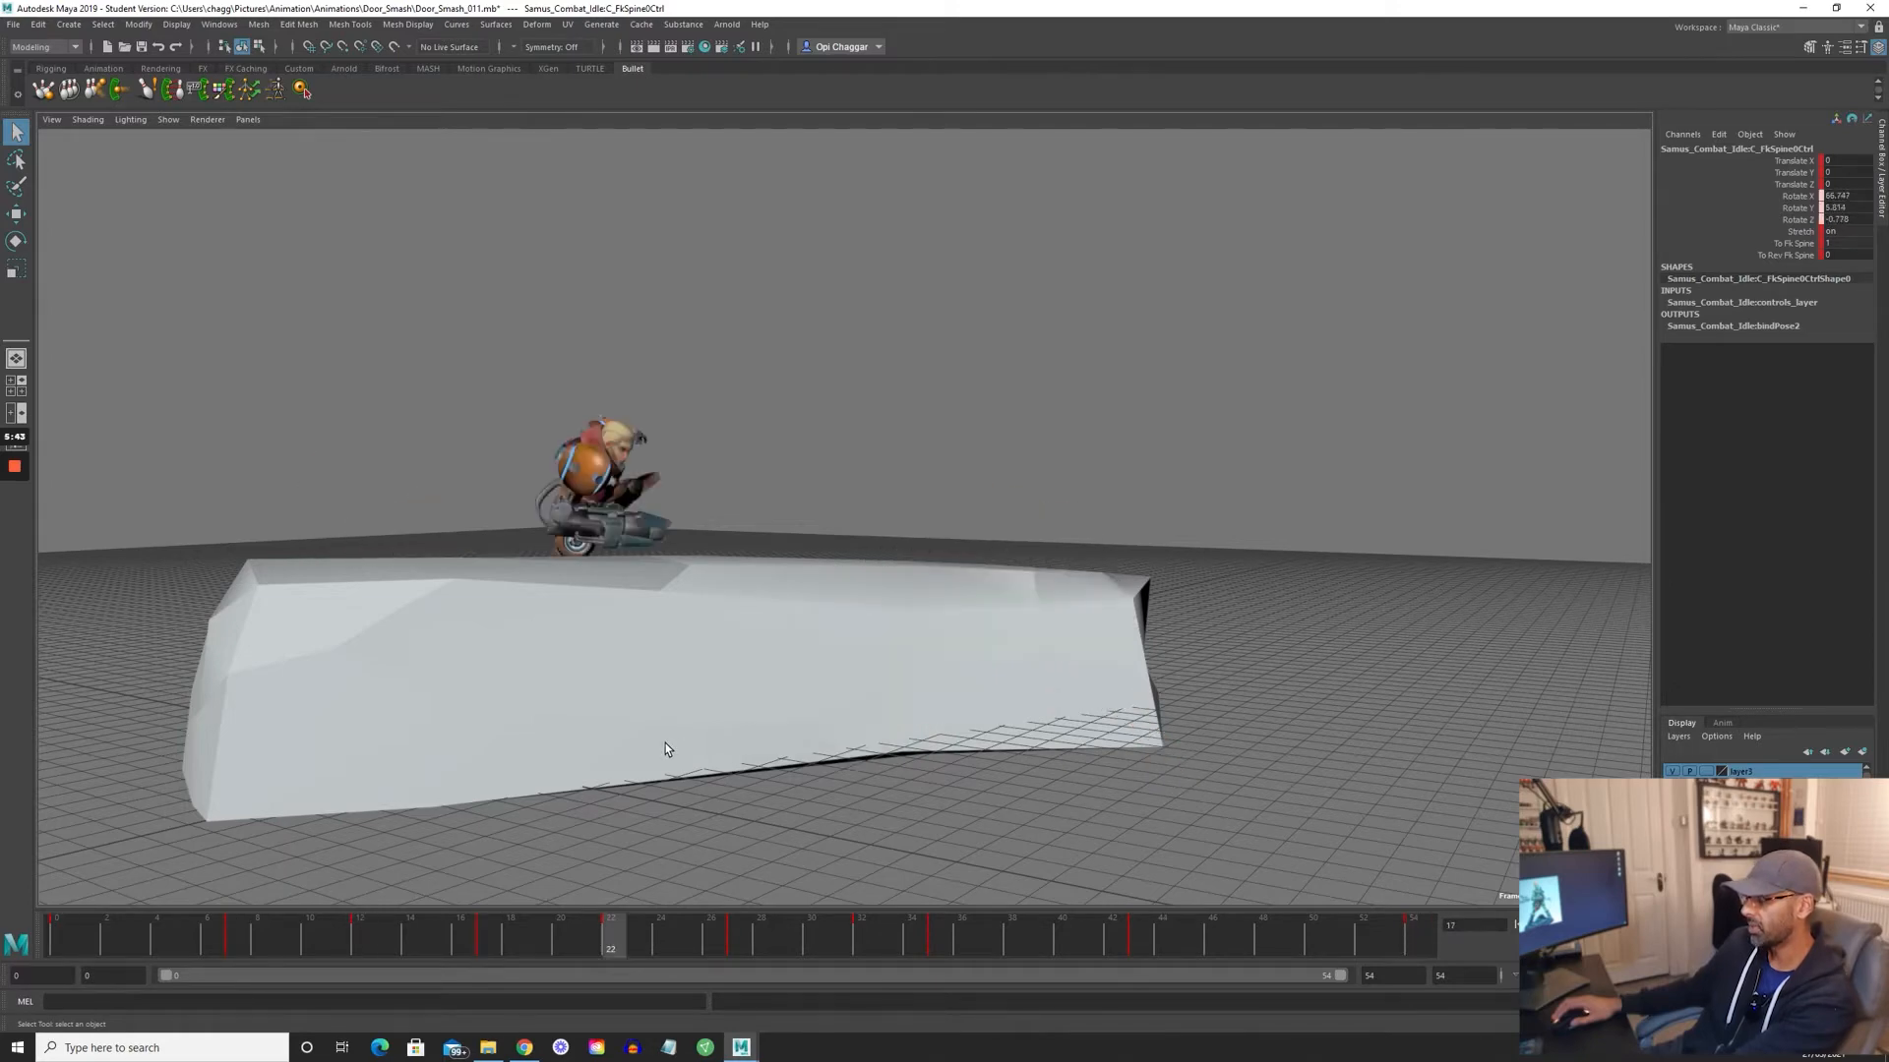
key(period)
key(period)
key(period)
key(period)
key(period)
key(period)
key(period)
key(period)
key(period)
key(period)
key(period)
key(period)
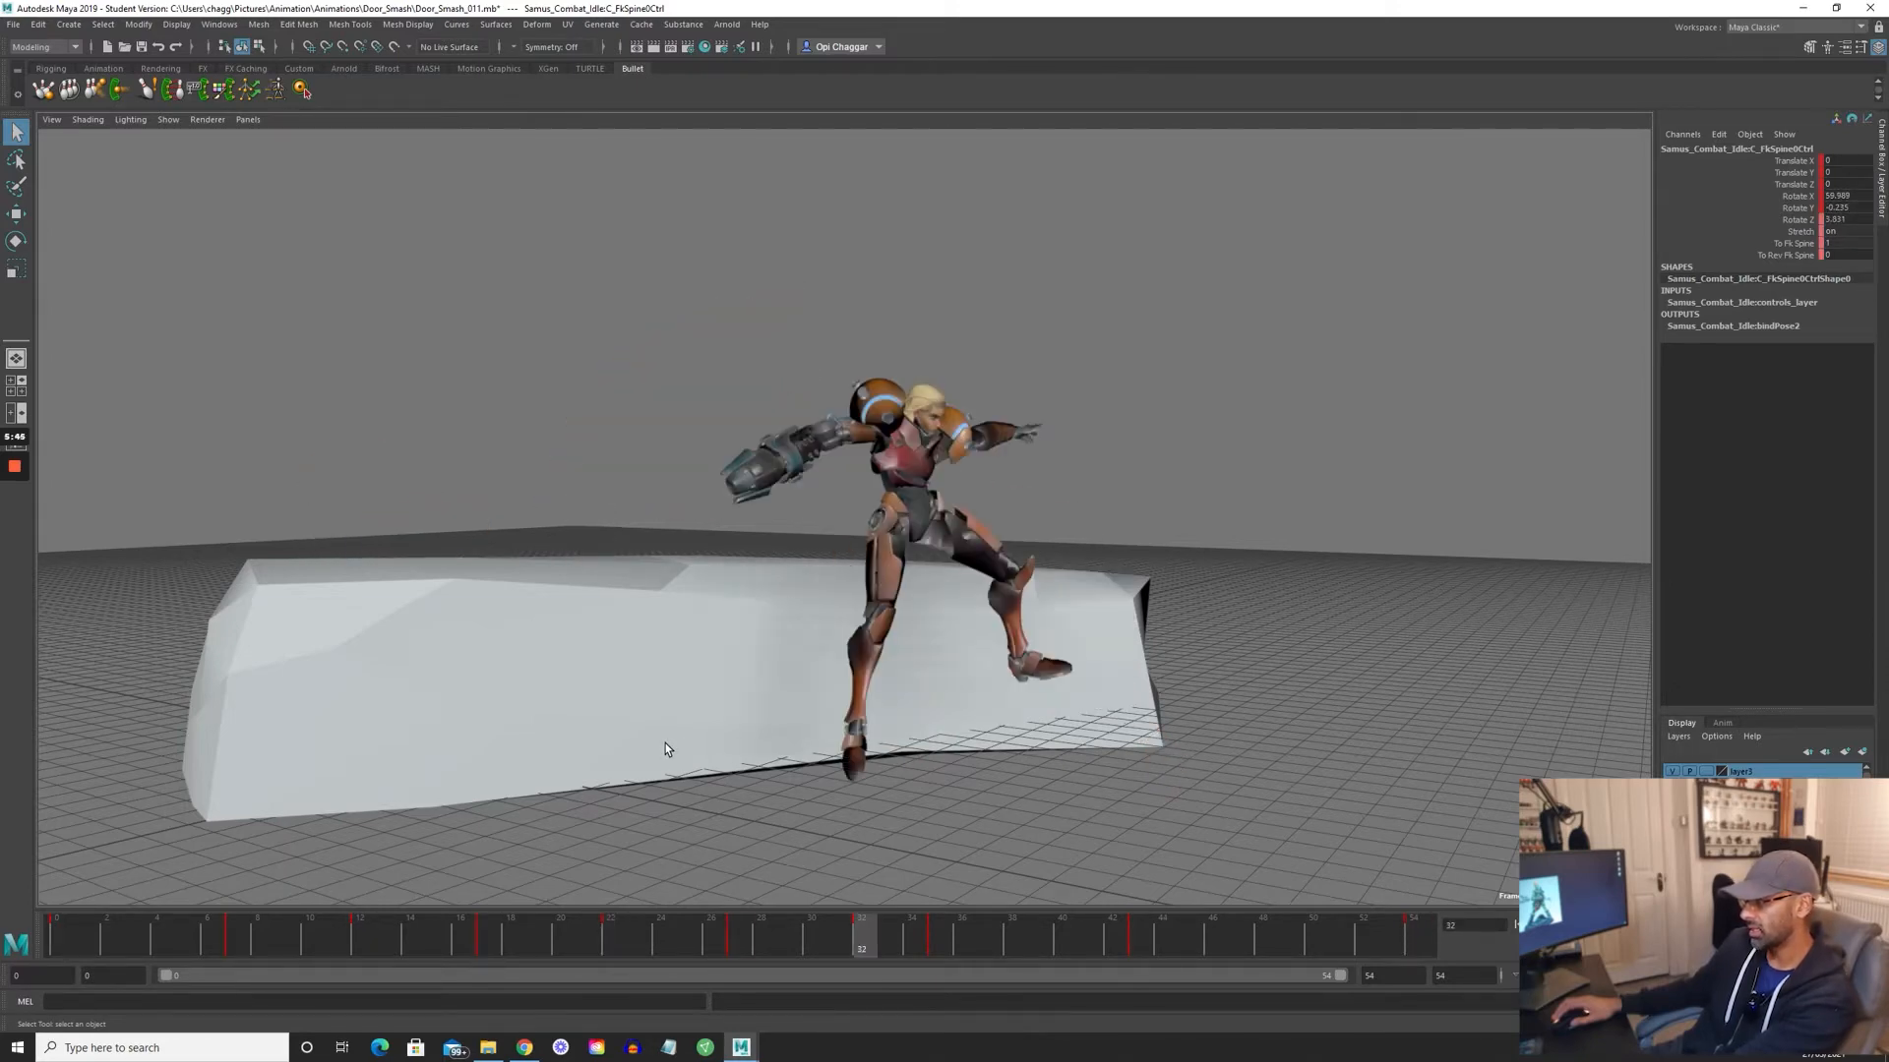
key(period)
key(period)
key(period)
key(period)
key(period)
key(period)
key(period)
key(period)
key(period)
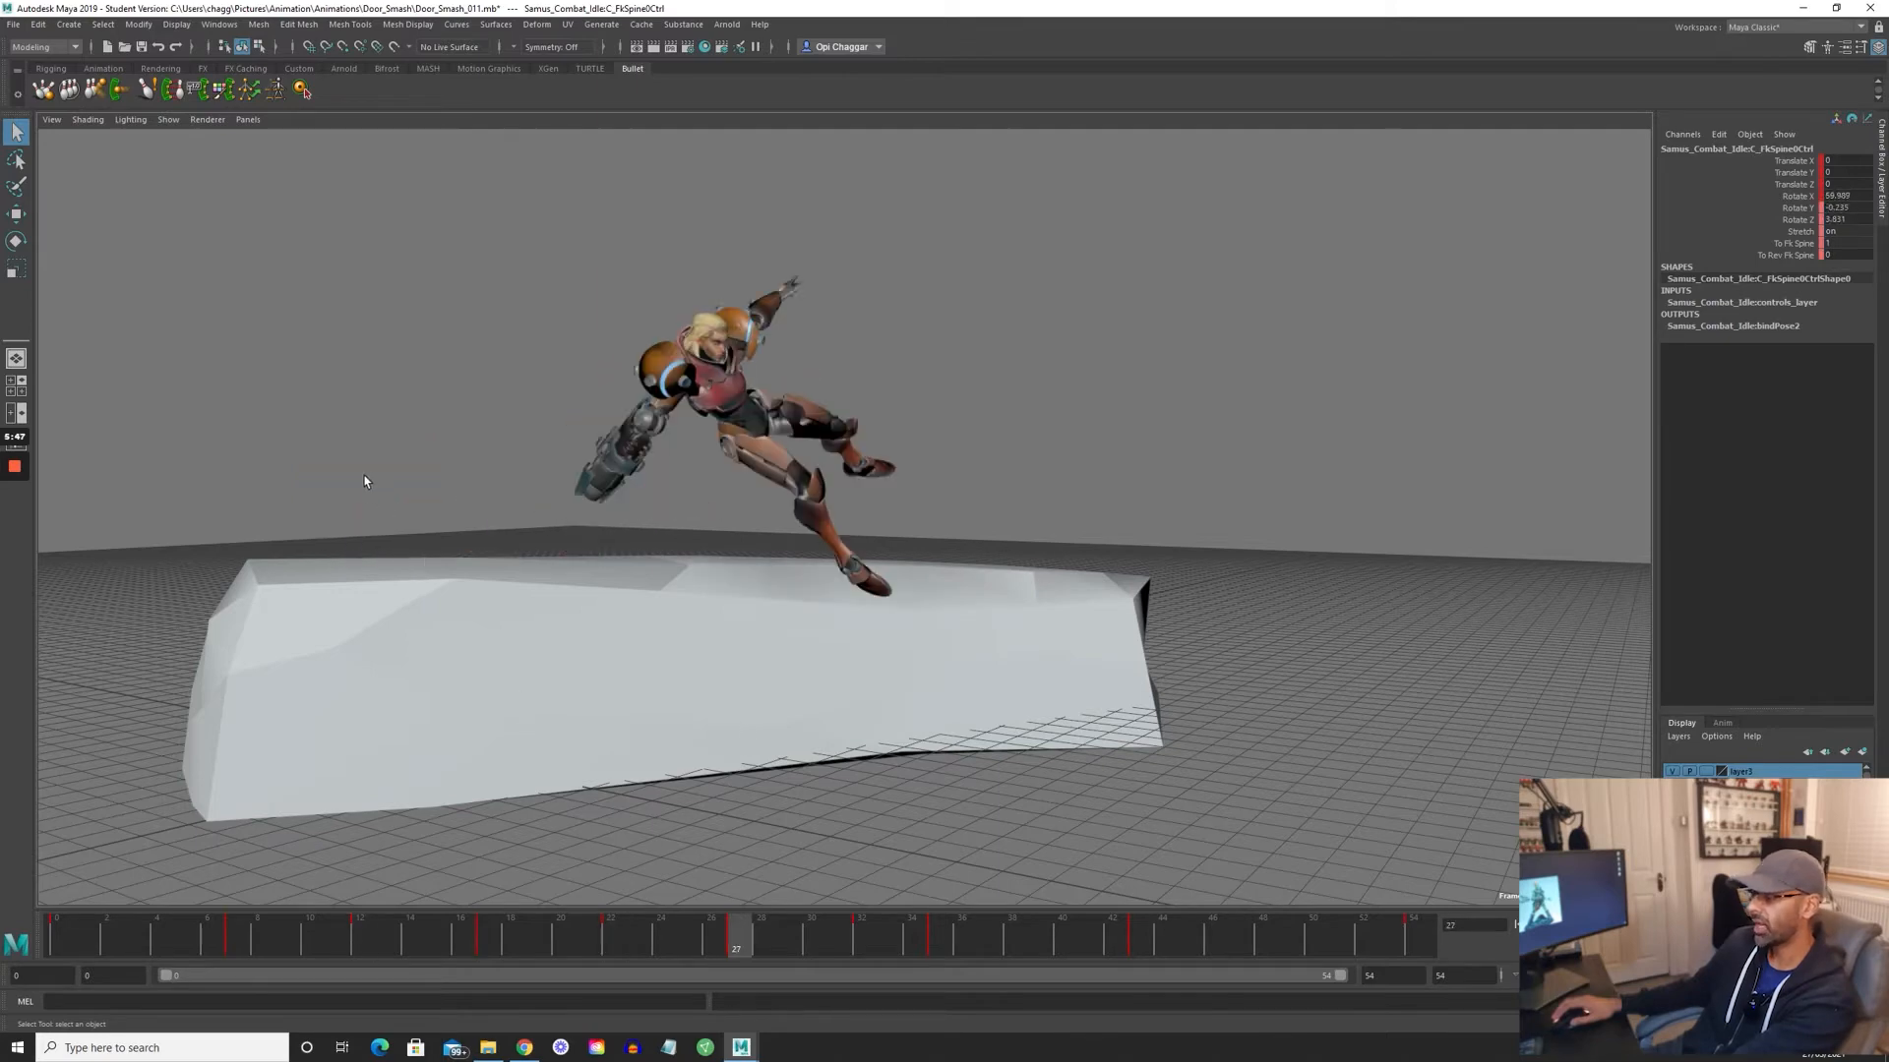
key(period)
key(period)
key(period)
key(period)
key(period)
key(period)
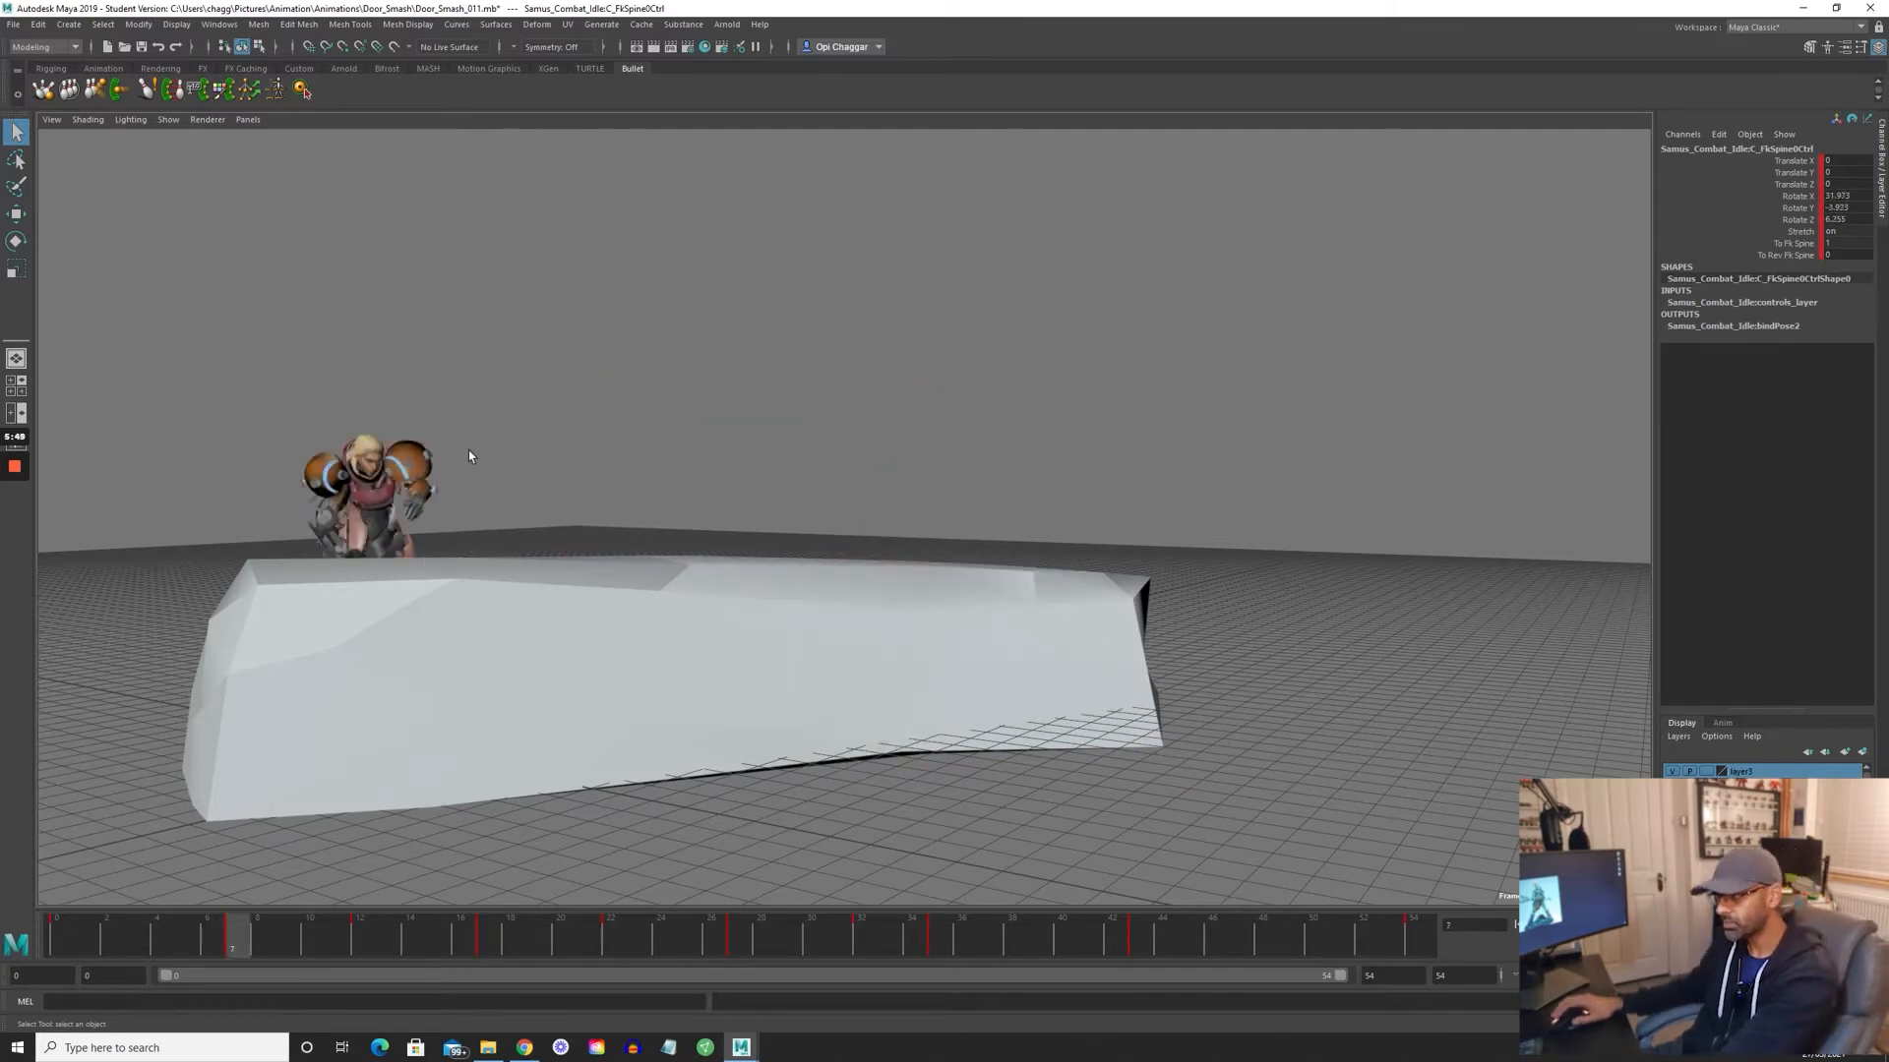
- Return to the starting pose at frame 0 and show the rig's control curves
key(comma)
alt+drag(552, 493, 683, 470)
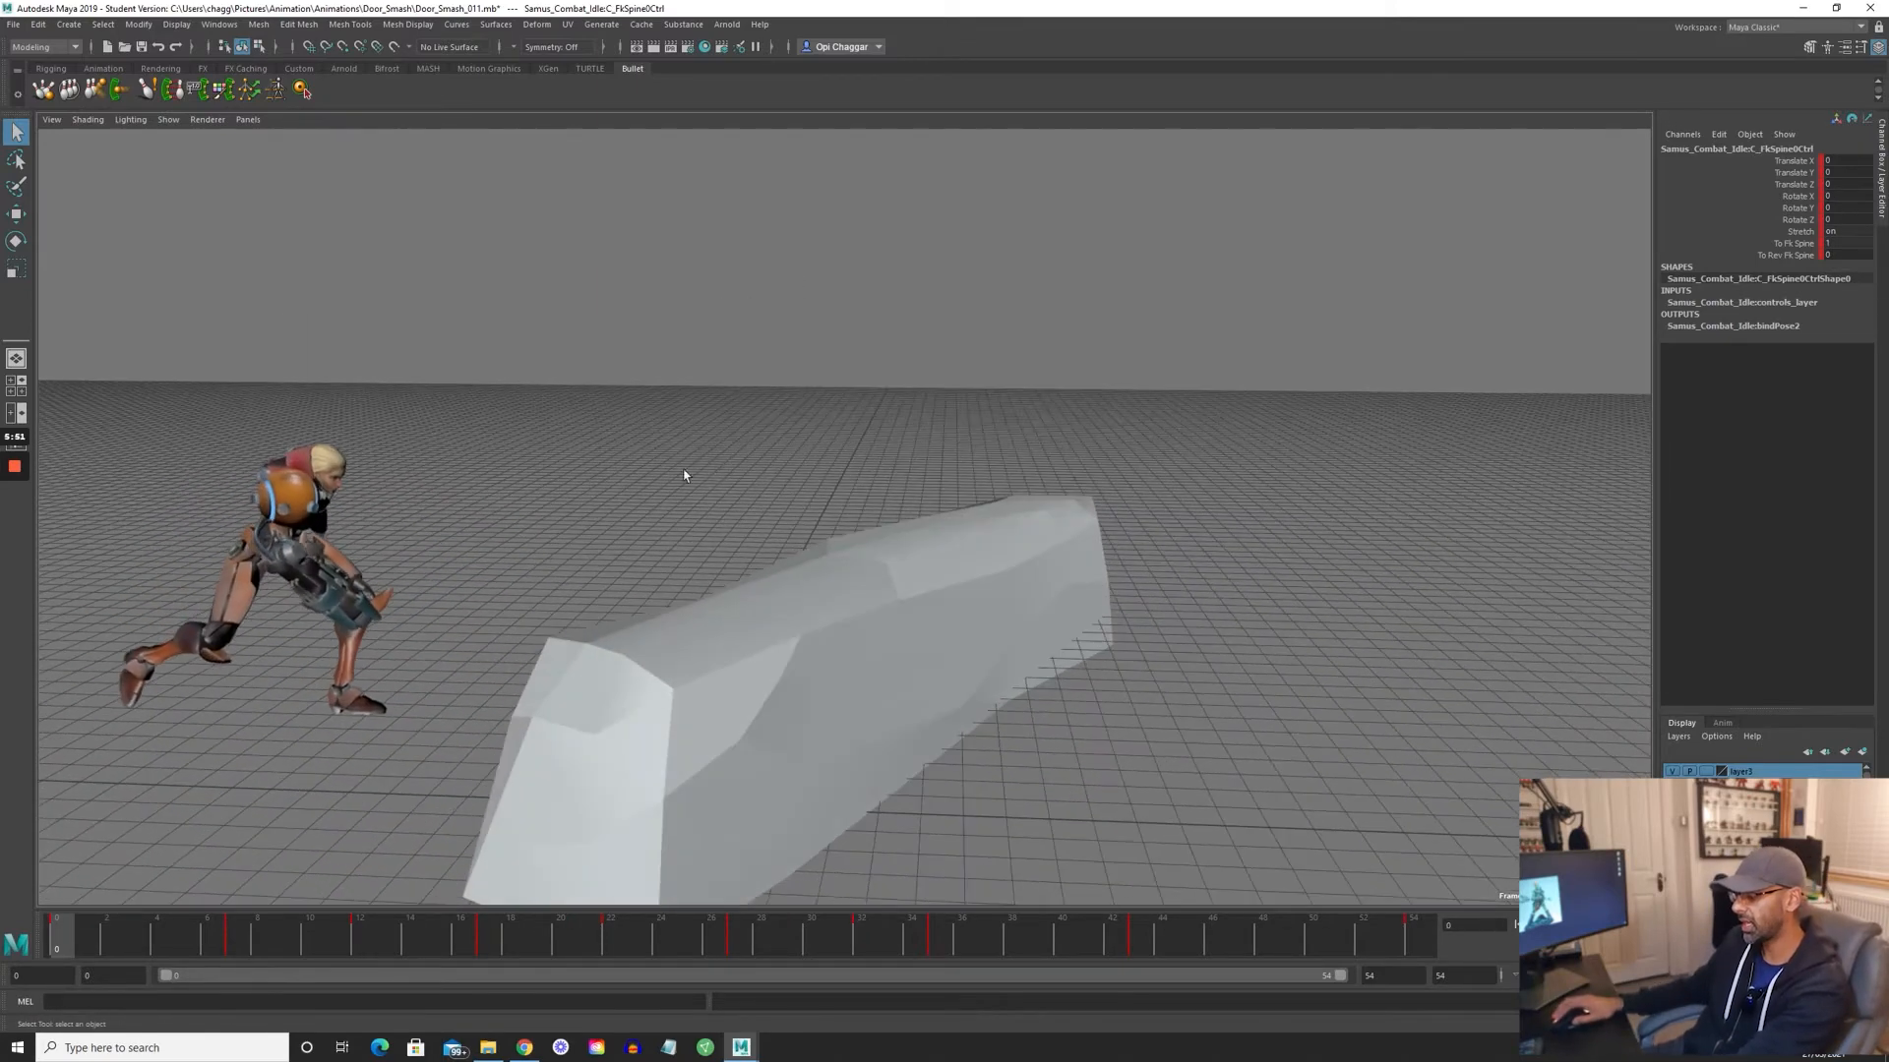
key(alt+1)
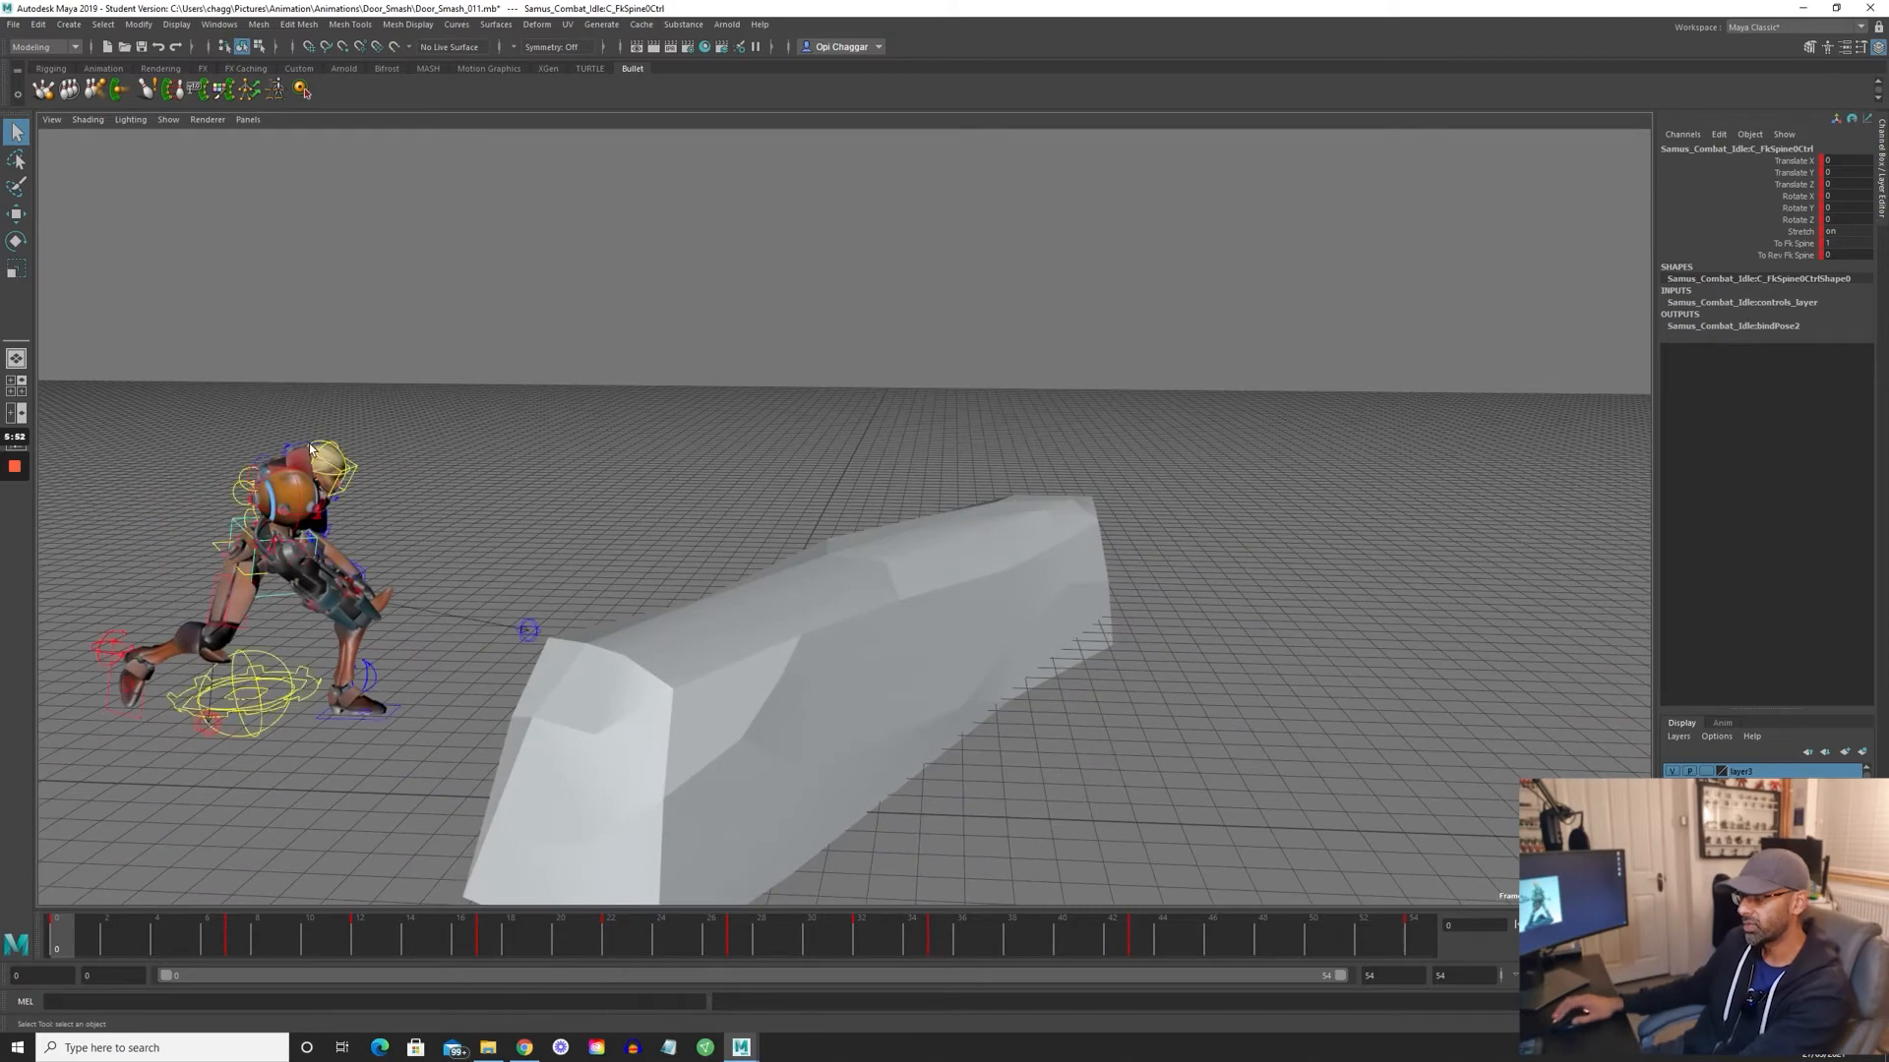
- Select the main spine control, switch to the Animation menu set and create an editable motion trail for it
click(219, 546)
click(44, 47)
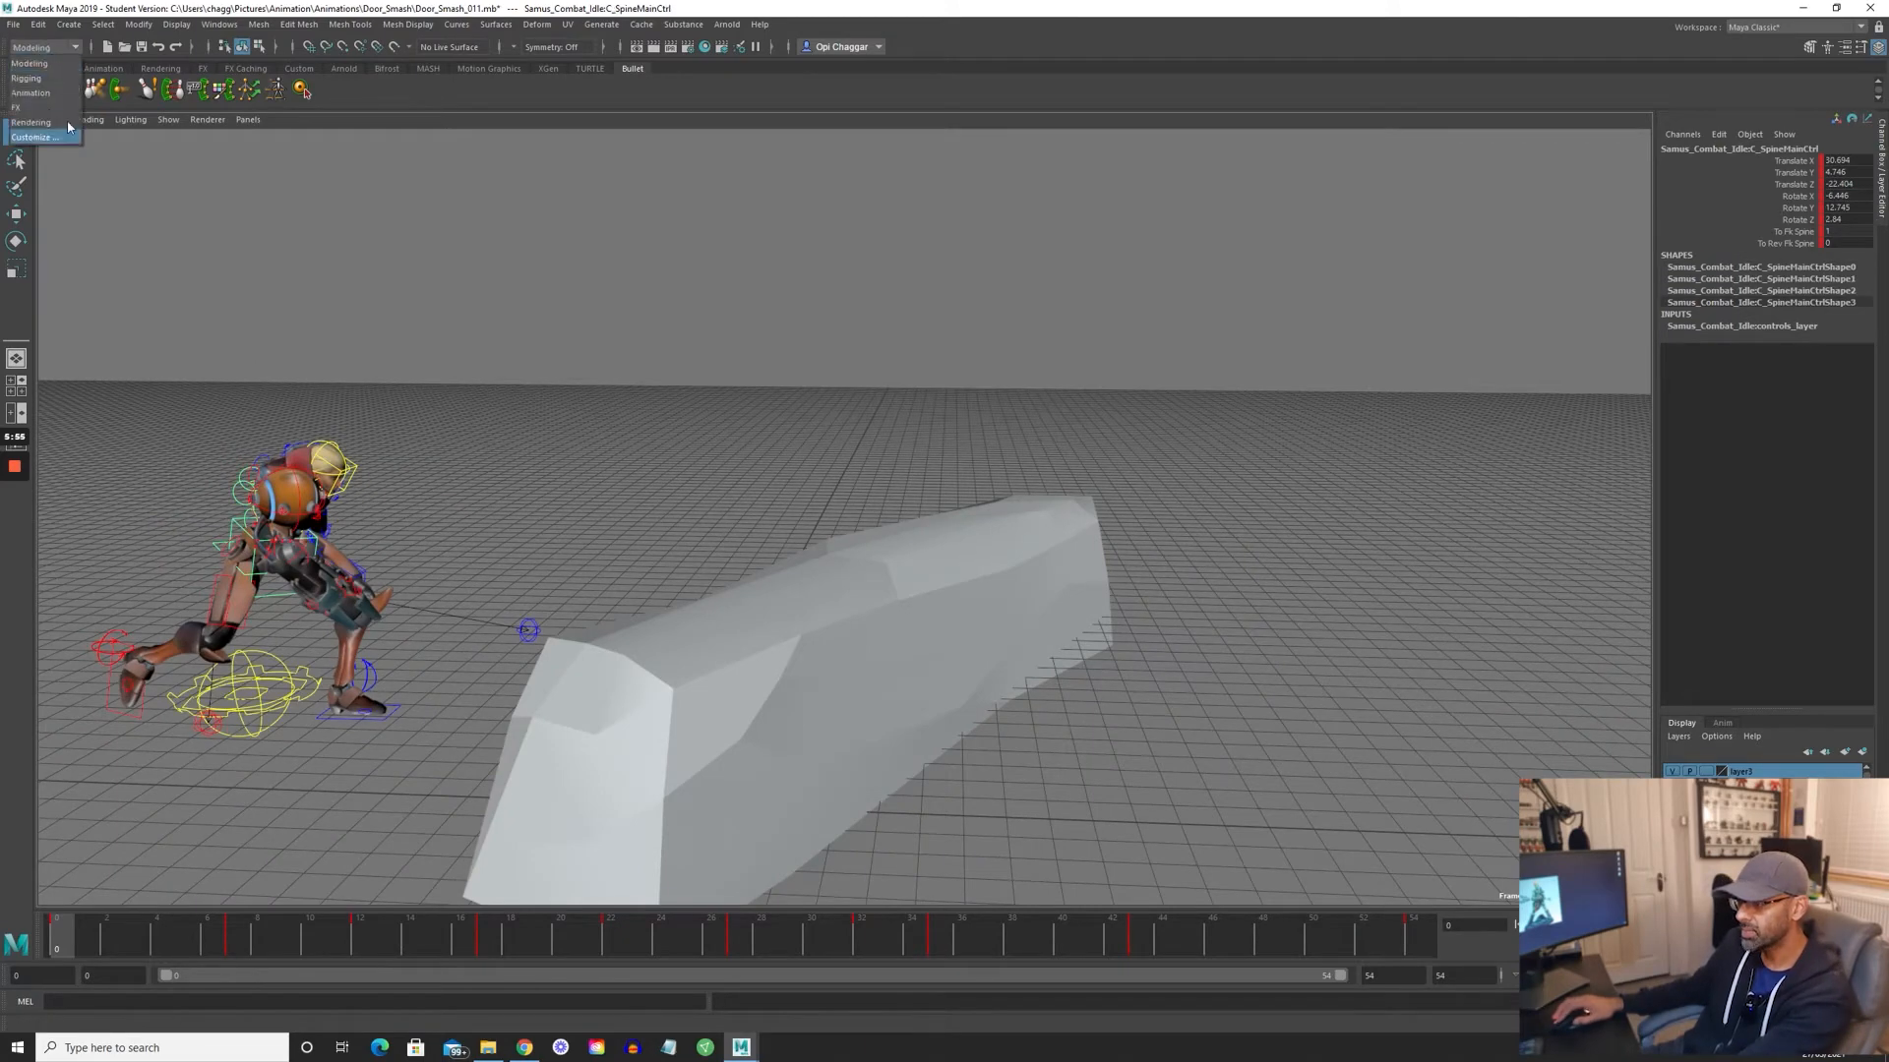
click(31, 92)
click(331, 24)
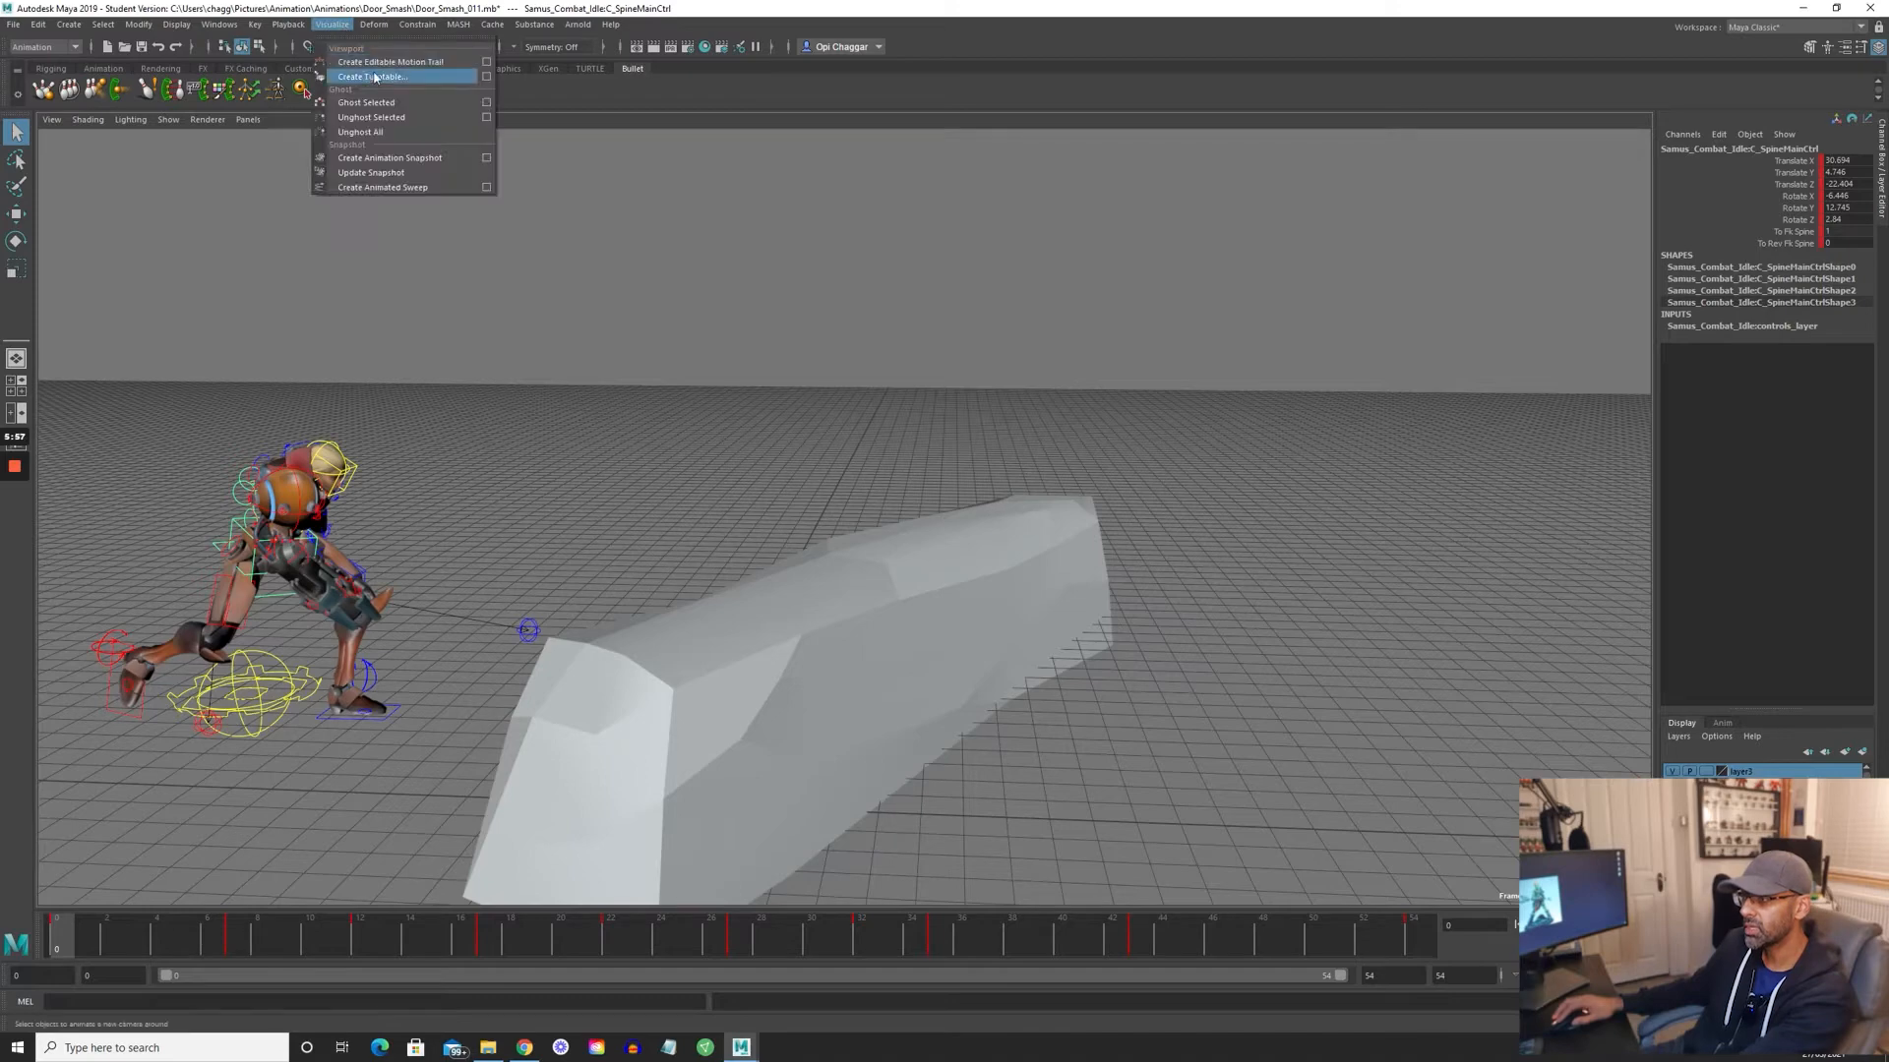
click(382, 63)
- Step through the key poses between frames 0 and 22 to examine the body's path along the motion trail
alt+drag(717, 588, 626, 583)
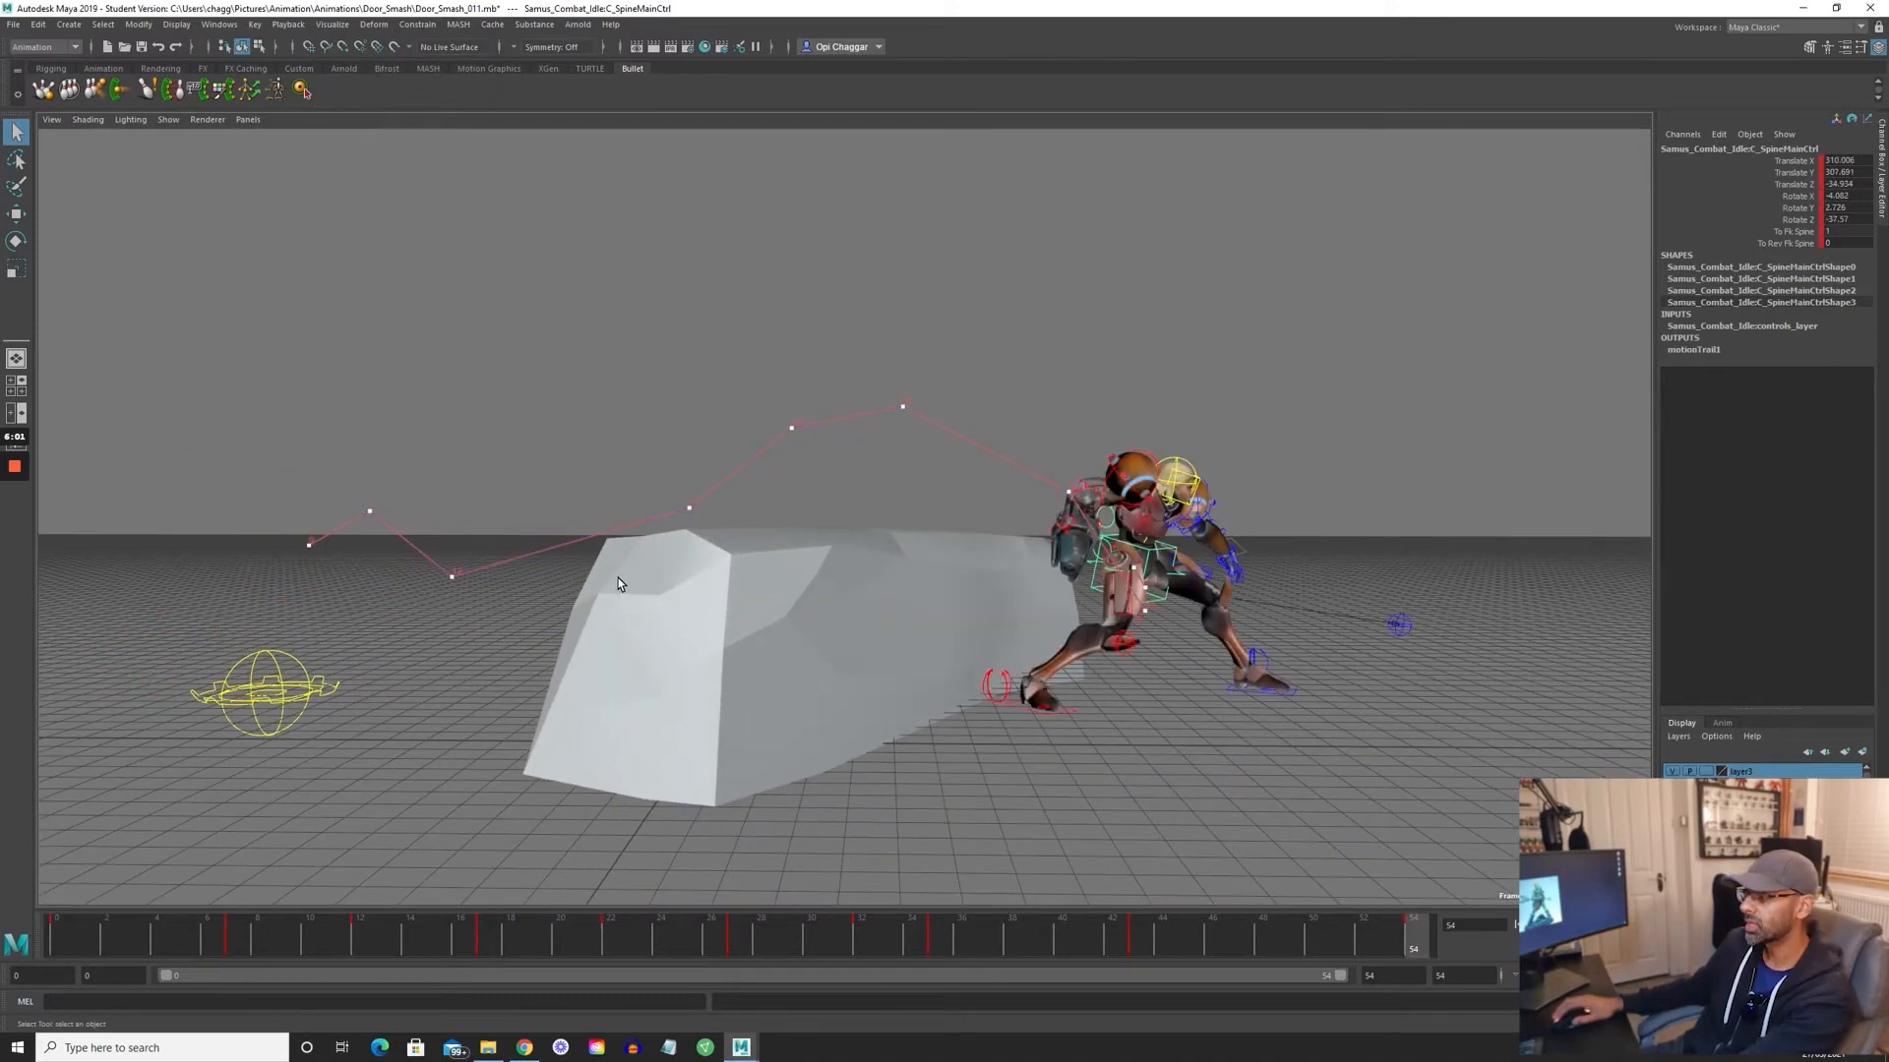
key(period)
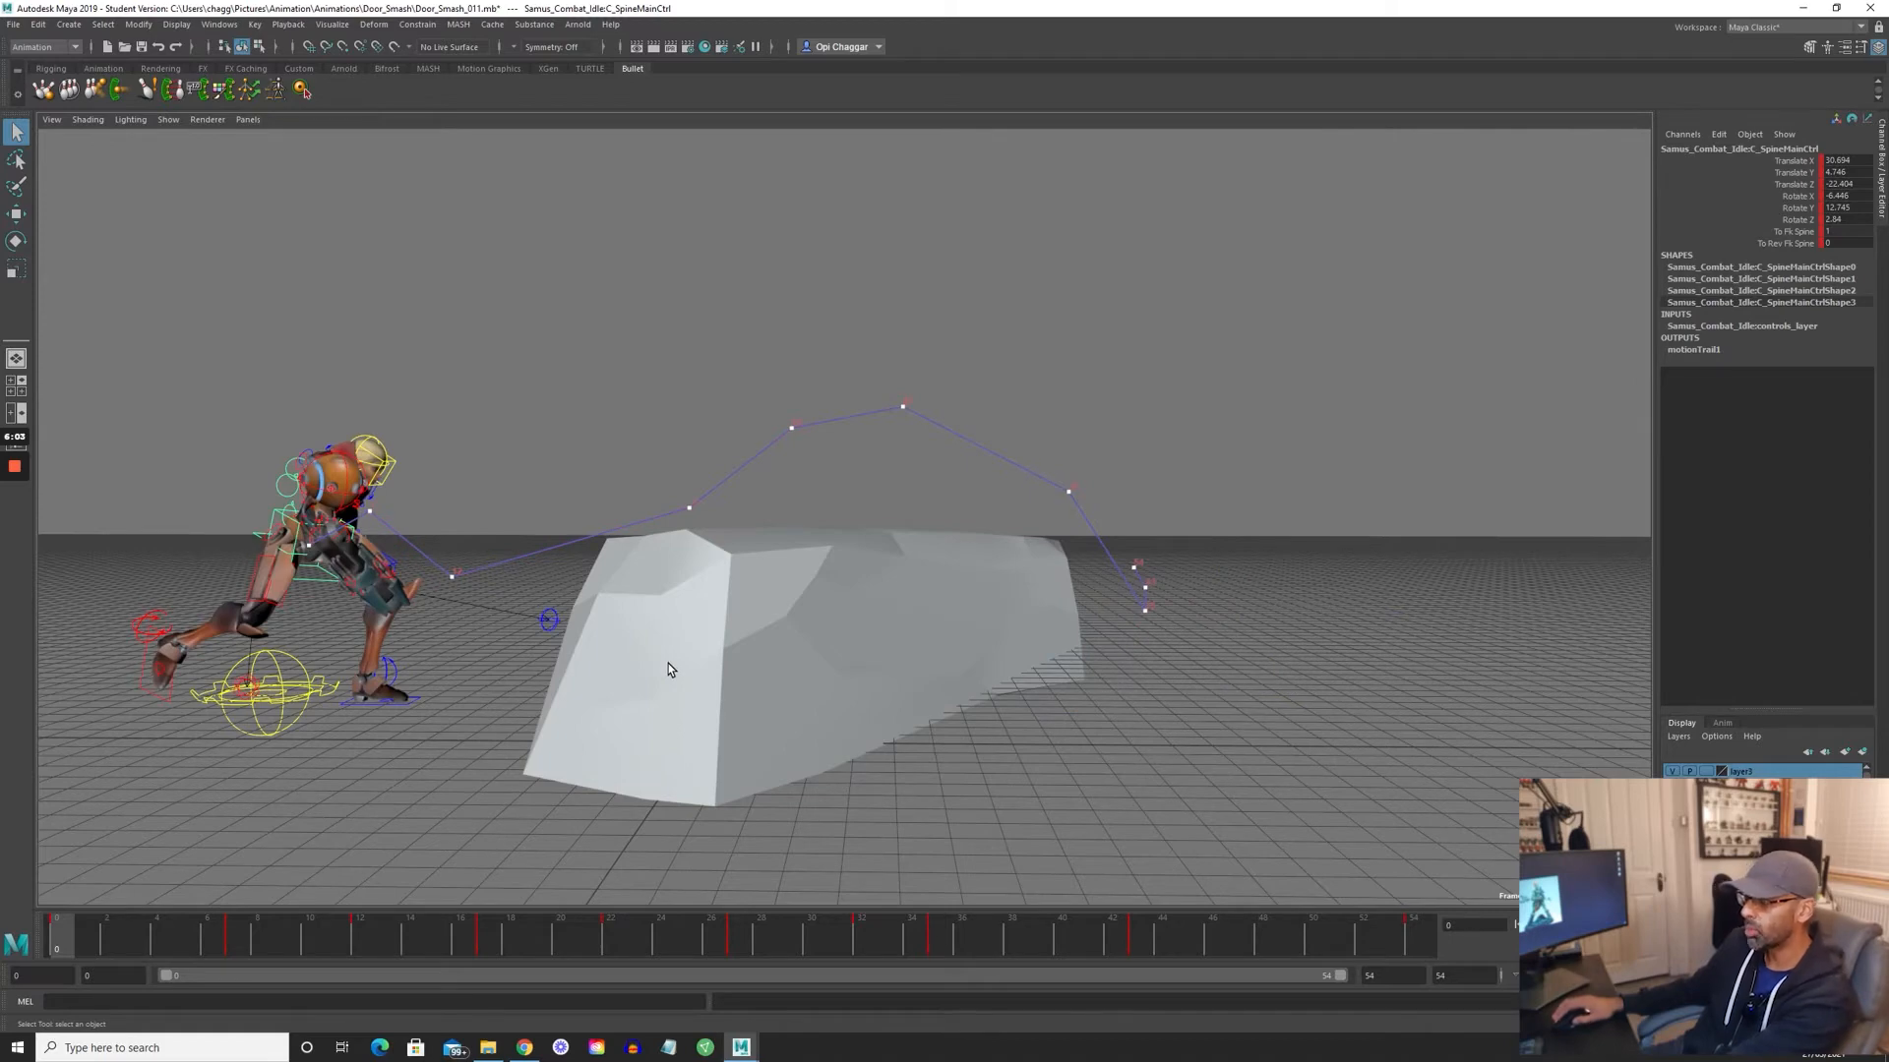
key(period)
key(period)
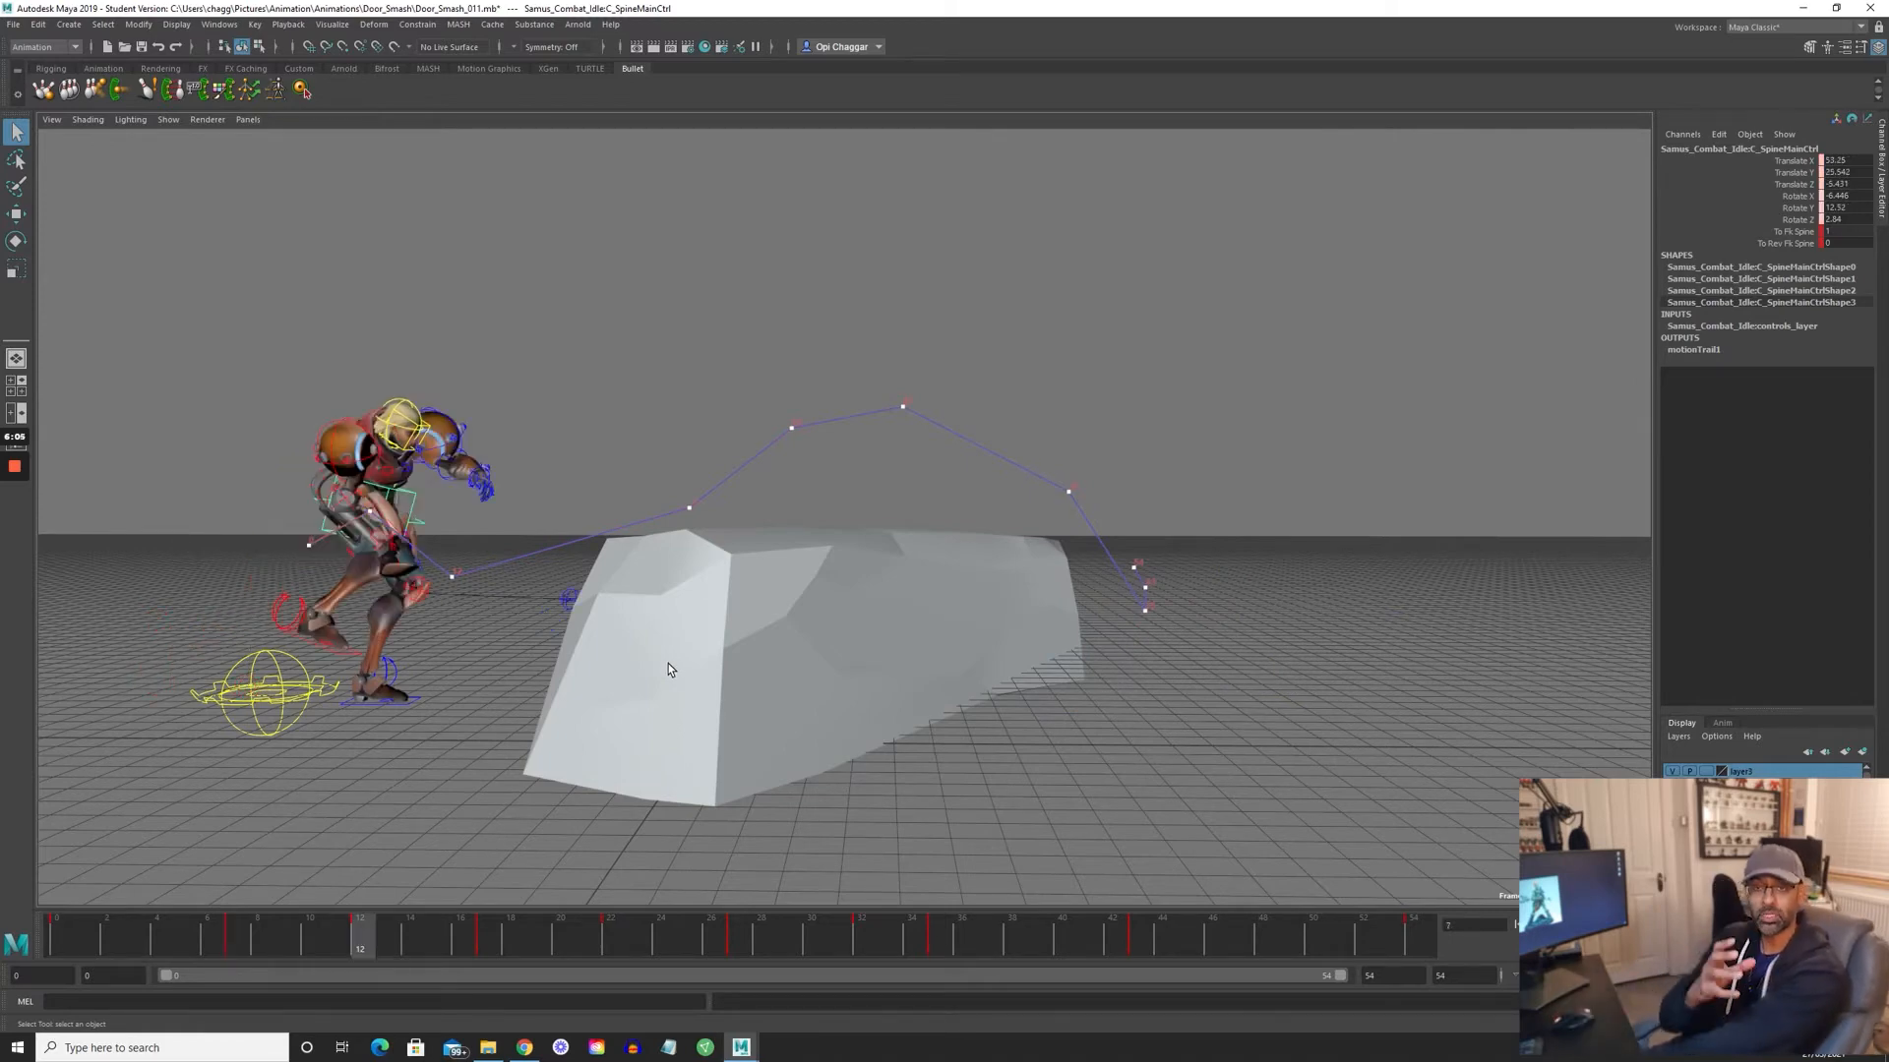
key(period)
key(period)
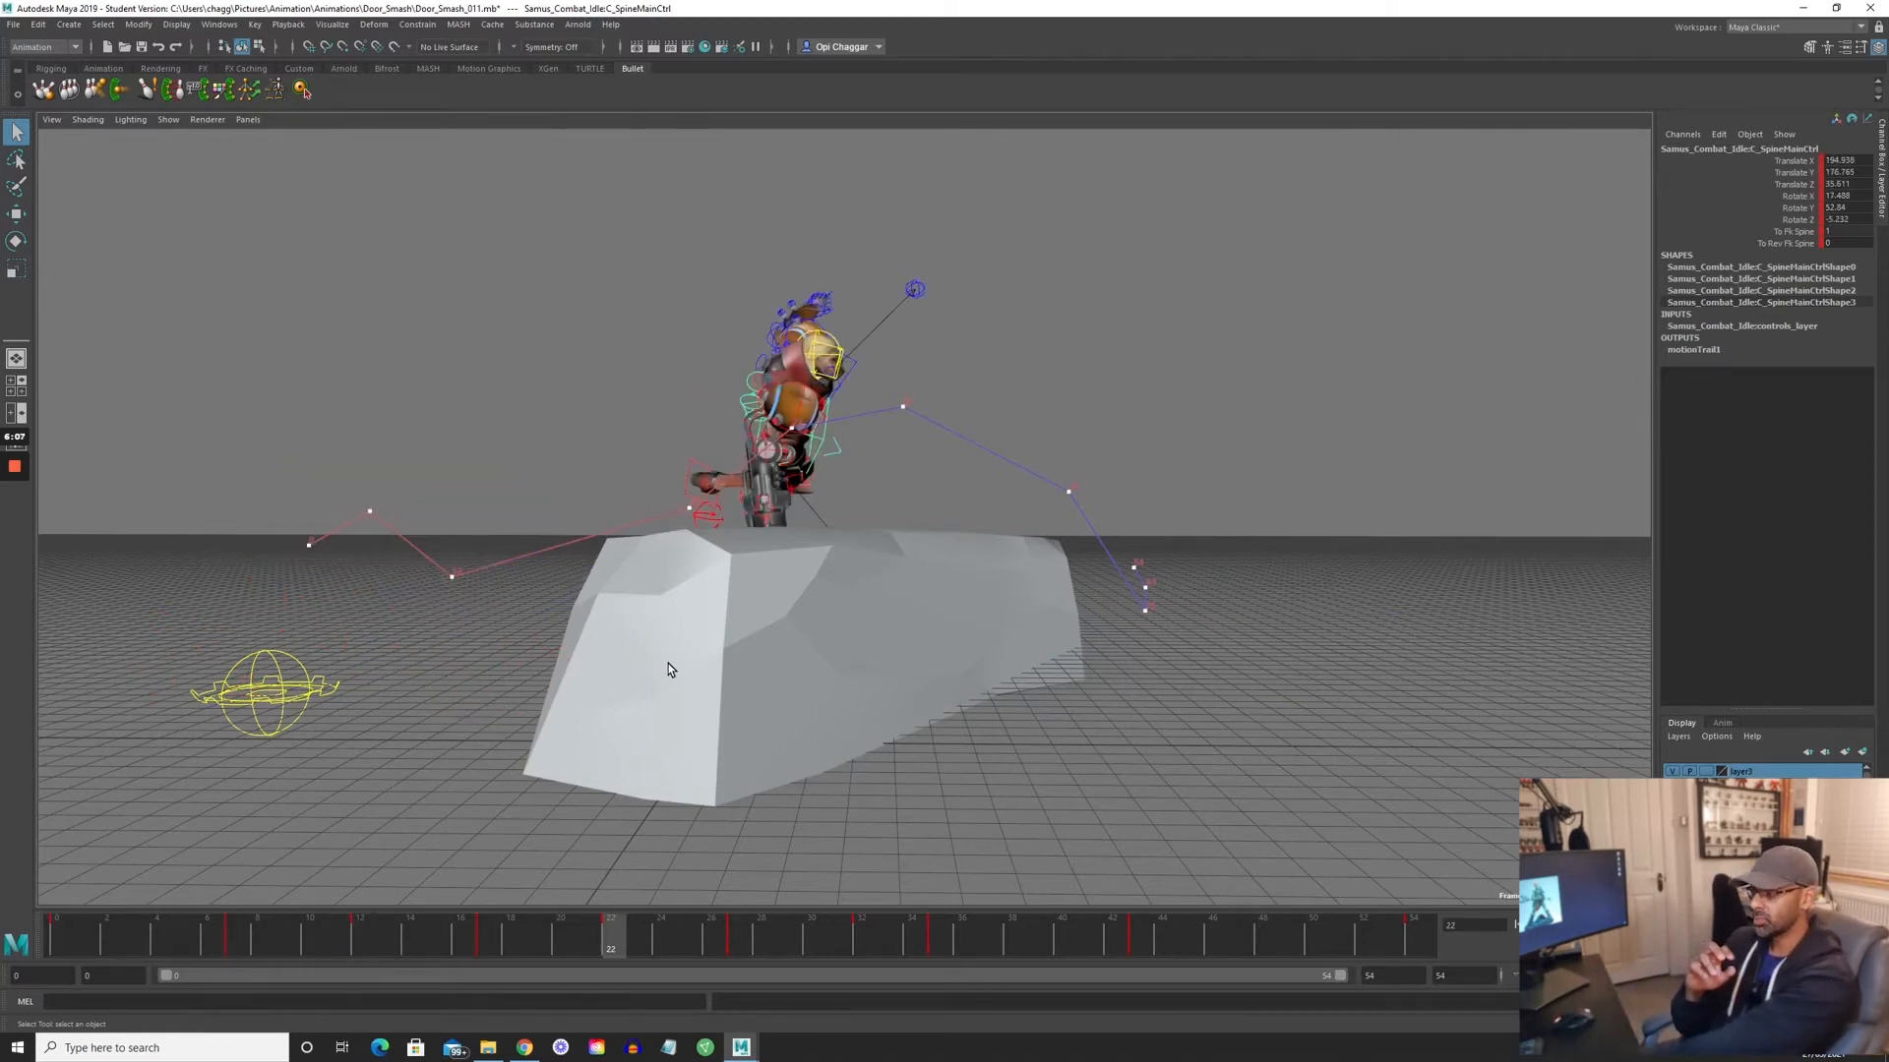
key(comma)
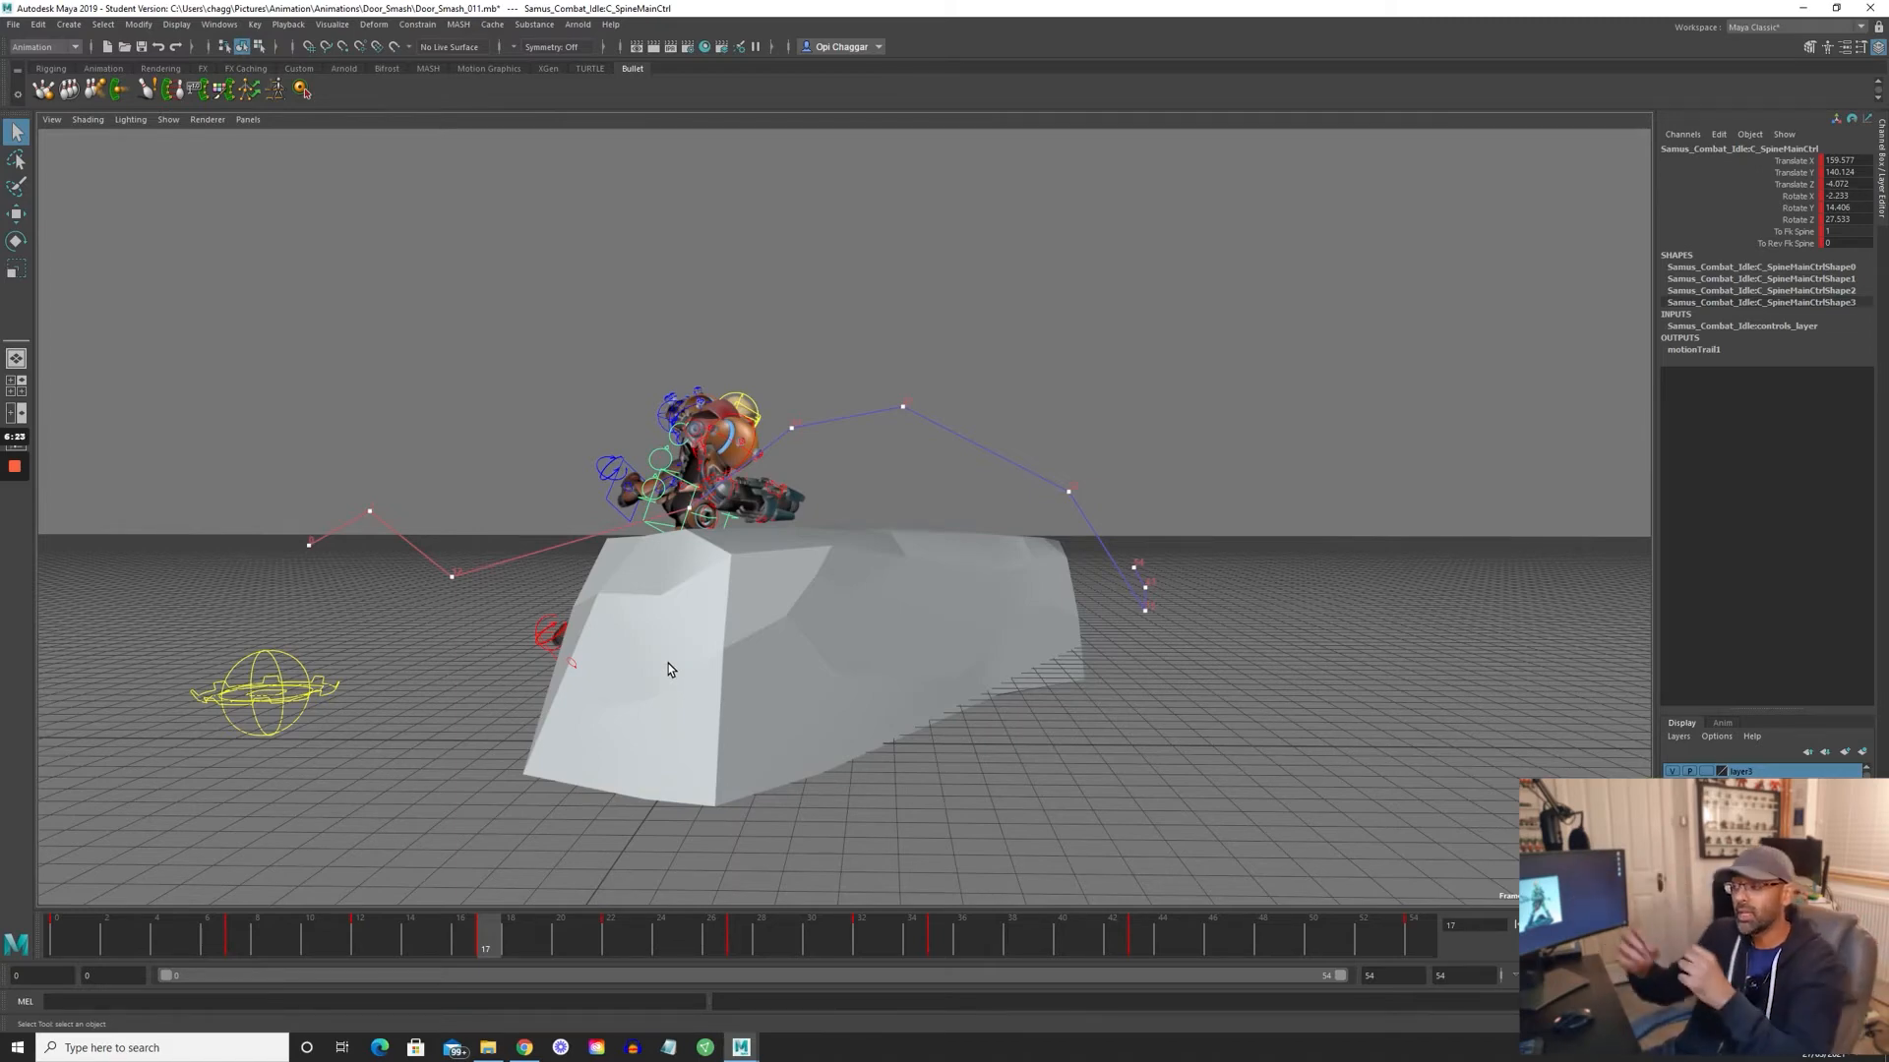
- Examine the motion trail over the rock from above and then from the side at frame 17
alt+drag(855, 570, 708, 690)
scroll(545, 422, down, 3)
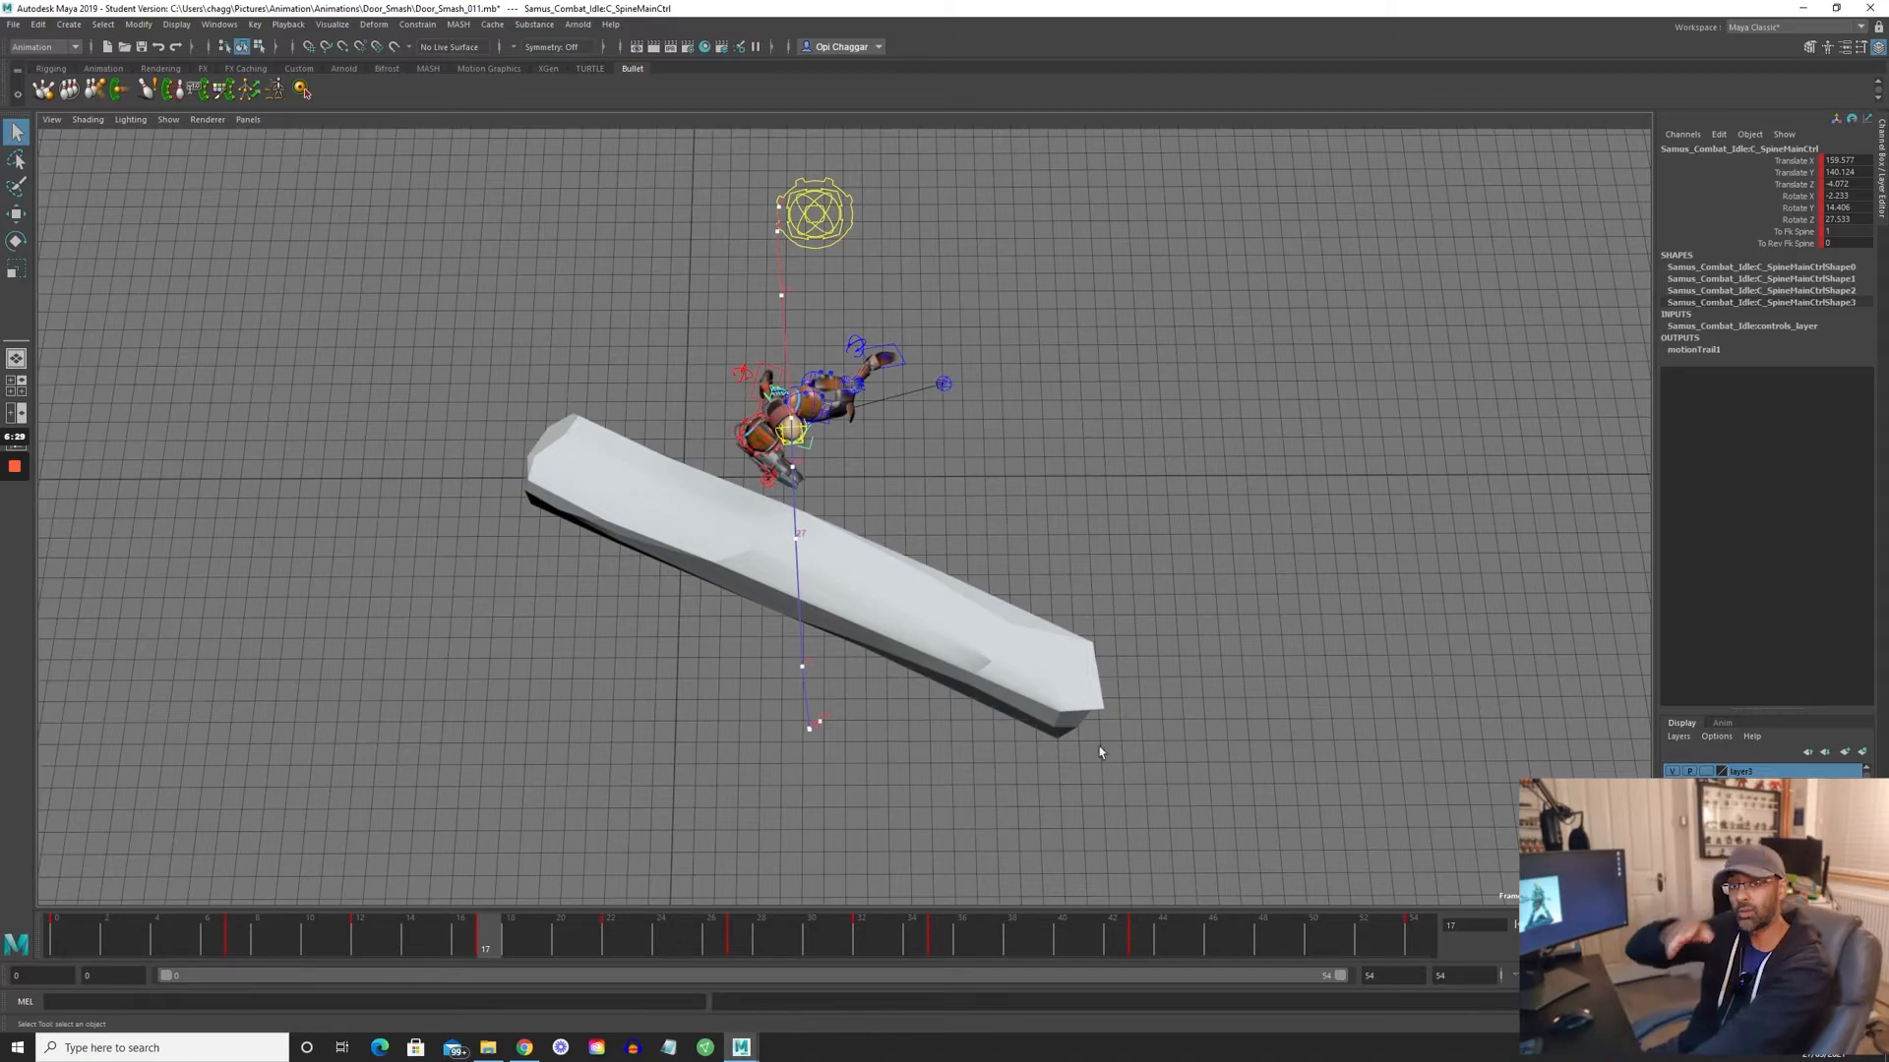
alt+drag(1100, 752, 1180, 617)
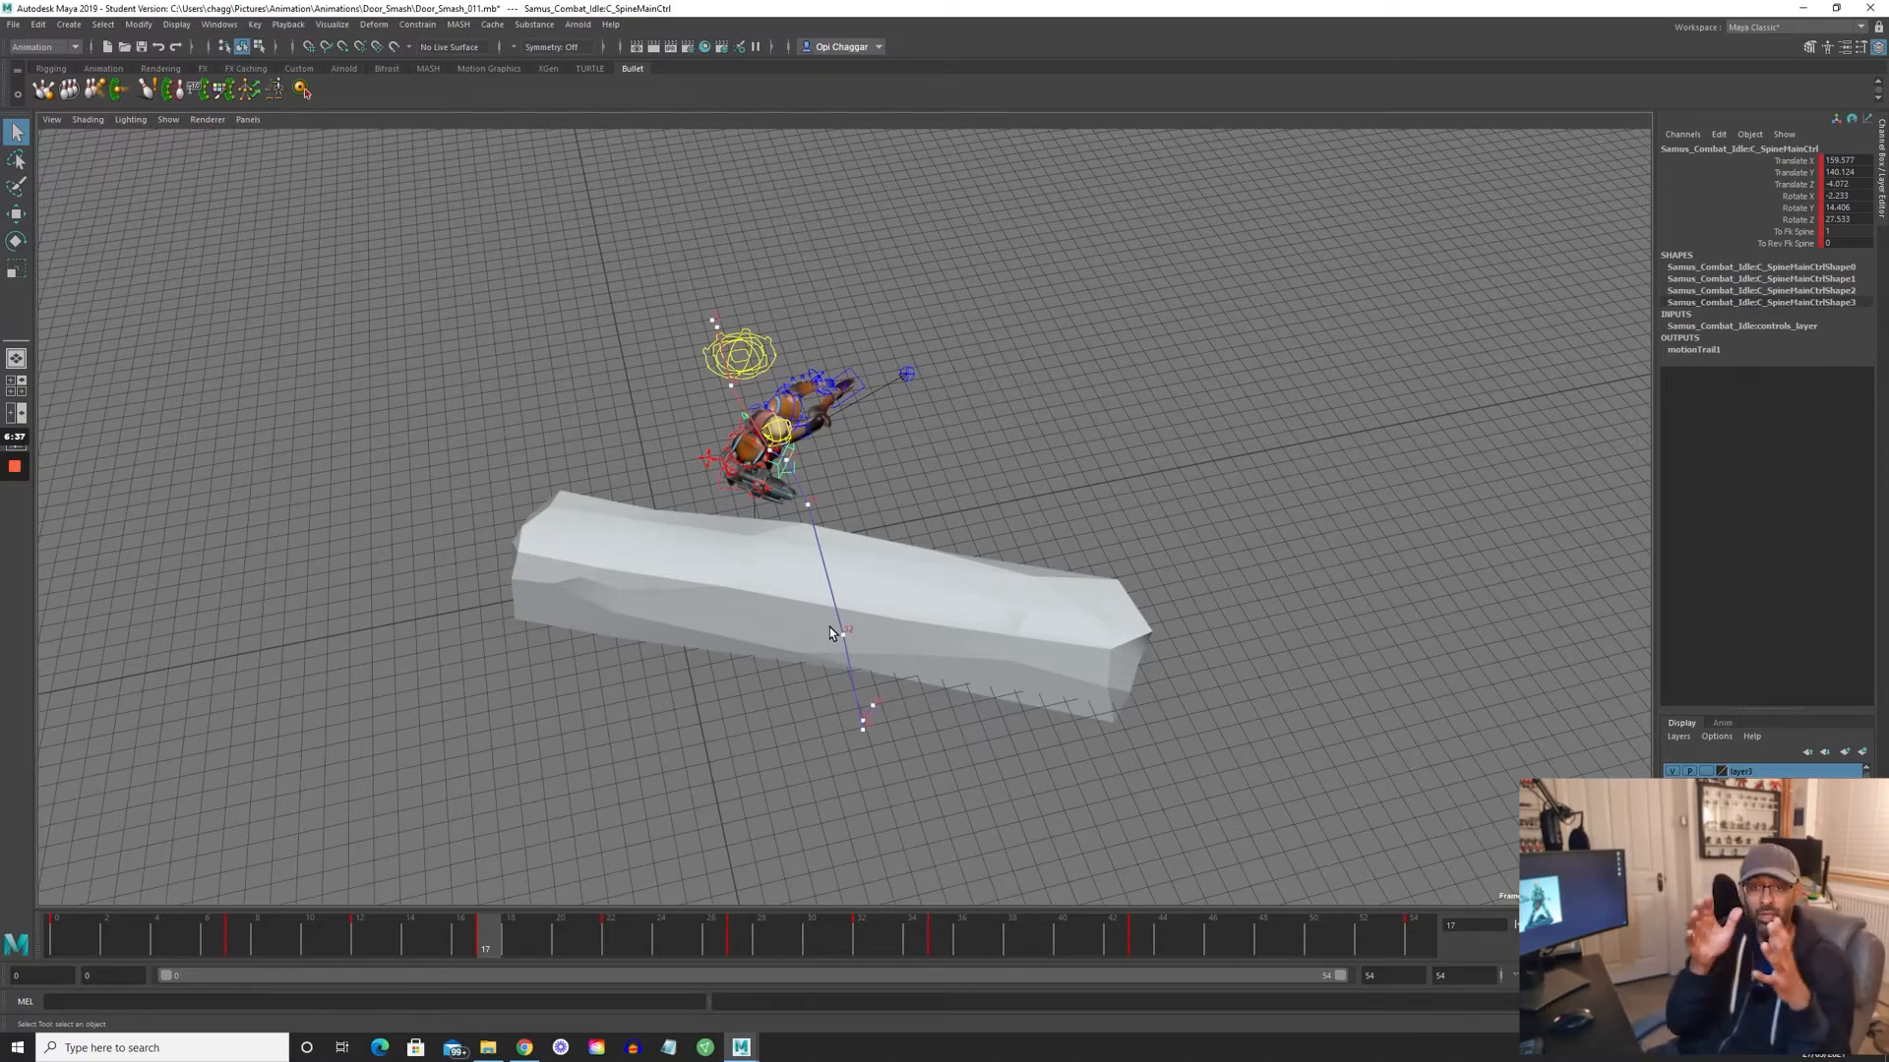
alt+drag(832, 551, 911, 490)
alt+middle_drag(910, 491, 917, 494)
alt+right_drag(918, 494, 1032, 546)
- Step back to the start and forward again to frame 17, and inspect the take-off pose beside the rock up close
key(comma)
key(comma)
key(comma)
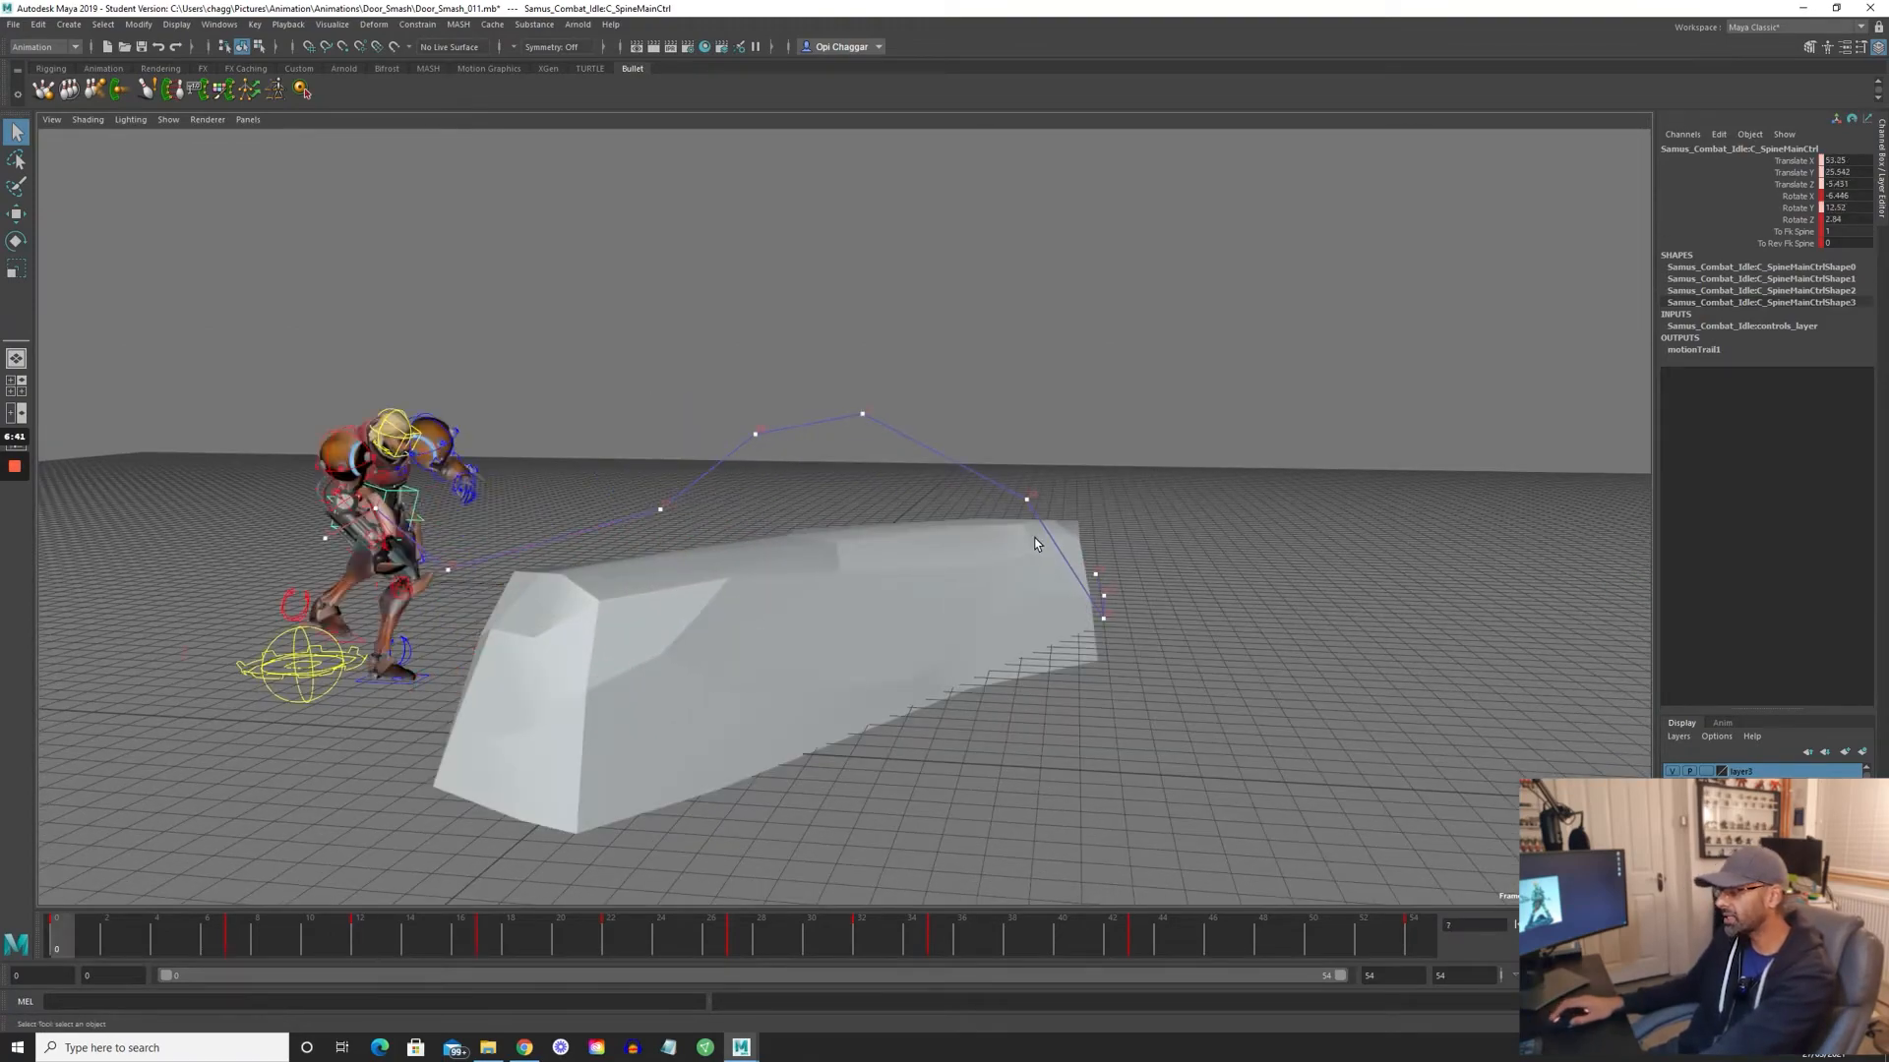
key(period)
key(period)
key(period)
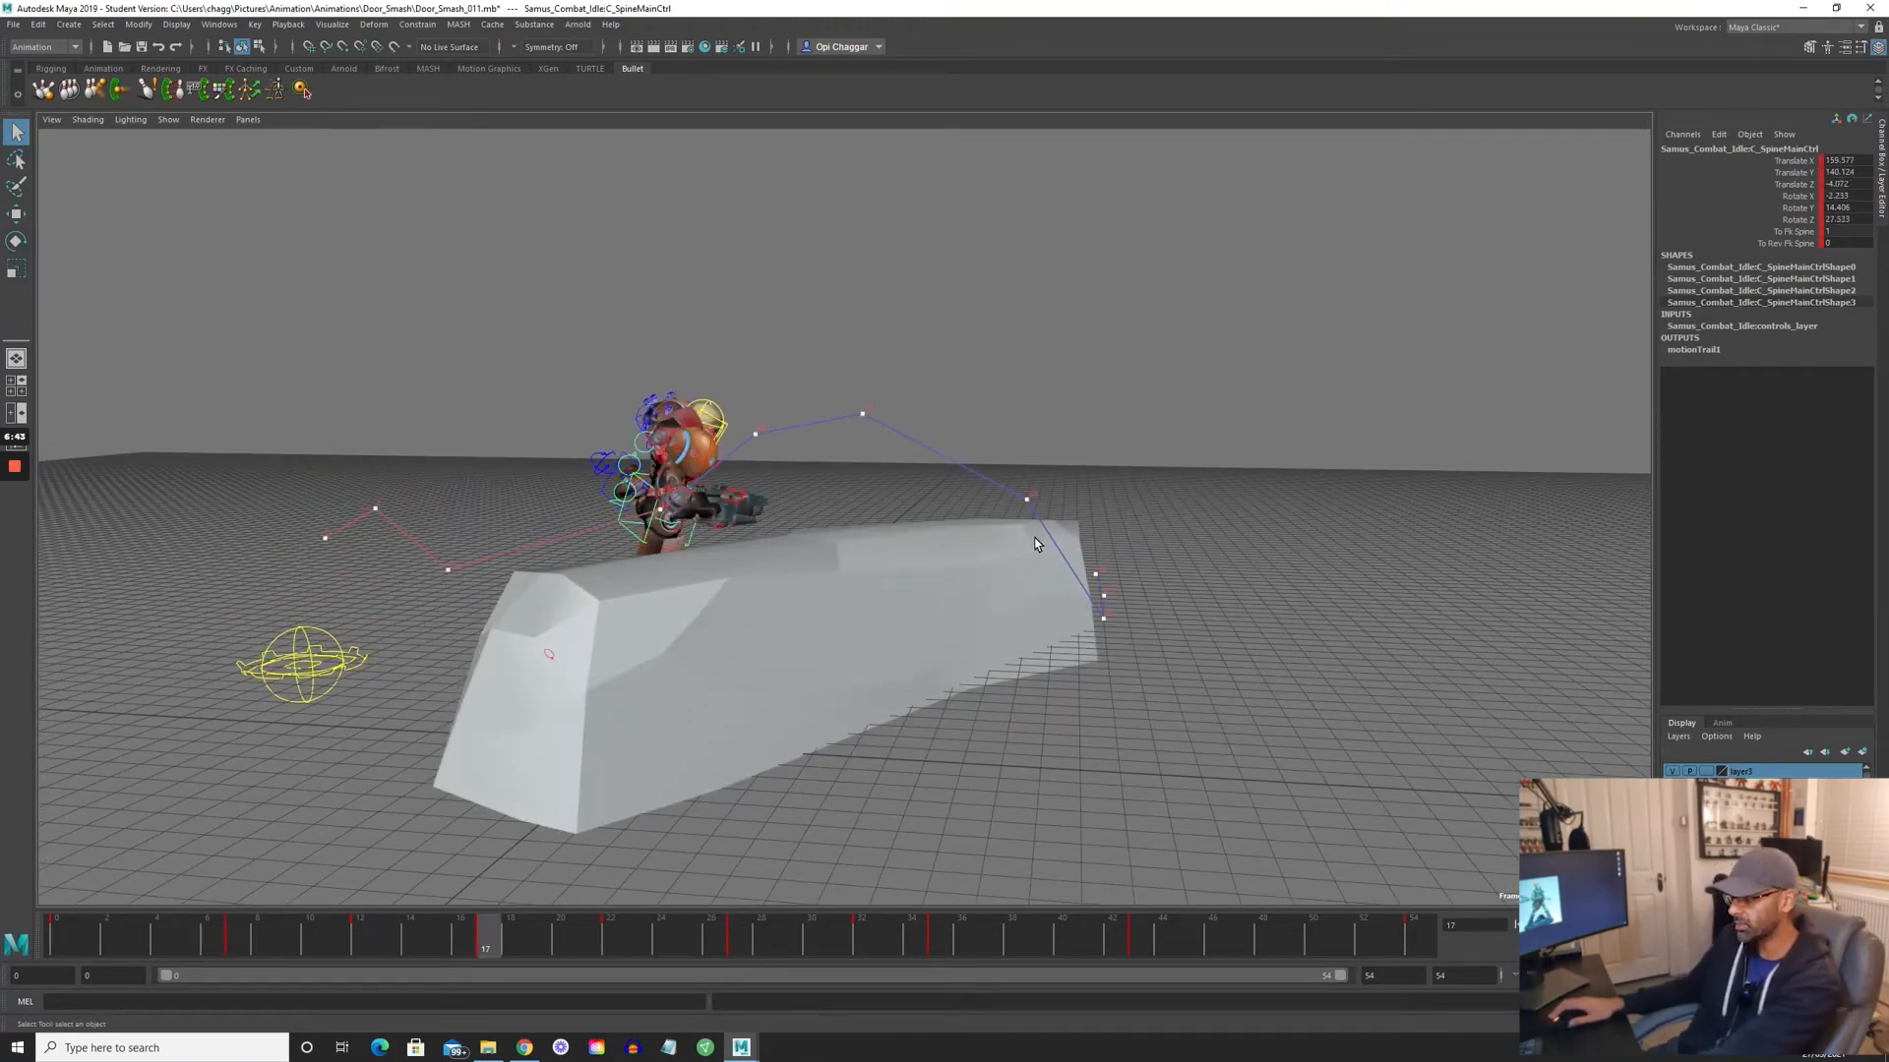
alt+drag(1070, 554, 1128, 534)
alt+middle_drag(851, 630, 940, 588)
alt+drag(940, 587, 875, 582)
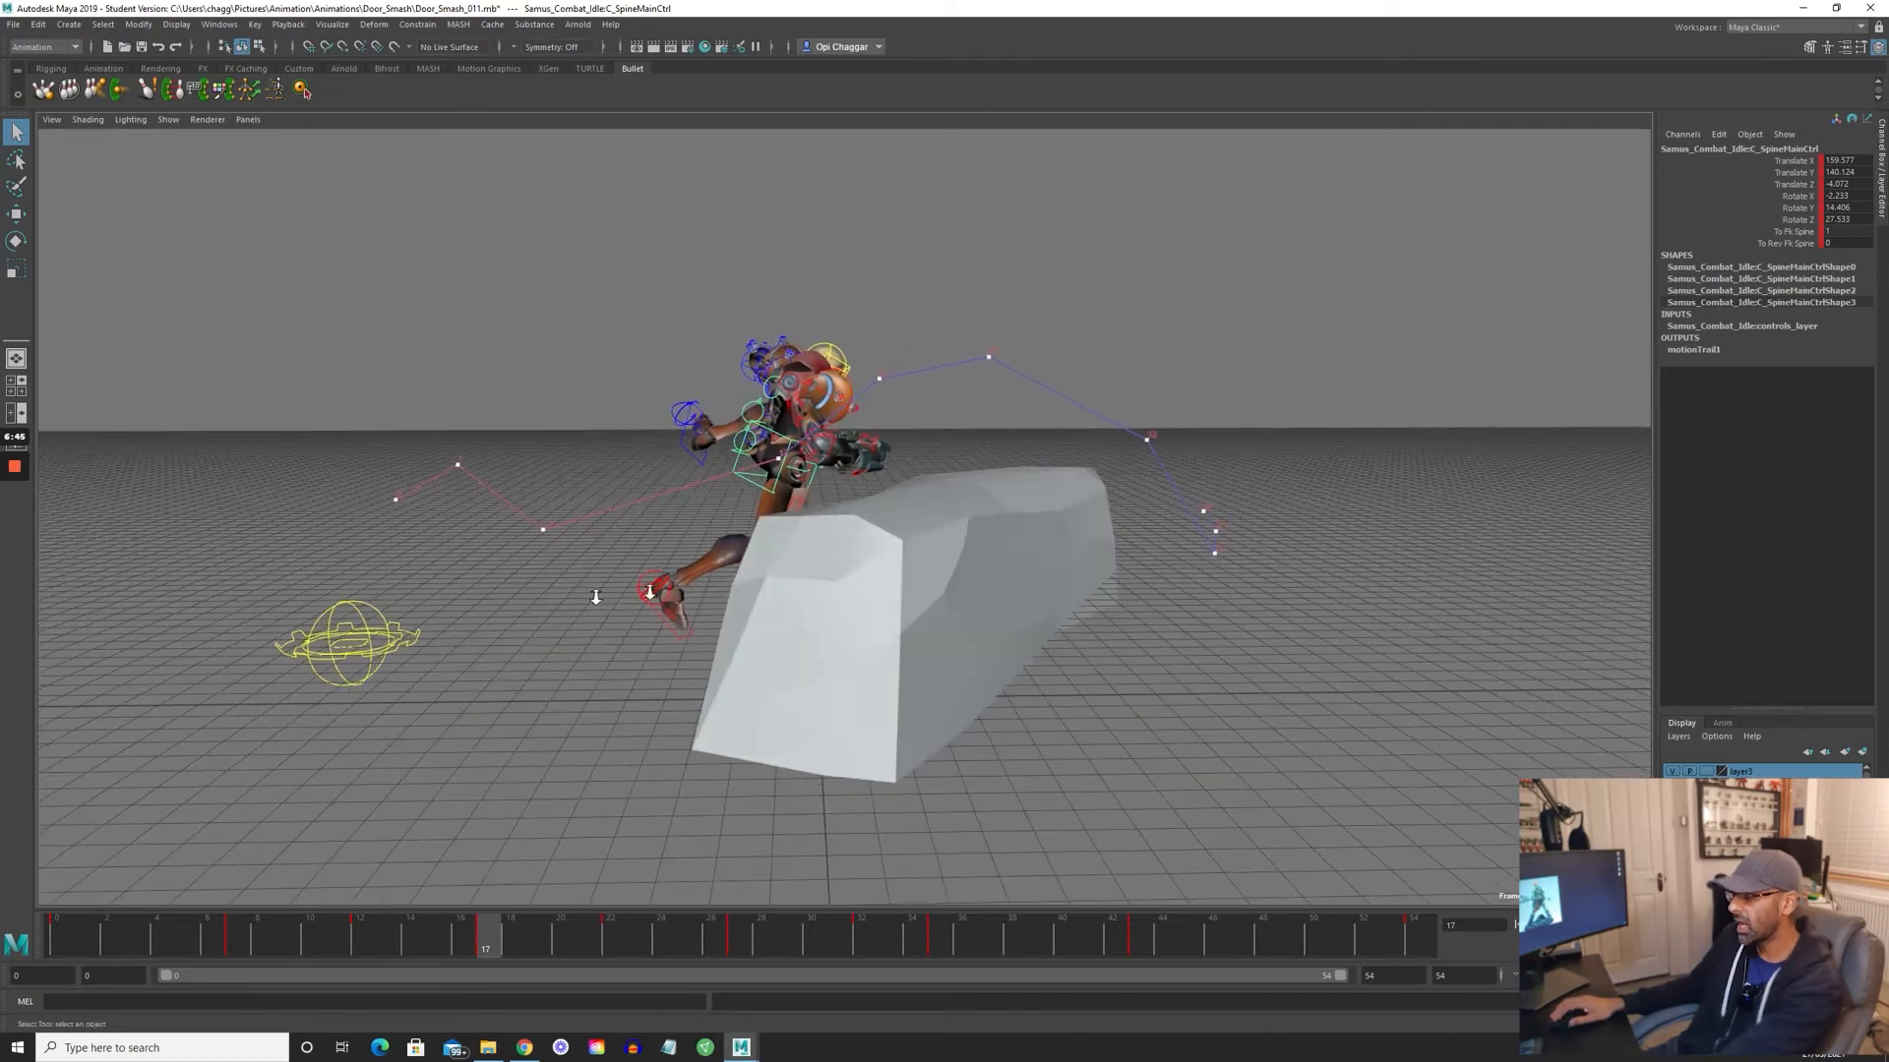
alt+right_drag(594, 598, 950, 575)
alt+middle_drag(949, 575, 1097, 540)
alt+drag(740, 647, 710, 642)
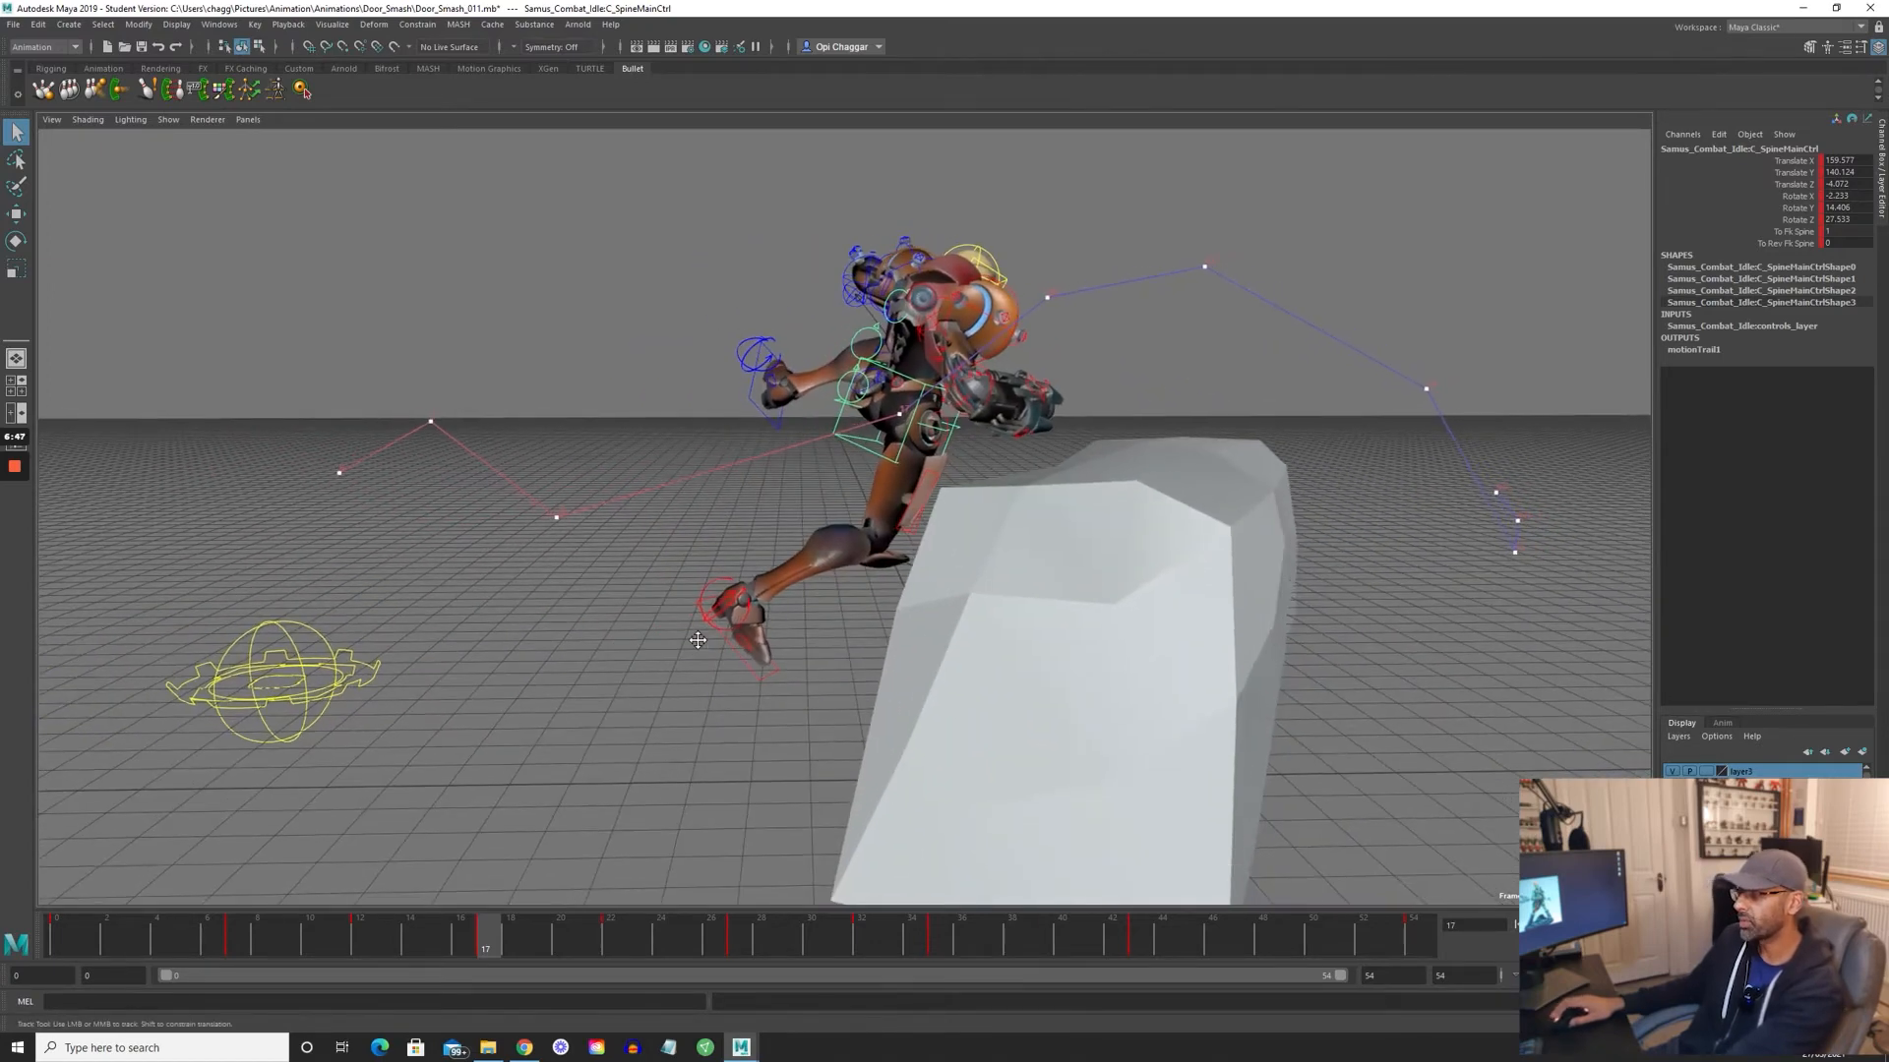
alt+middle_drag(710, 641, 682, 639)
- Compare the run-up poses from frame 0 with the change between the frame 12 crouch and the frame 17 take-off
key(comma)
key(comma)
key(comma)
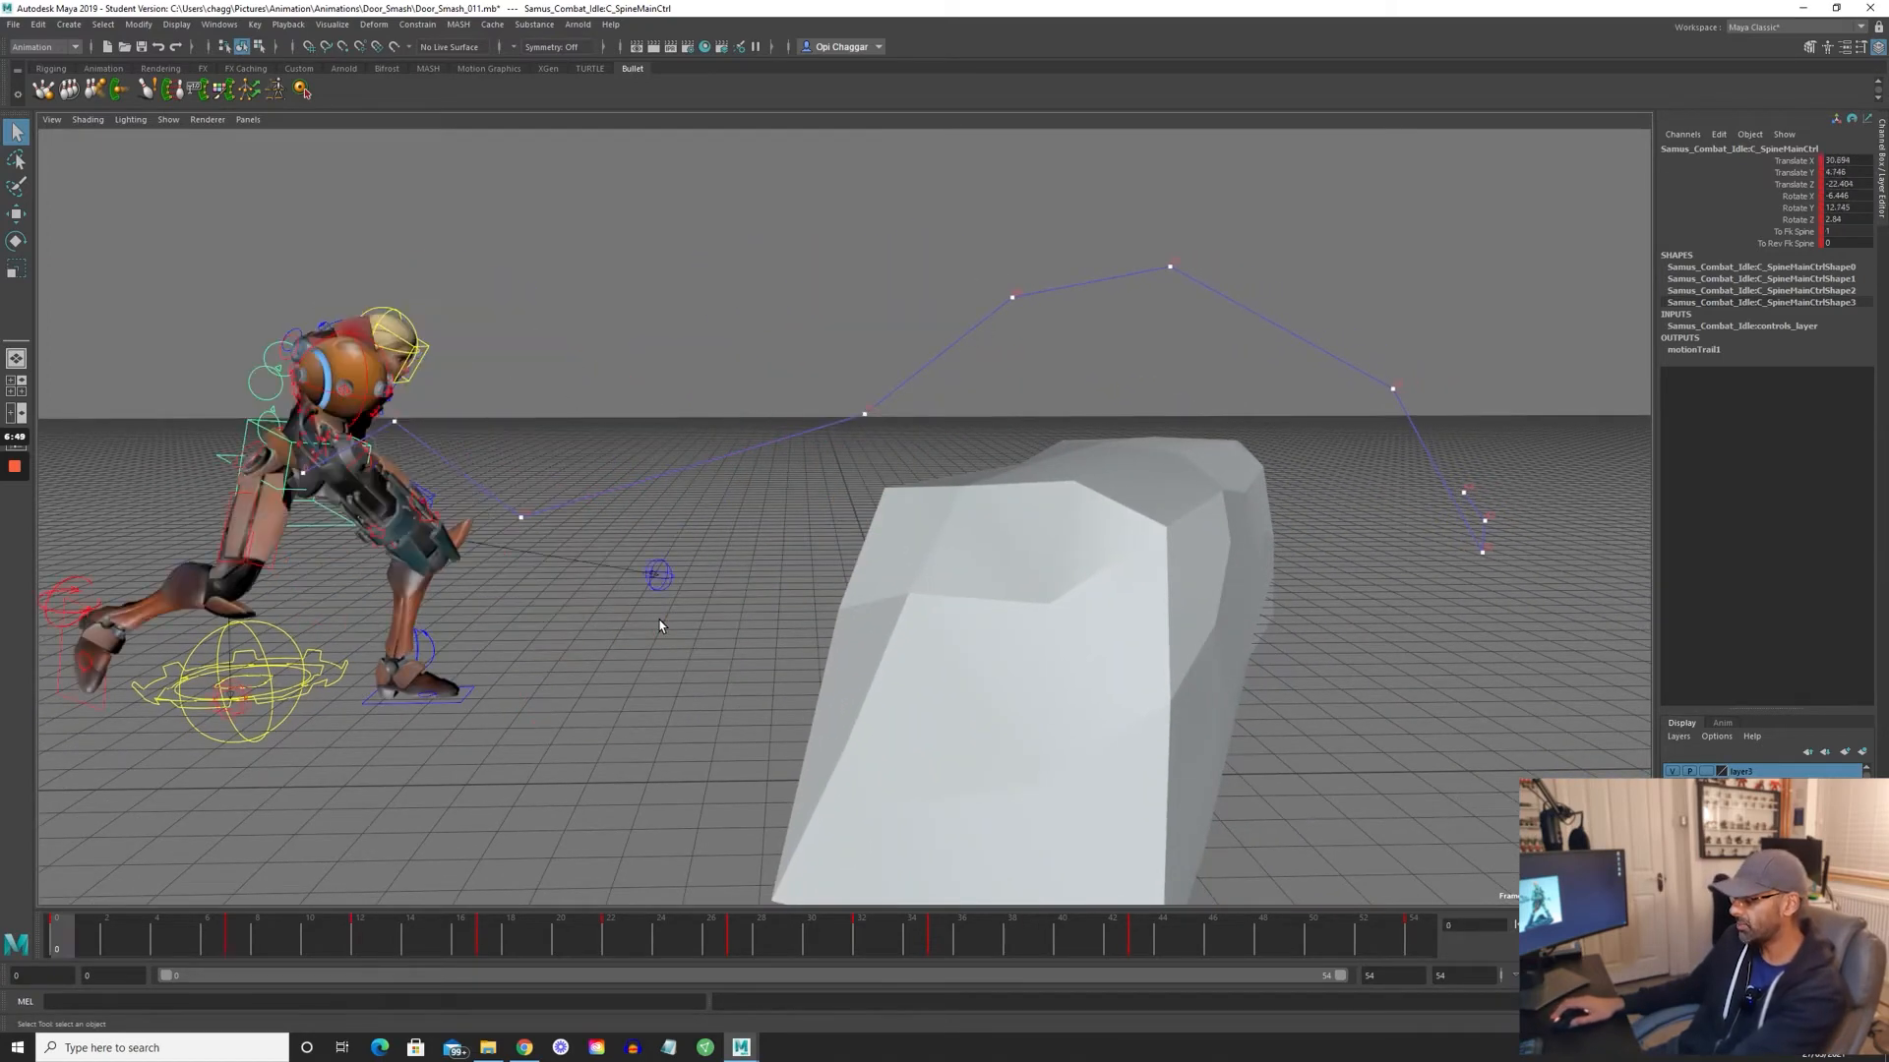
key(period)
key(period)
key(period)
key(comma)
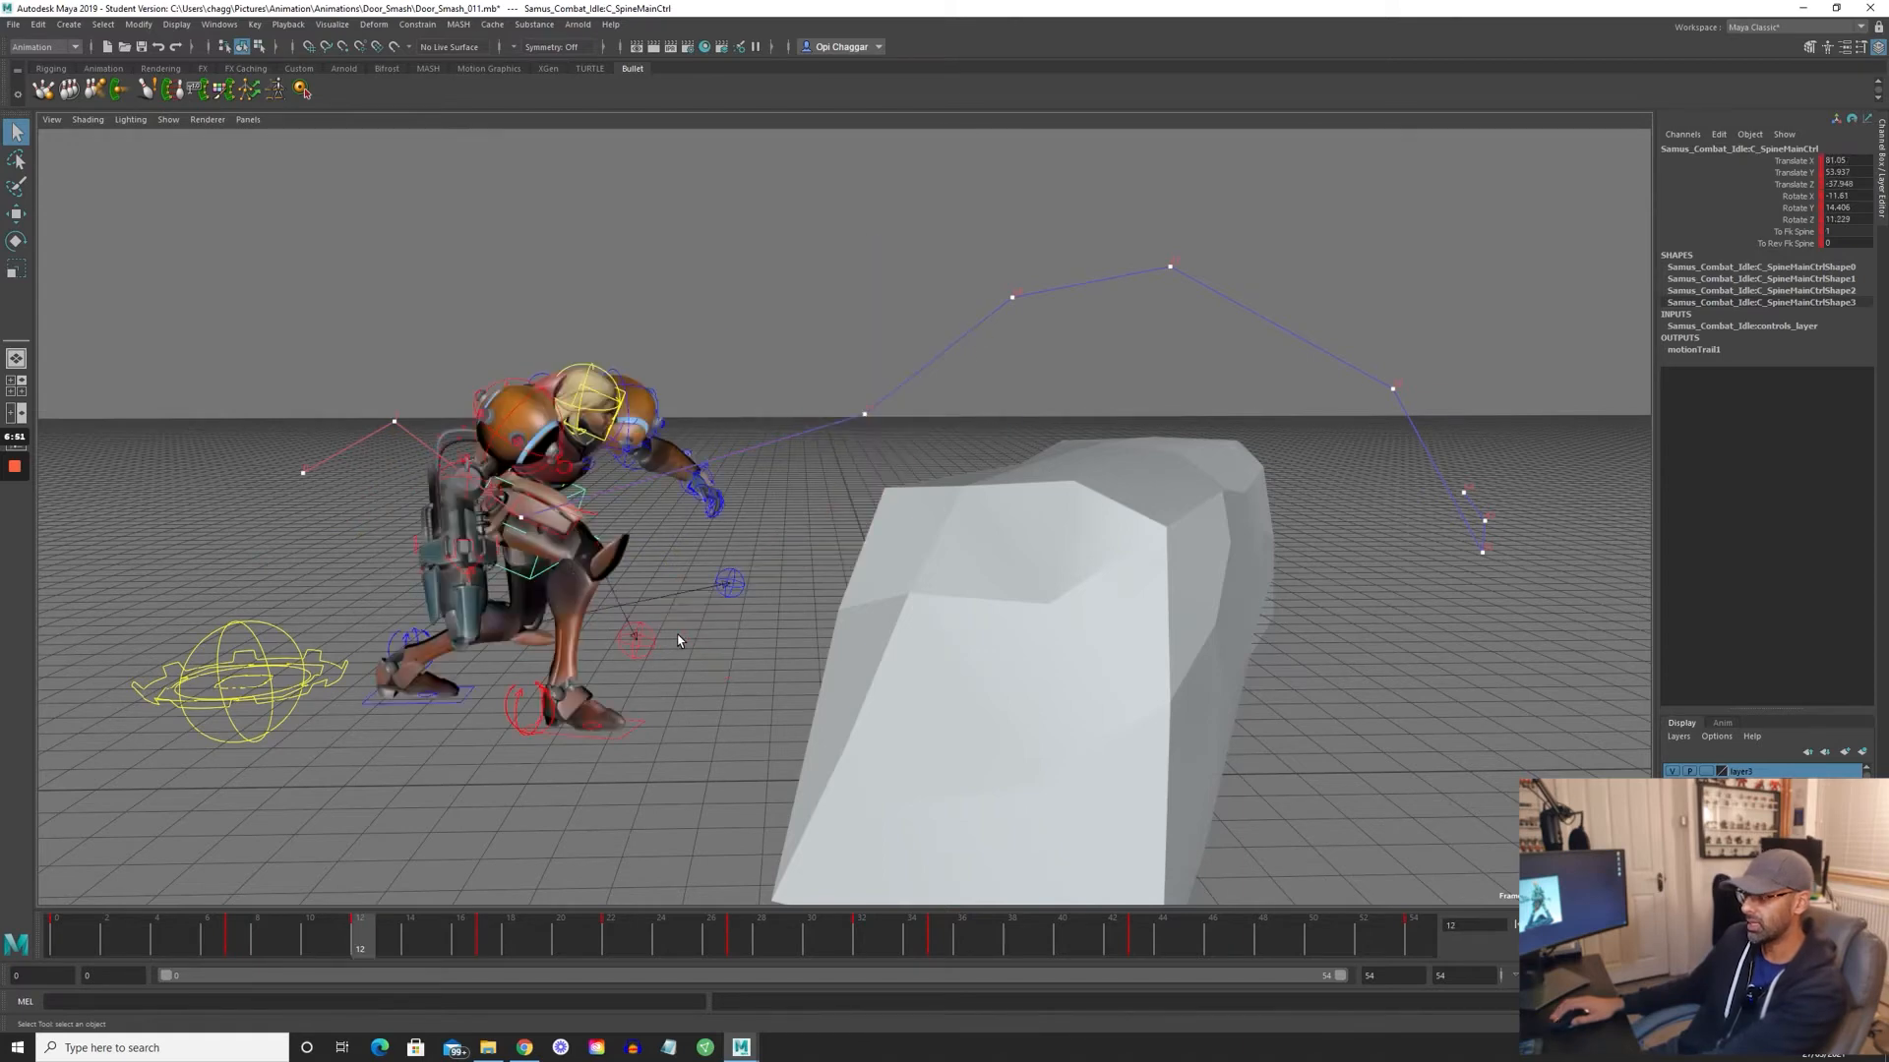
key(period)
key(comma)
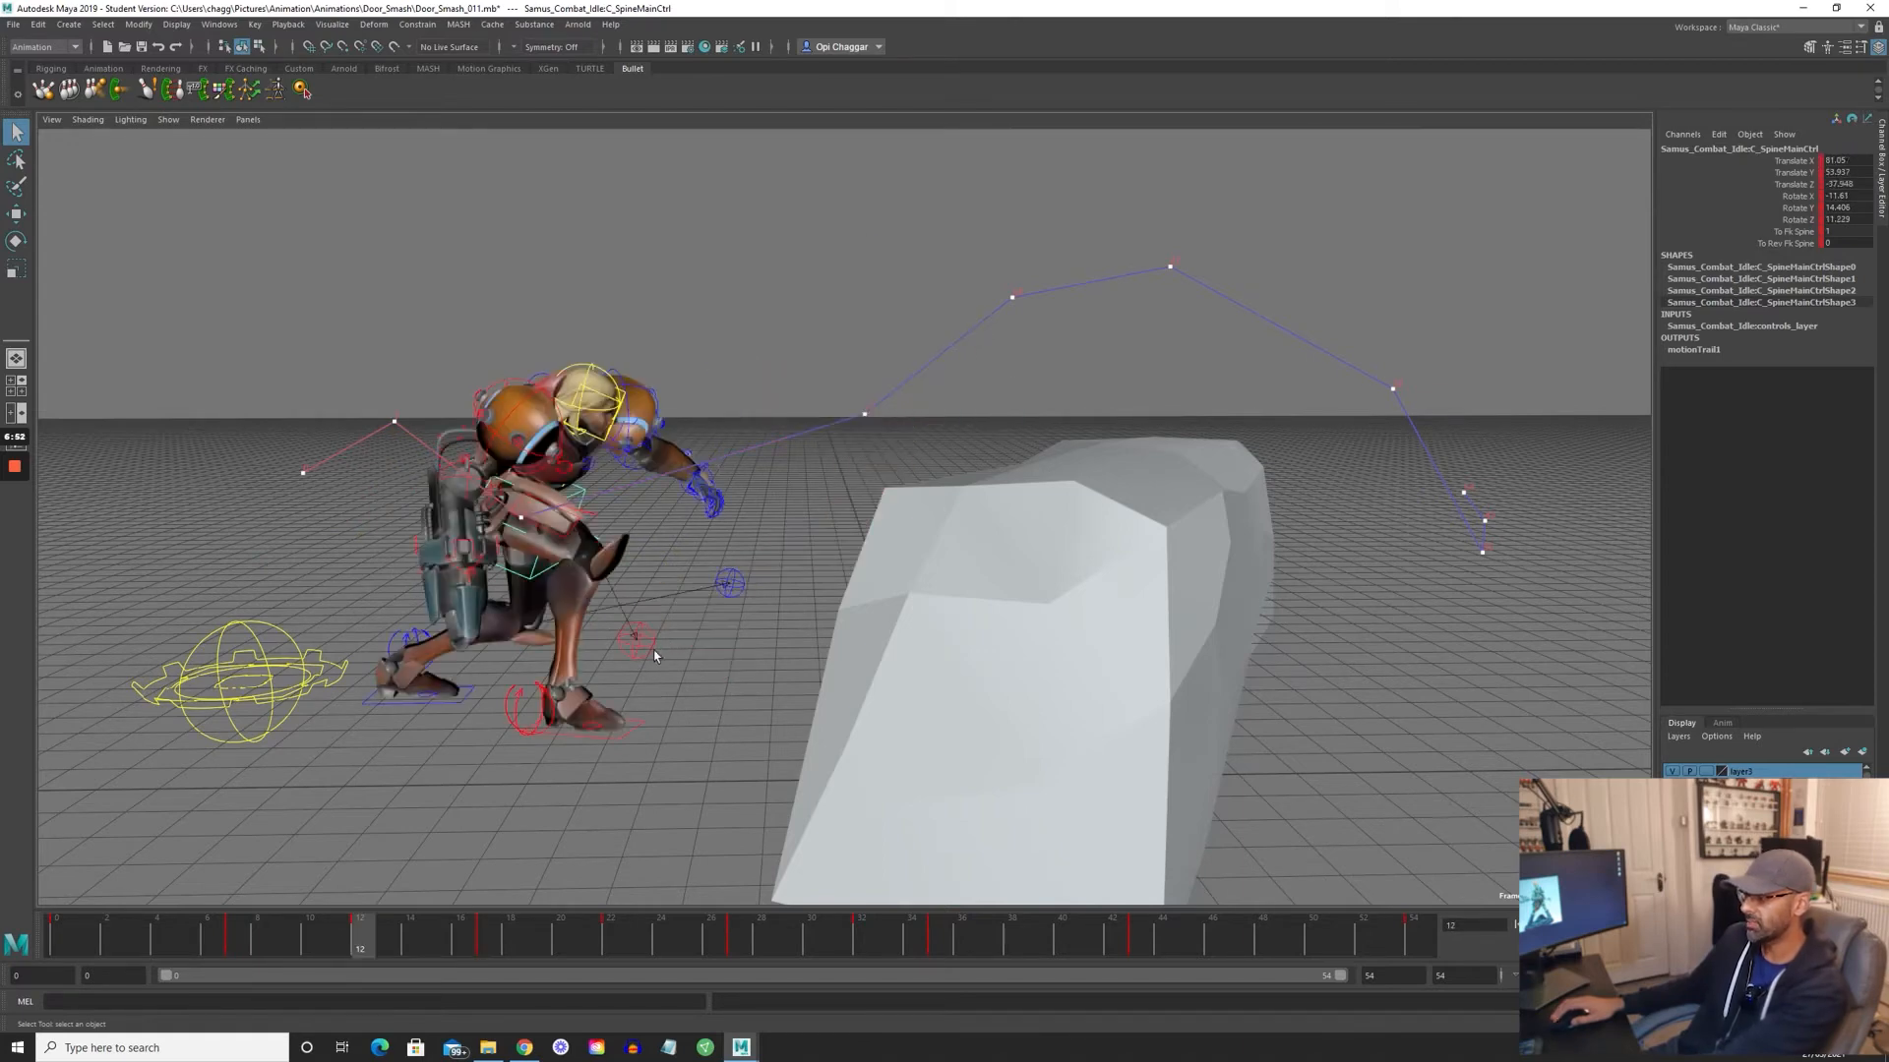
- At frame 14, move the main spine control forward toward the rock, raise it and adjust its sideways position
click(420, 937)
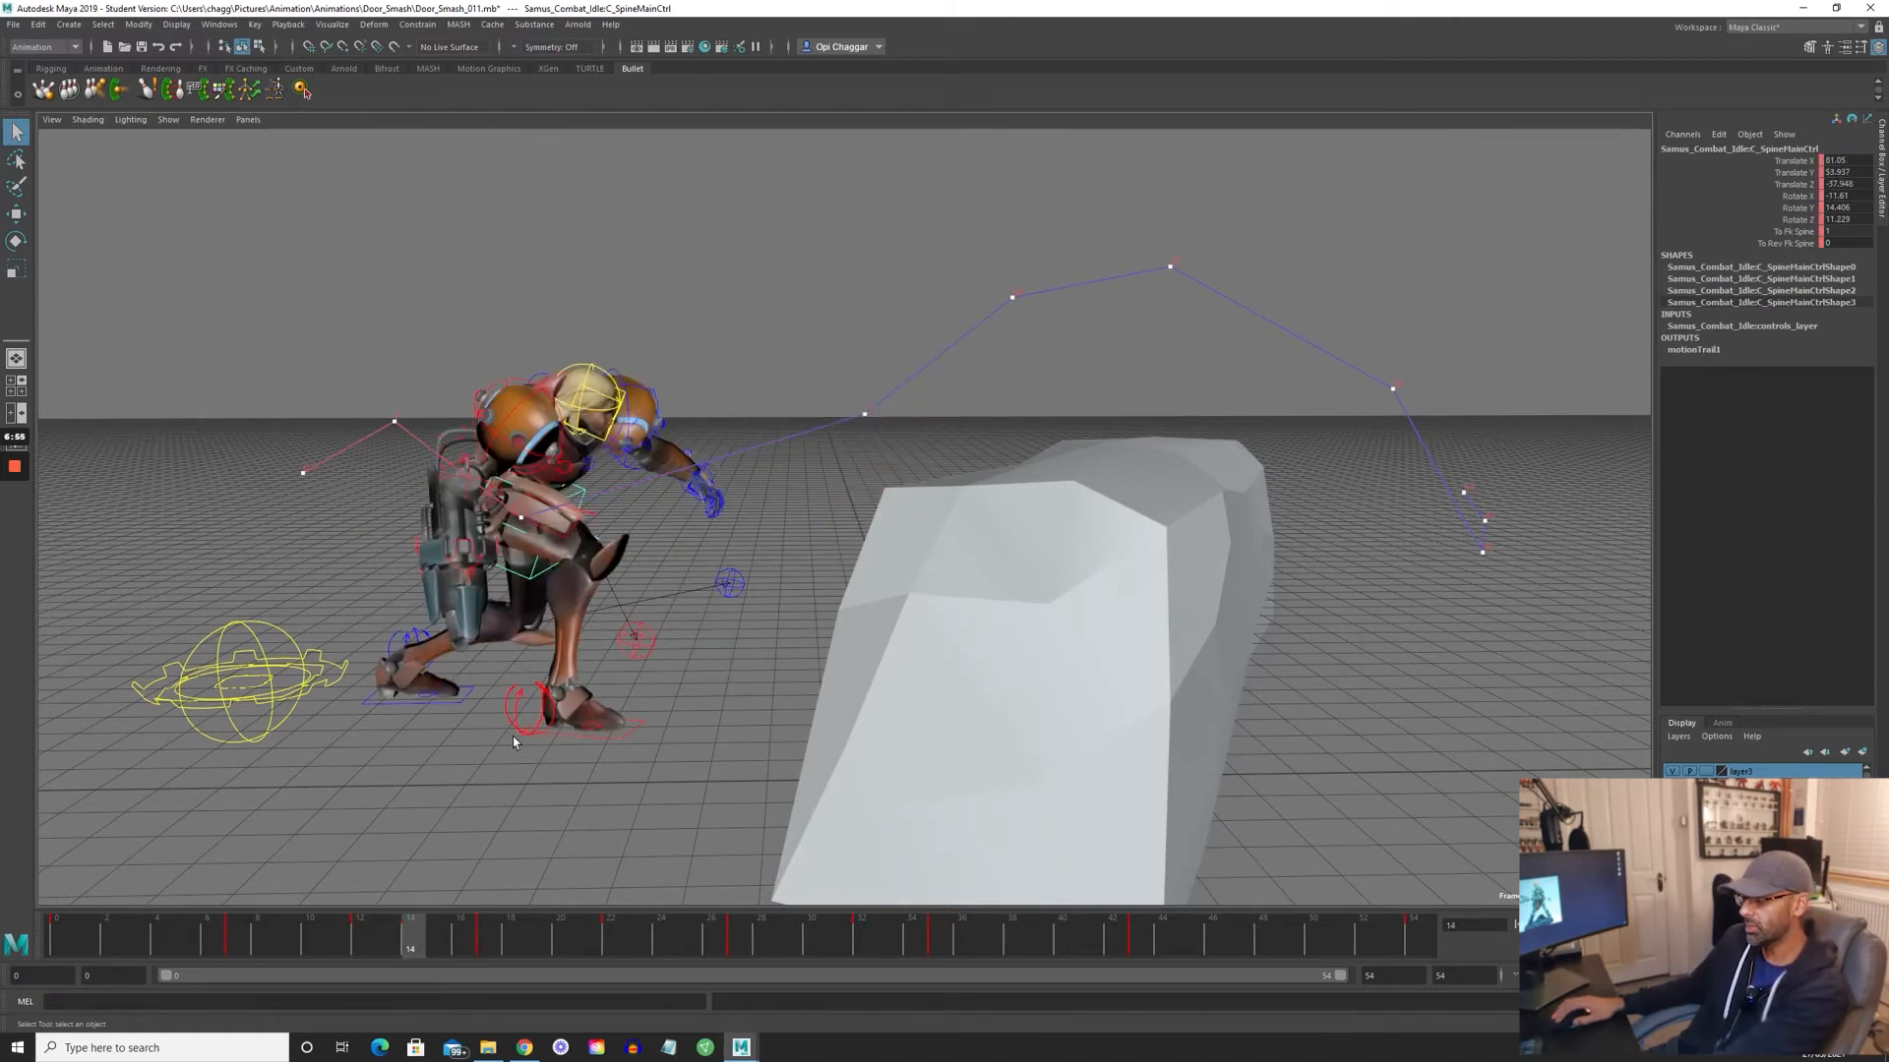
alt+drag(509, 588, 556, 519)
click(666, 617)
click(684, 605)
key(w)
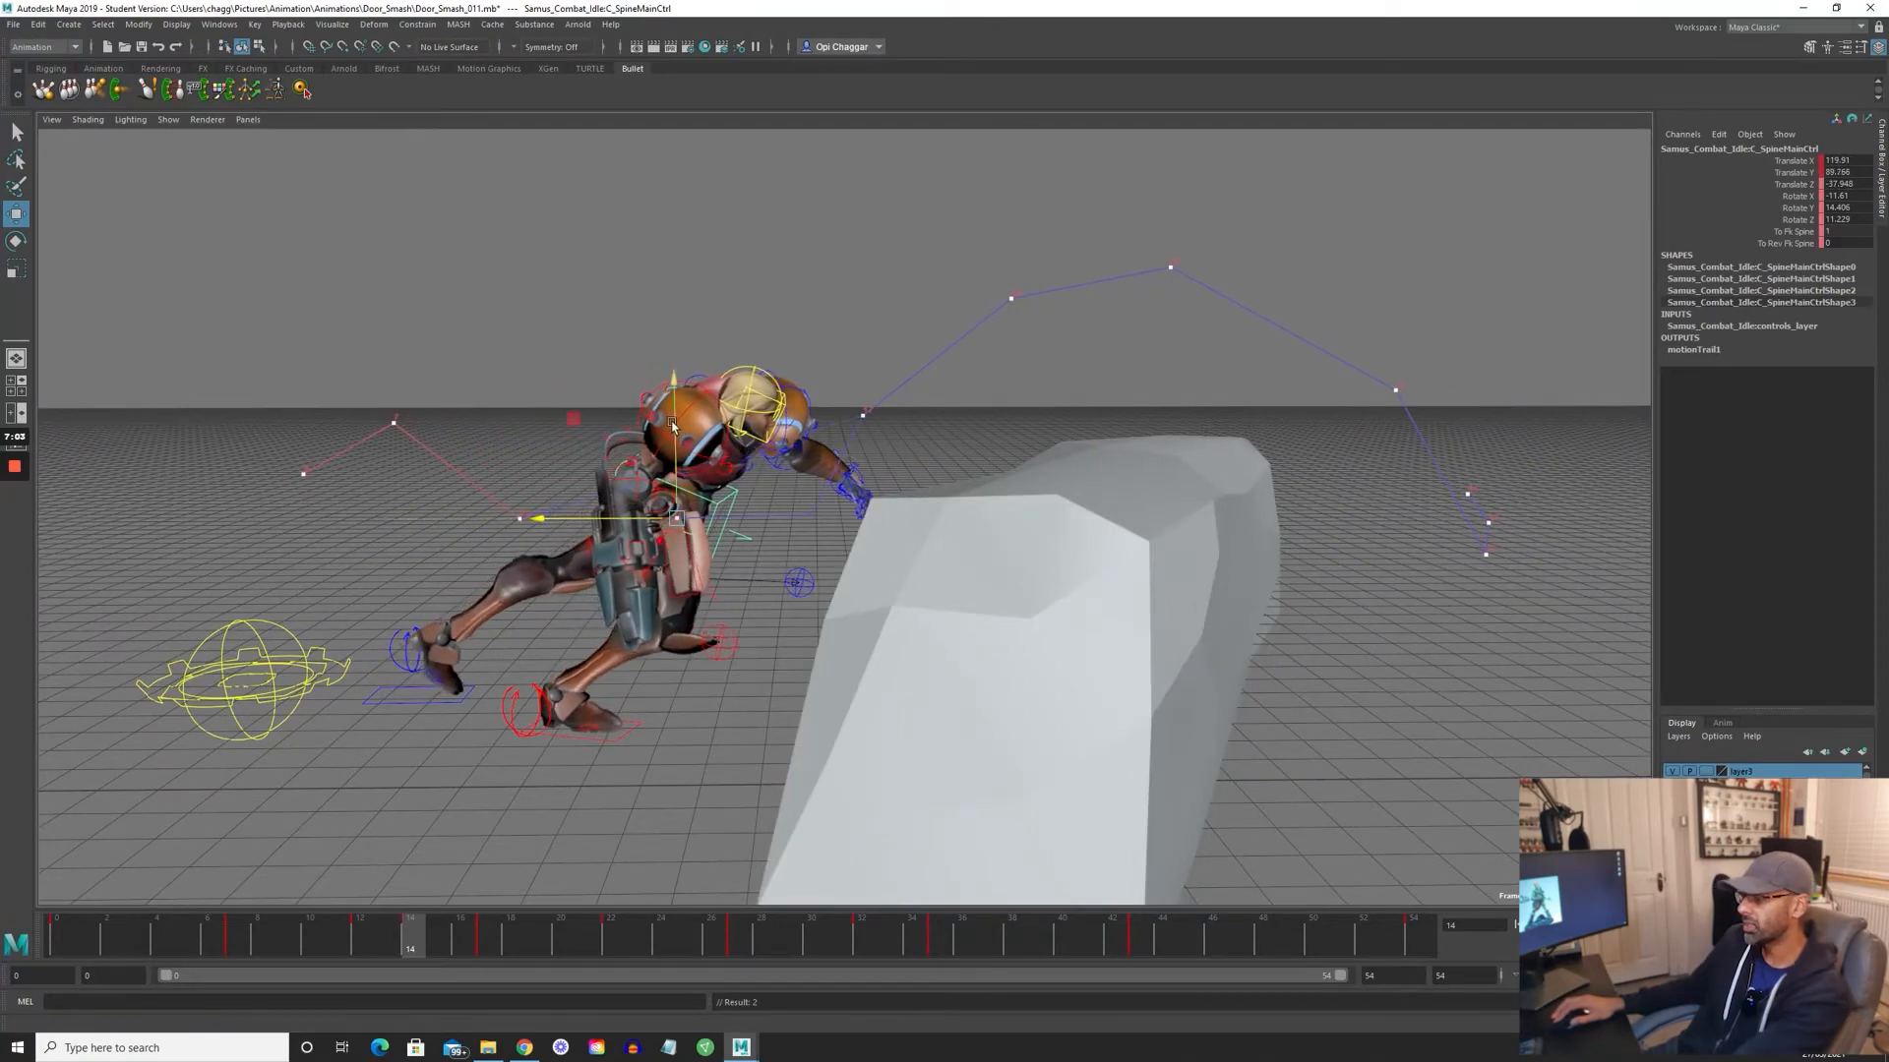
drag(674, 427, 676, 405)
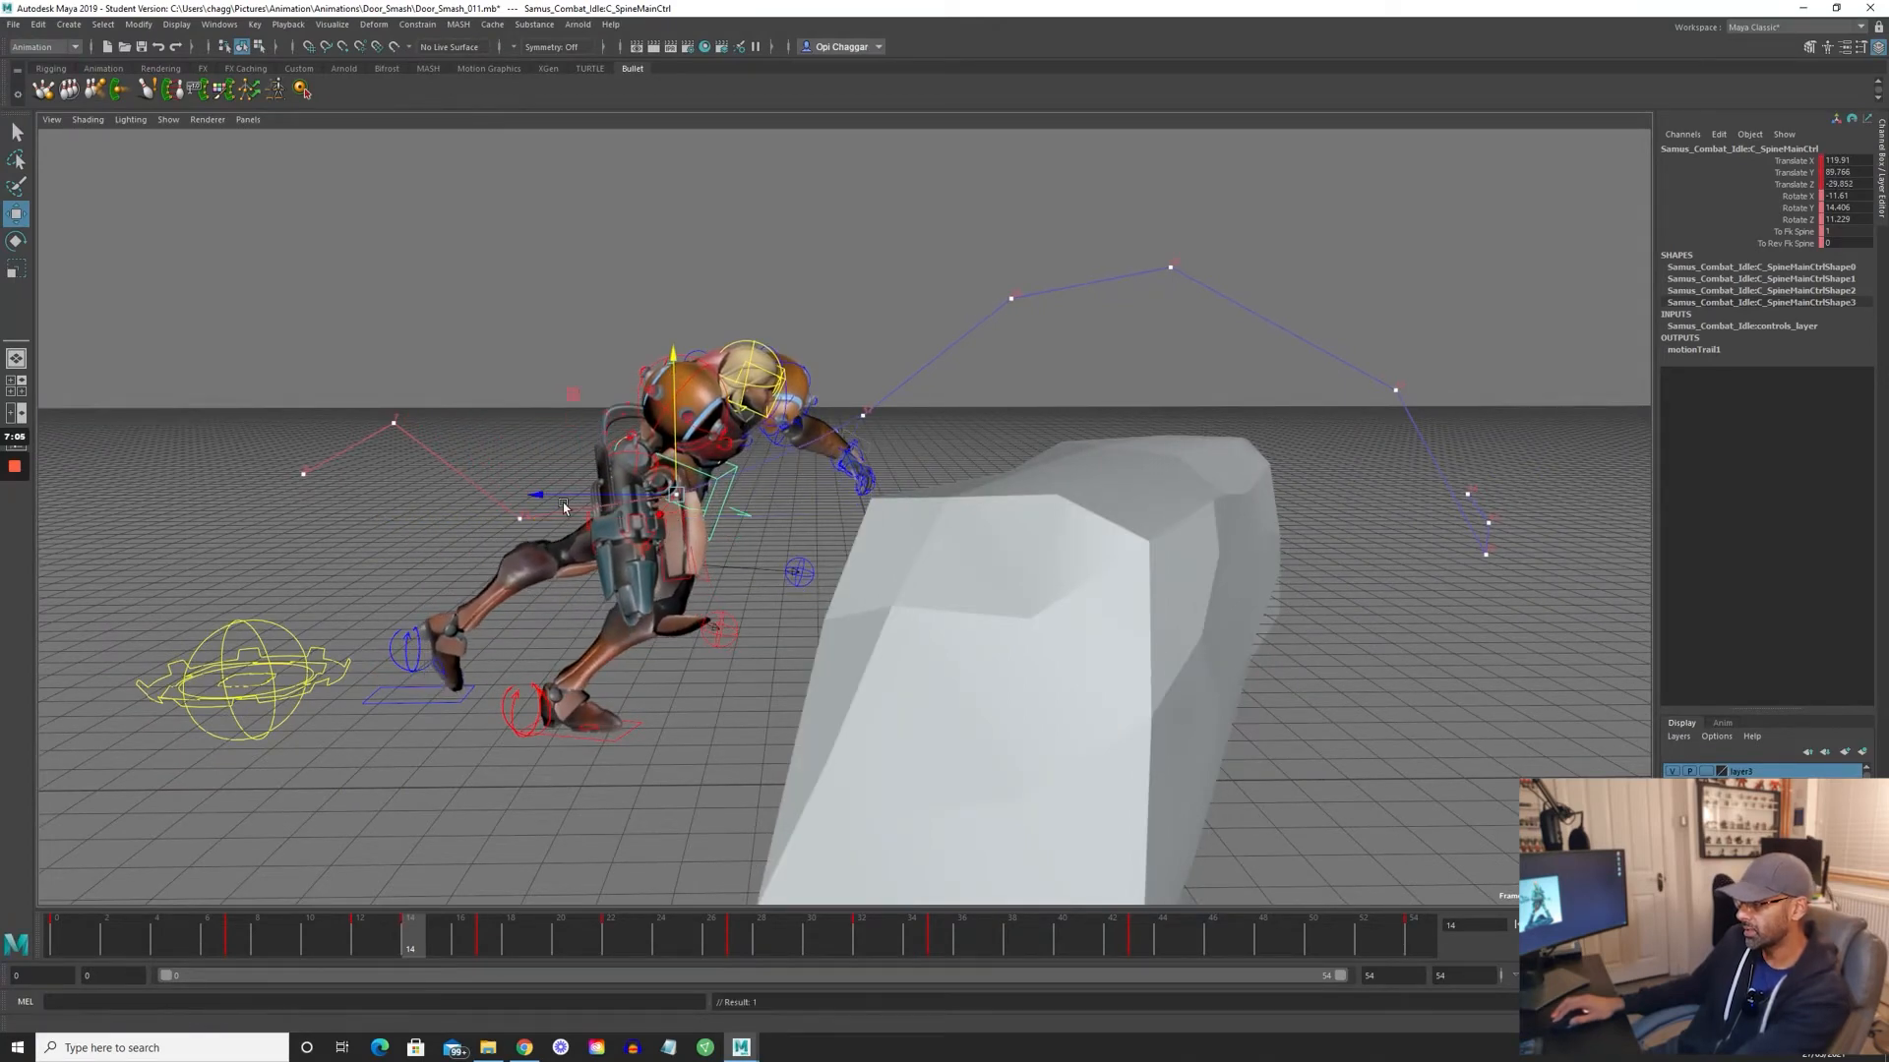
drag(554, 496, 580, 496)
drag(700, 434, 701, 432)
- Select the left foot IK control and lift the foot off the ground at frame 14
alt+drag(453, 752, 612, 646)
click(444, 710)
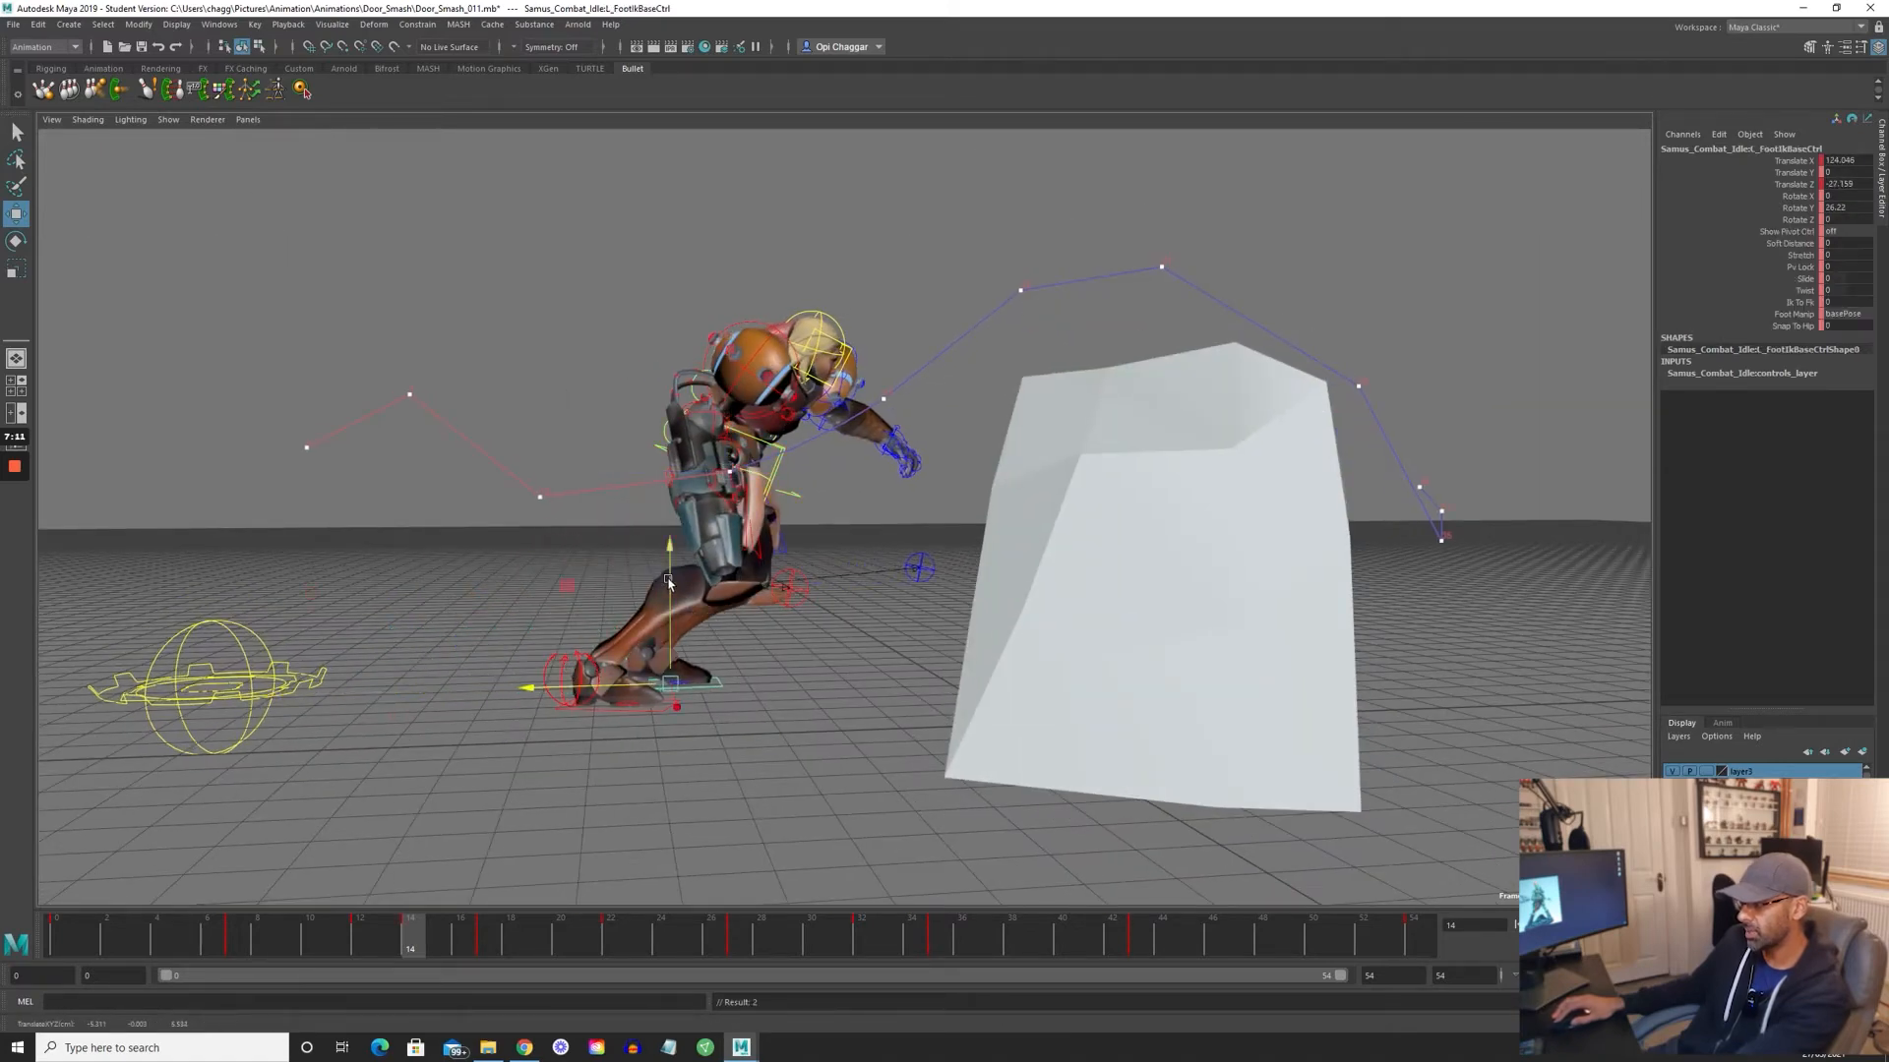
drag(668, 582, 660, 564)
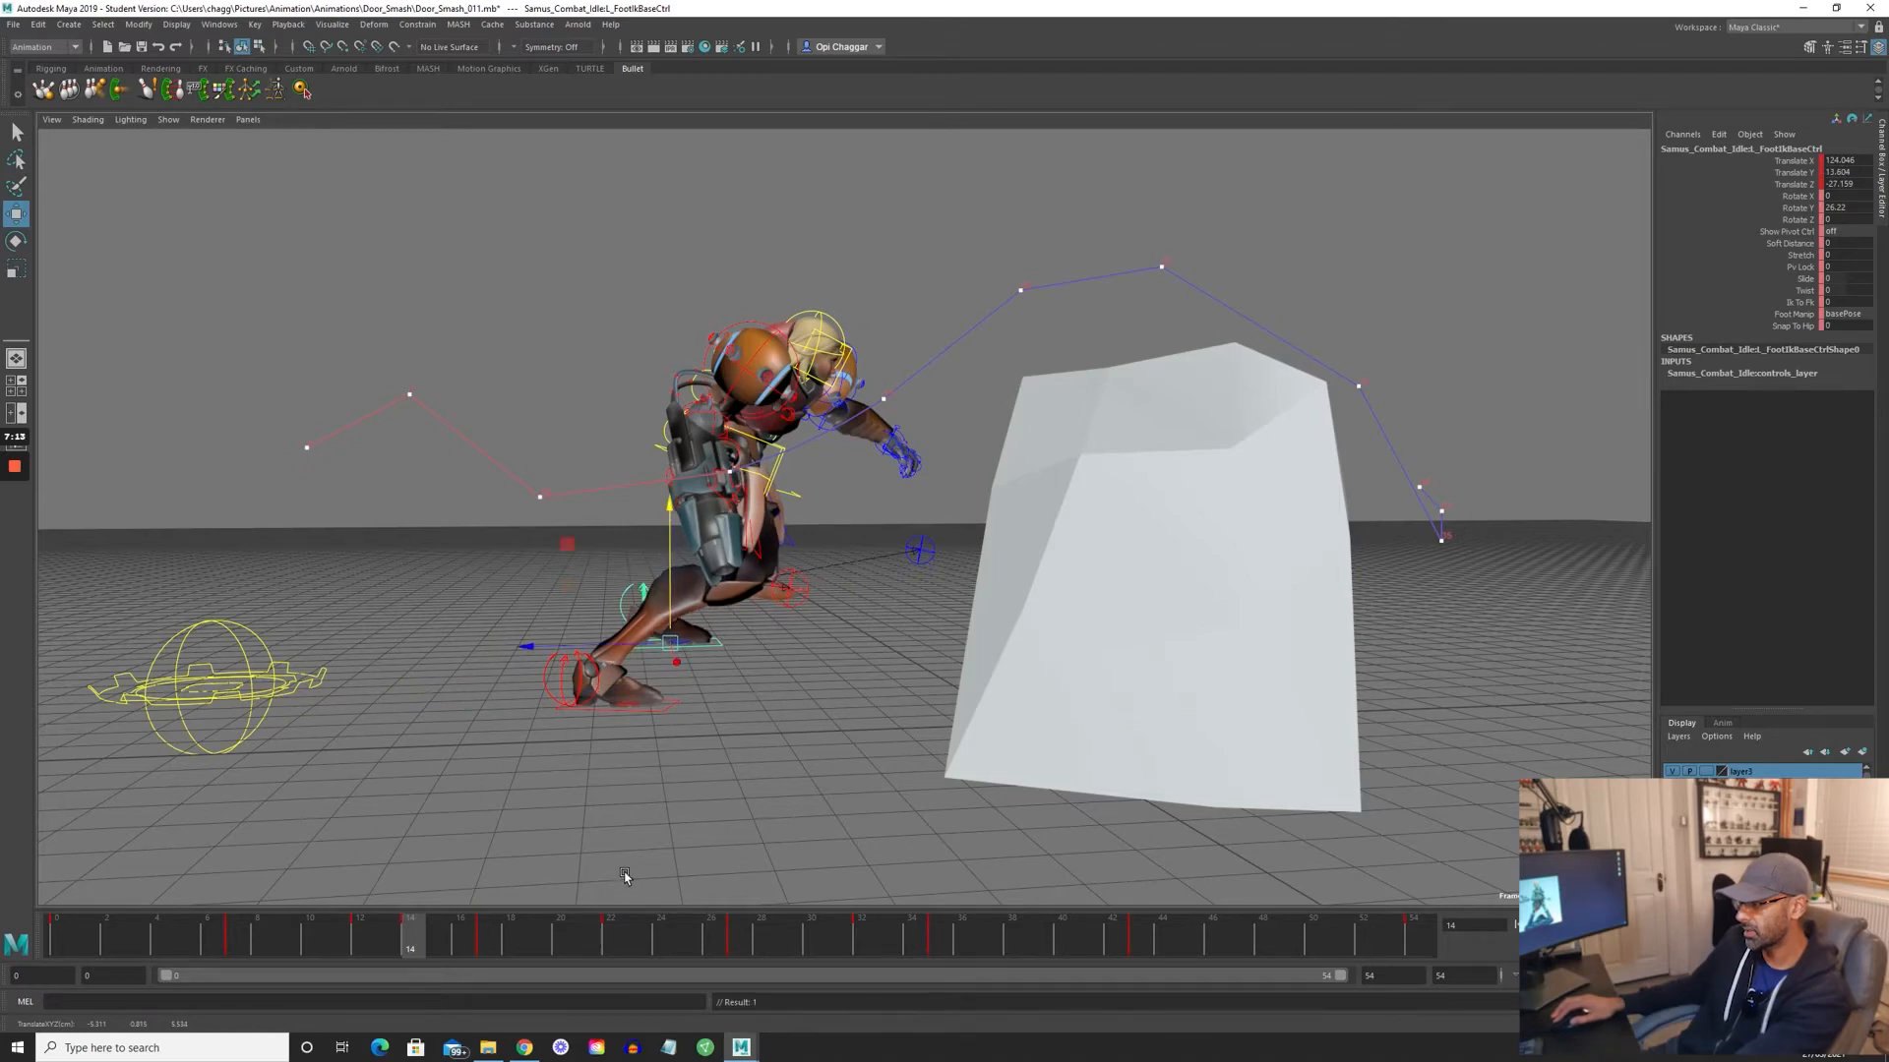
- Step back and forth through the poses around frame 14, up to frame 17, to check the new push-off pose
key(comma)
key(comma)
key(period)
key(period)
key(period)
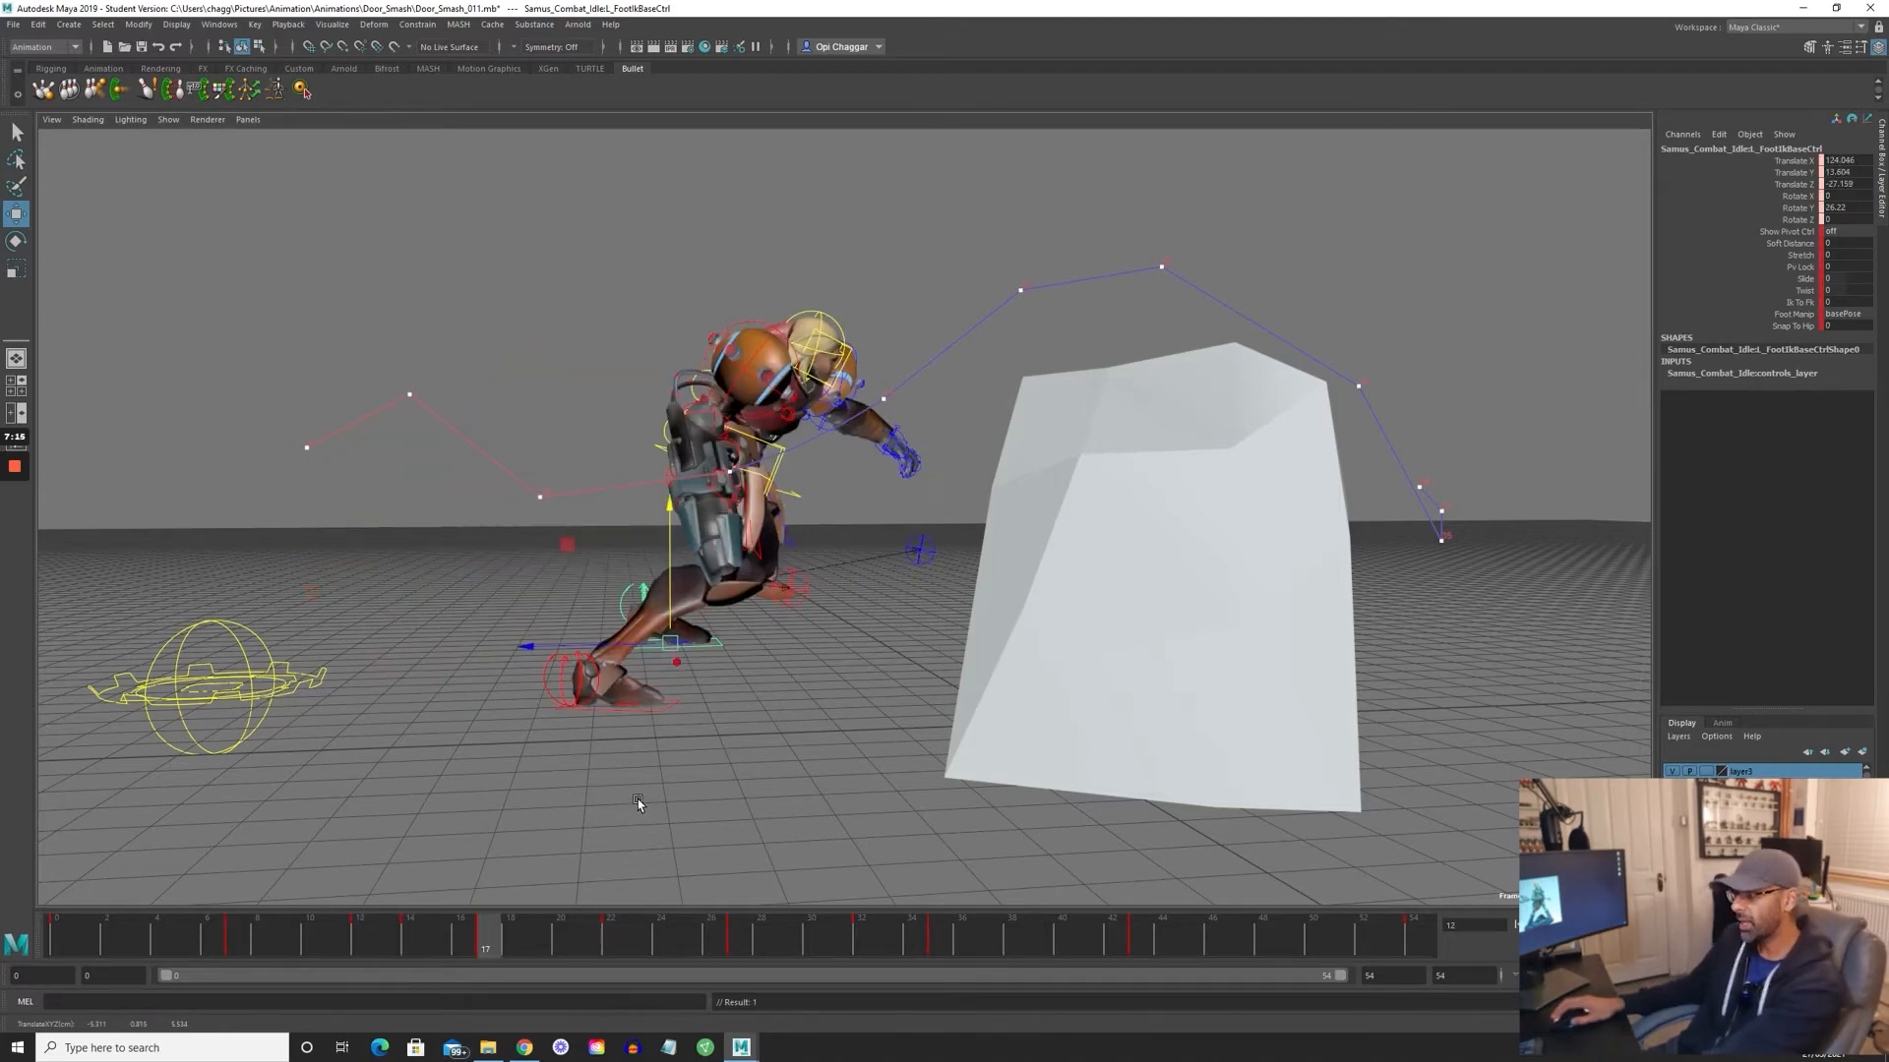
- Compare the frame 14 push-off pose with the frame 12 crouch and the frame 17 take-off
key(period)
key(comma)
key(comma)
key(period)
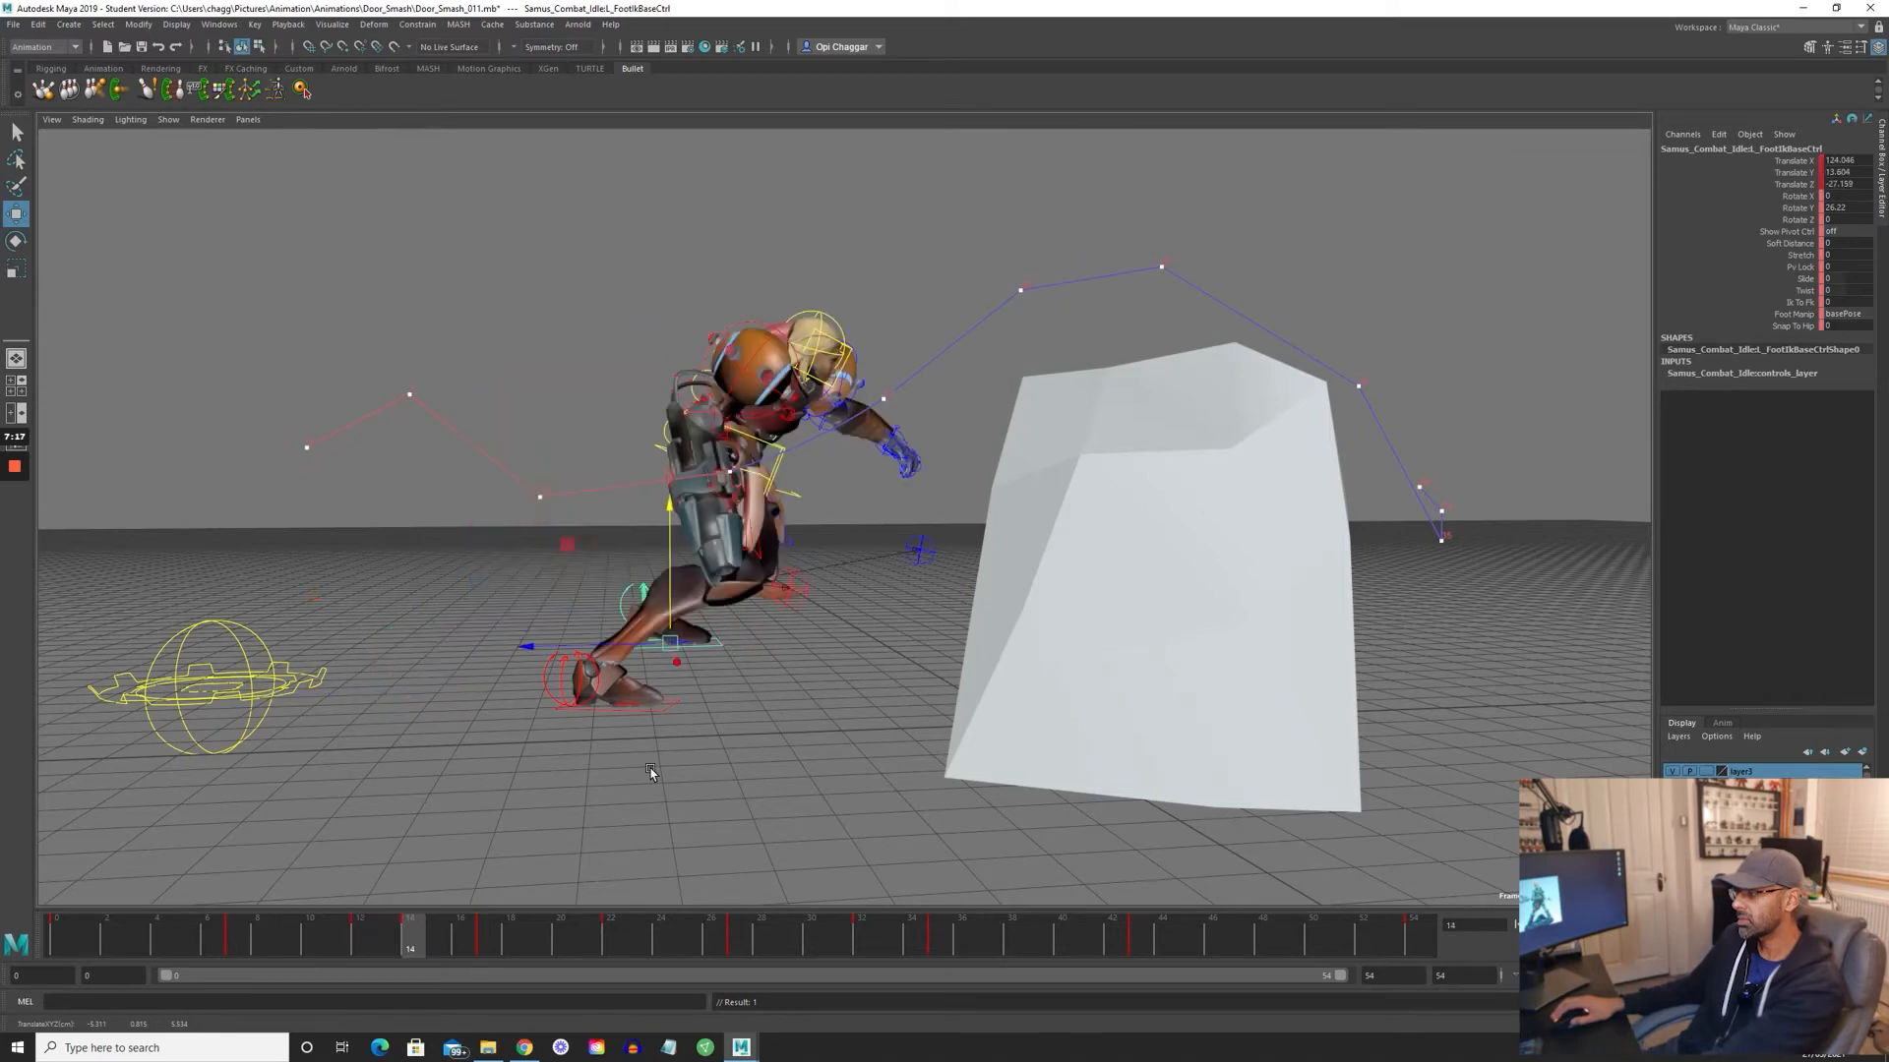
key(period)
key(period)
key(comma)
key(comma)
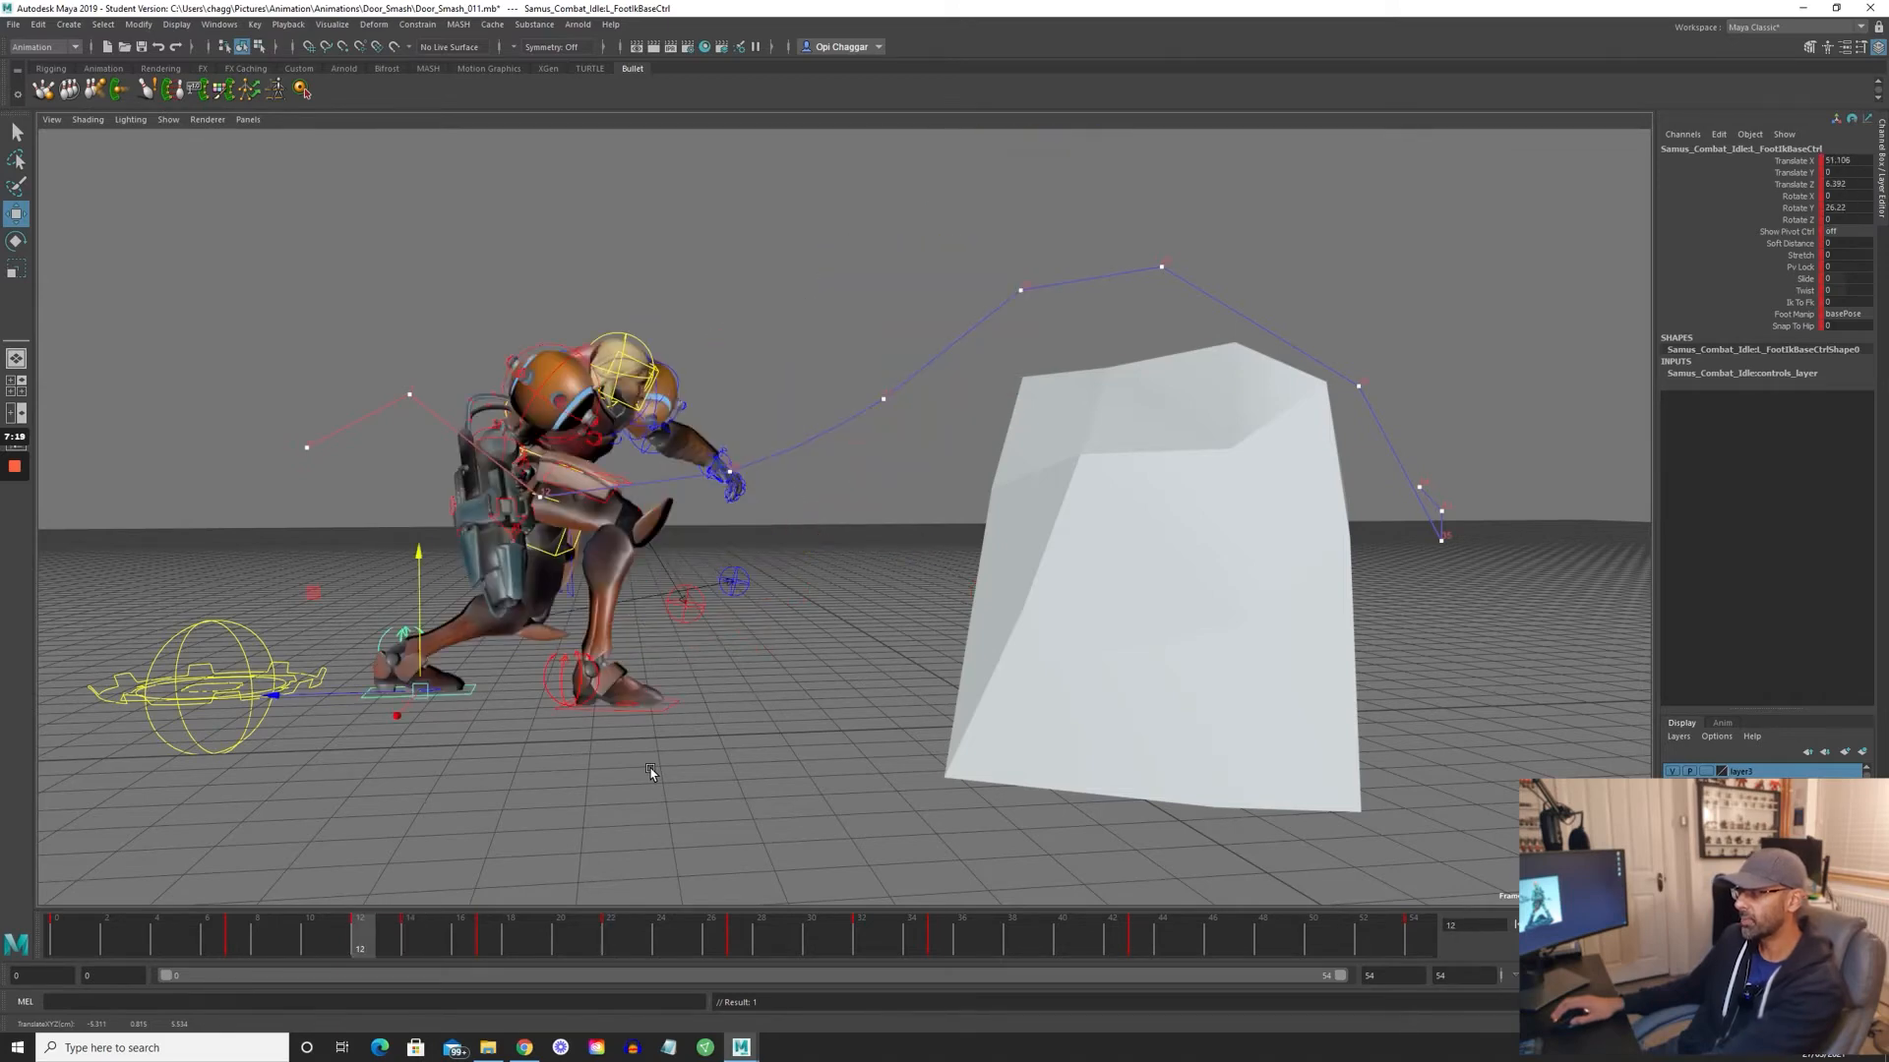
key(comma)
key(period)
key(period)
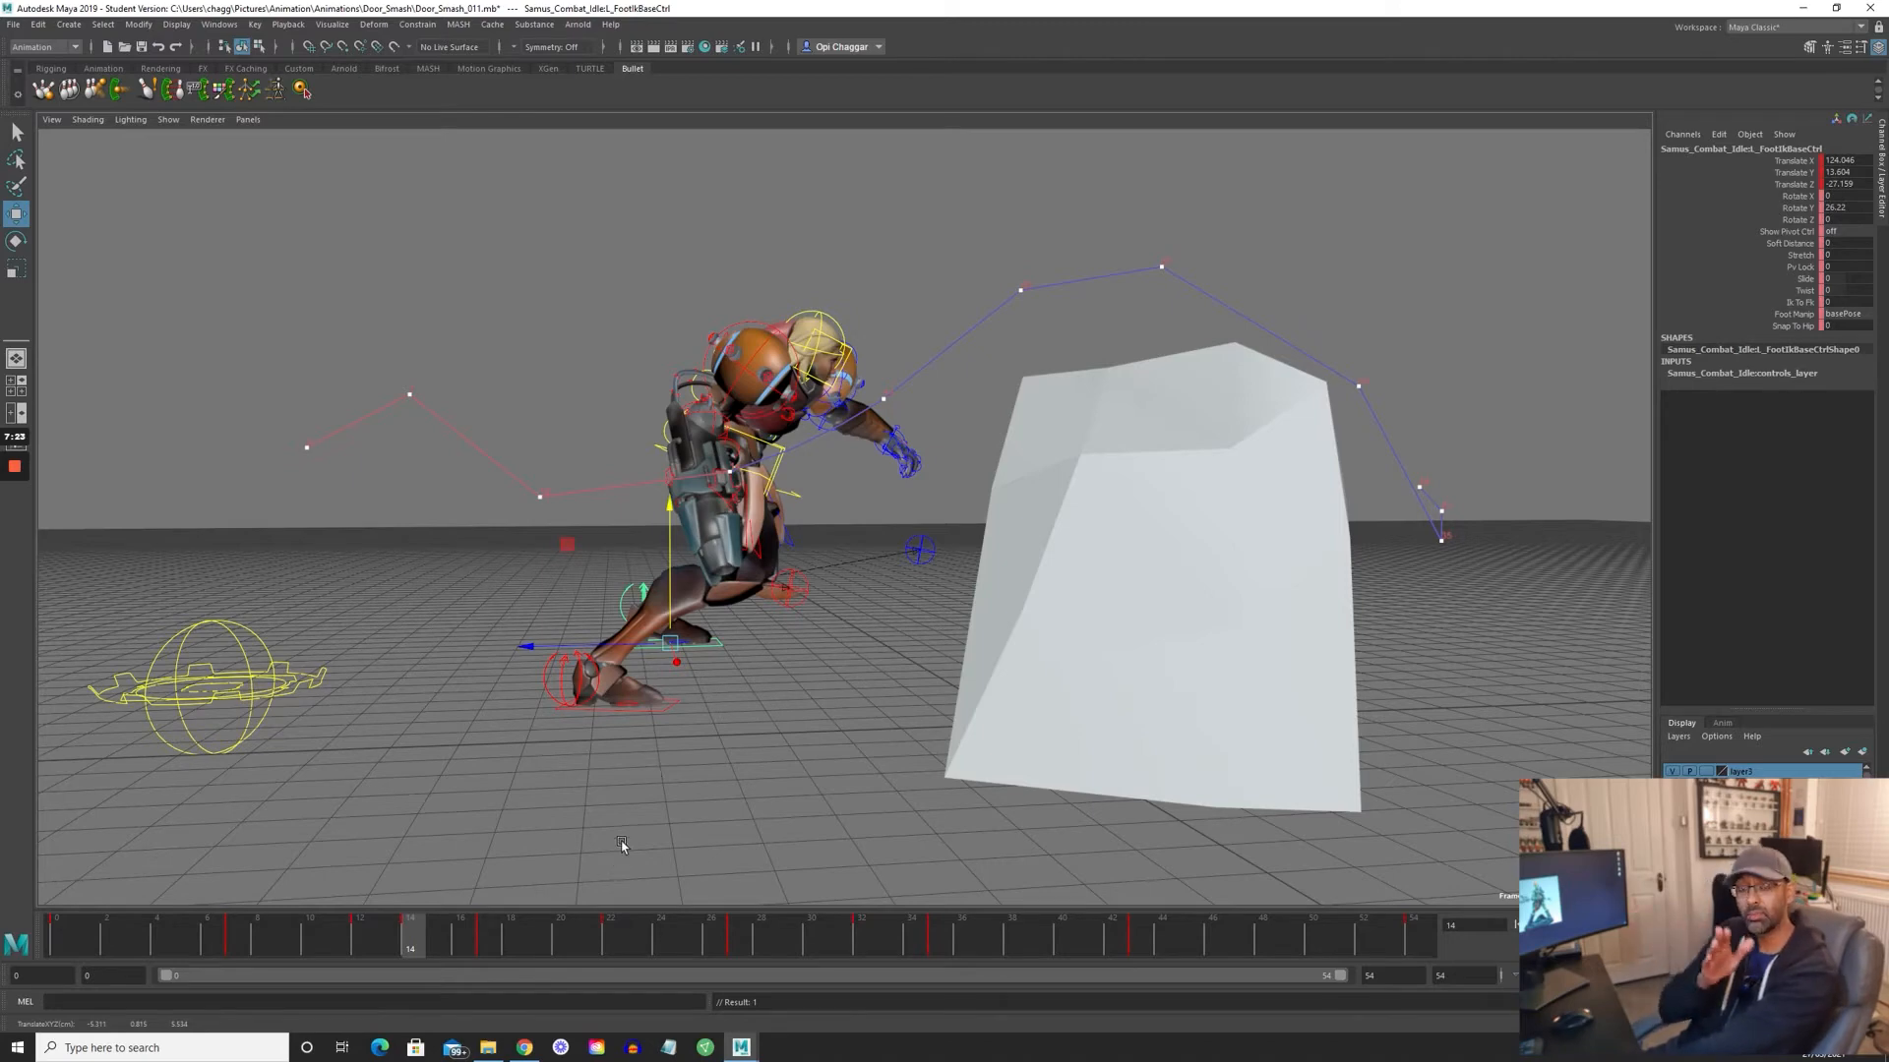
- Play the animation from a wider angle to review the whole leap with the frame 14 push-off pose
alt+drag(622, 843, 759, 726)
drag(379, 943, 161, 921)
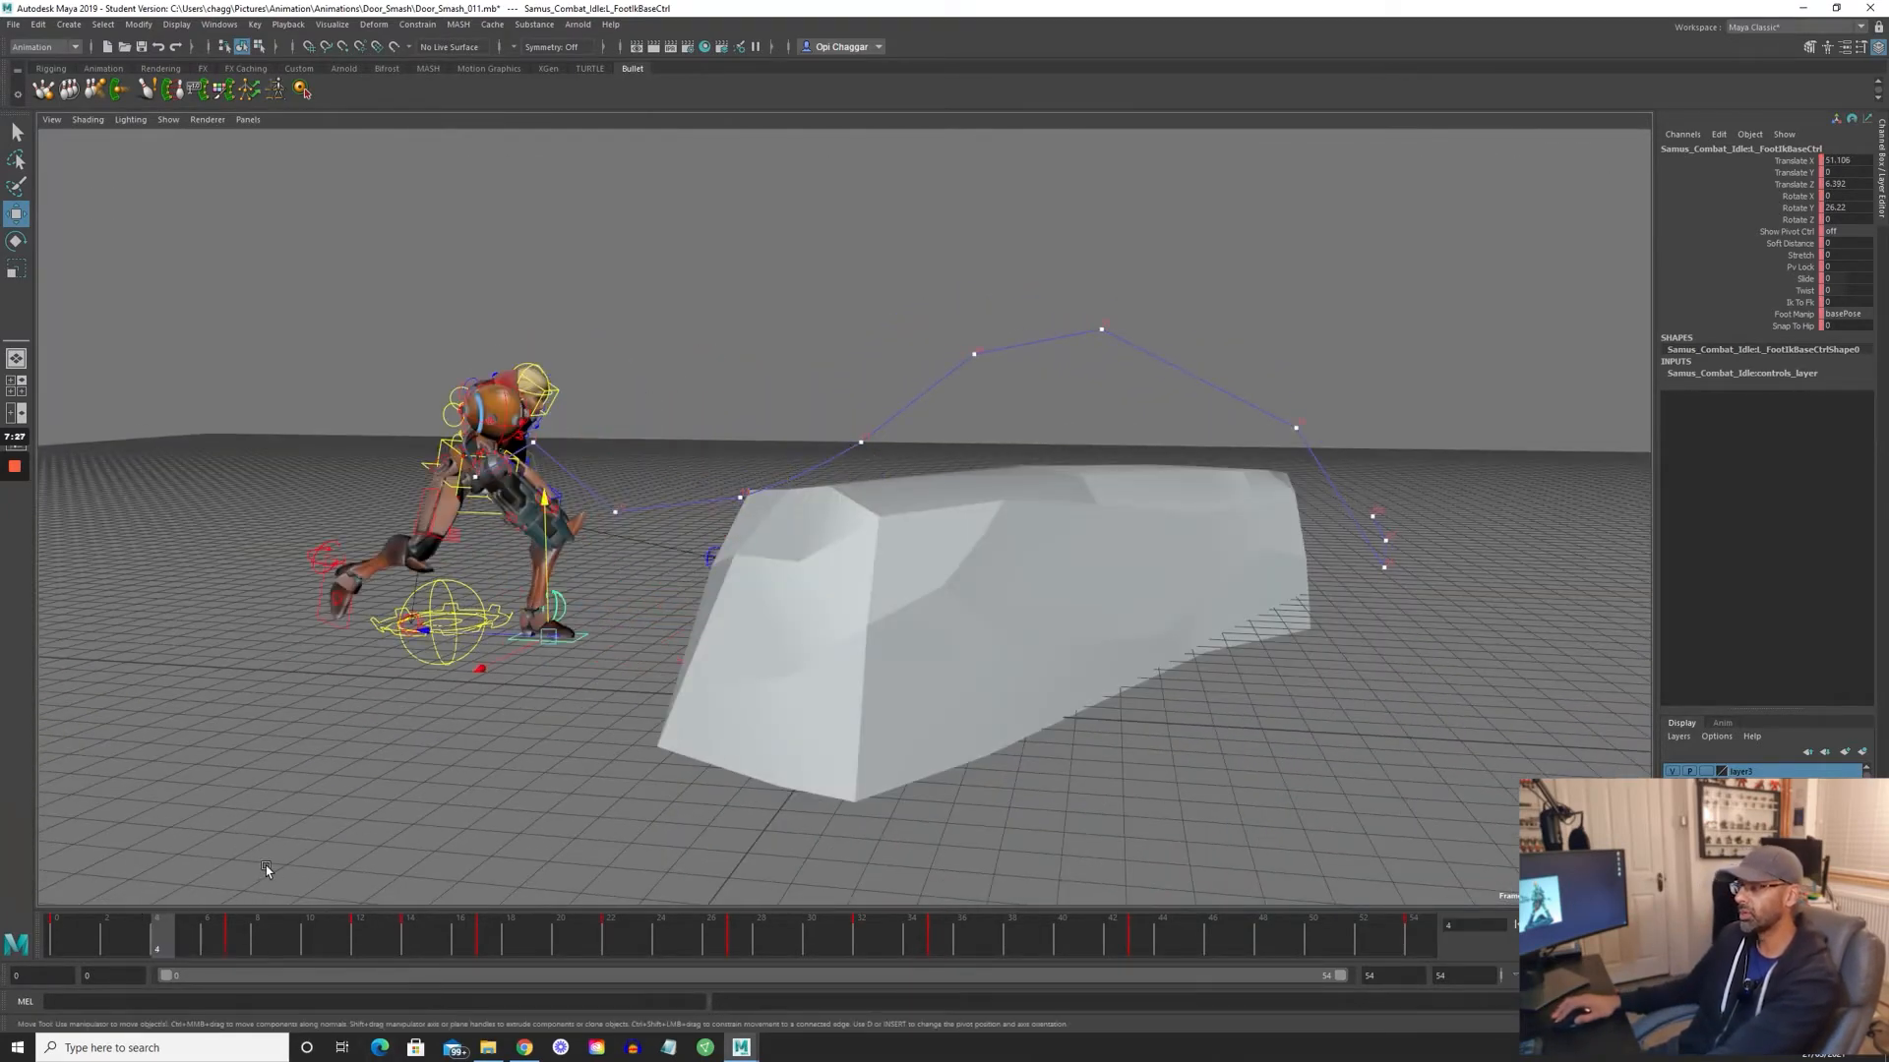
alt+drag(266, 868, 386, 763)
key(alt+v)
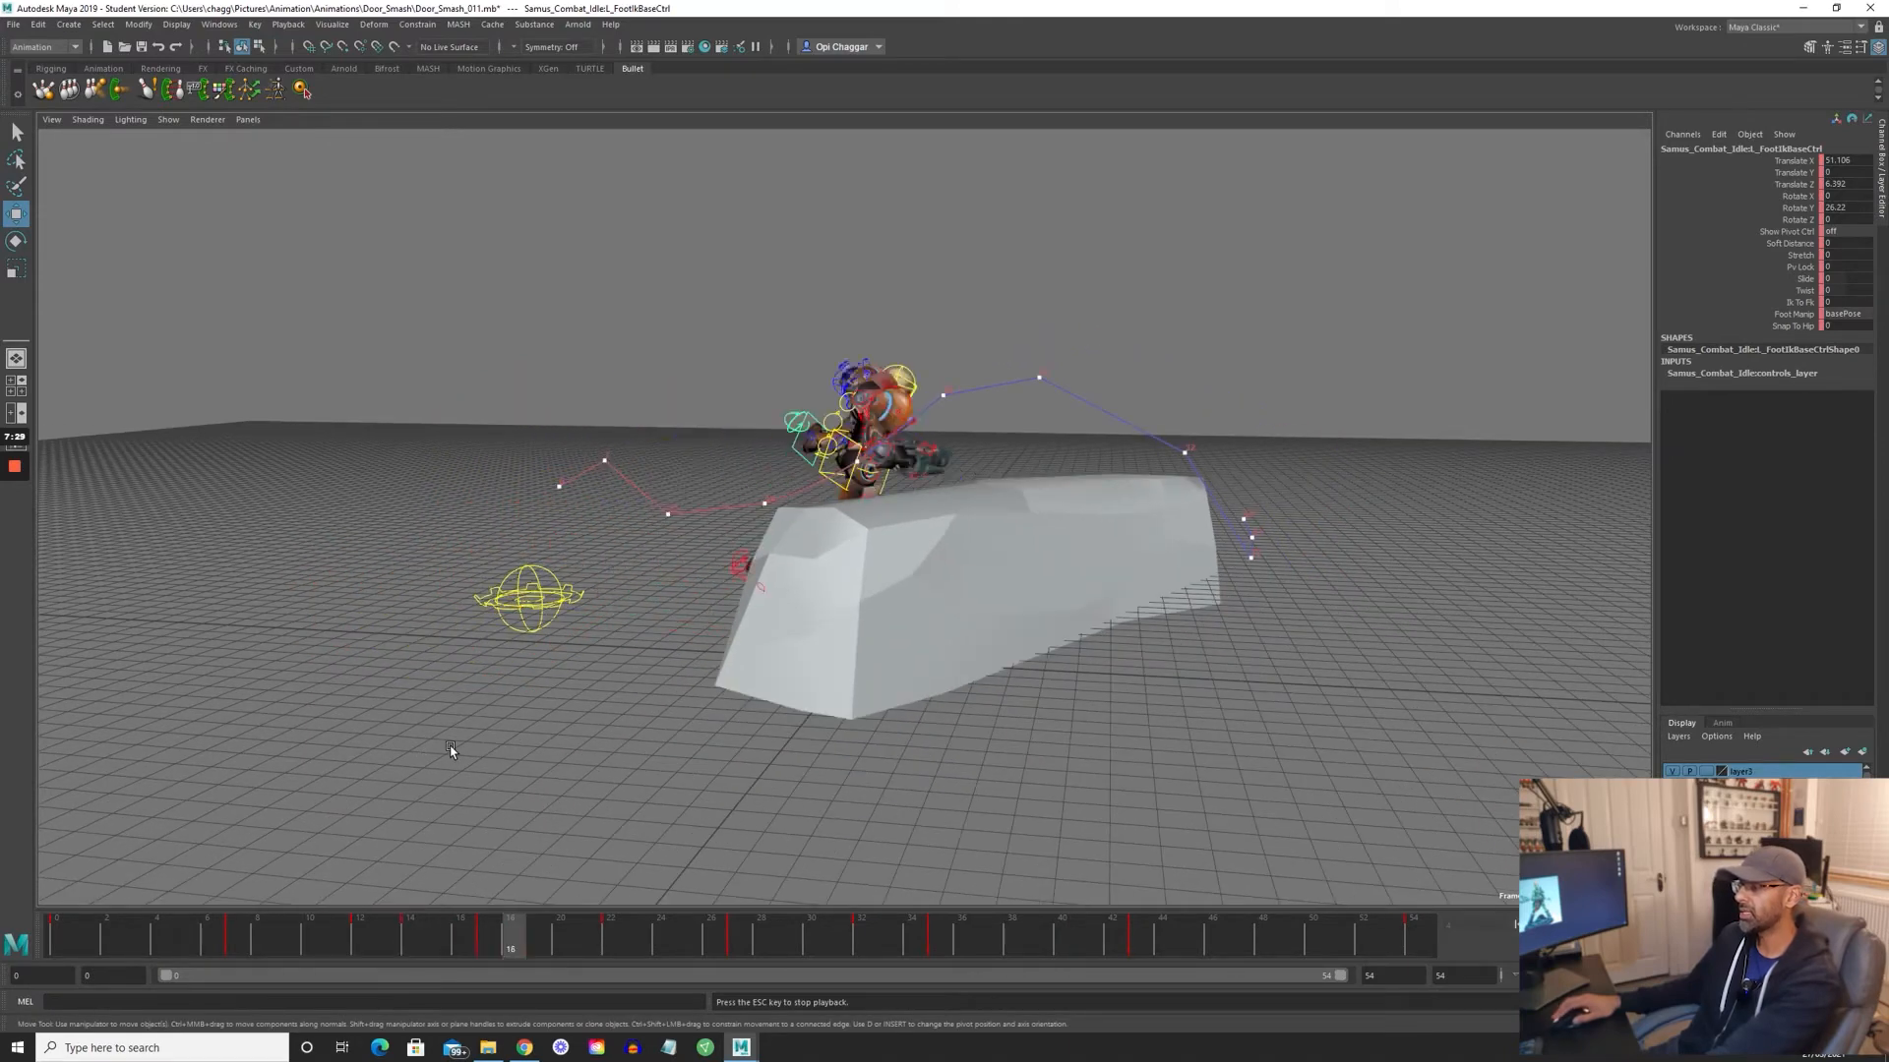
alt+drag(694, 753, 735, 759)
key(alt+v)
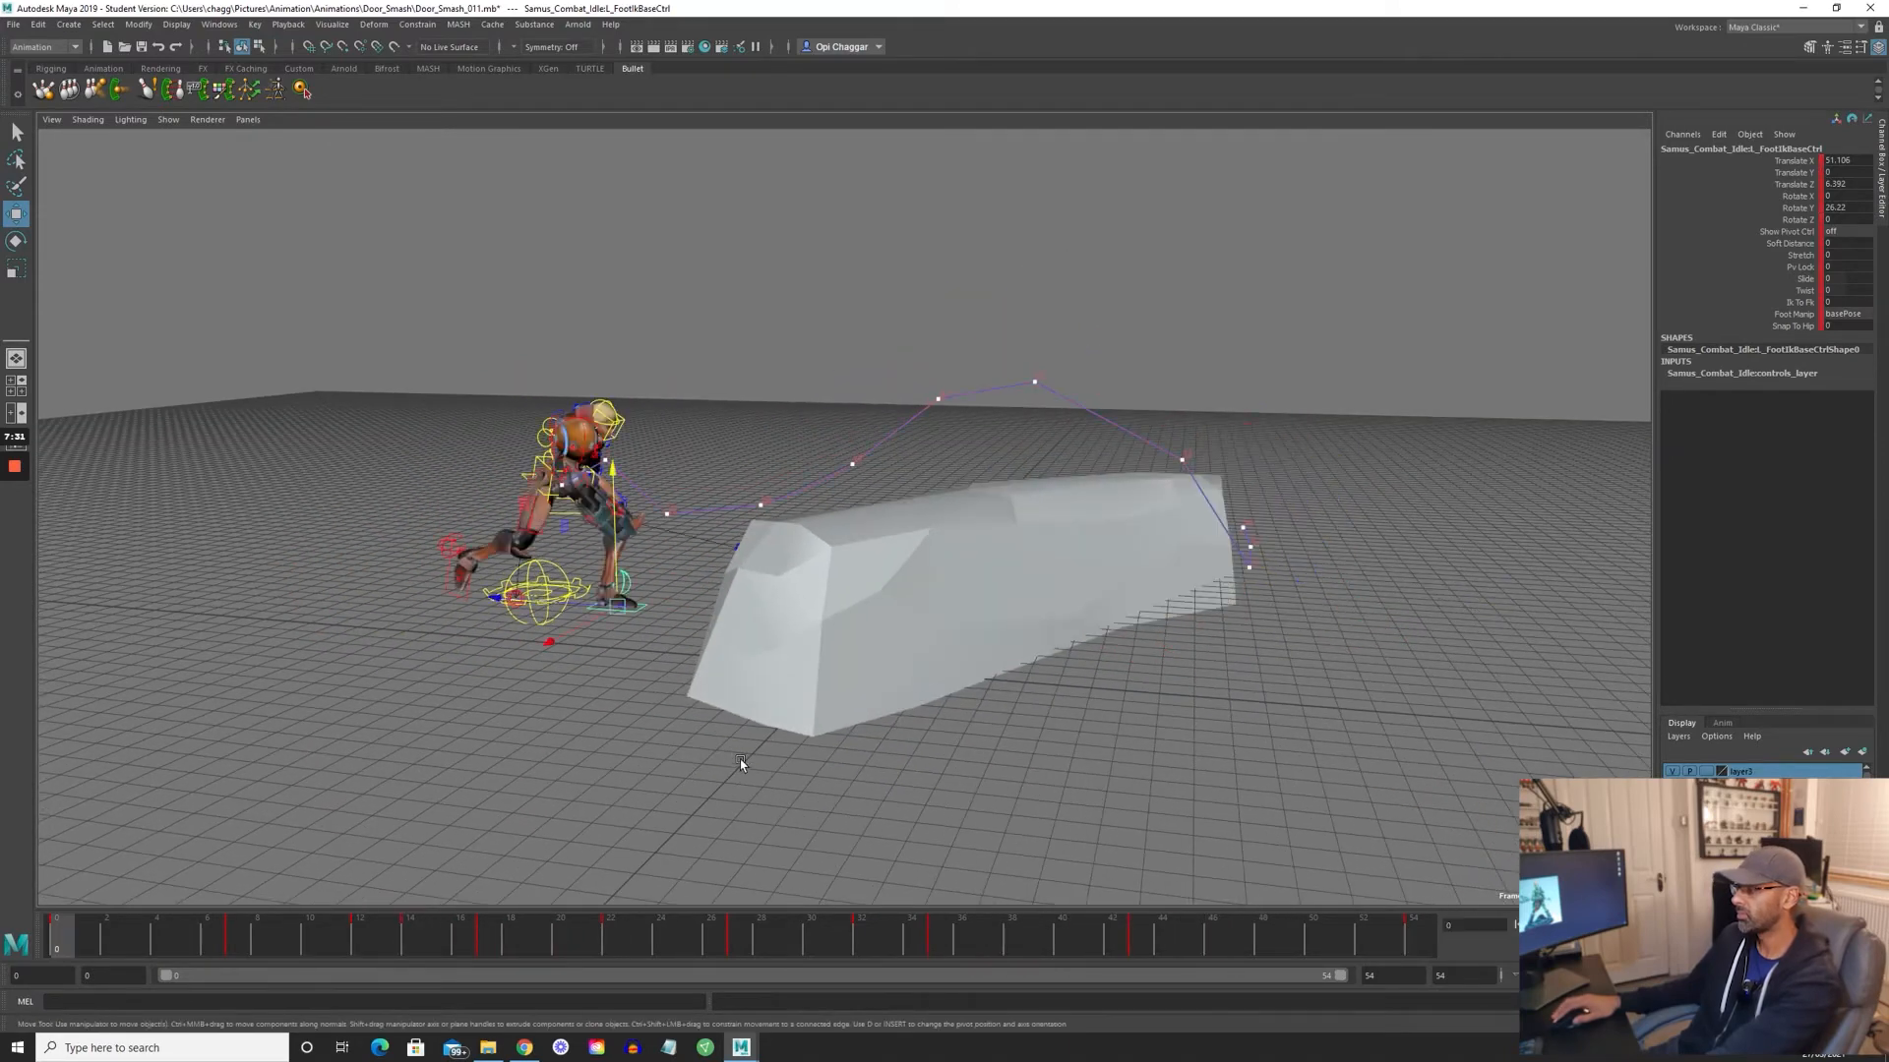
- Go to the frame 32 landing pose and select the main spine control
drag(497, 930, 861, 945)
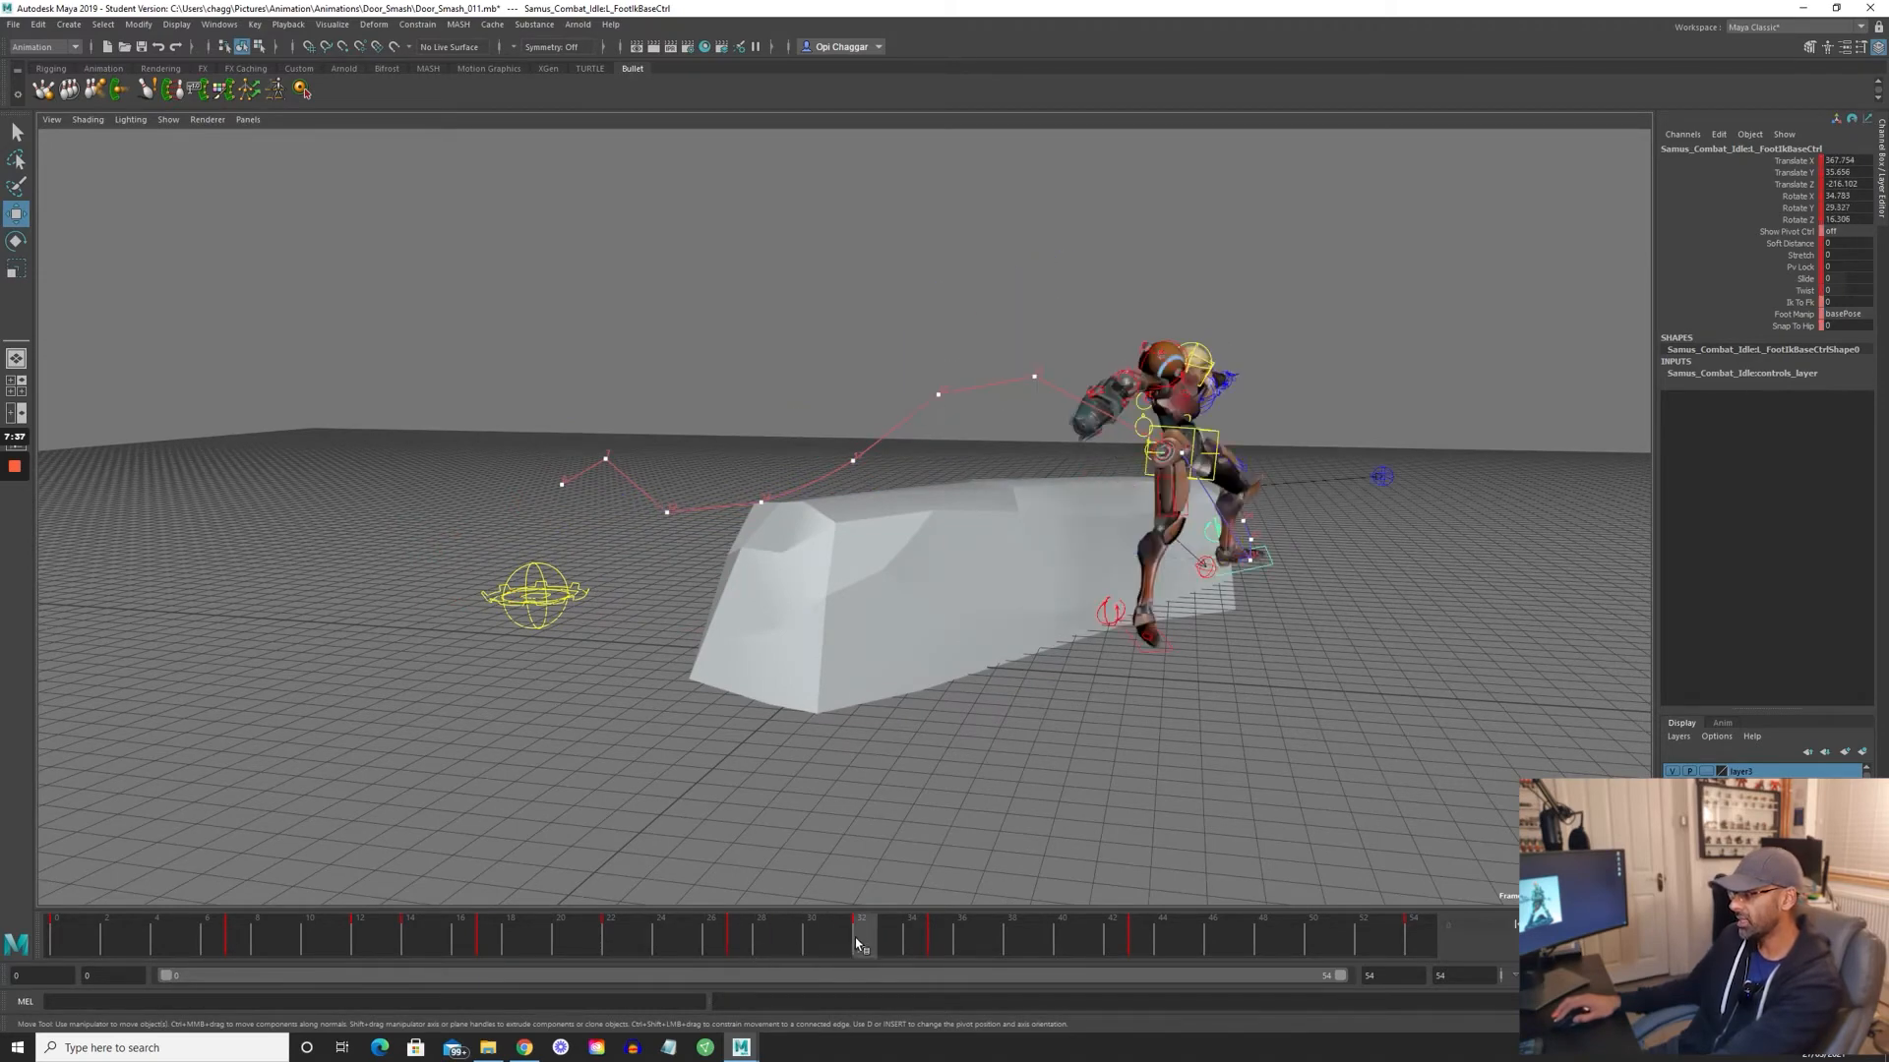
alt+middle_drag(998, 577, 688, 575)
scroll(688, 576, up, 4)
alt+drag(689, 575, 803, 591)
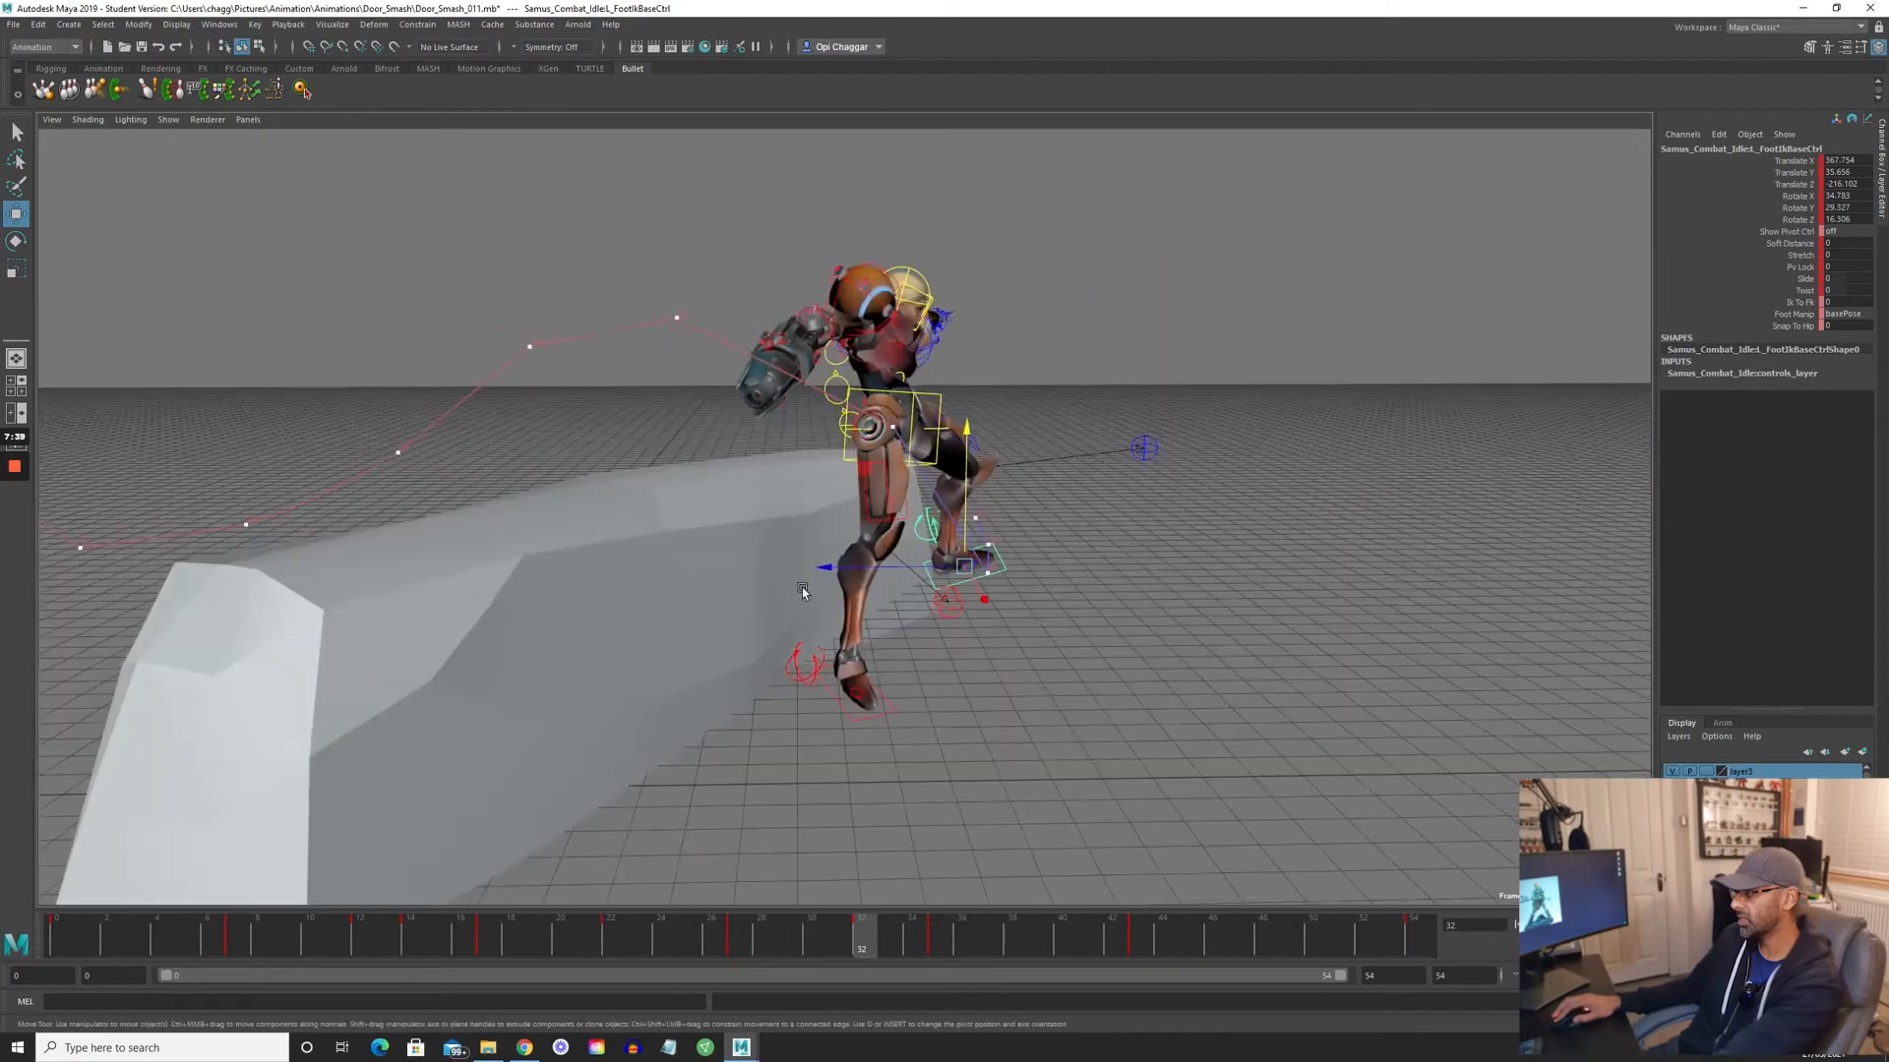
alt+middle_drag(802, 592, 784, 691)
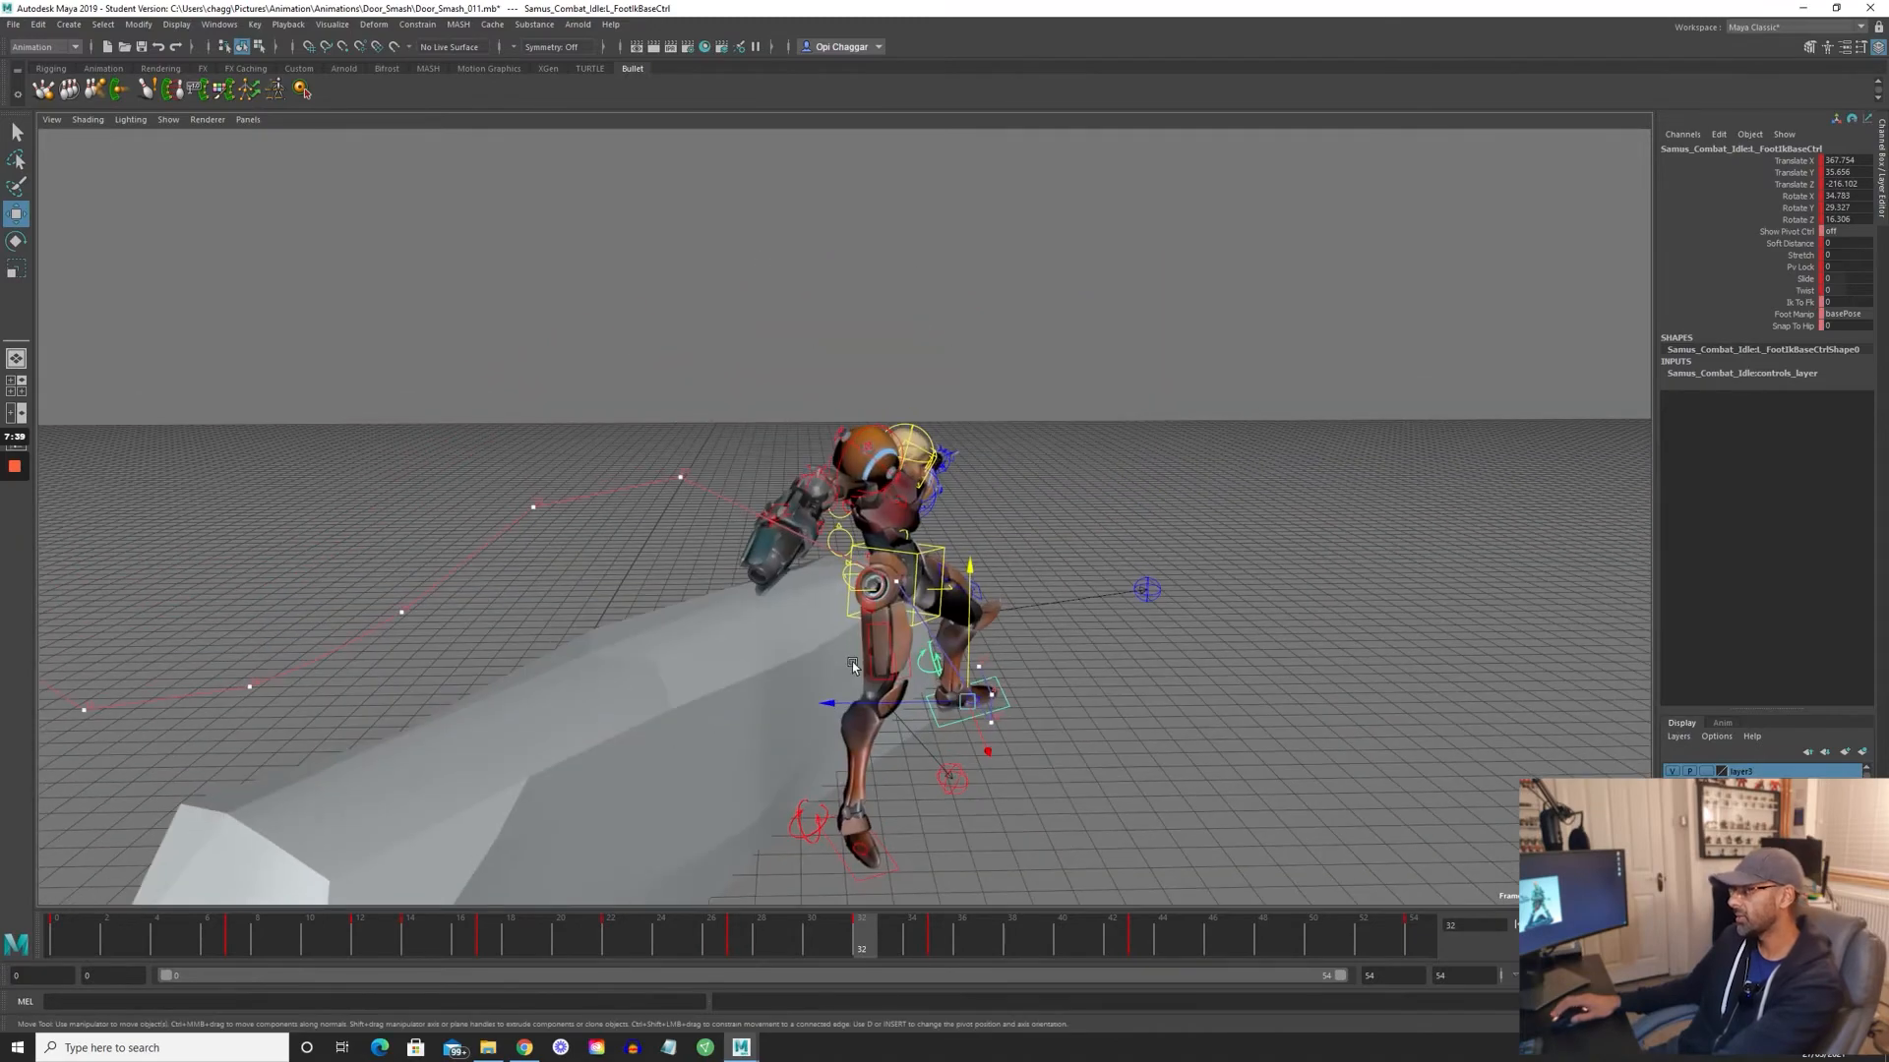
click(962, 593)
click(956, 593)
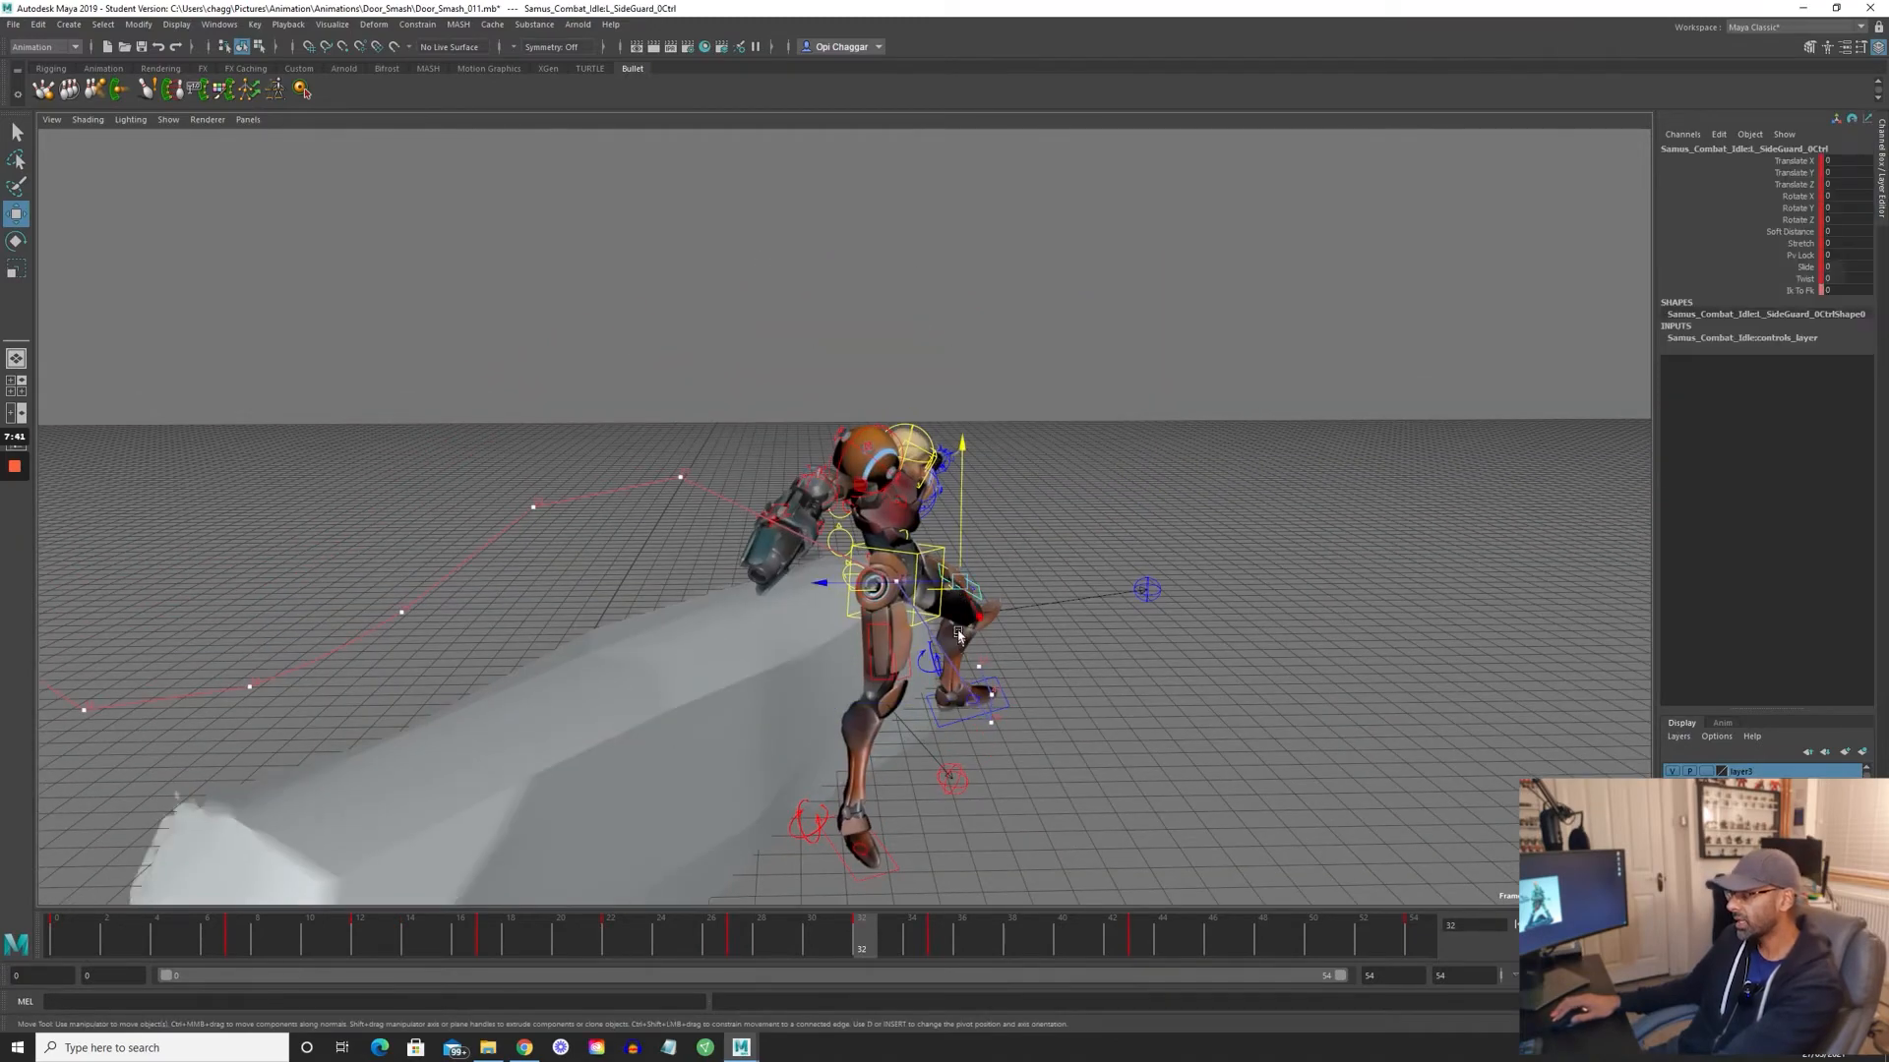
alt+drag(956, 593, 1005, 686)
alt+drag(877, 621, 959, 629)
alt+right_drag(959, 630, 1096, 548)
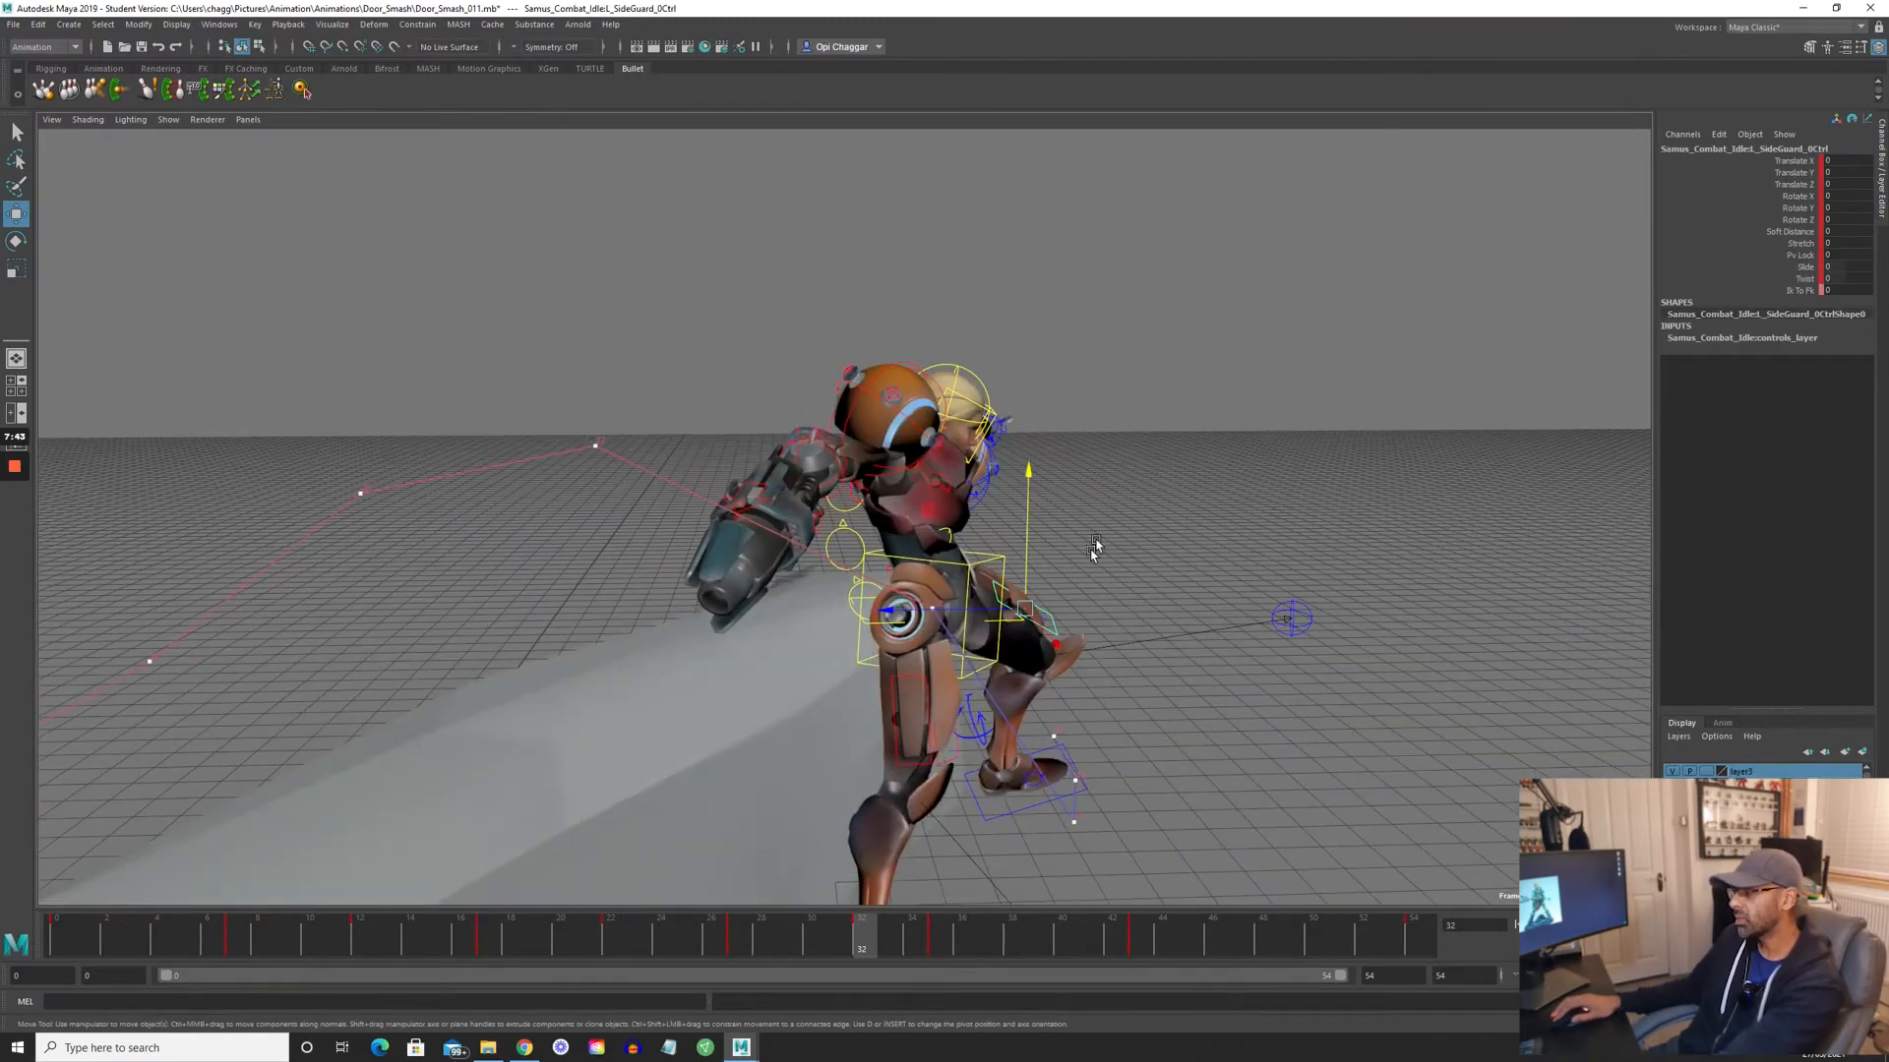
click(1096, 548)
click(1015, 620)
scroll(624, 747, down, 5)
alt+drag(624, 747, 622, 730)
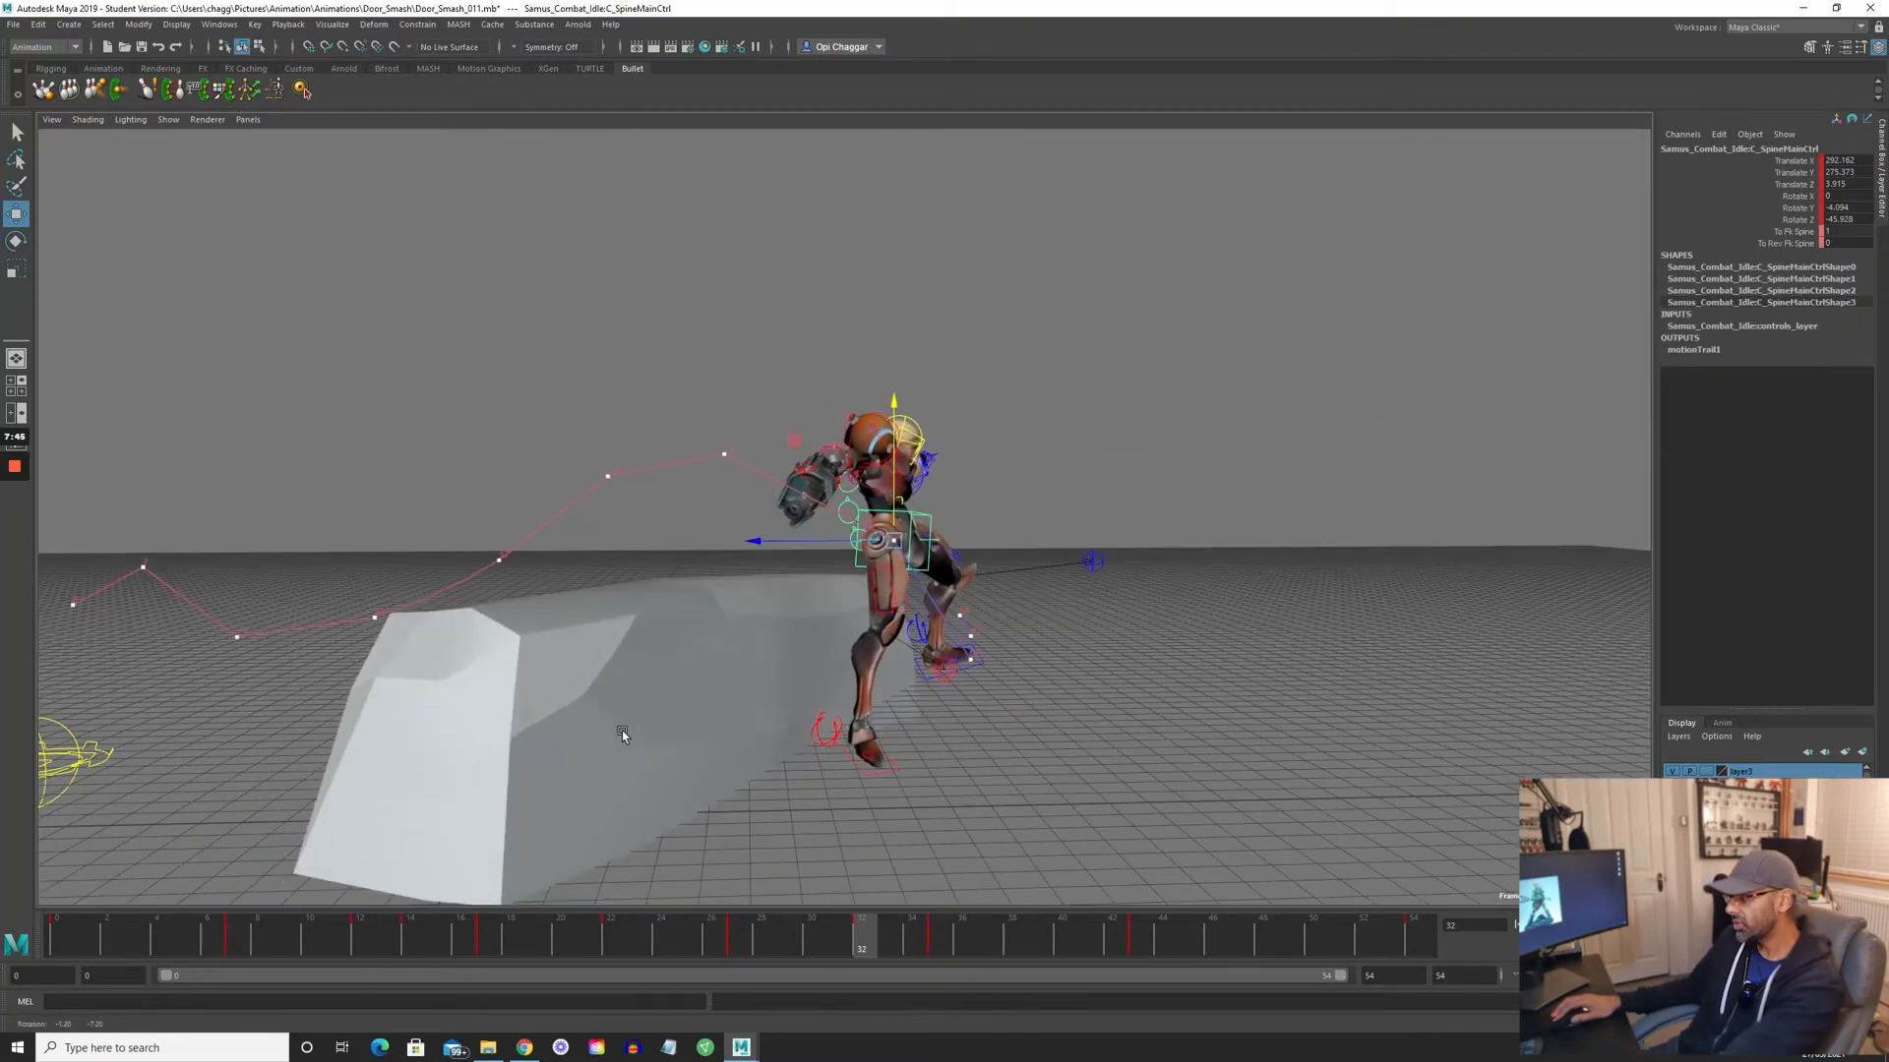
- At frame 29, move the main spine control forward past the rock and adjust its height
key(comma)
key(period)
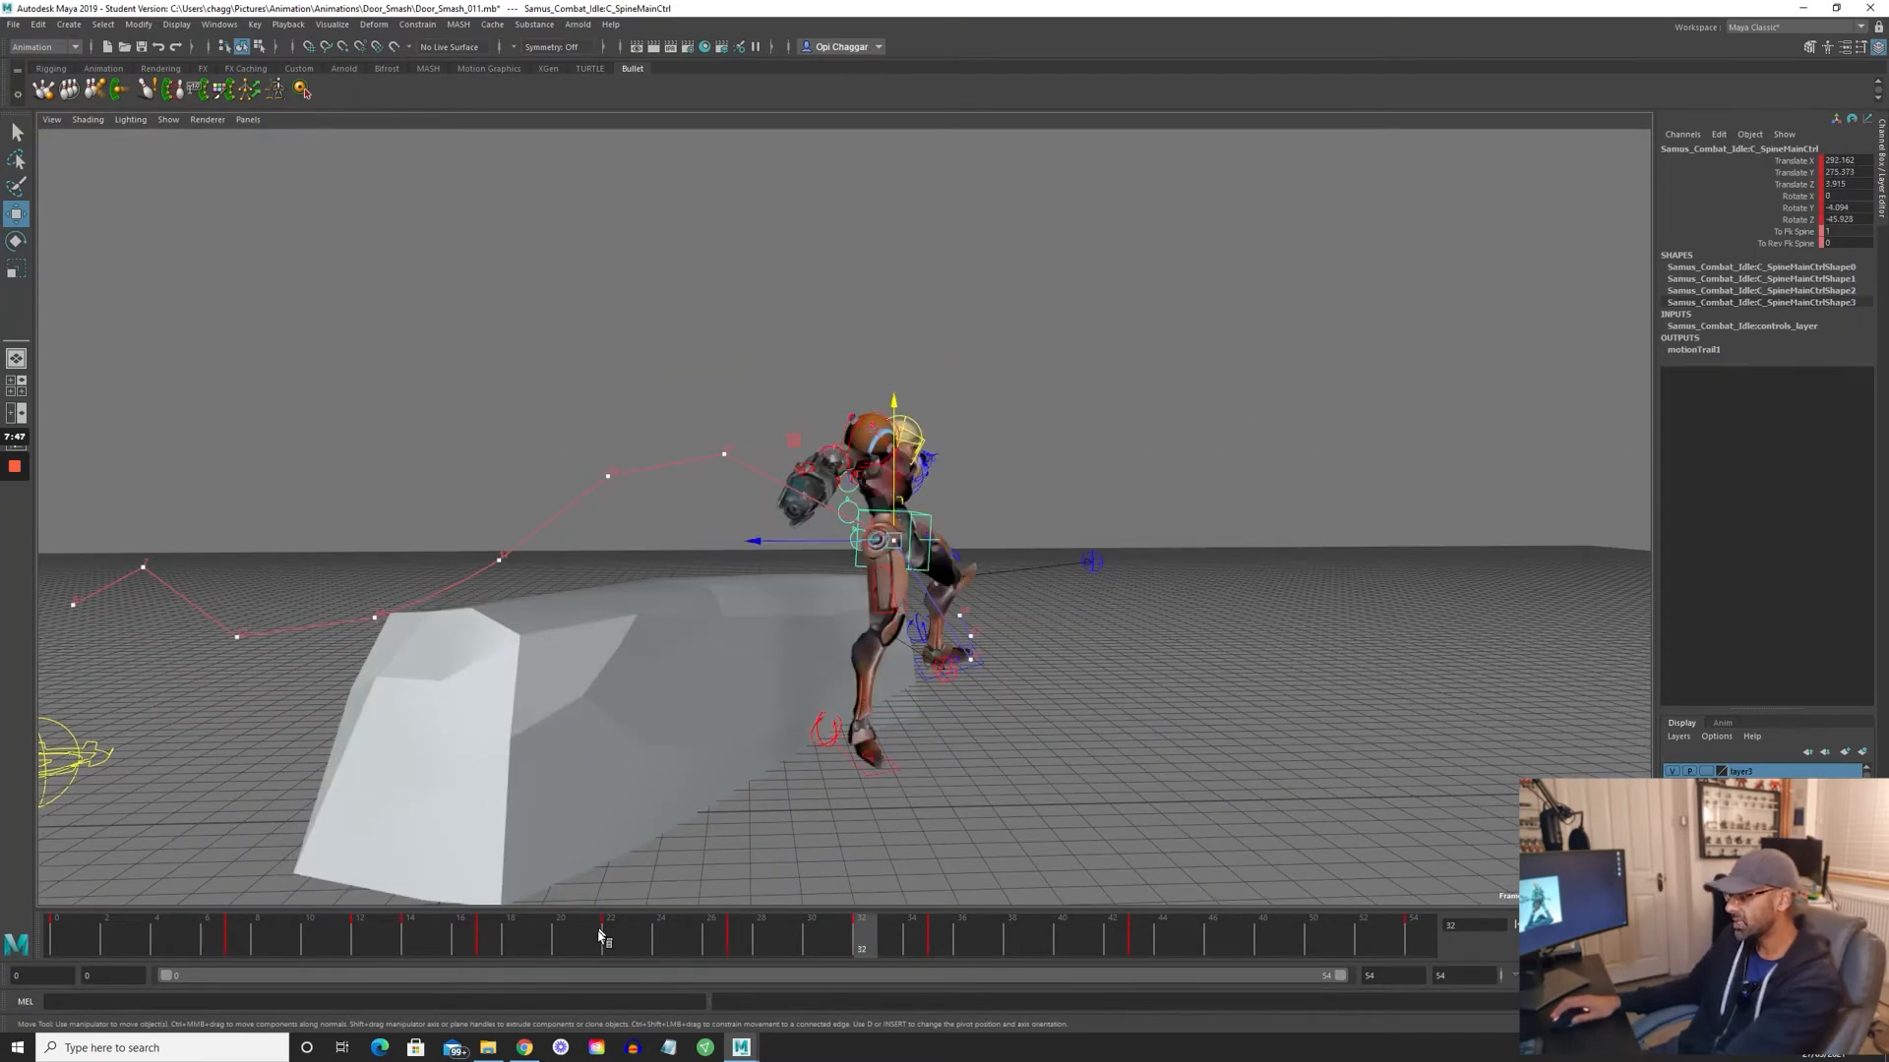
click(800, 941)
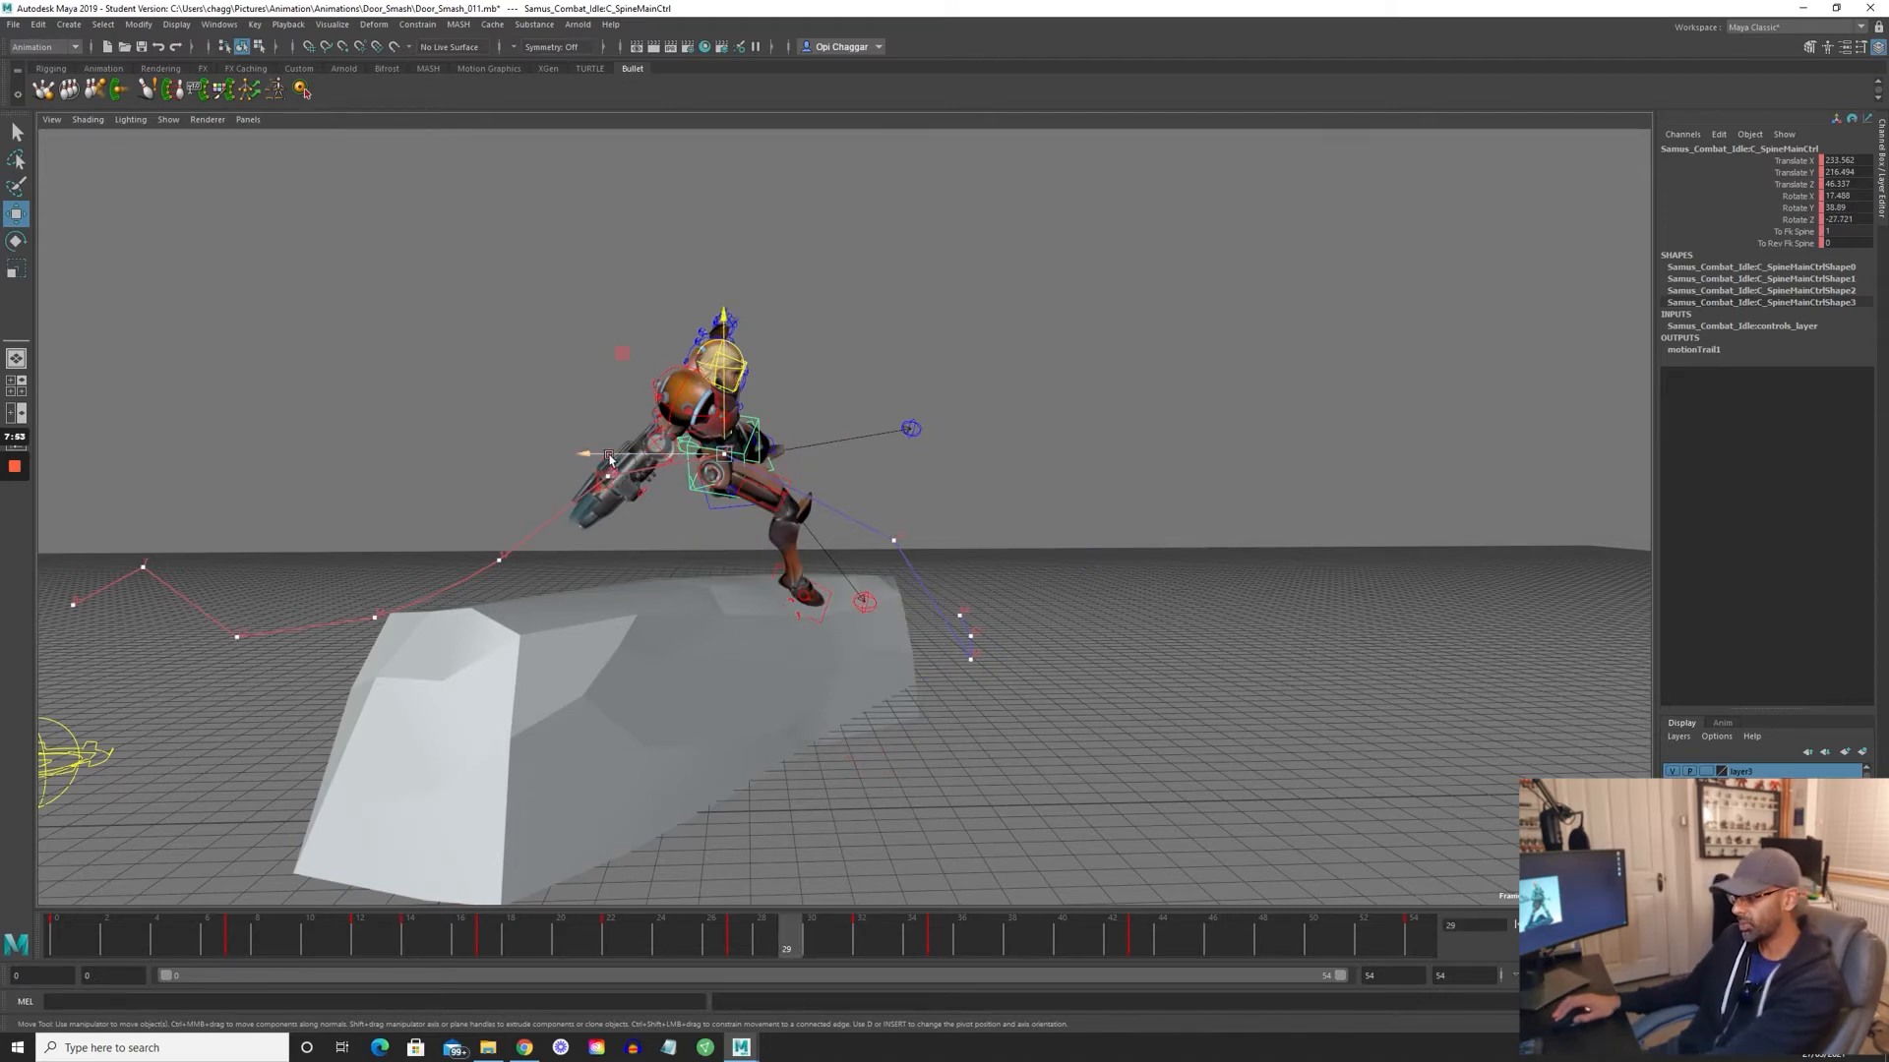
drag(608, 456, 677, 469)
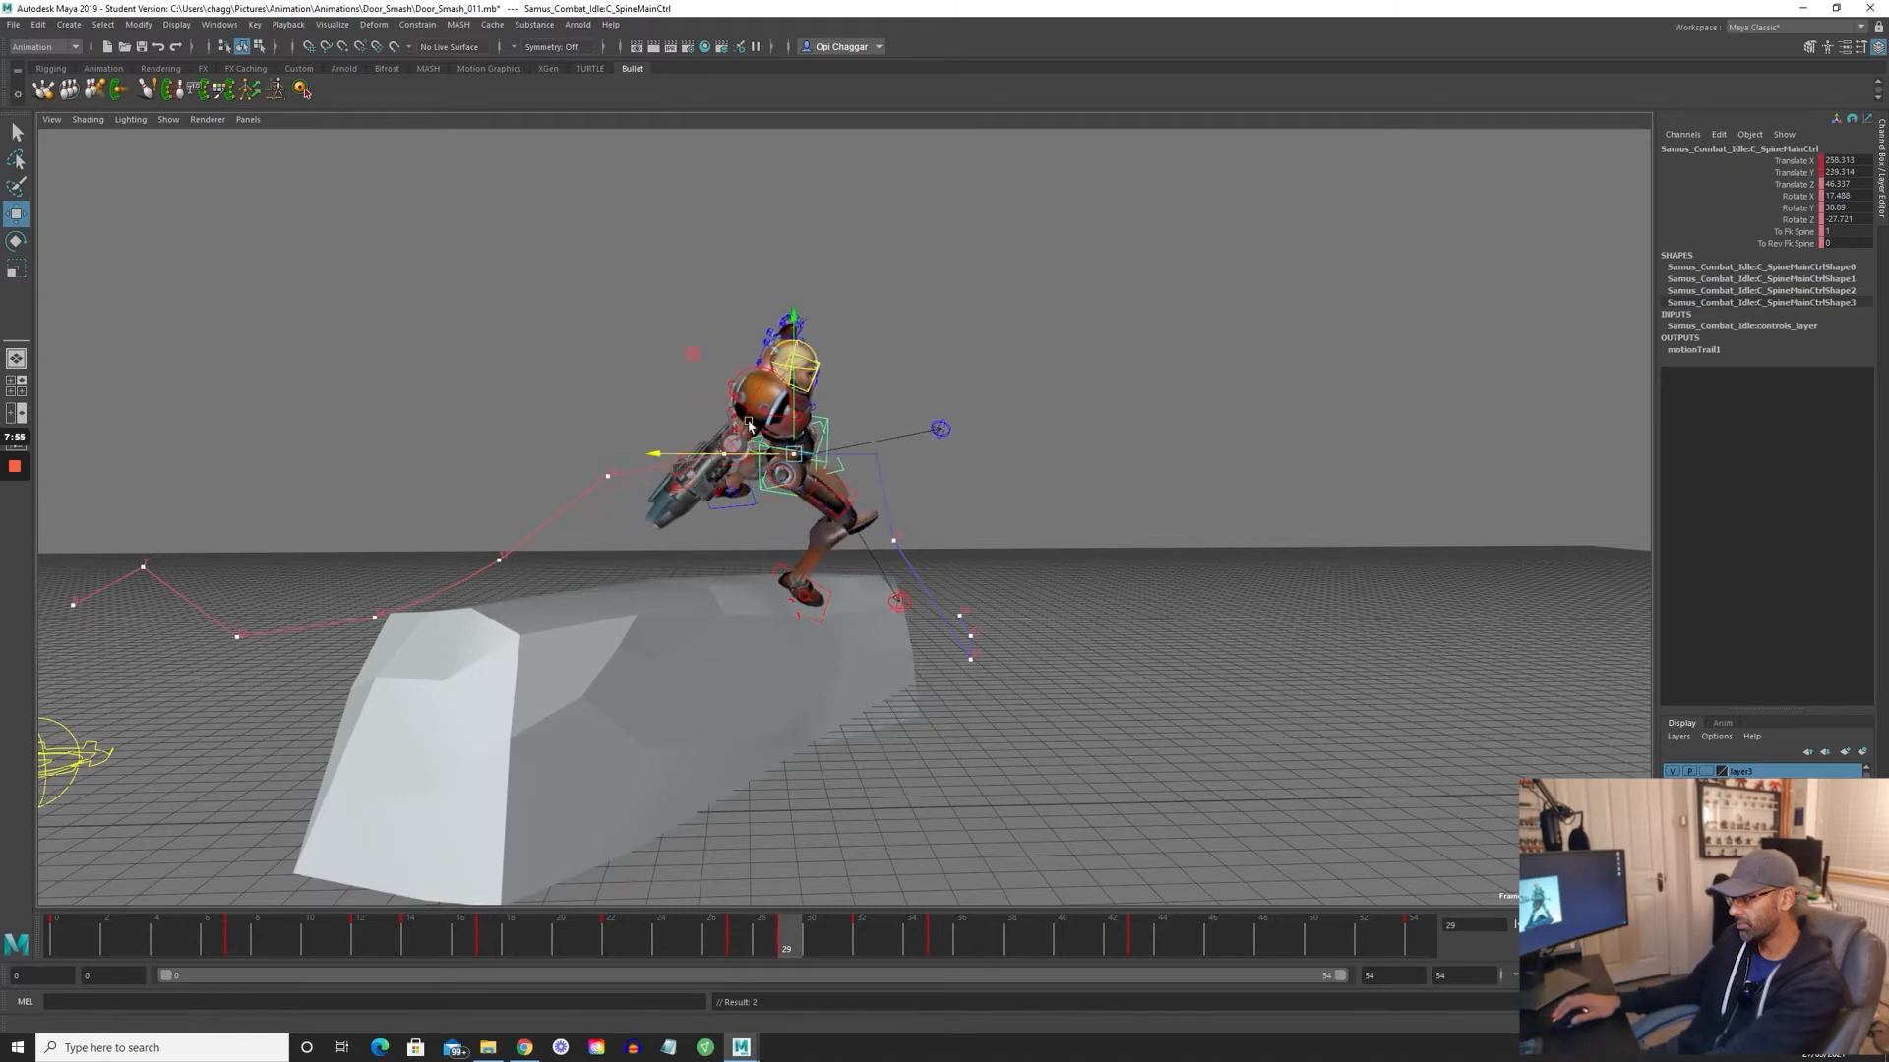
drag(792, 387, 792, 410)
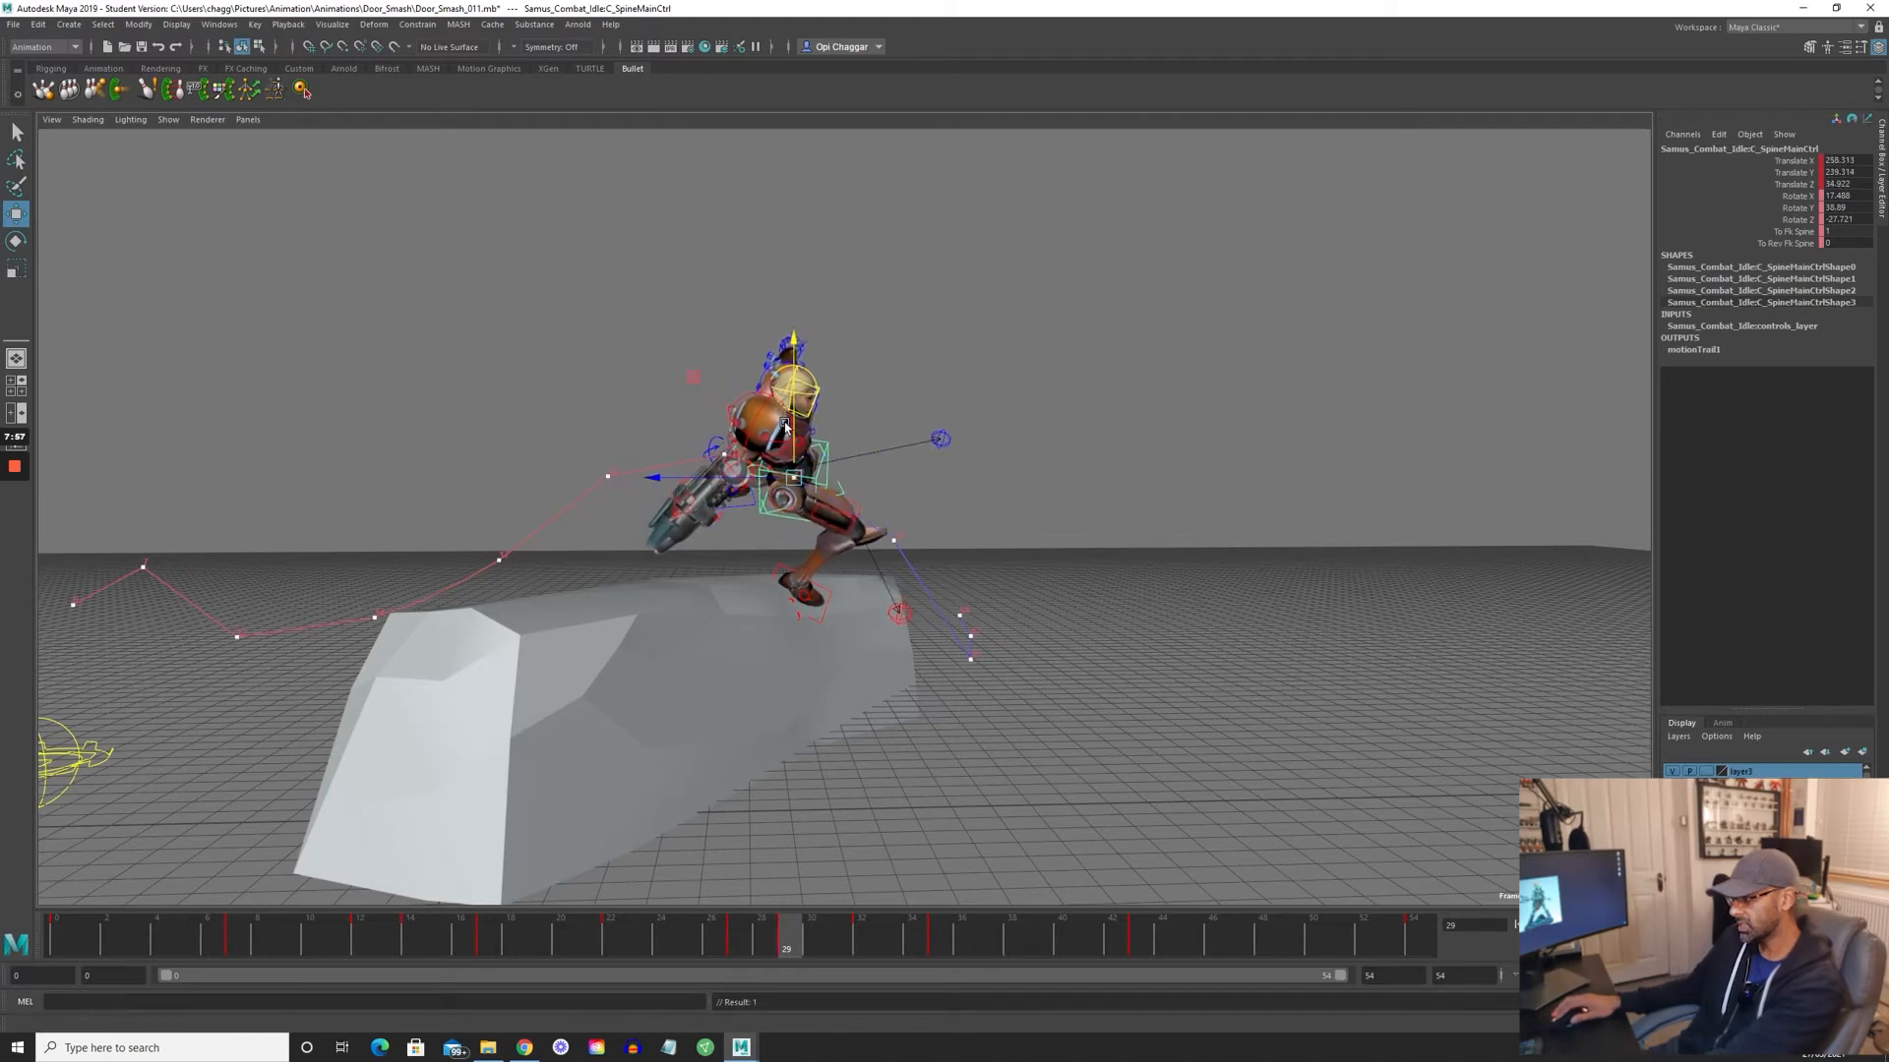
drag(715, 473, 729, 474)
- Select the right foot IK control at frame 29 and lower the foot toward the landing
alt+drag(858, 635, 603, 536)
click(767, 635)
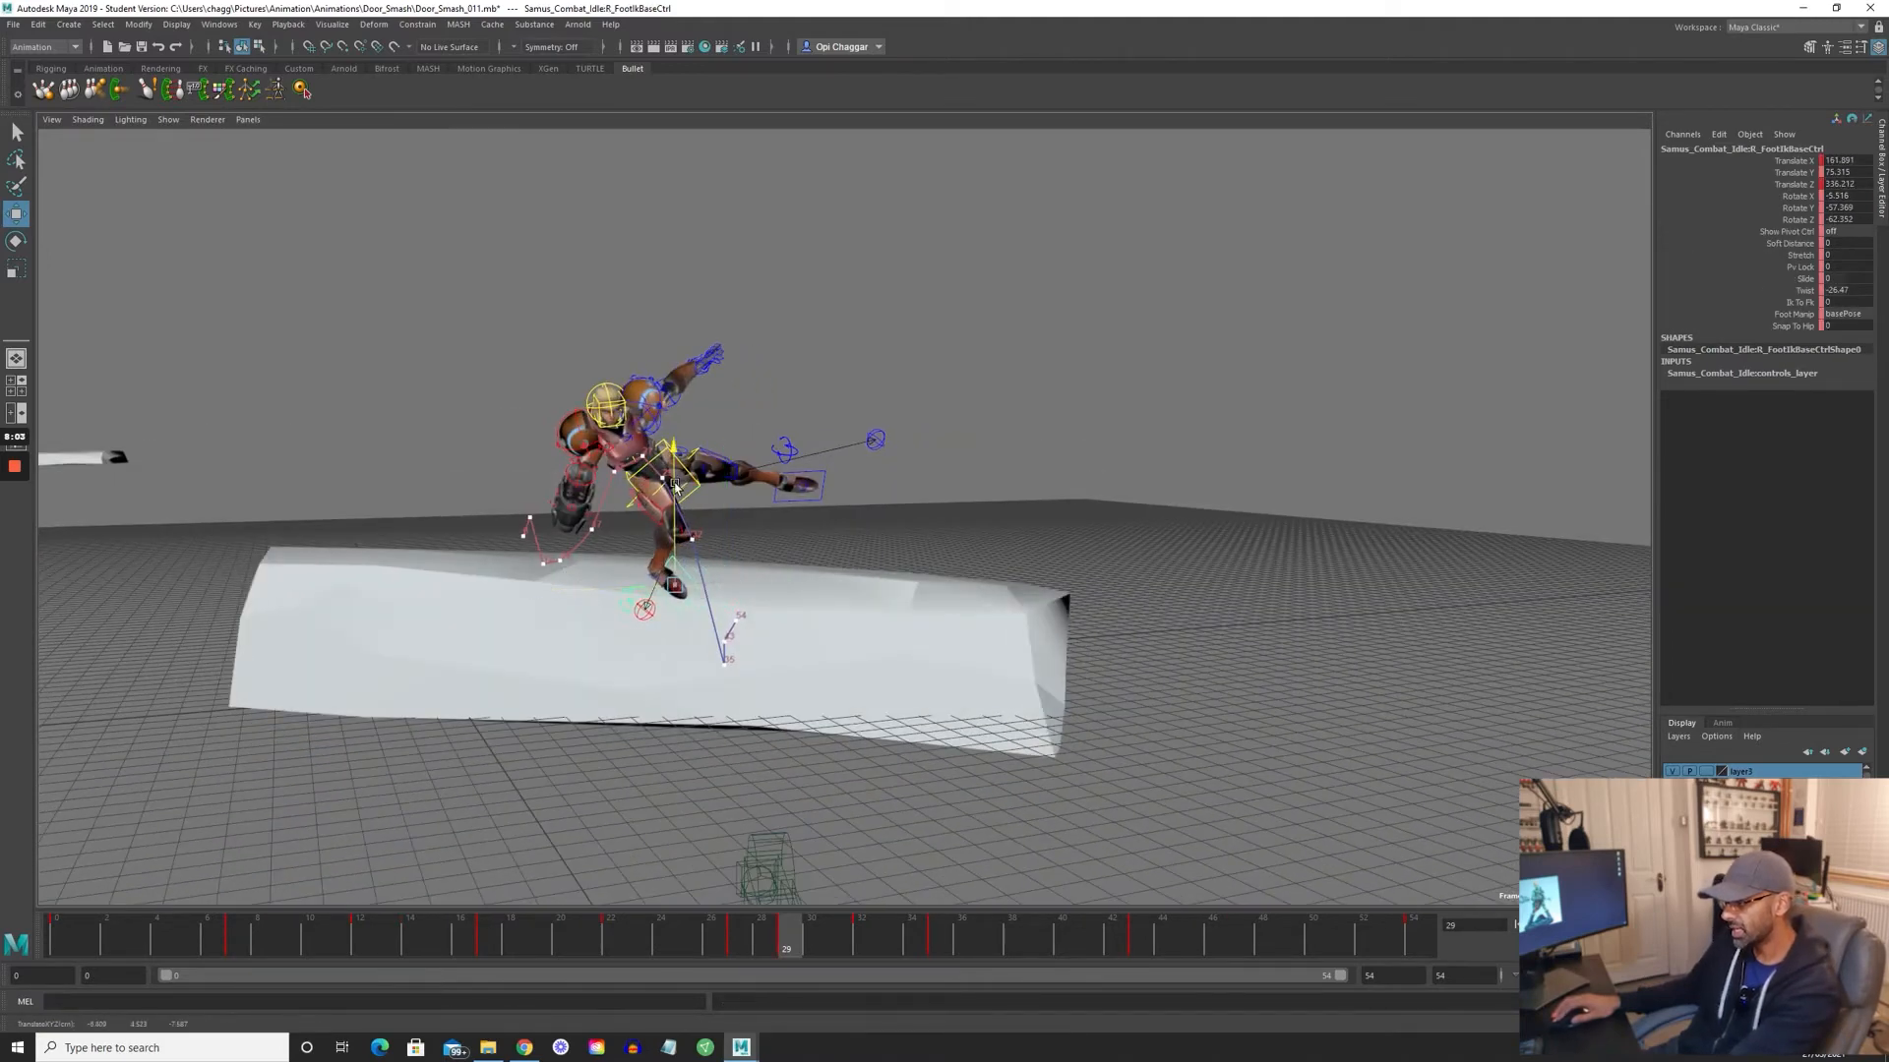
drag(675, 486, 666, 544)
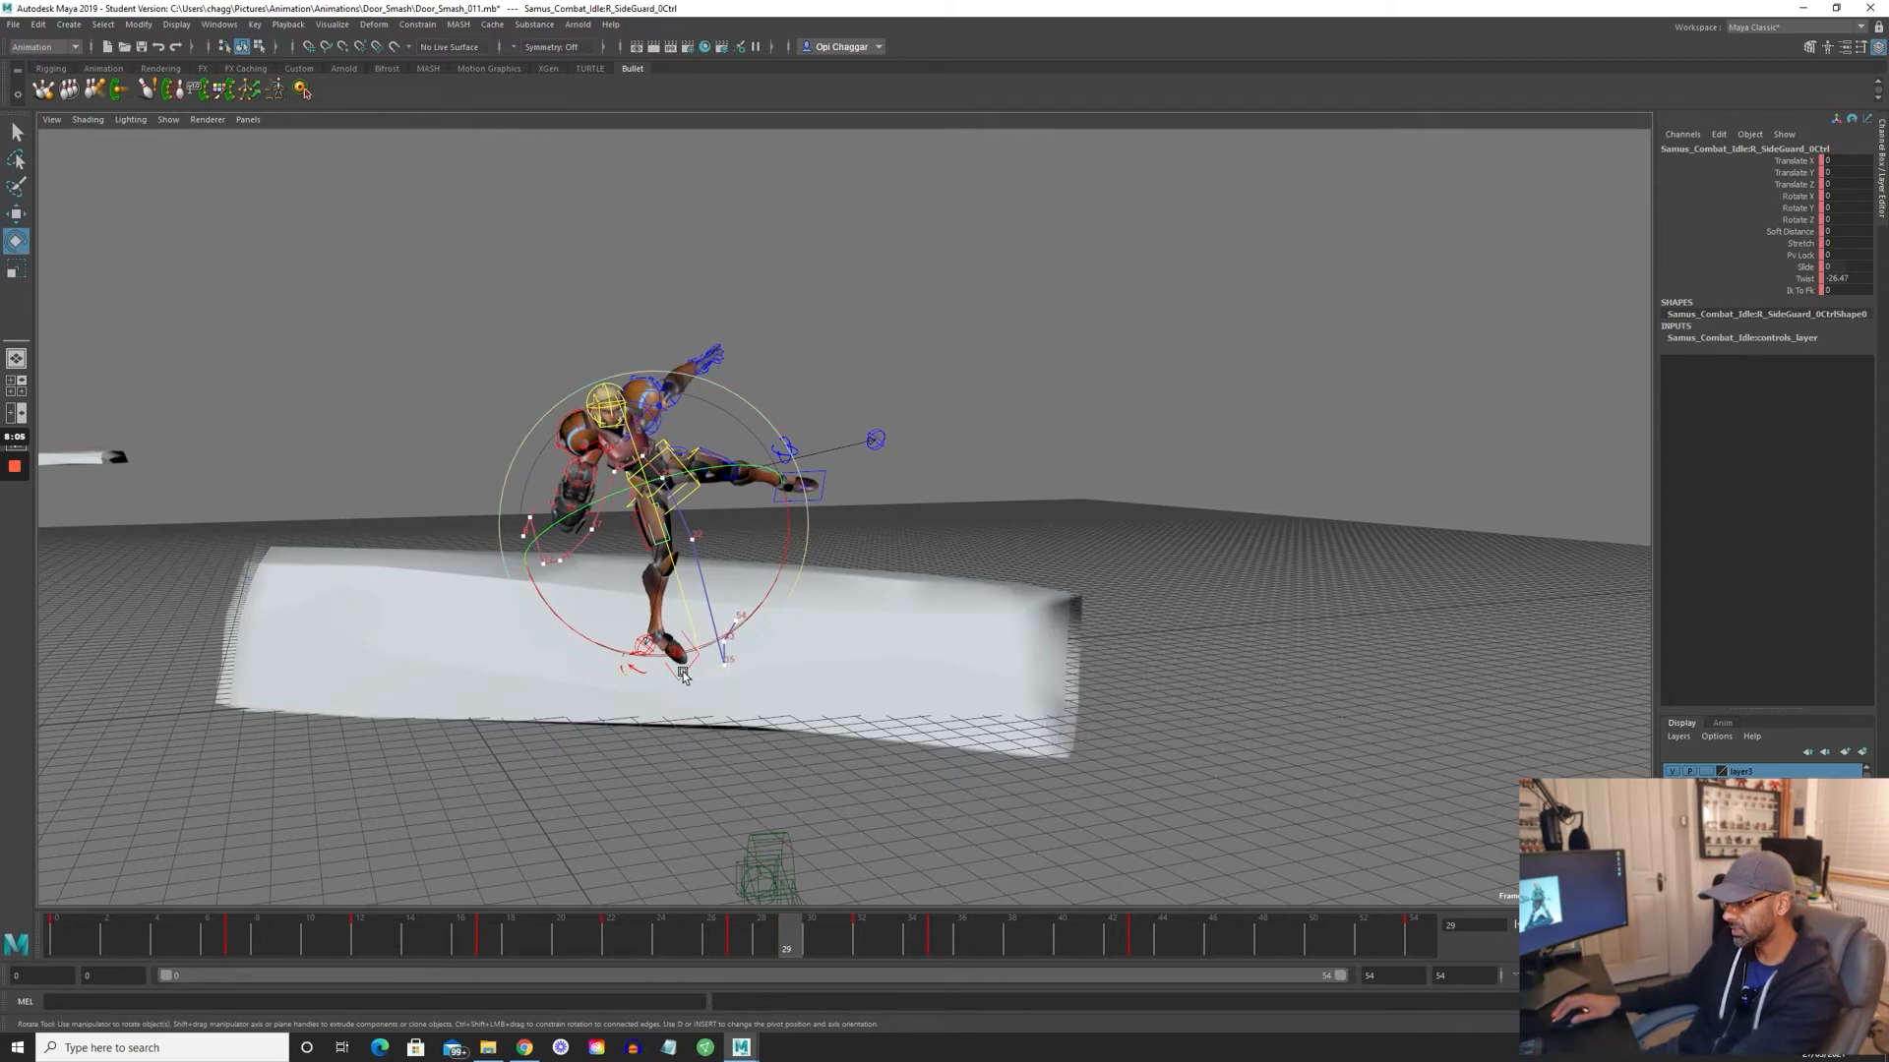
- Rotate the right foot IK control at frame 29 to angle the toes down and shift the foot sideways
click(680, 674)
click(660, 731)
click(678, 678)
drag(633, 606, 693, 735)
key(w)
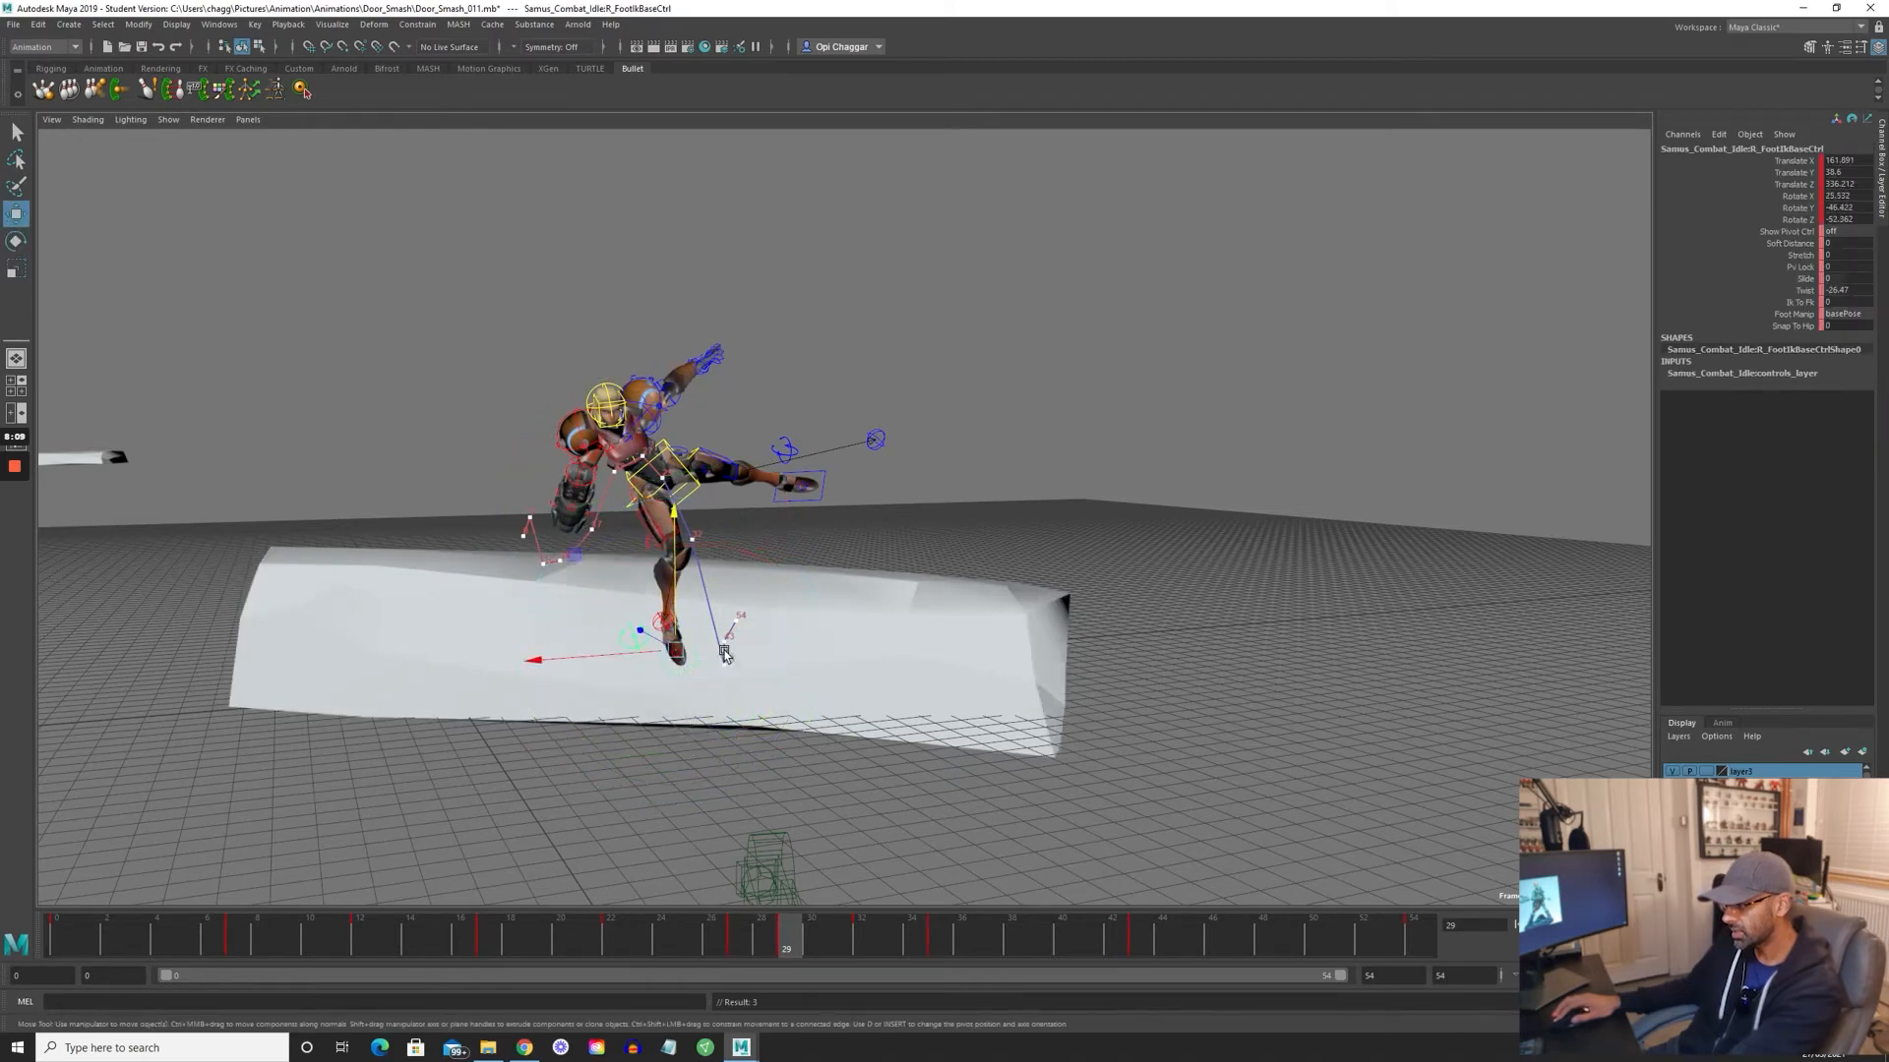
drag(659, 652, 638, 654)
- Set the right foot control's Twist to 3.53 at frame 29 and compare the pose with the neighbouring key poses
click(1809, 290)
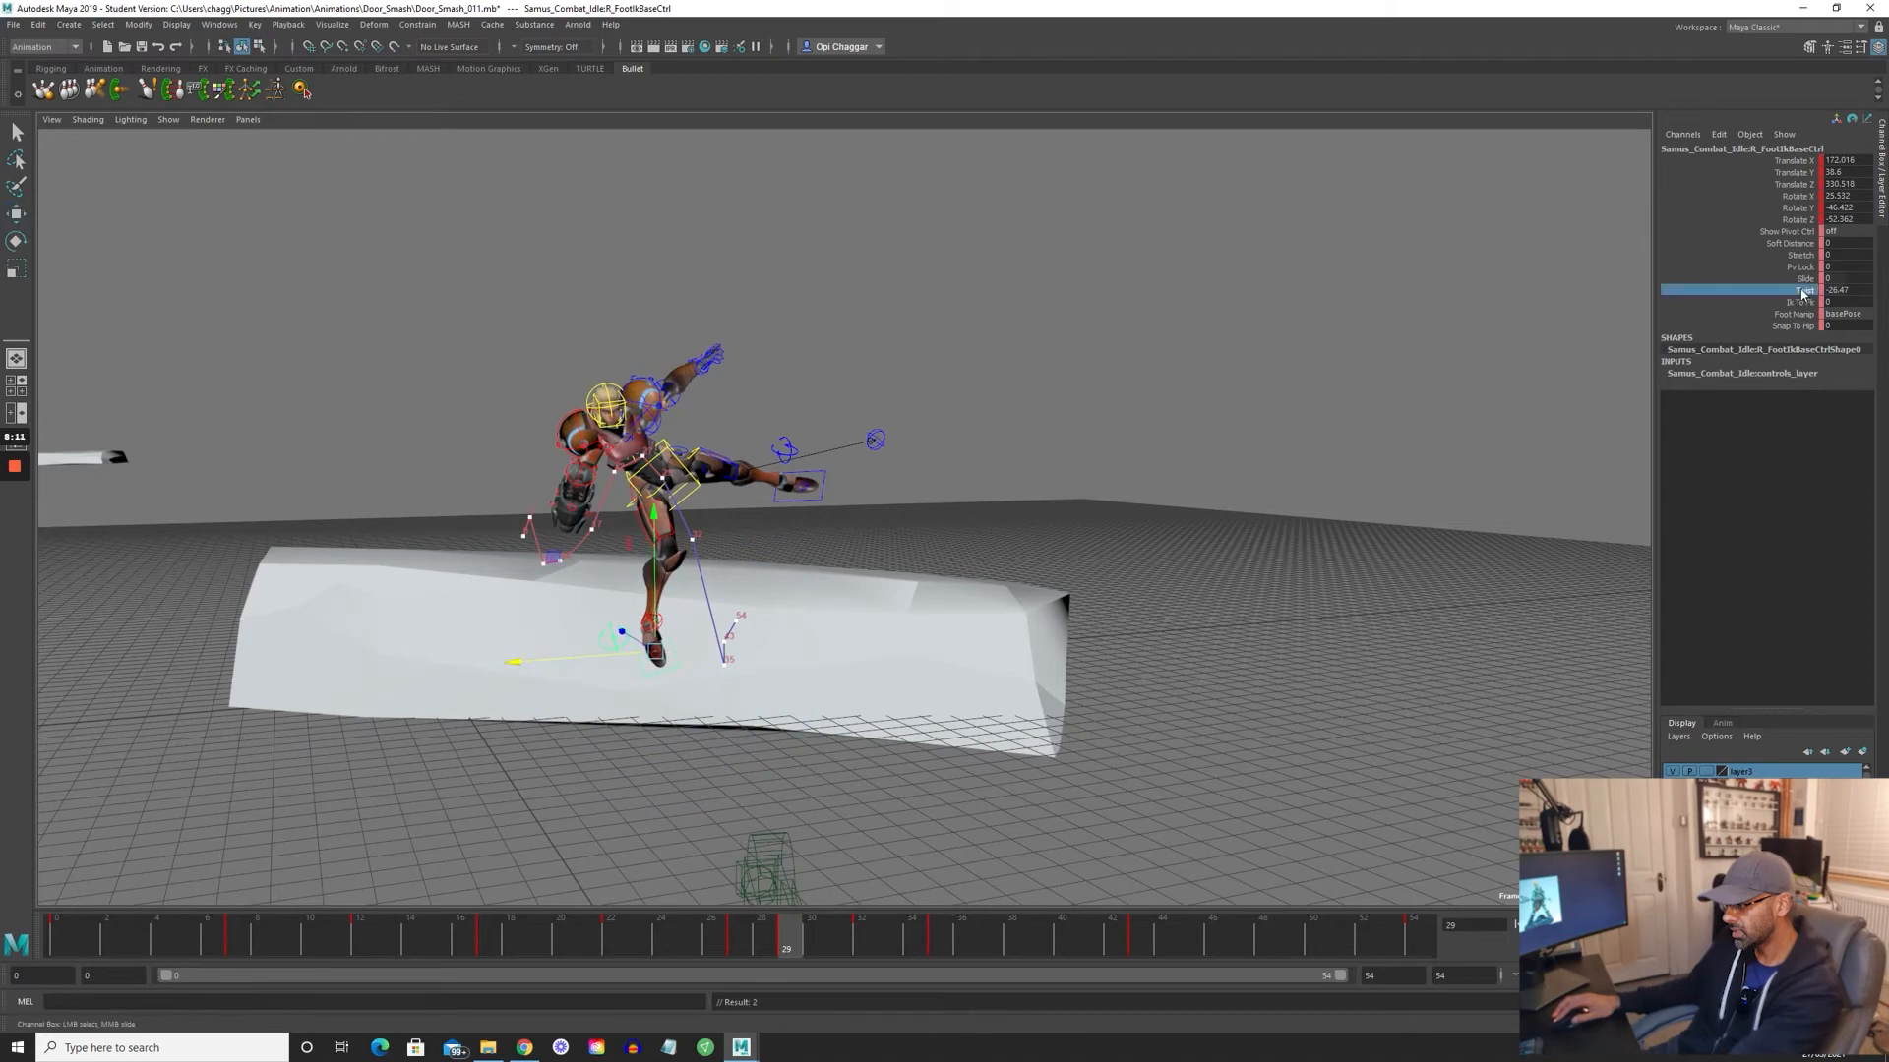
middle_drag(423, 774, 487, 774)
alt+right_drag(488, 774, 823, 712)
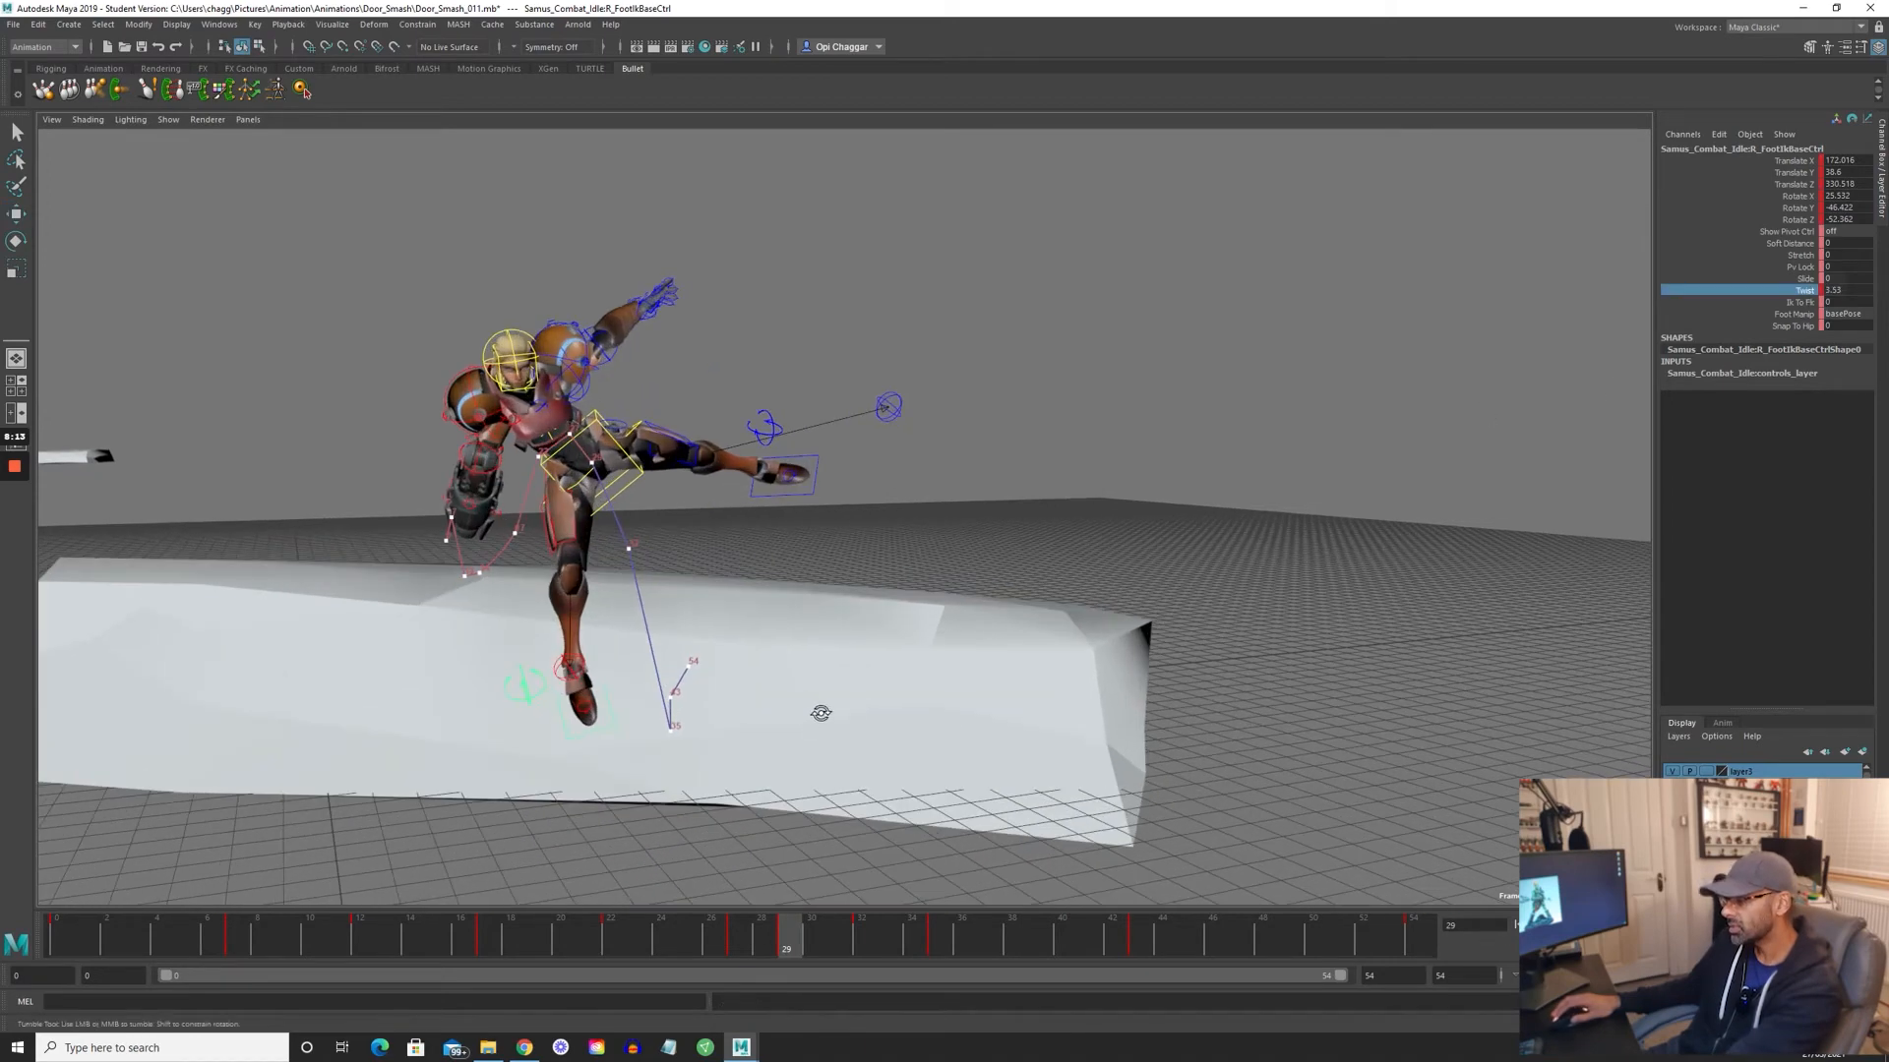
alt+drag(823, 712, 826, 723)
key(period)
key(comma)
key(comma)
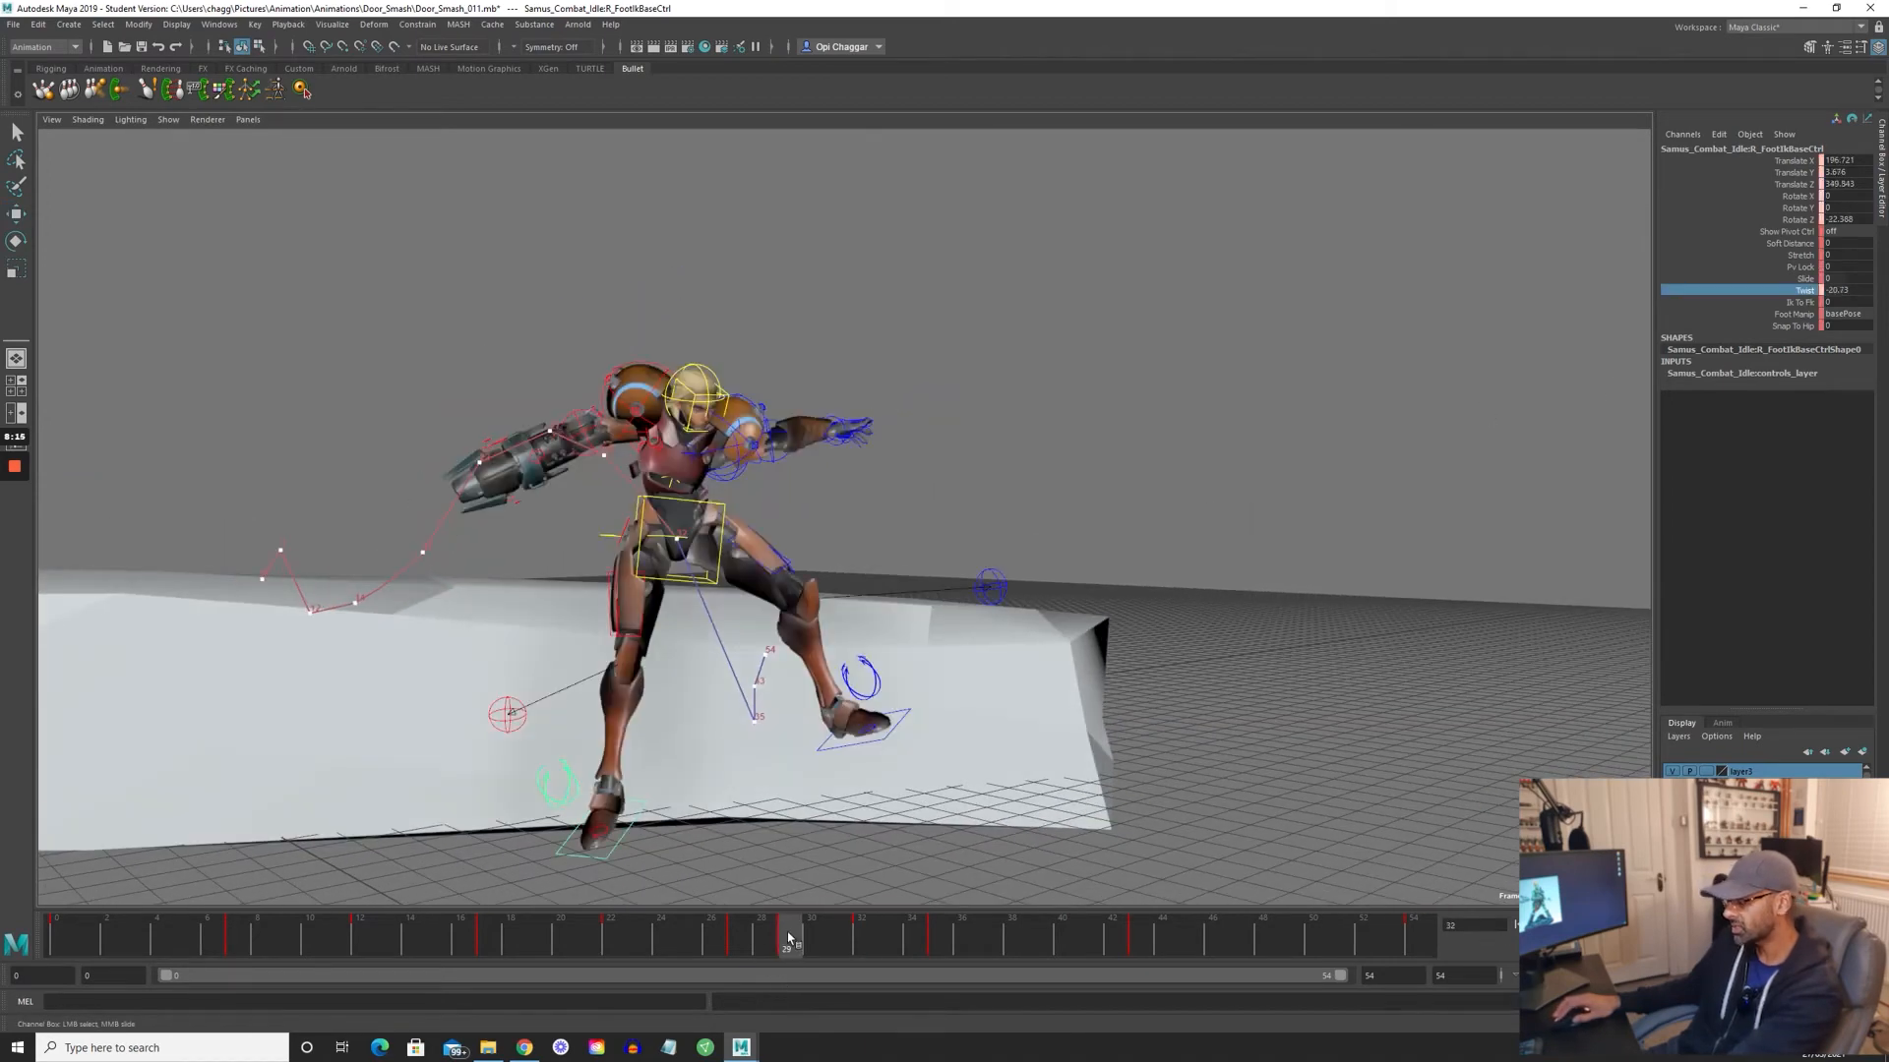
alt+drag(607, 826, 687, 773)
key(comma)
key(period)
key(period)
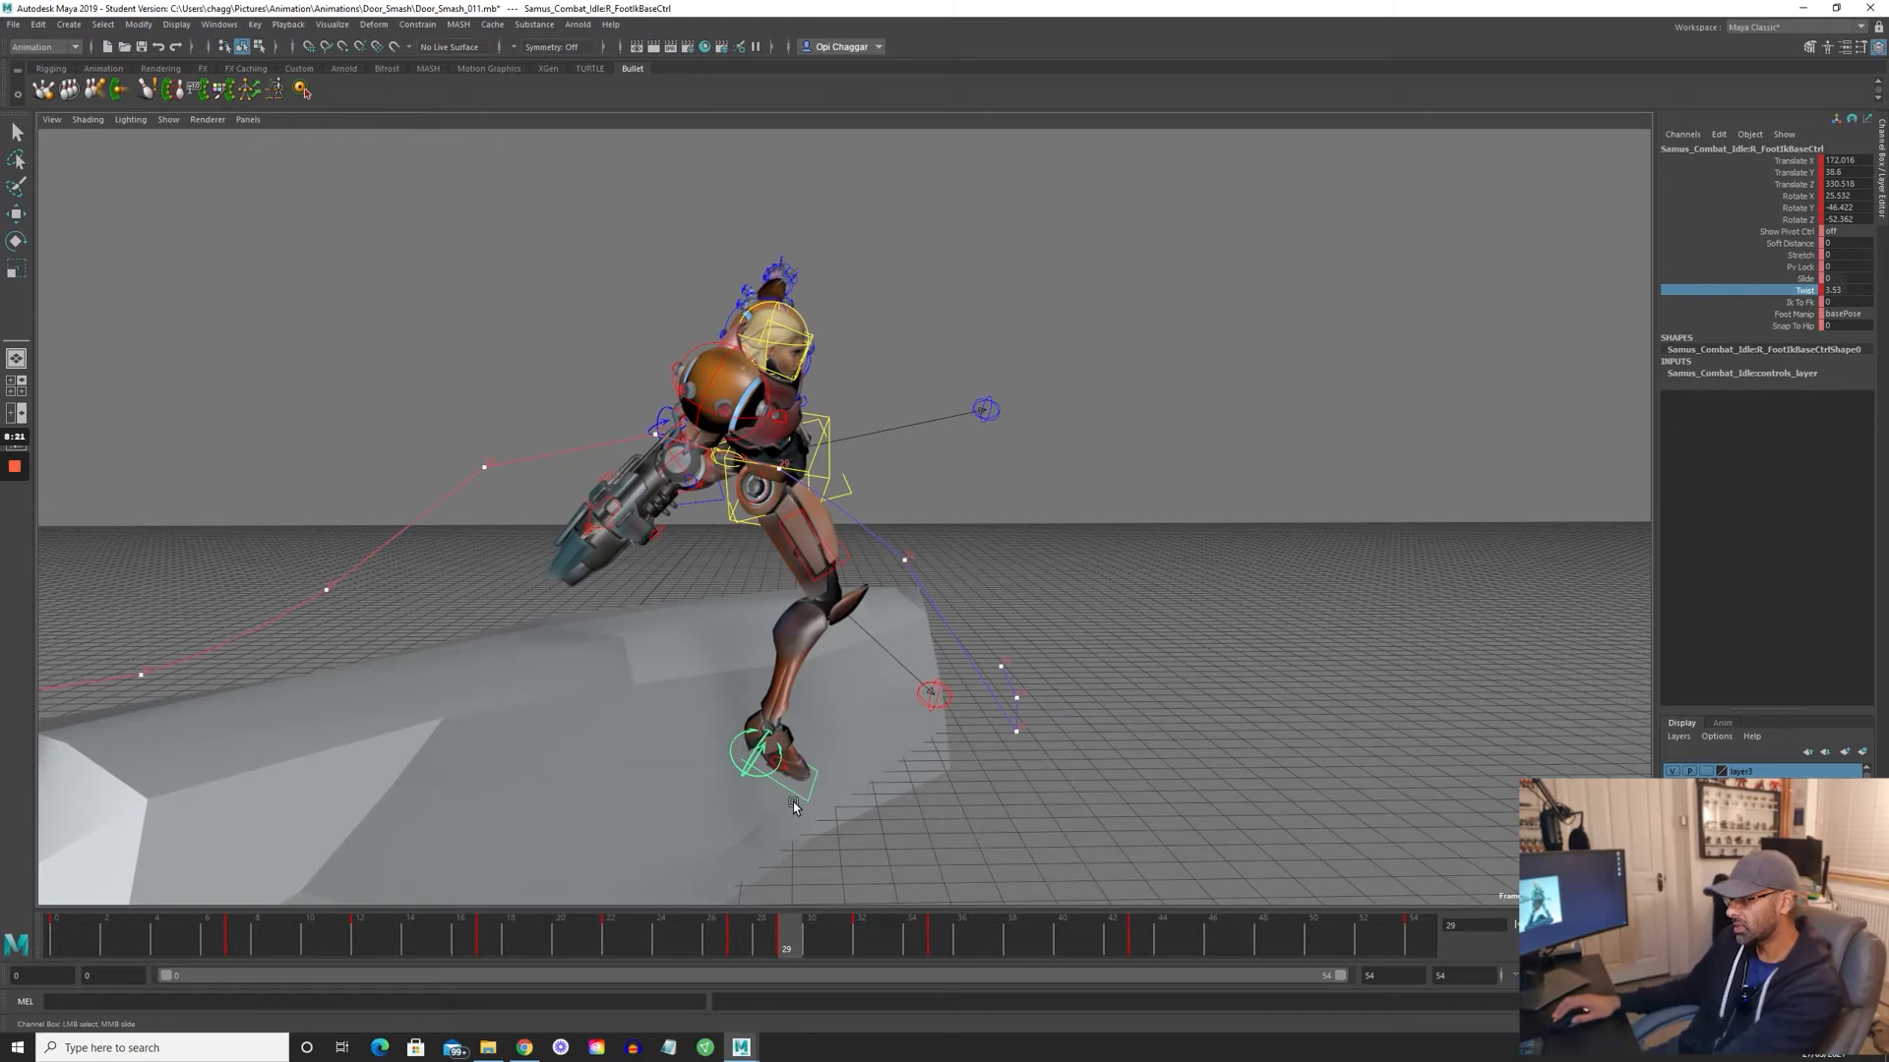
- Move the right foot forward at frame 29, key it and compare it with the frame 32 landing pose
key(w)
drag(688, 764, 787, 758)
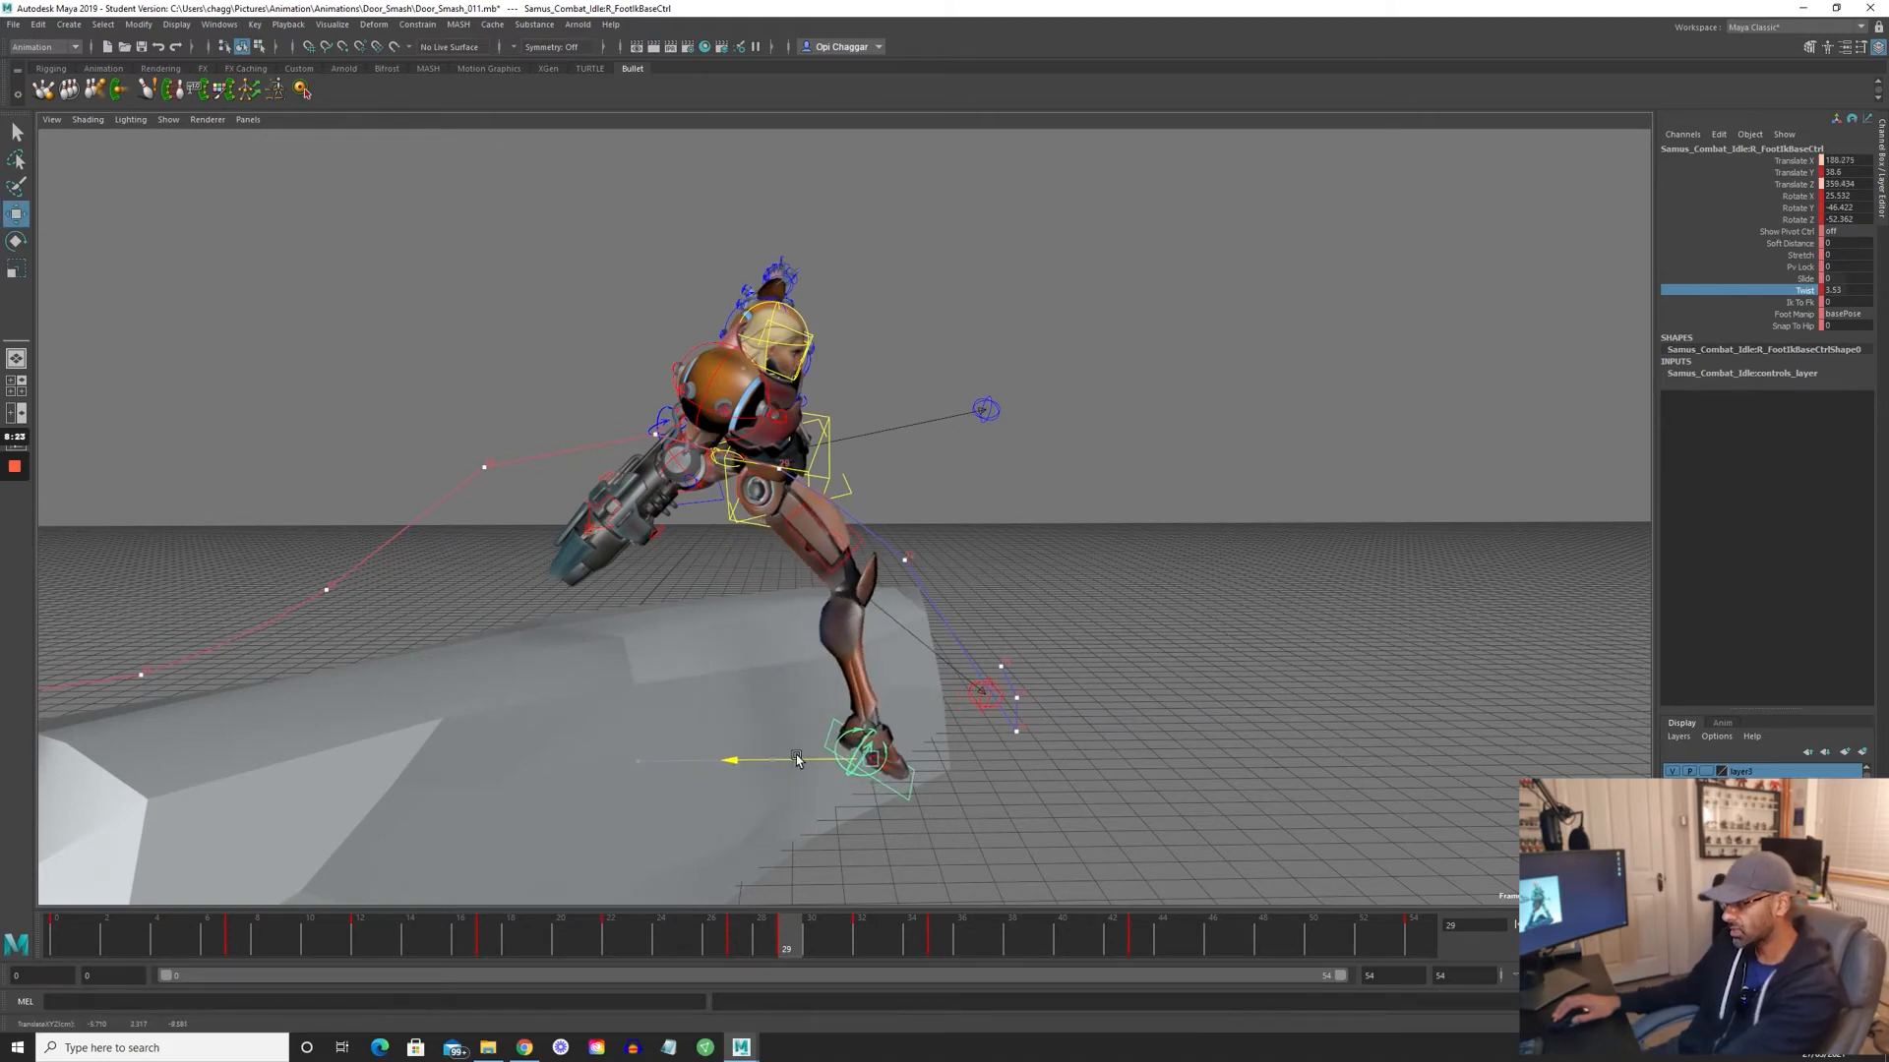
key(s)
key(comma)
key(period)
key(period)
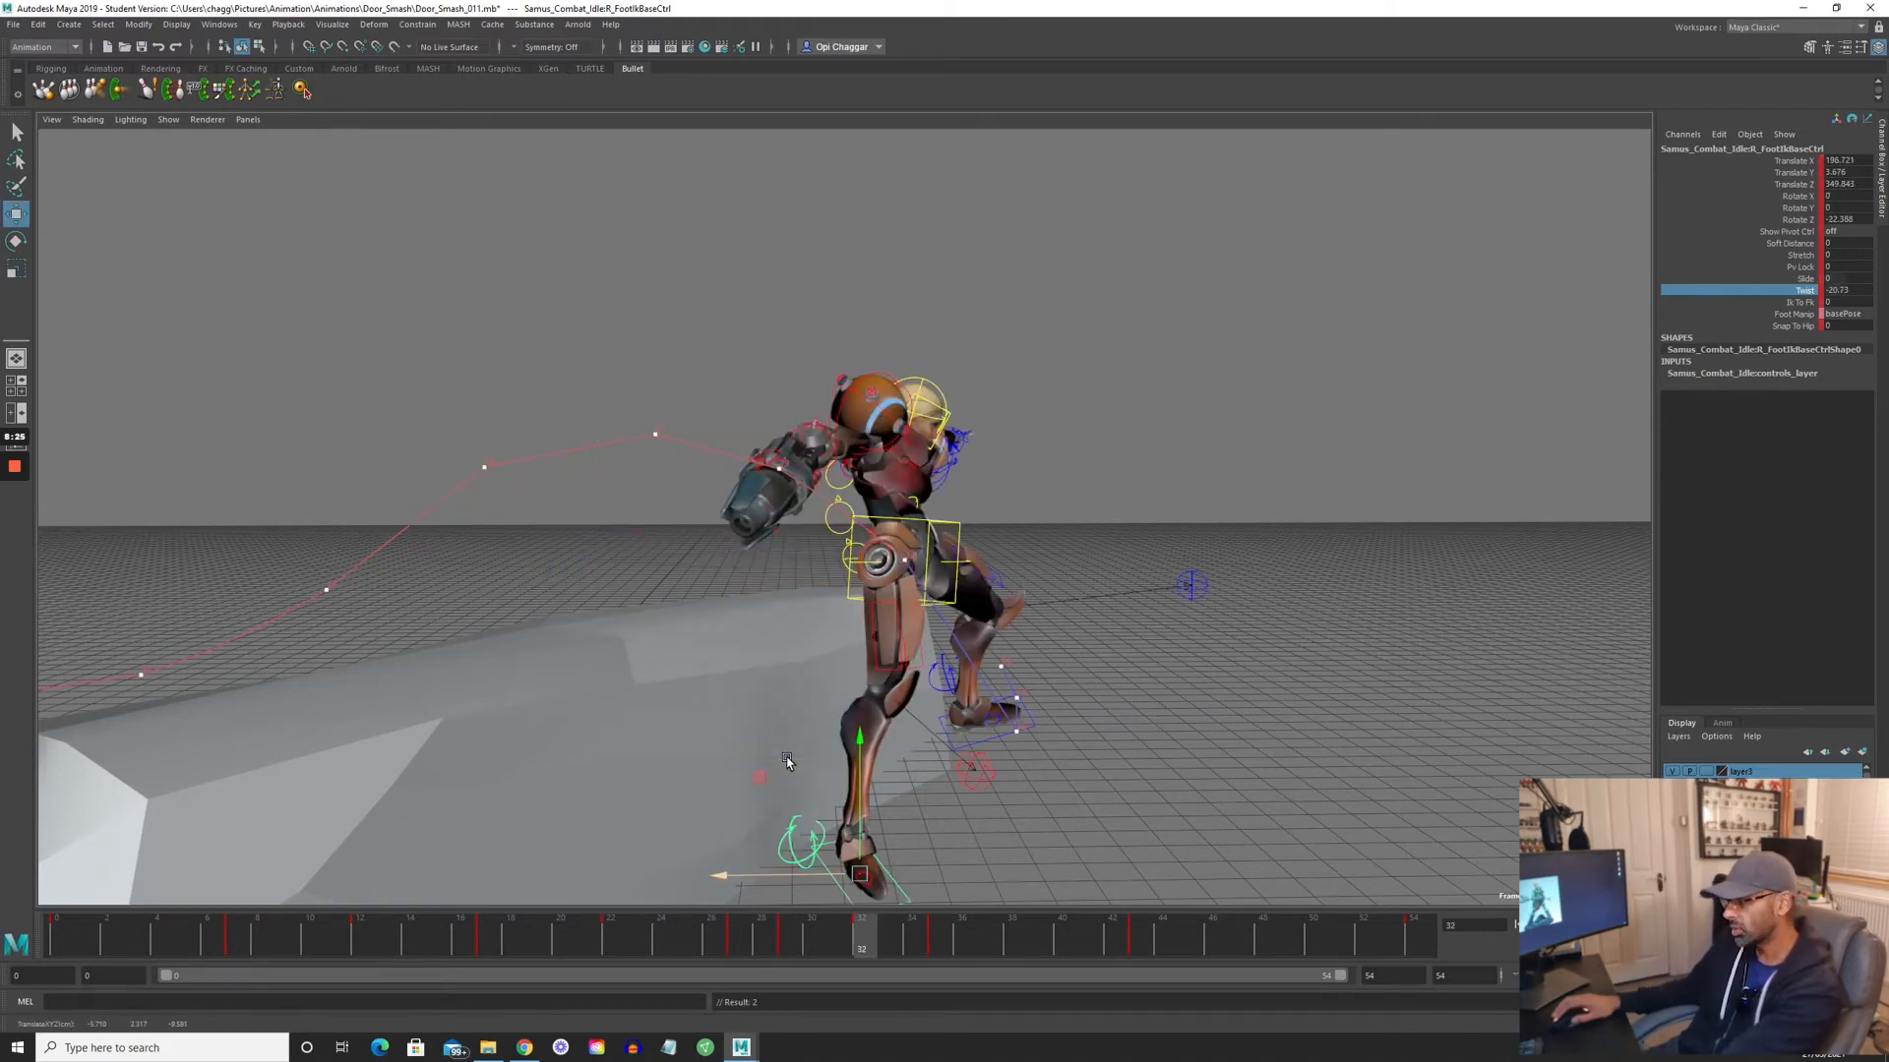
- Nudge the right foot slightly back at frame 29, flipping through the surrounding key poses to check the descent
key(comma)
key(comma)
key(period)
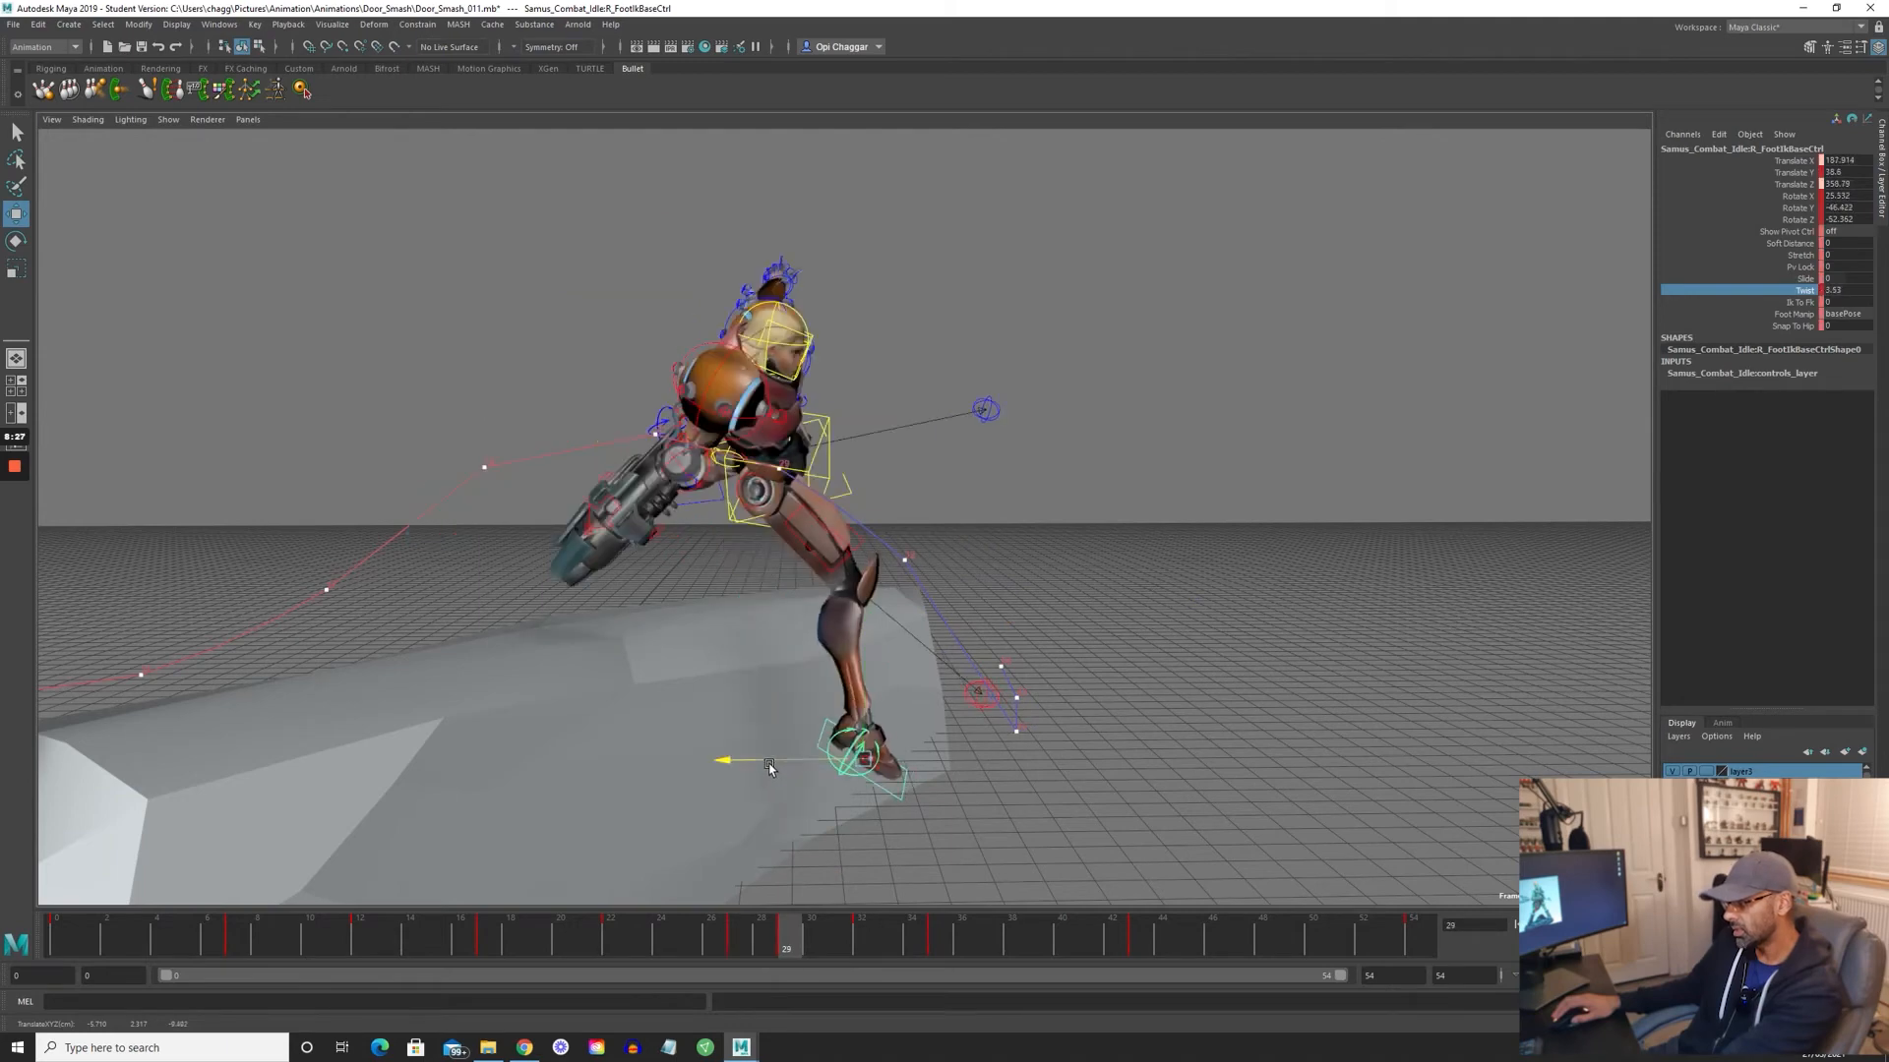
key(period)
key(period)
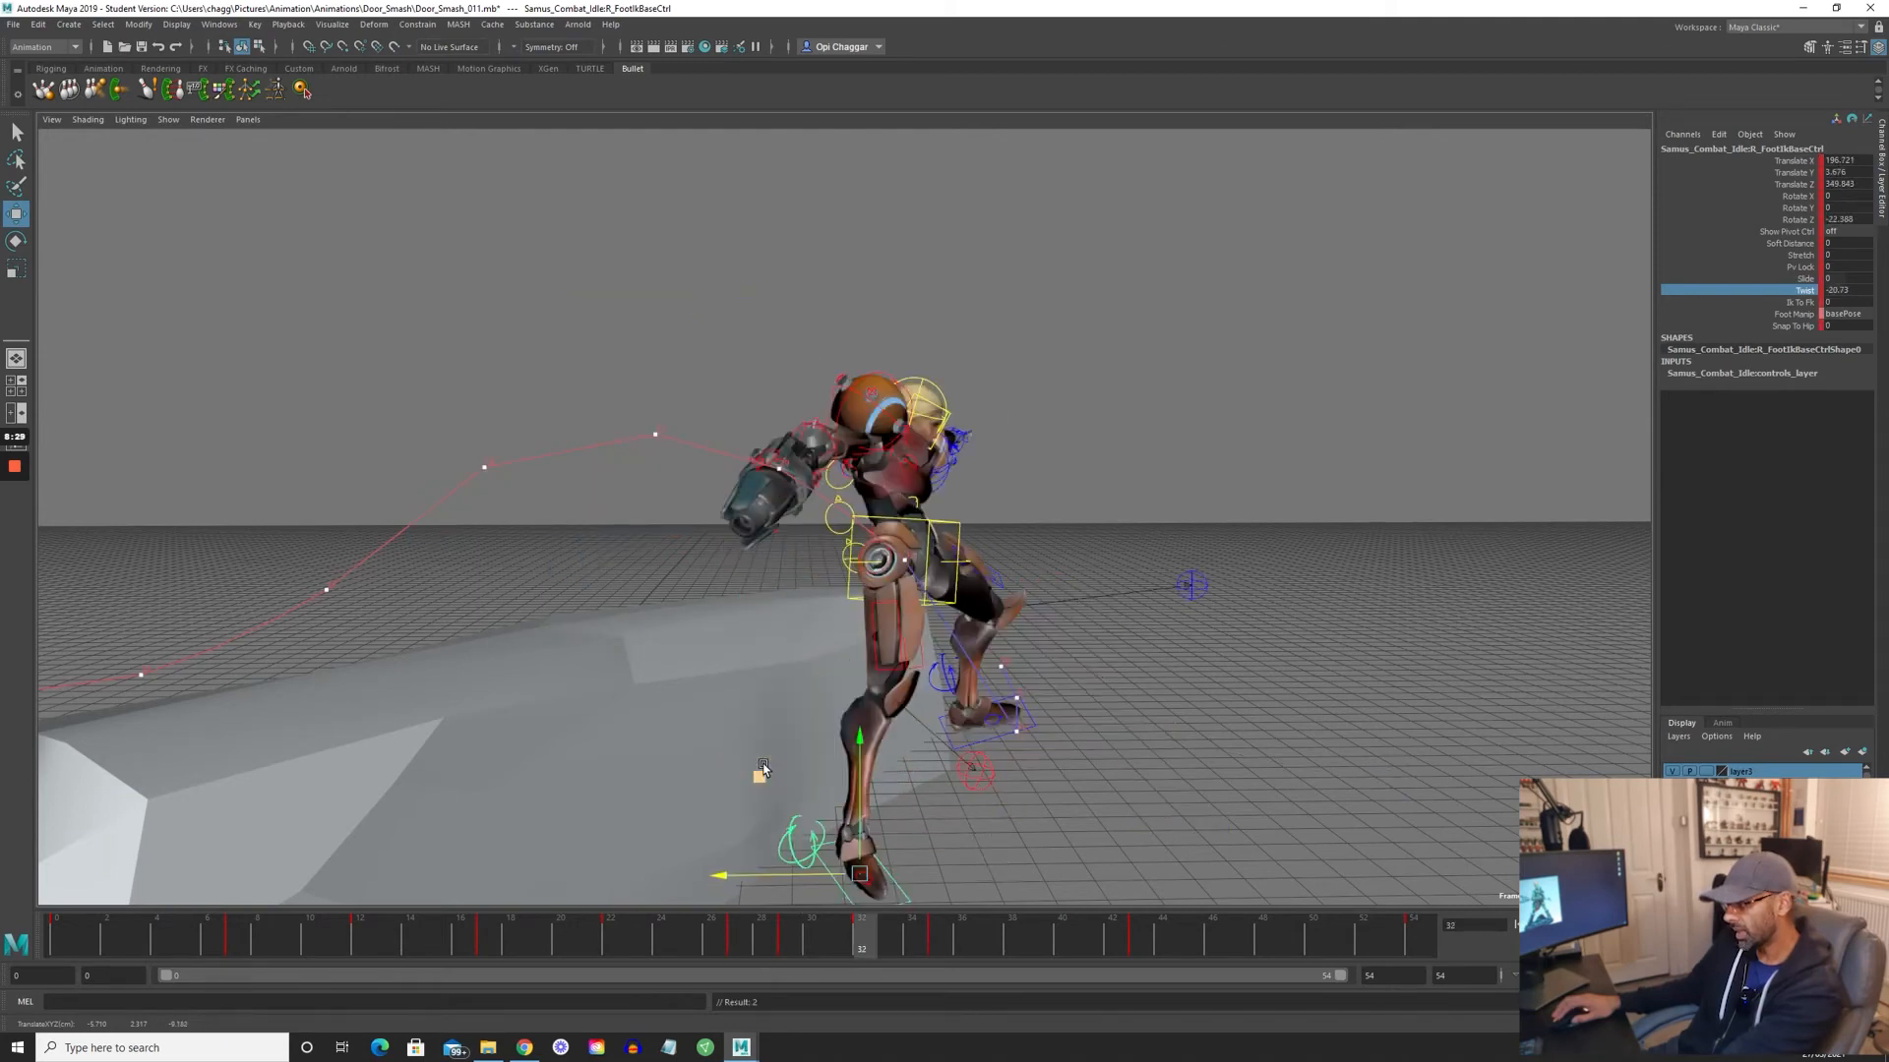
key(comma)
key(comma)
key(comma)
key(comma)
key(comma)
key(period)
key(period)
key(period)
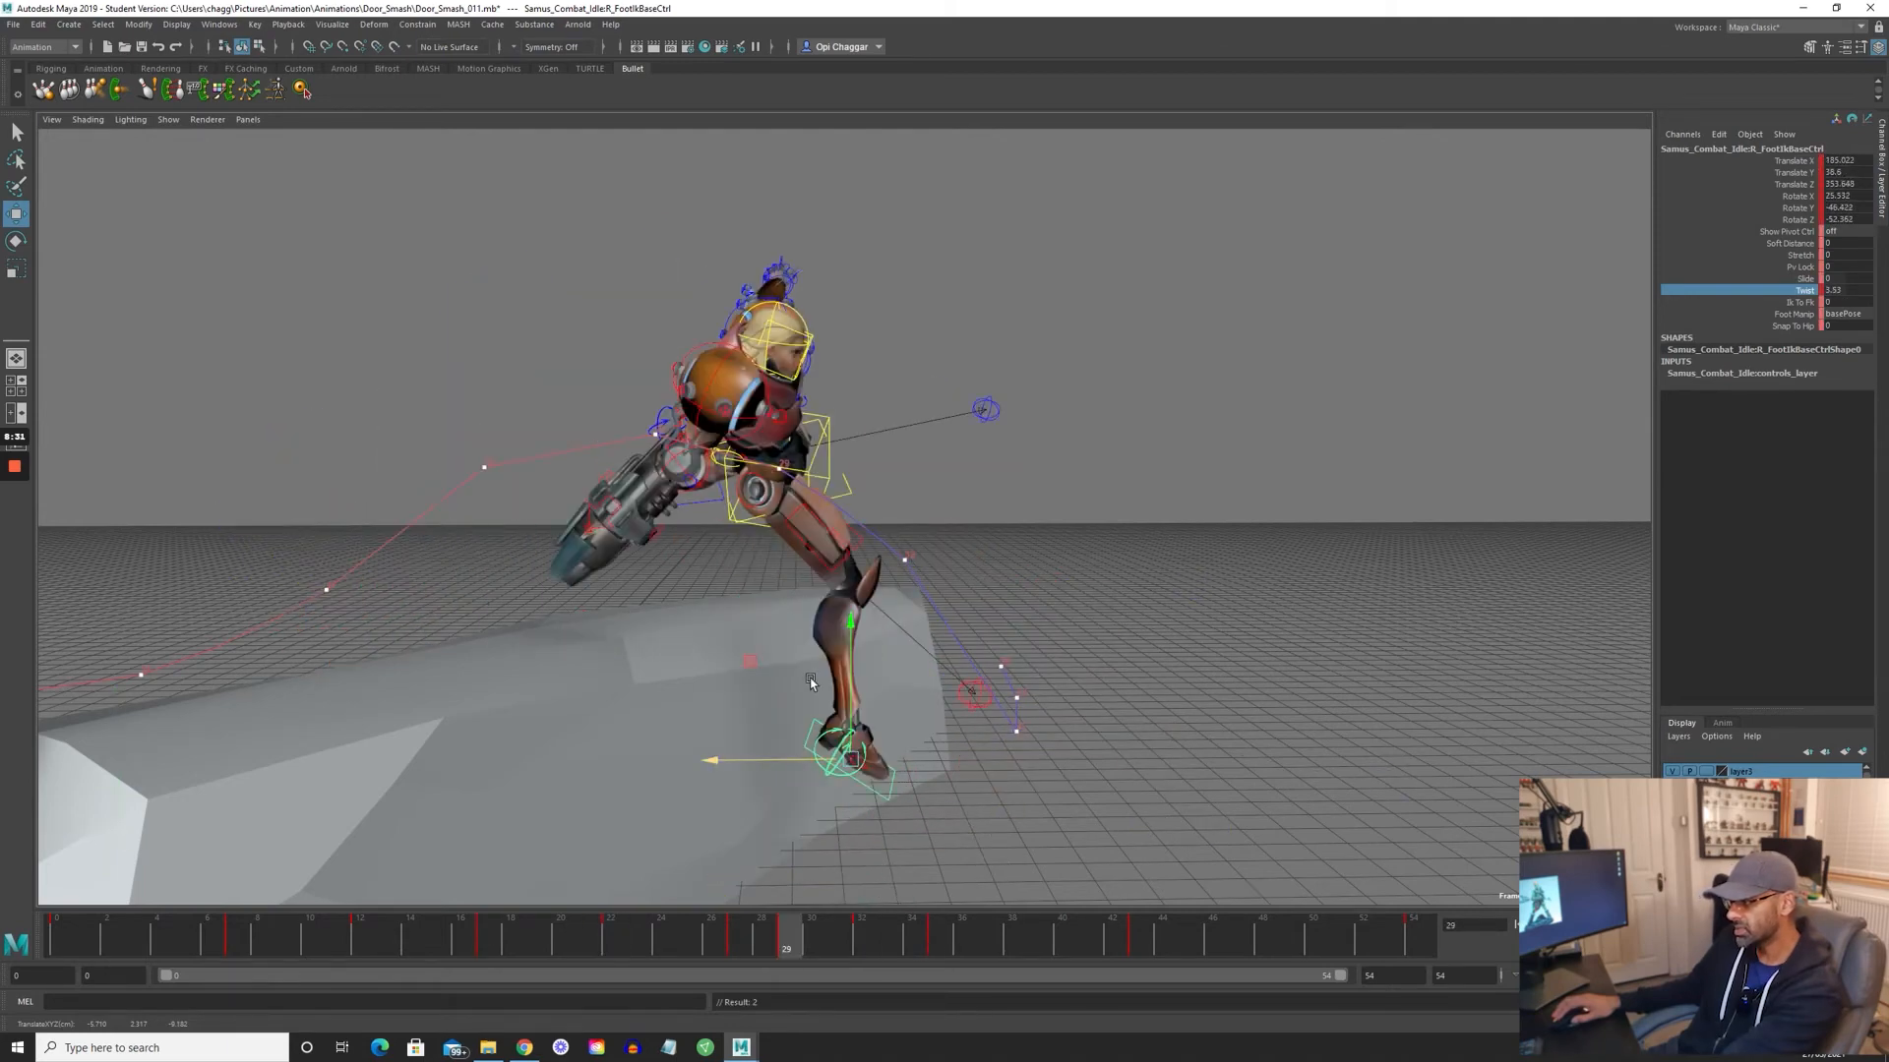
- Play the animation from frame 0 and view the leap from the side and front to check the landing
alt+right_drag(1045, 553, 846, 496)
alt+drag(846, 497, 753, 570)
drag(695, 934, 61, 923)
alt+drag(360, 681, 473, 665)
key(alt+v)
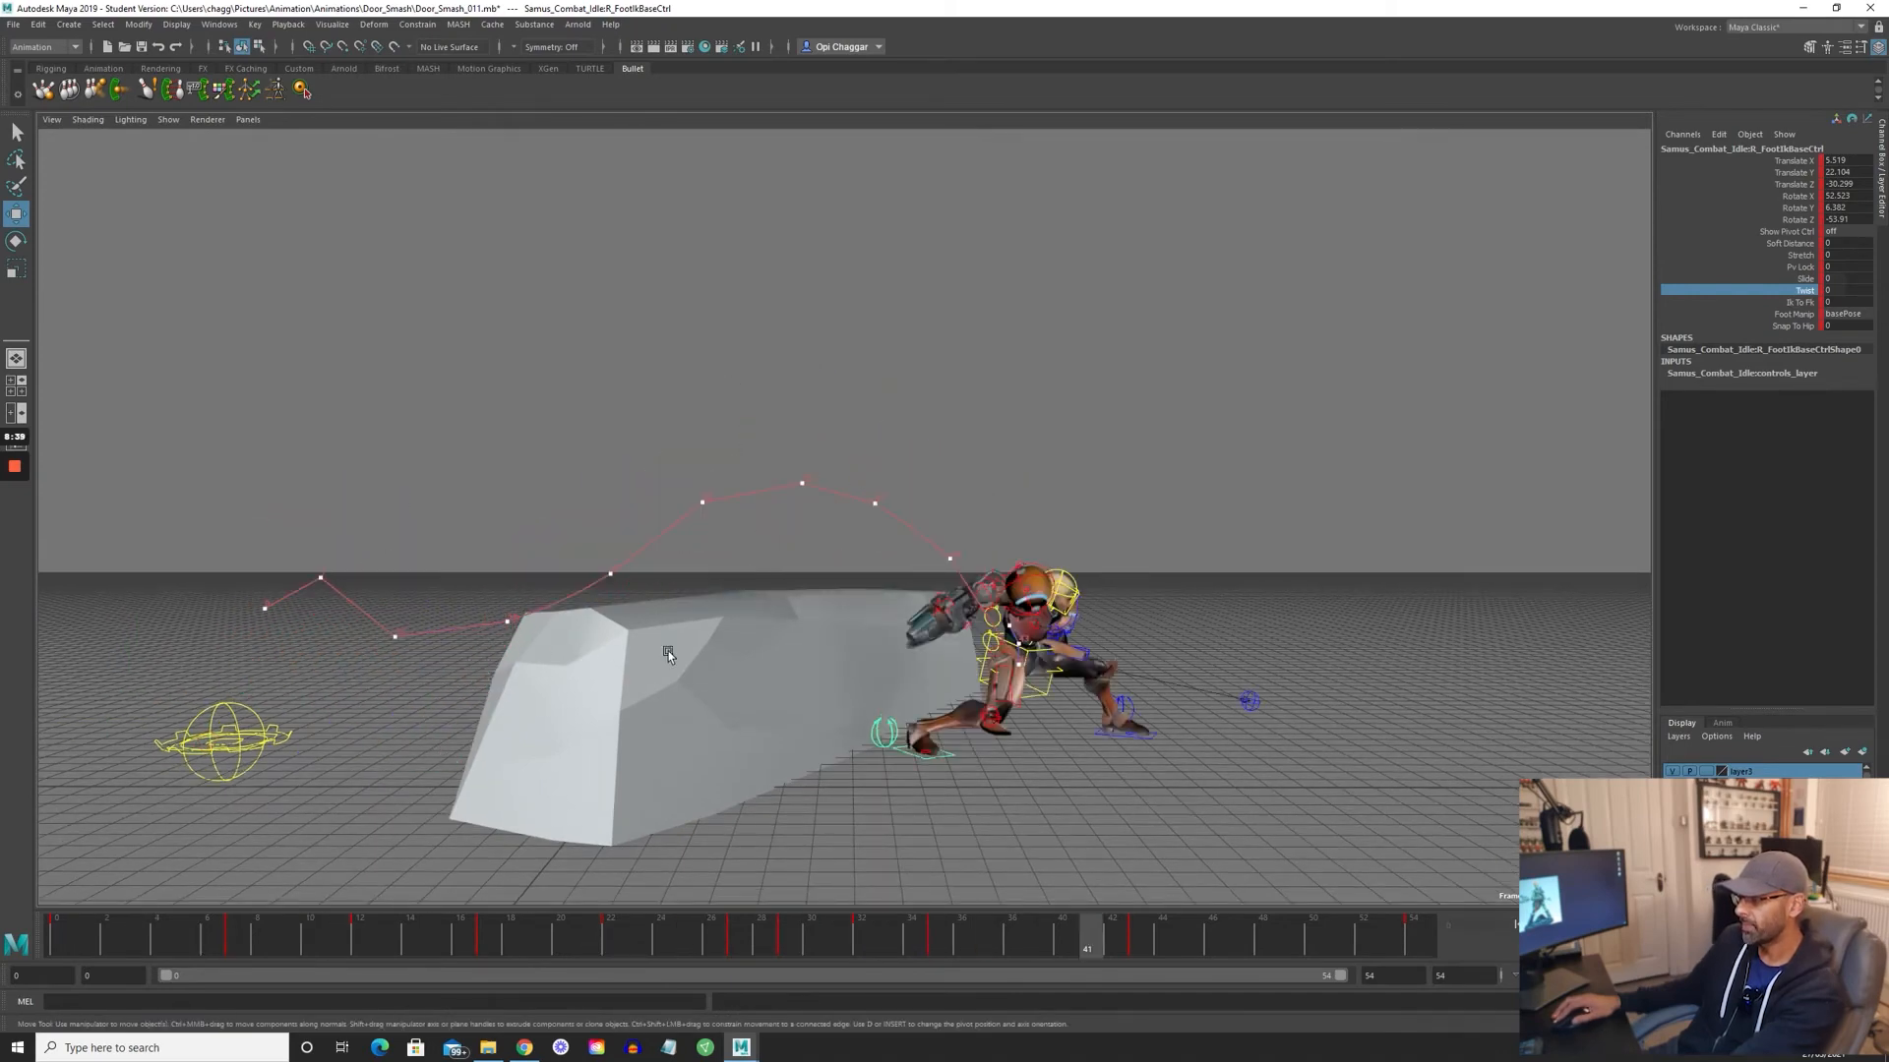
alt+drag(483, 646, 617, 677)
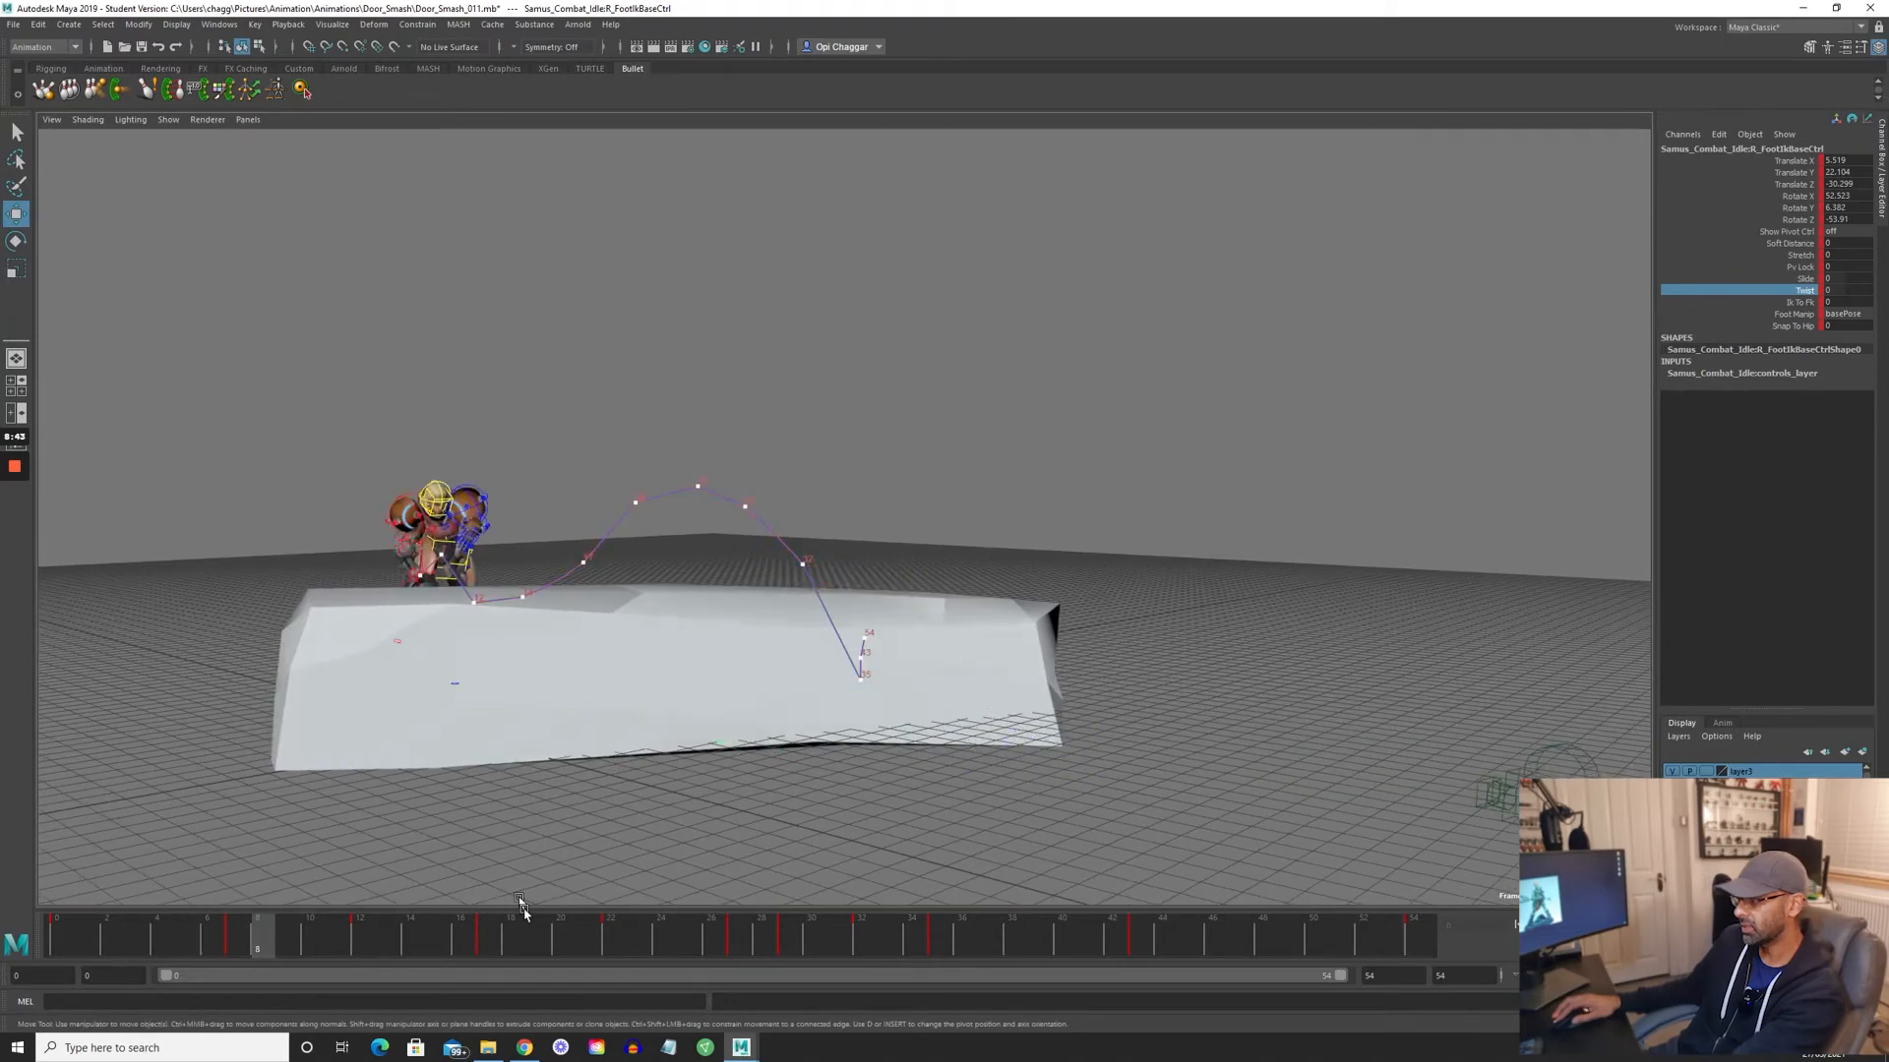
- Select the left foot IK control at frame 29 and move the foot outward to extend the trailing leg
mouse_move(792, 945)
mouse_down()
mouse_move(863, 935)
mouse_move(786, 939)
mouse_up()
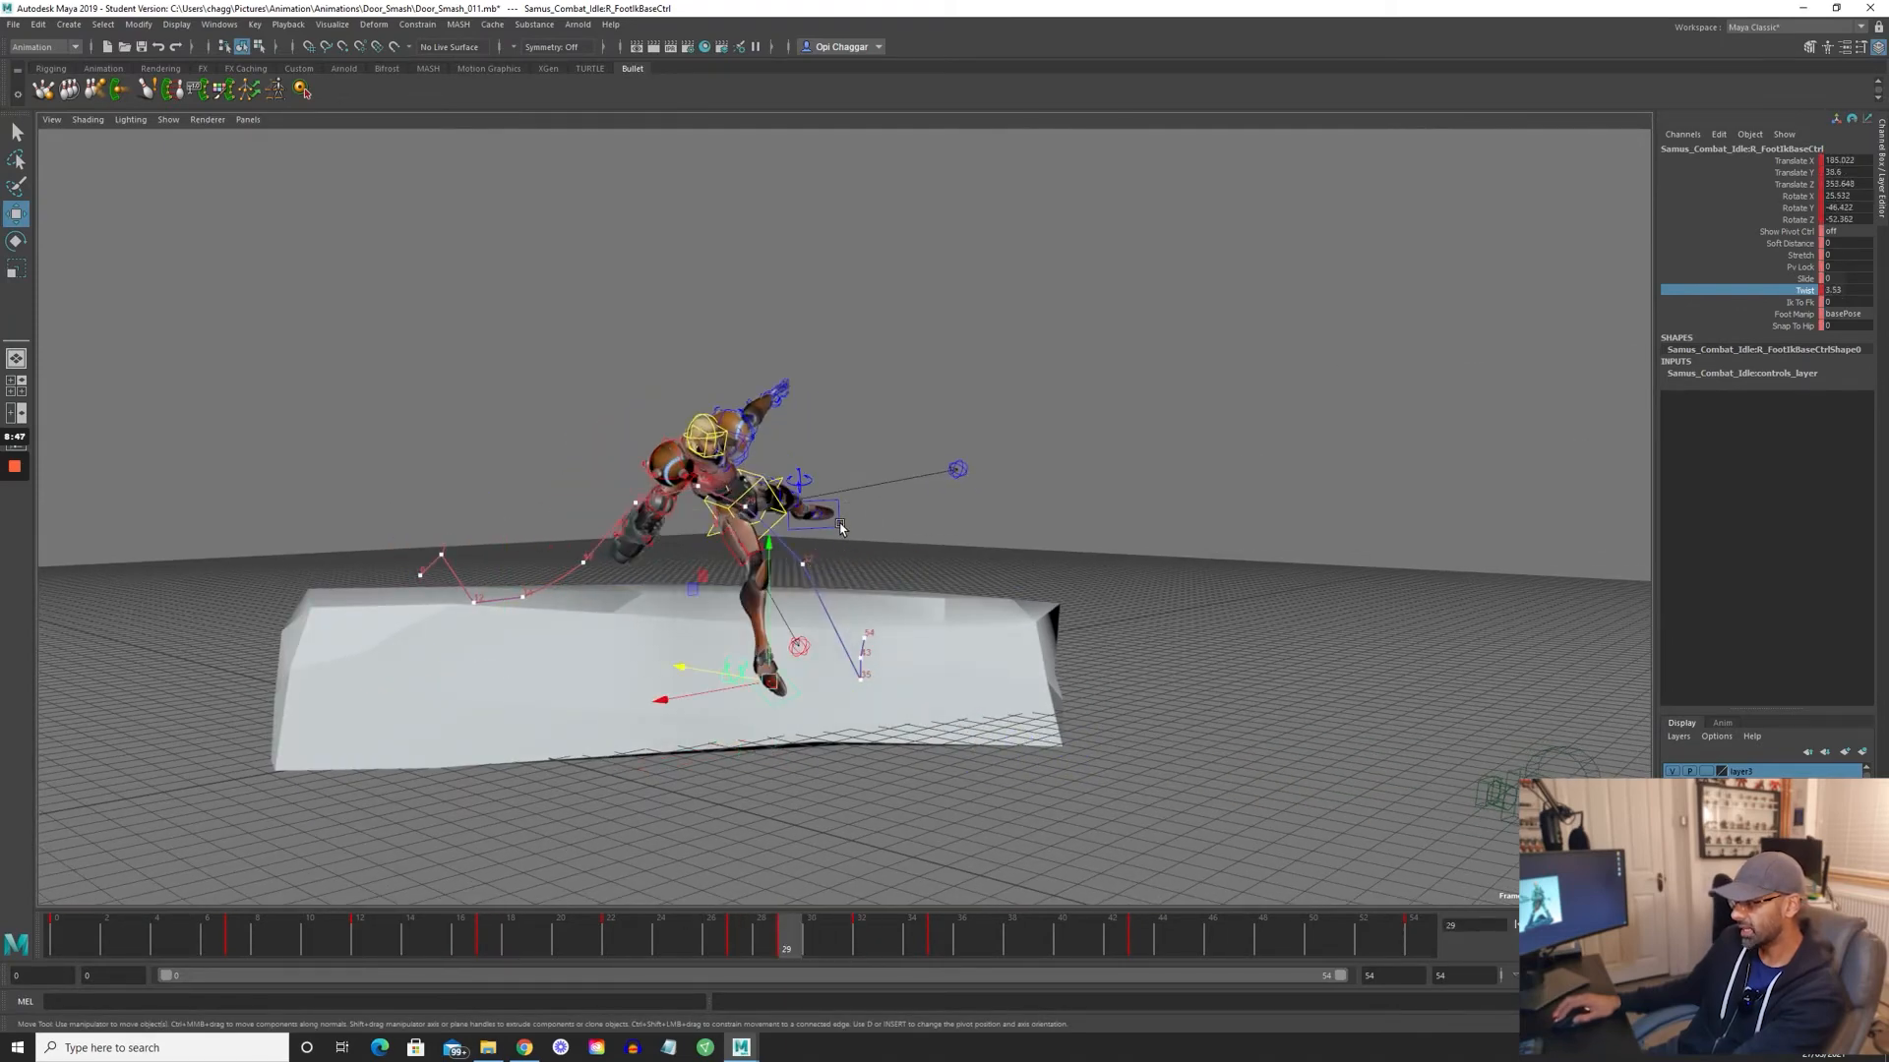
click(837, 521)
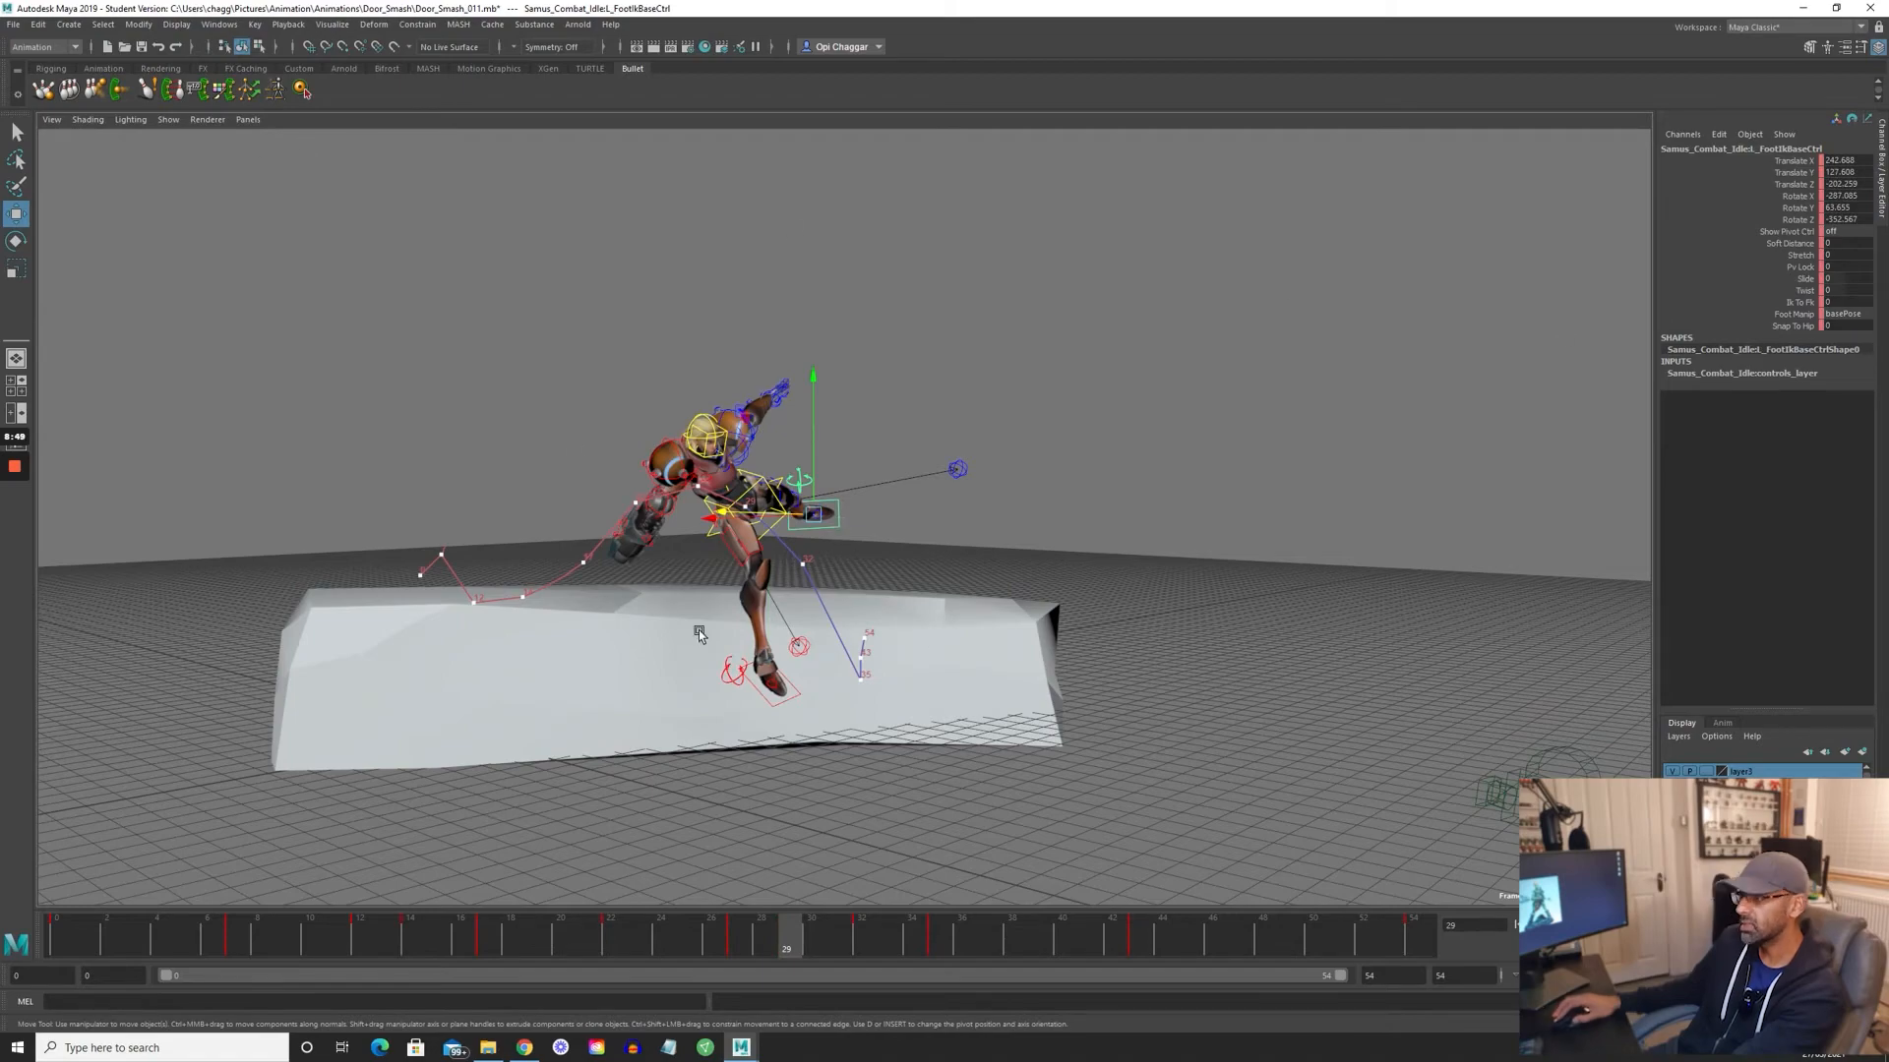
alt+drag(699, 631, 729, 888)
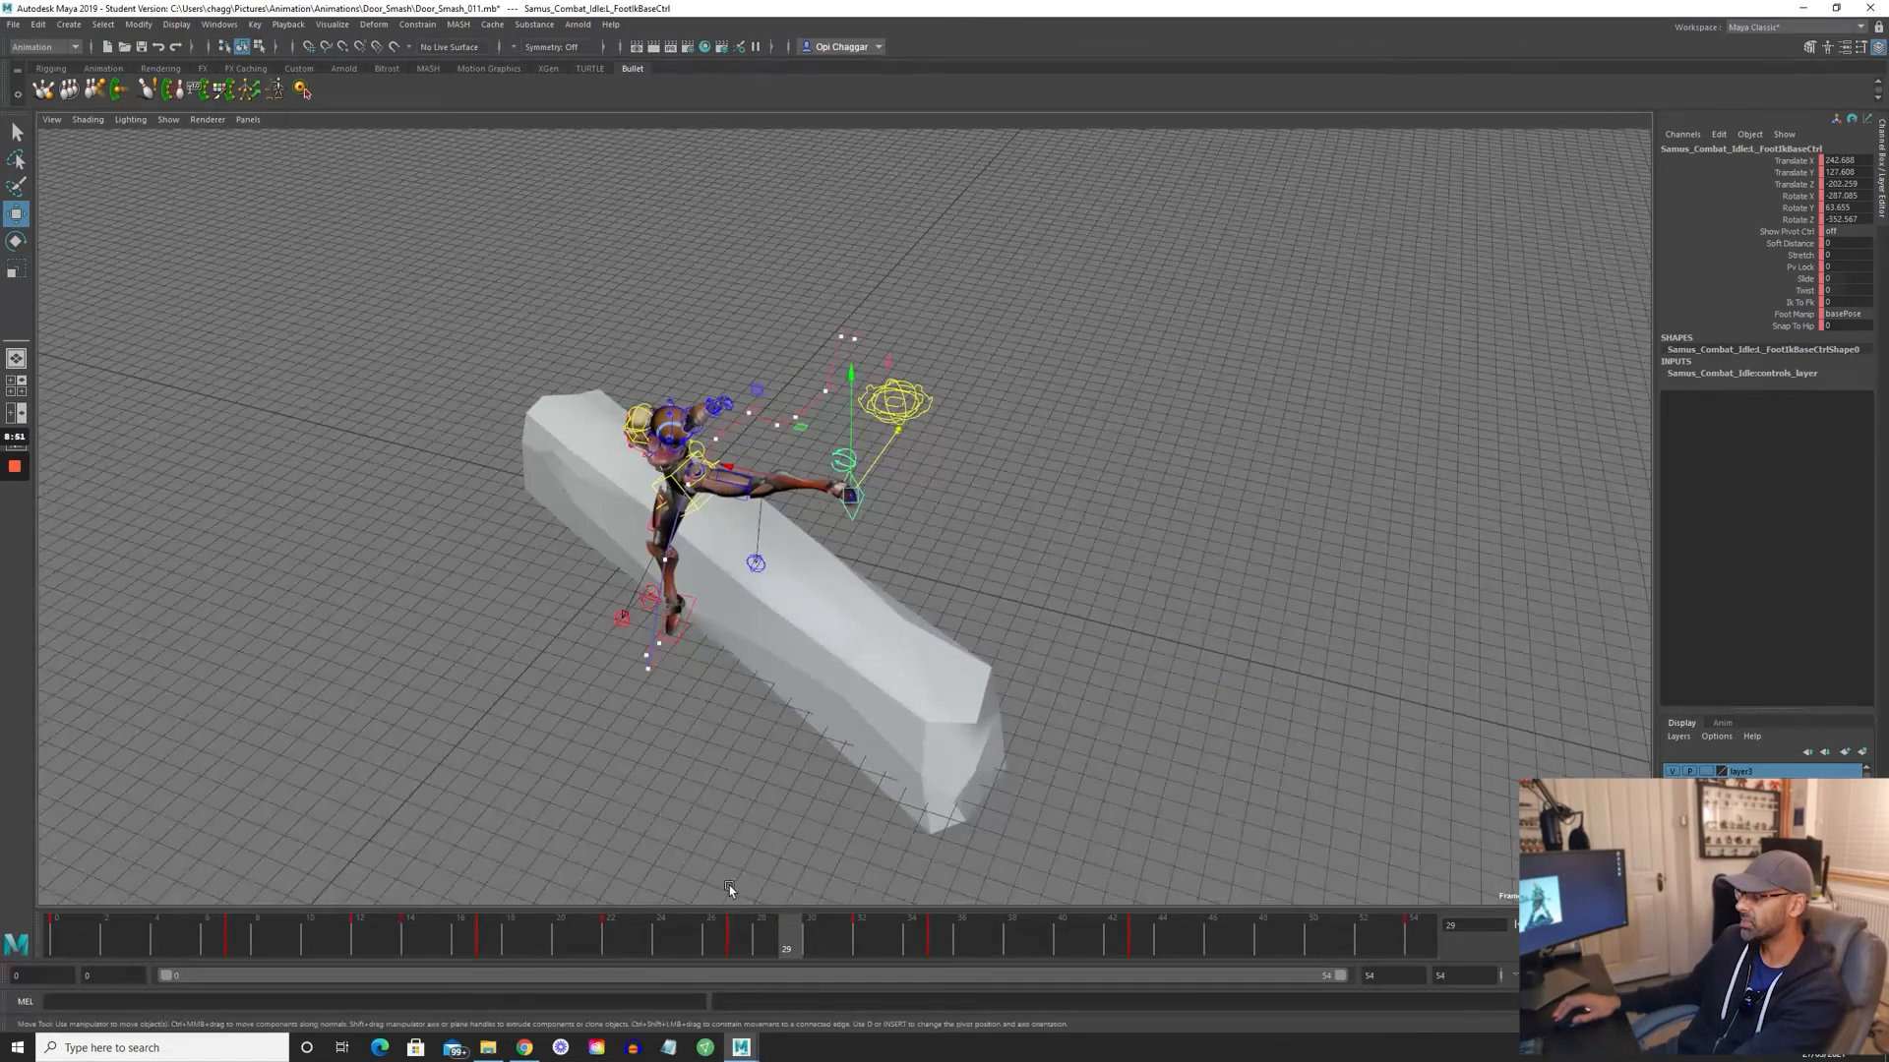
key(comma)
key(period)
click(789, 946)
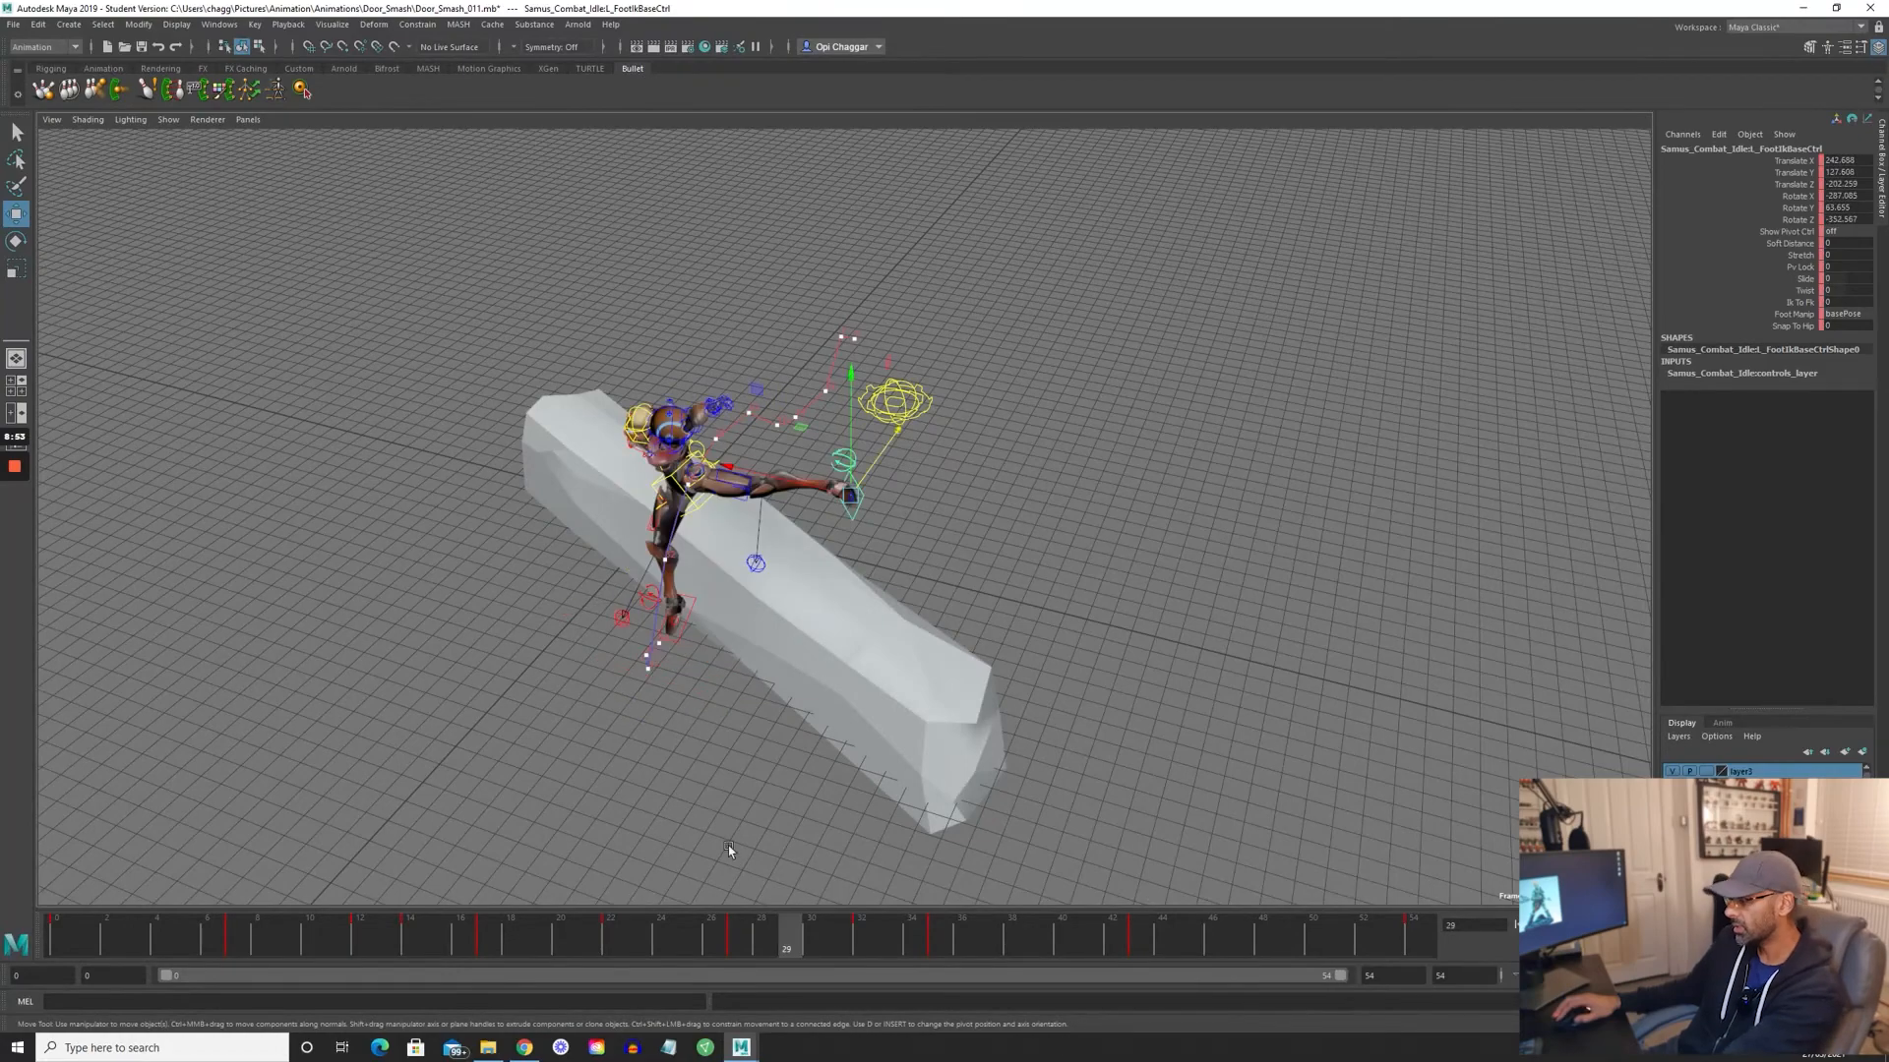
scroll(828, 669, up, 3)
alt+drag(828, 670, 937, 478)
click(878, 435)
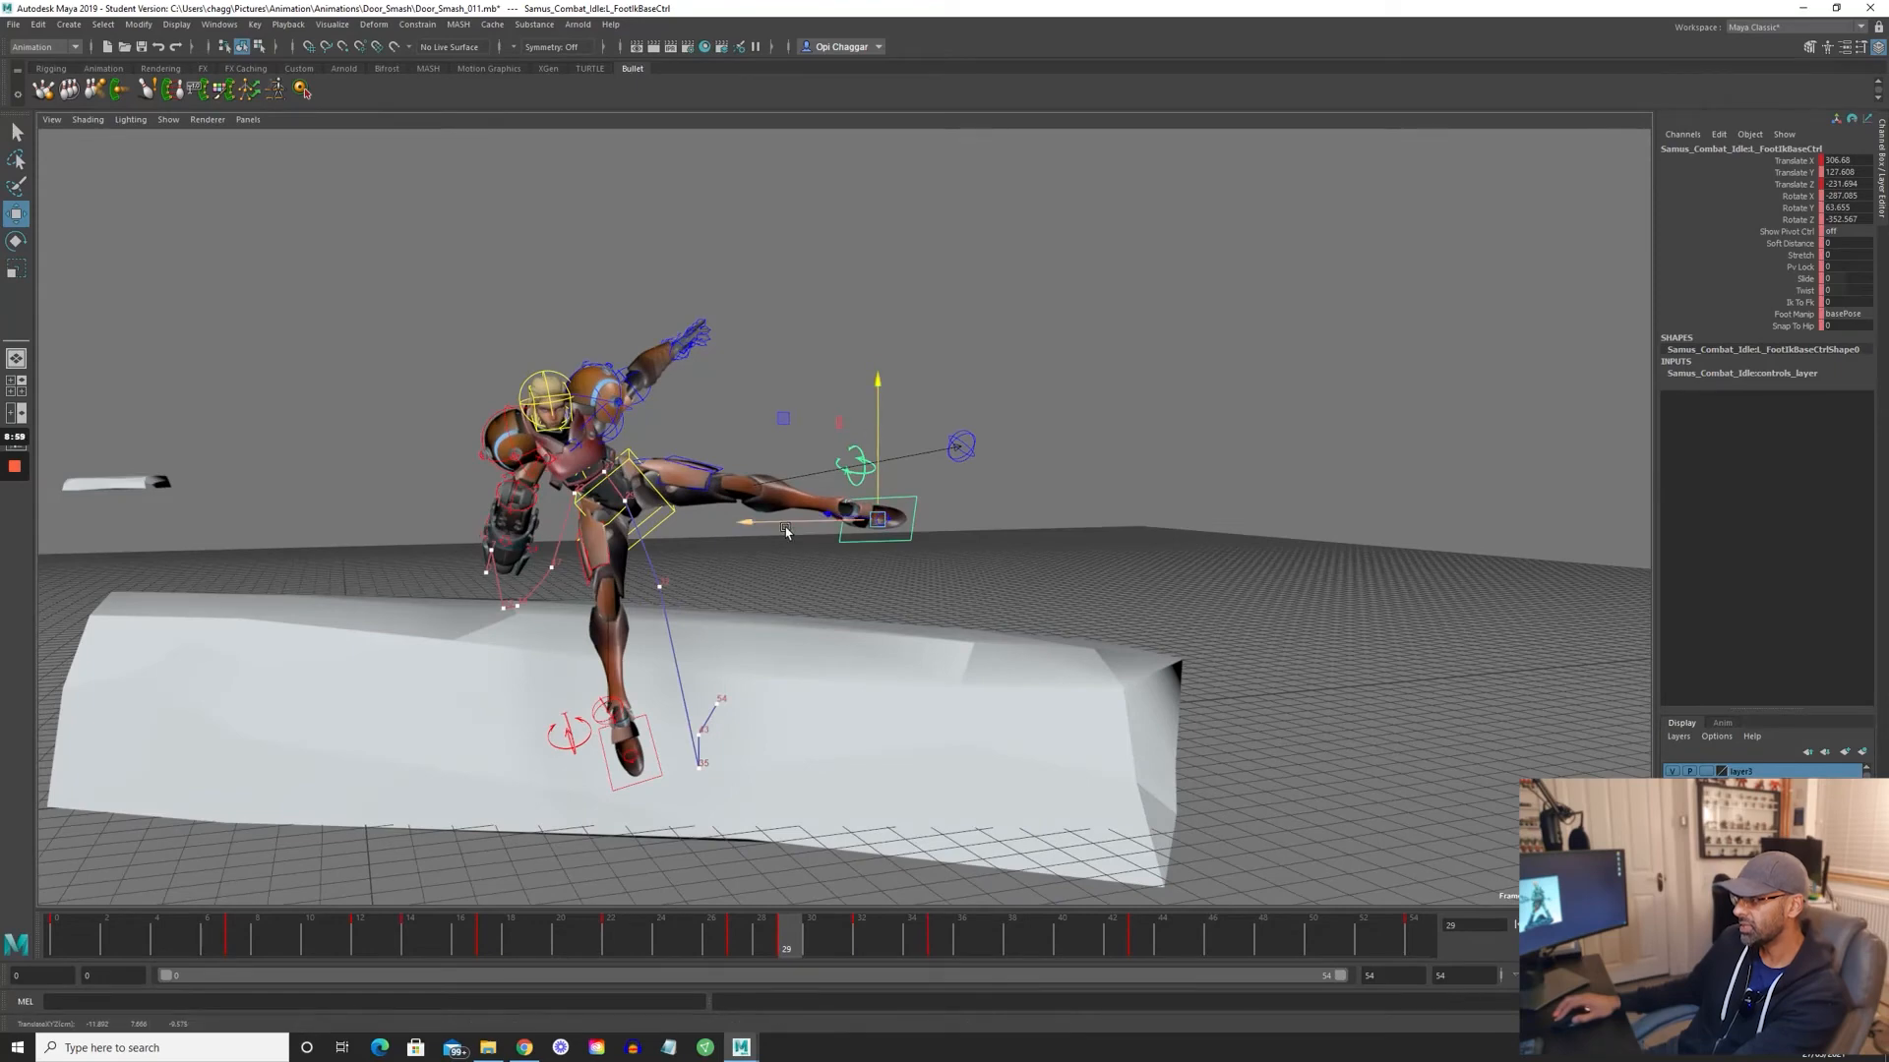
click(744, 523)
alt+drag(745, 522, 739, 562)
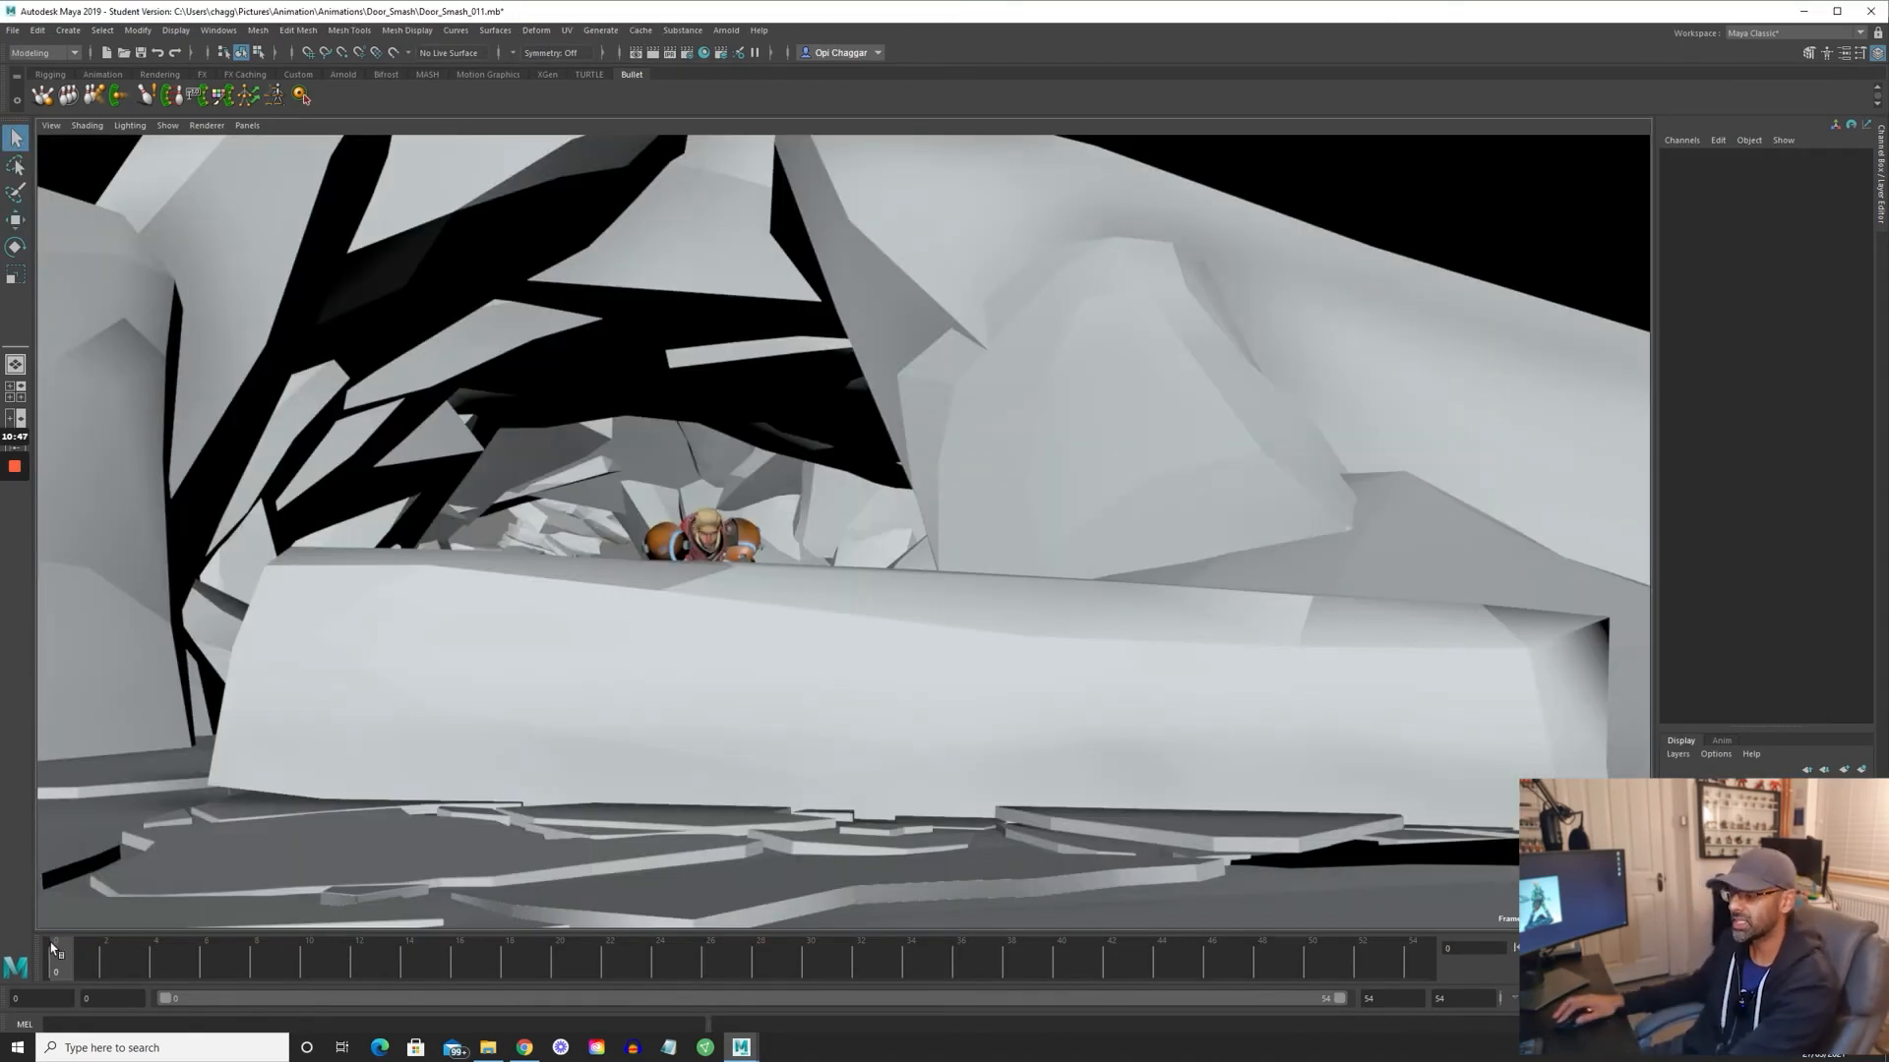
- Playblast the shot seen through the cave camera, then pause Door_Smash_011.avi in VLC media player
key(alt+v)
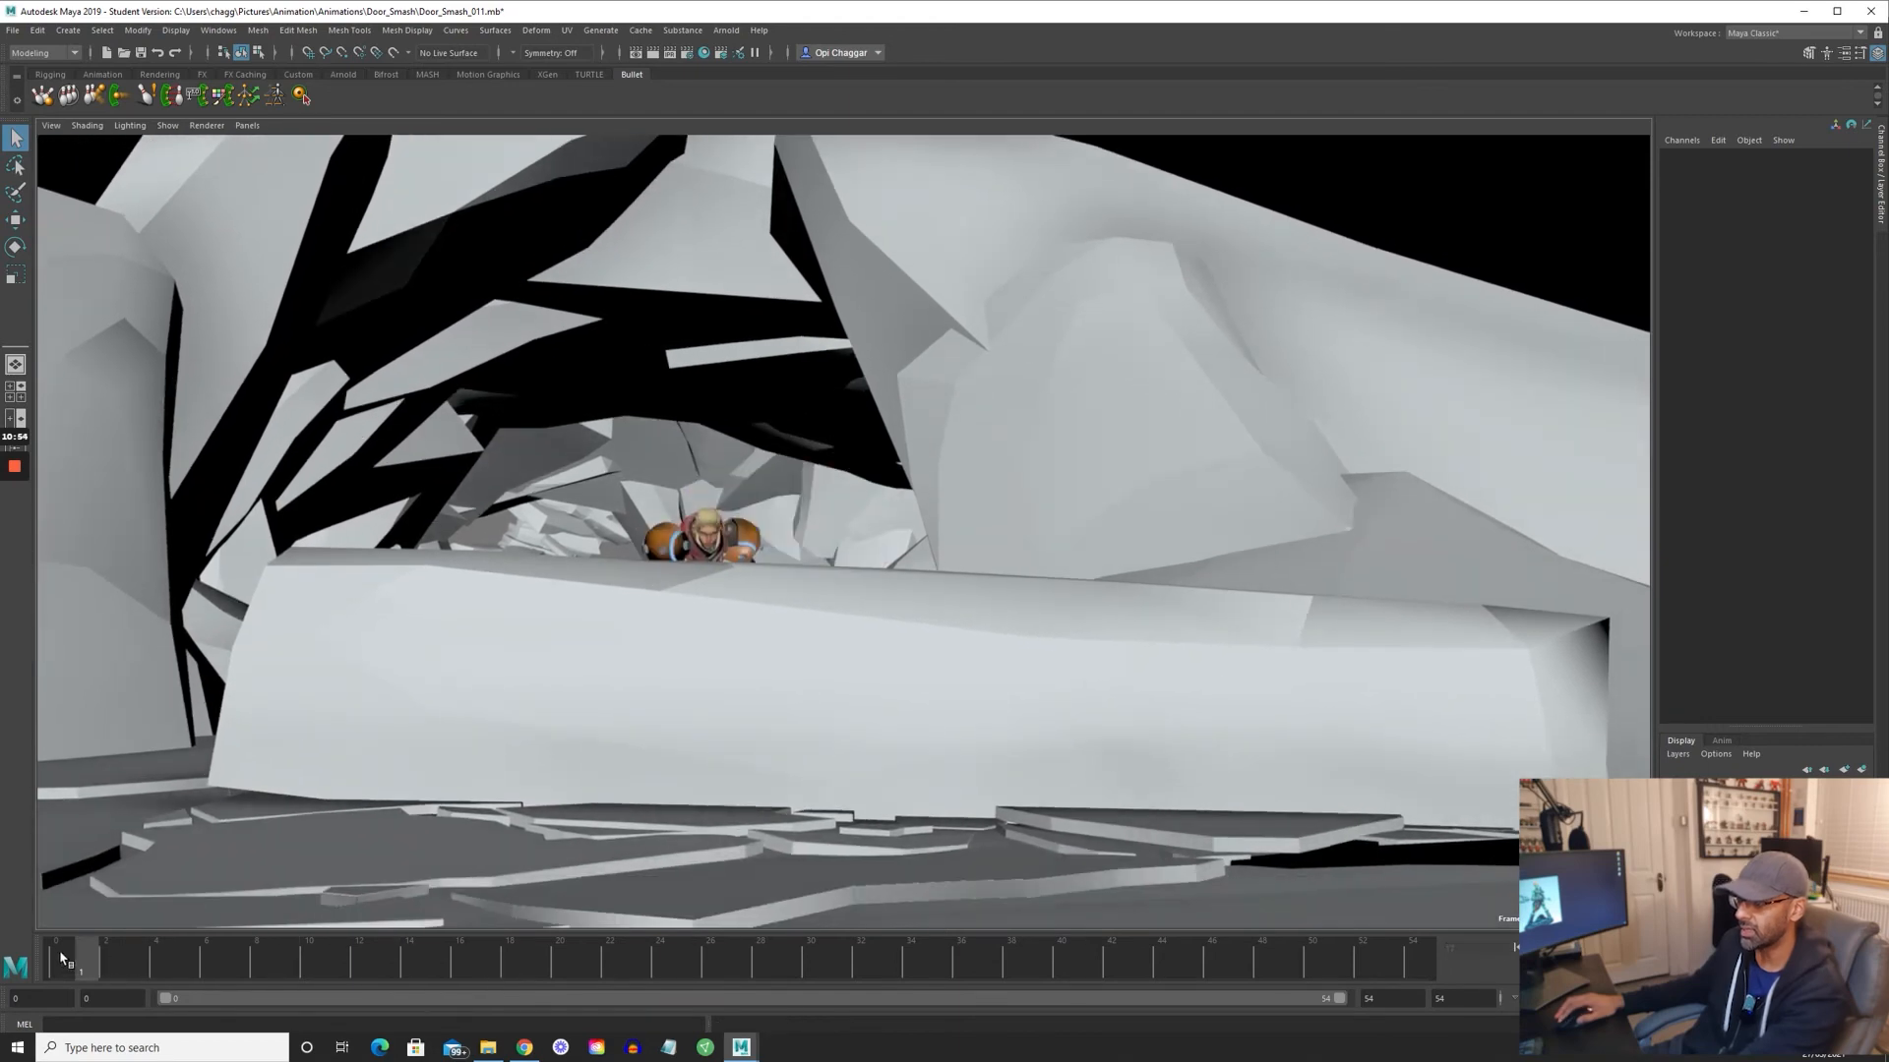
right_click(56, 966)
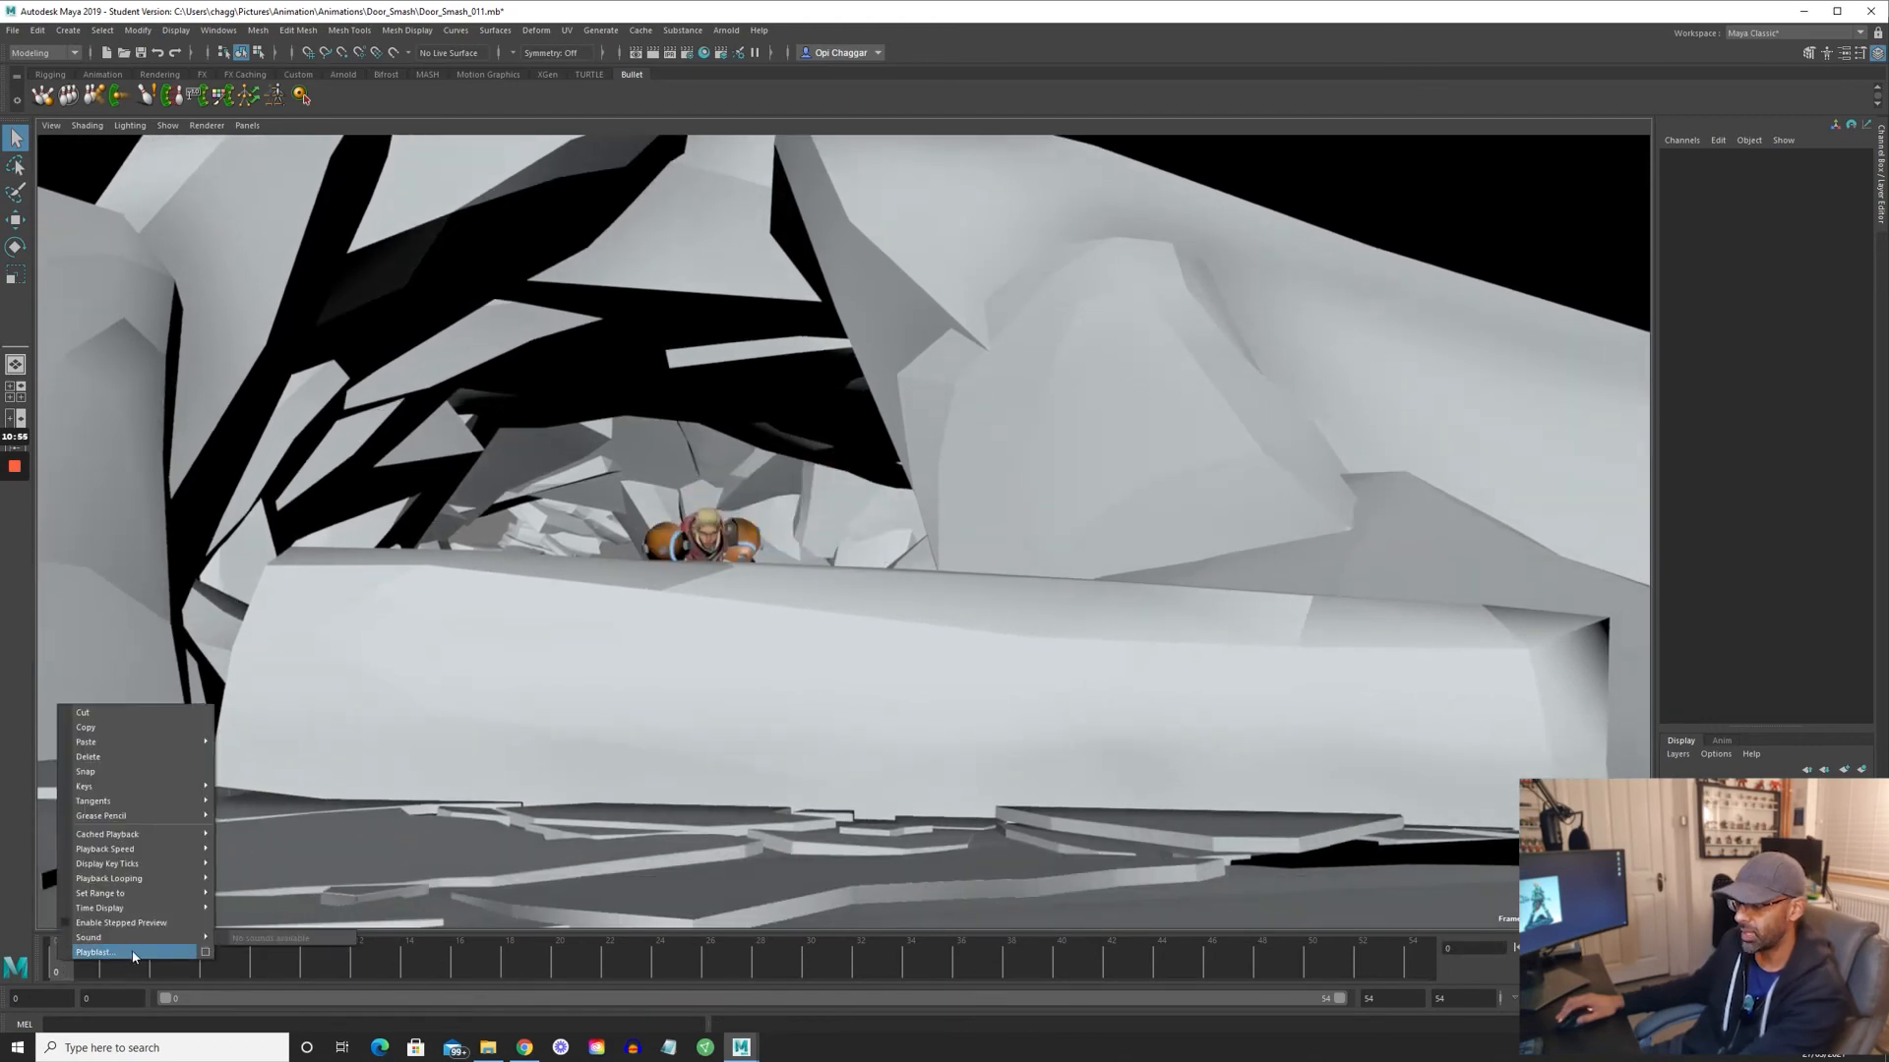
click(190, 951)
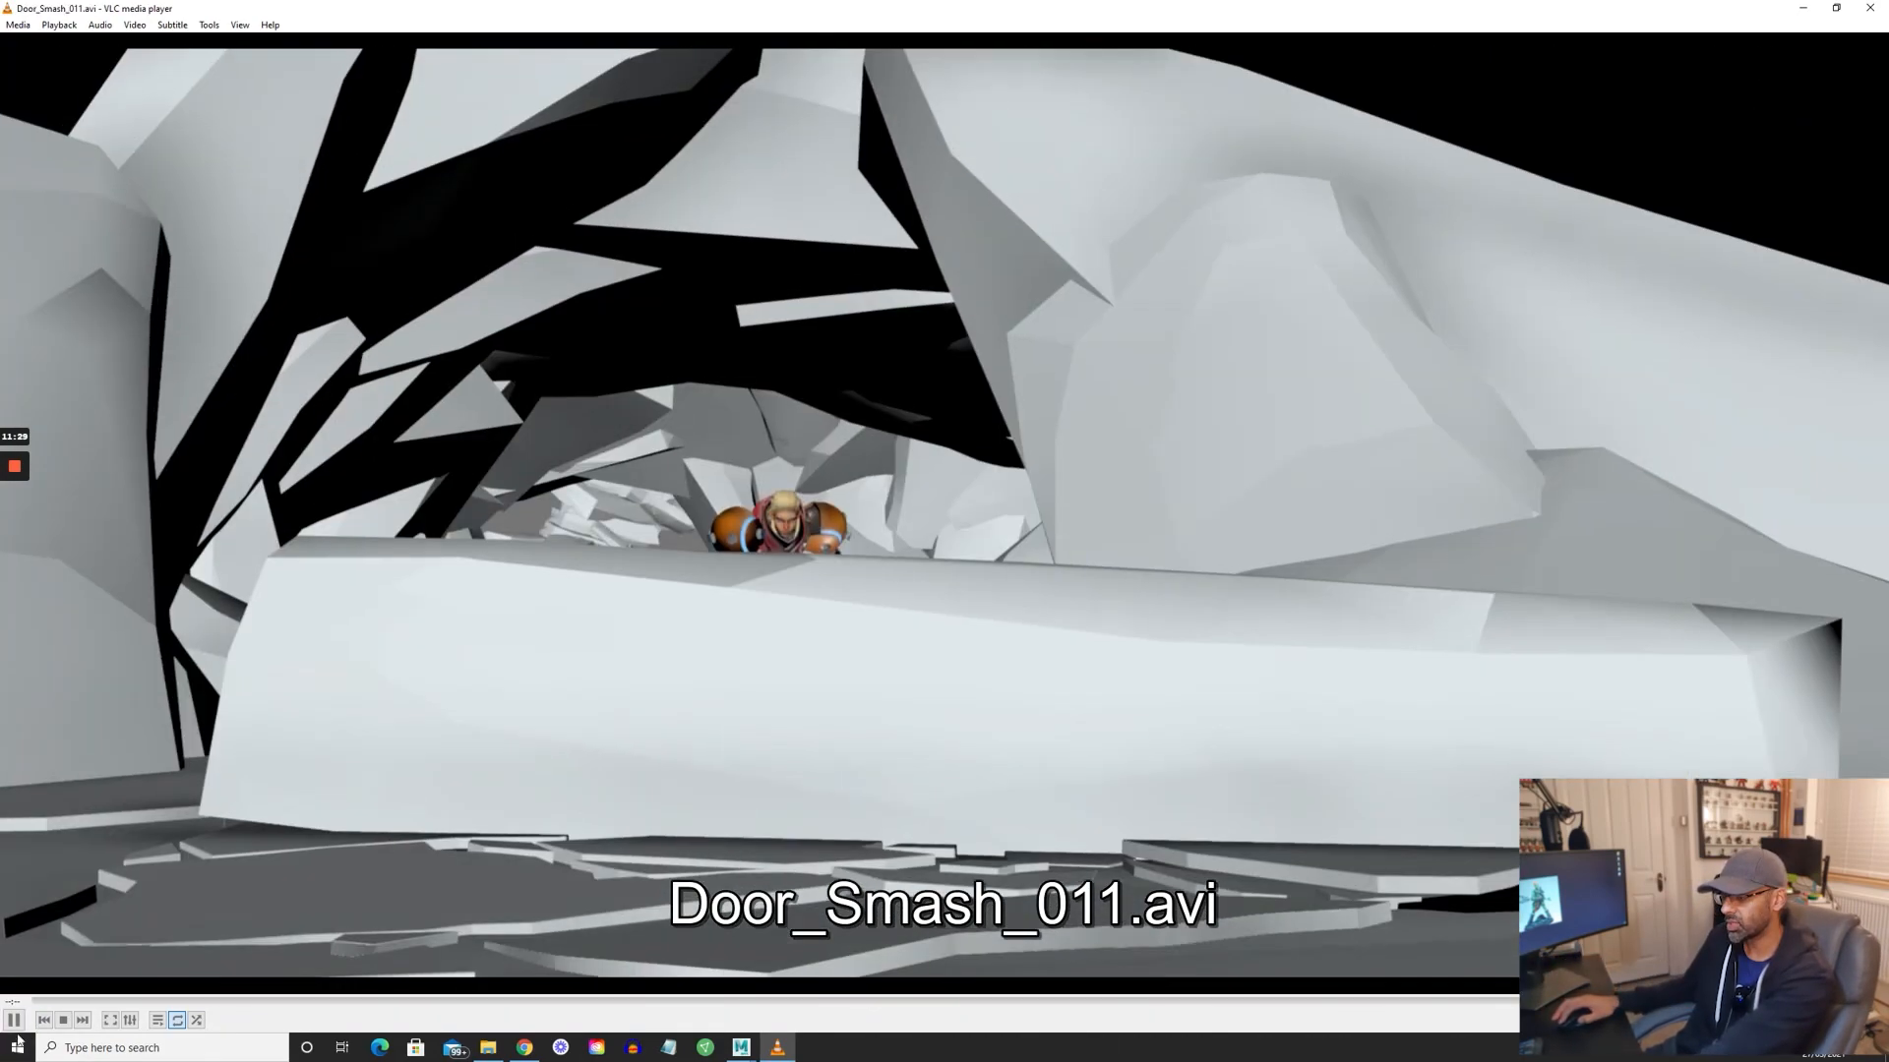
key(space)
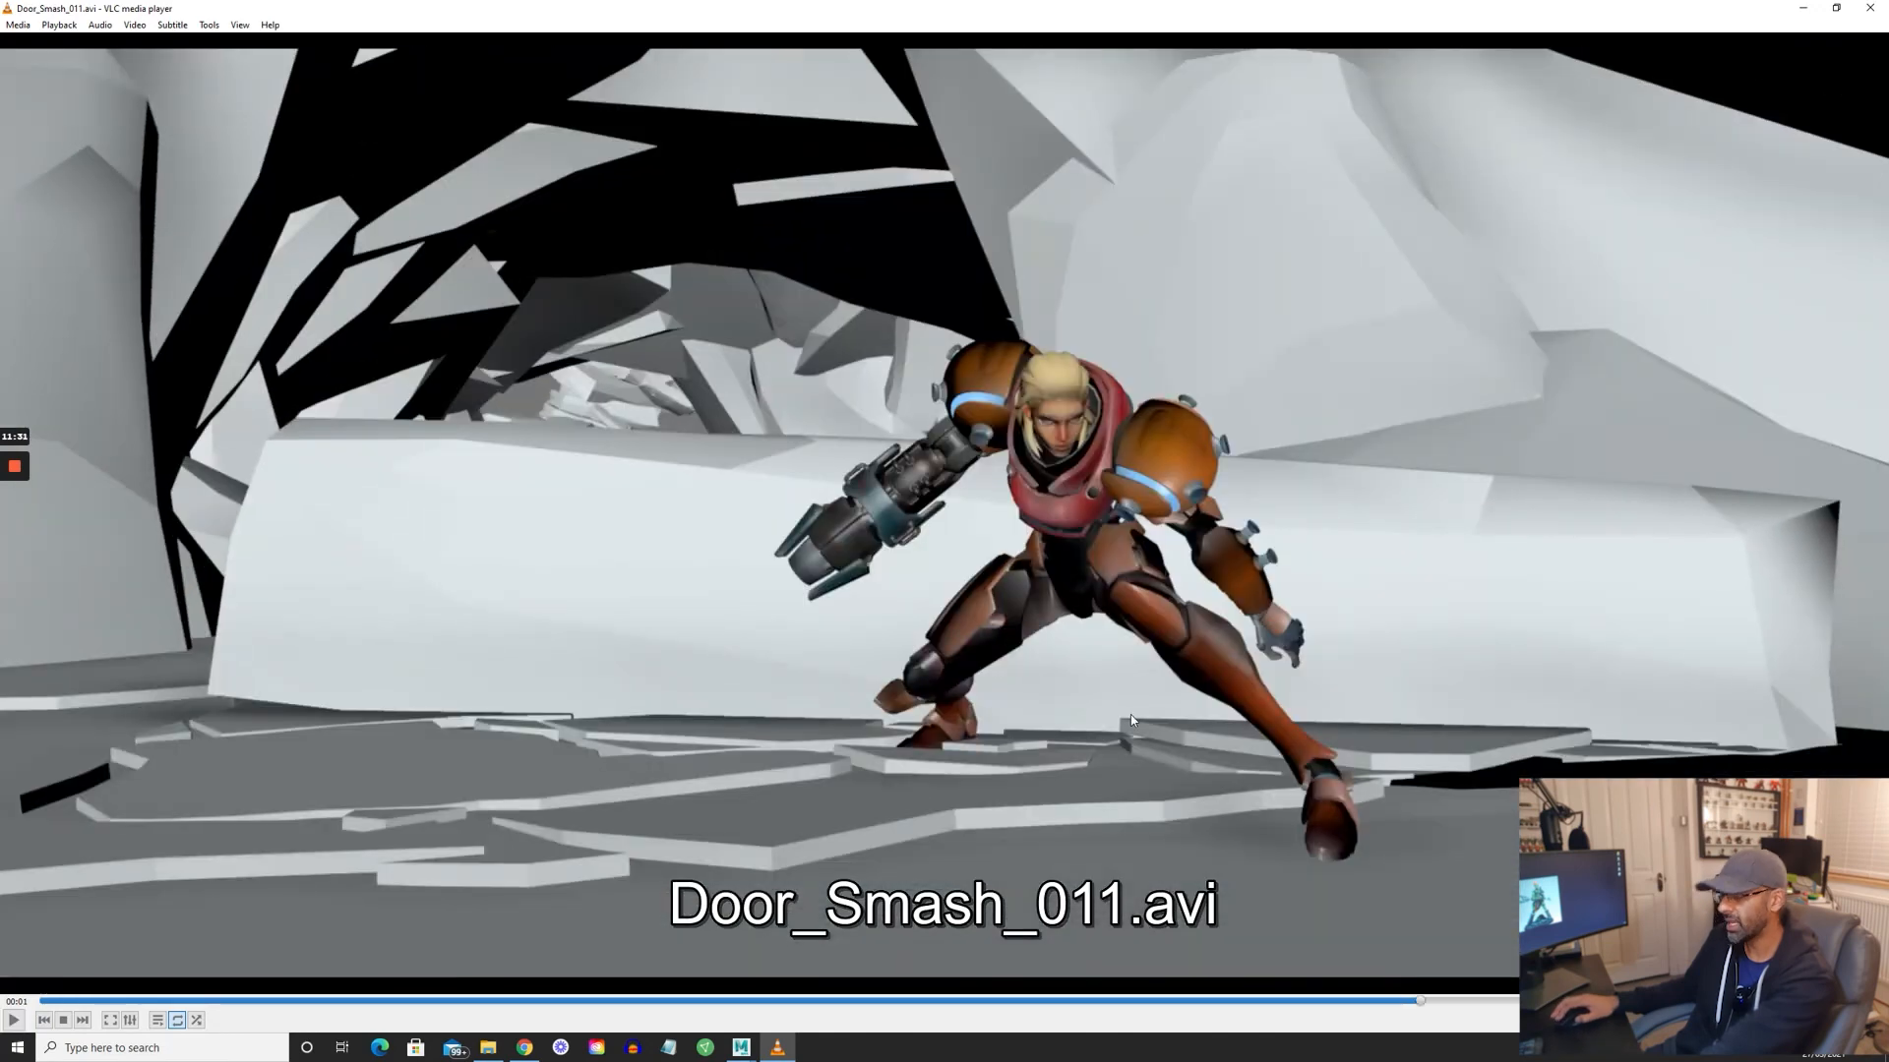